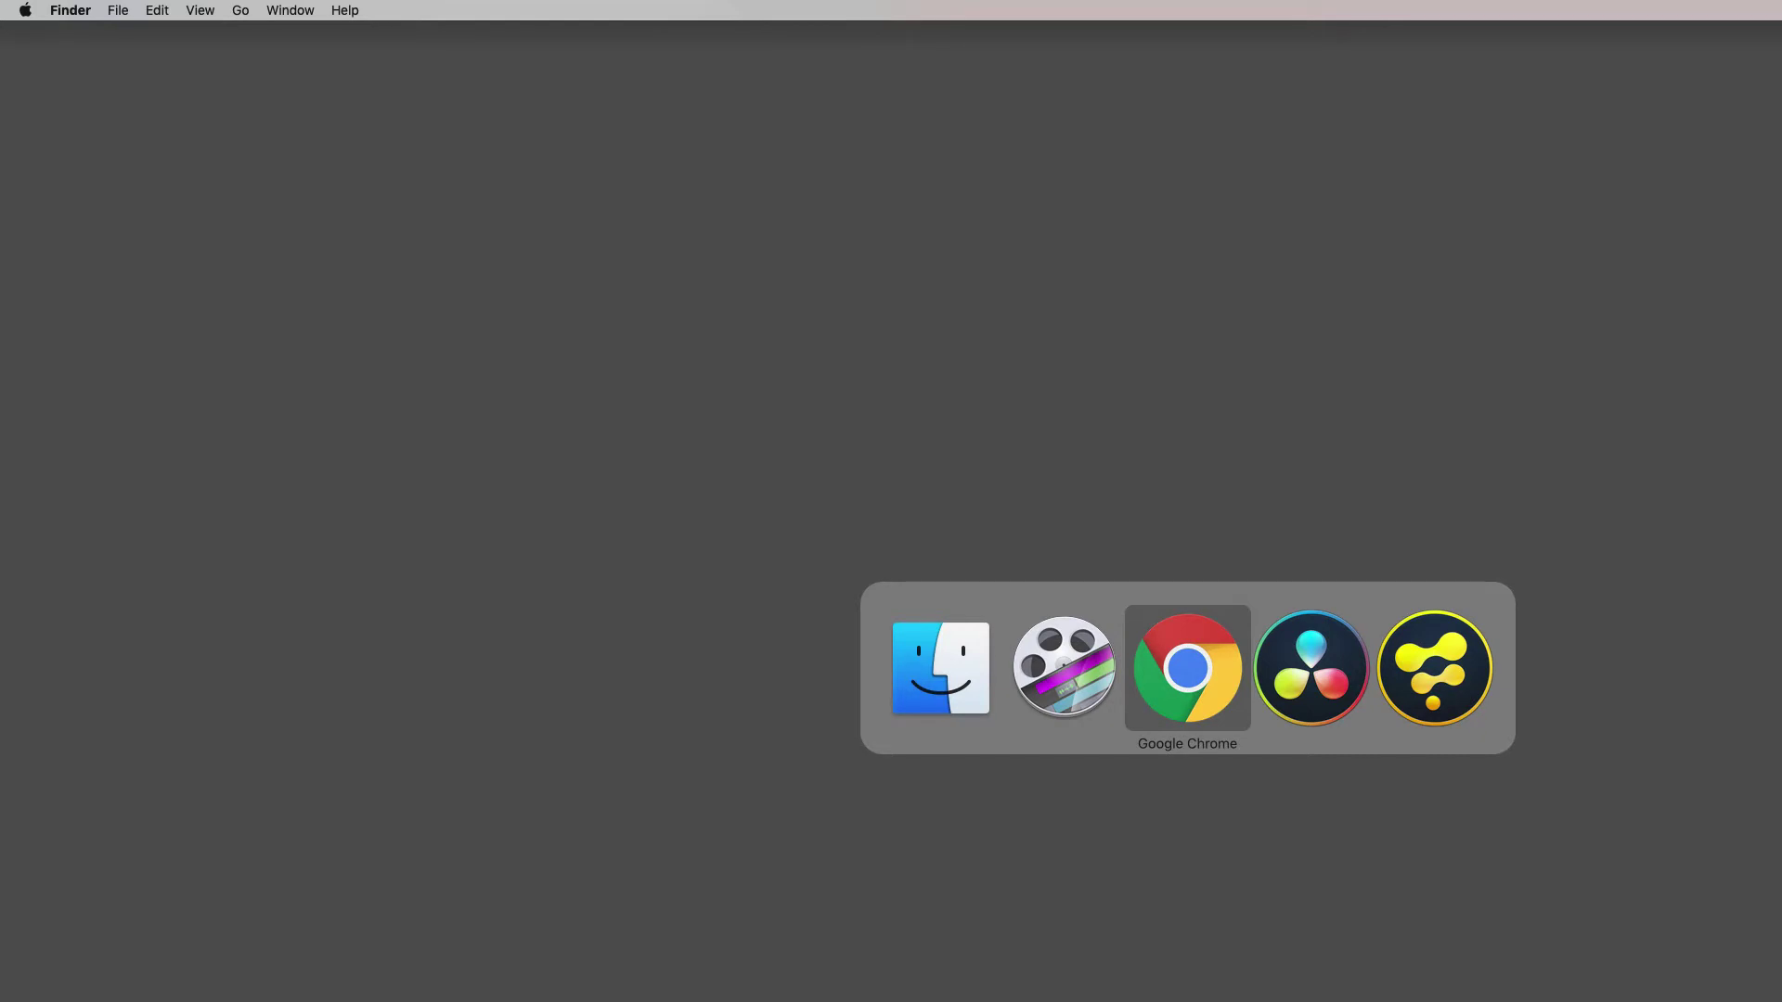
Bring Chrome forward showing the Lowepost Fusion Essential Training course page.
{"action": "key", "text": "super+Tab"}
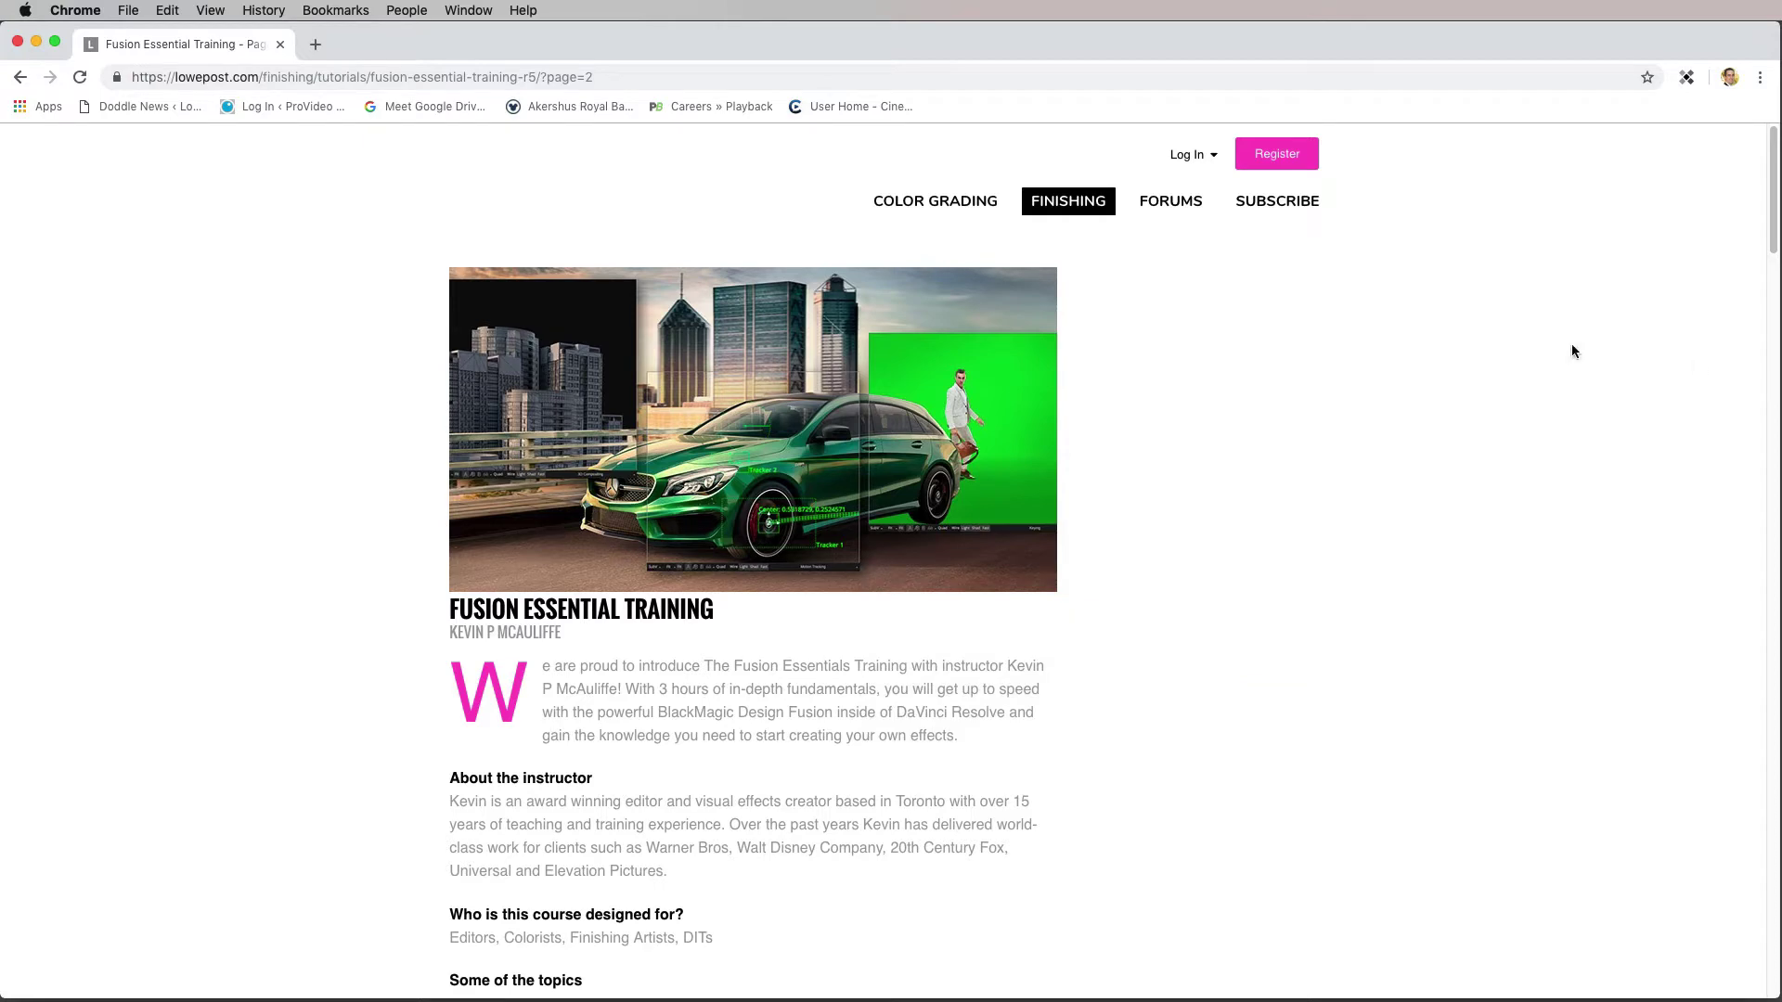
Scroll the Lowepost course page down to the comments, then hide Chrome.
{"action": "scroll", "coordinate": [1138, 351], "scroll_direction": "down", "scroll_amount": 10}
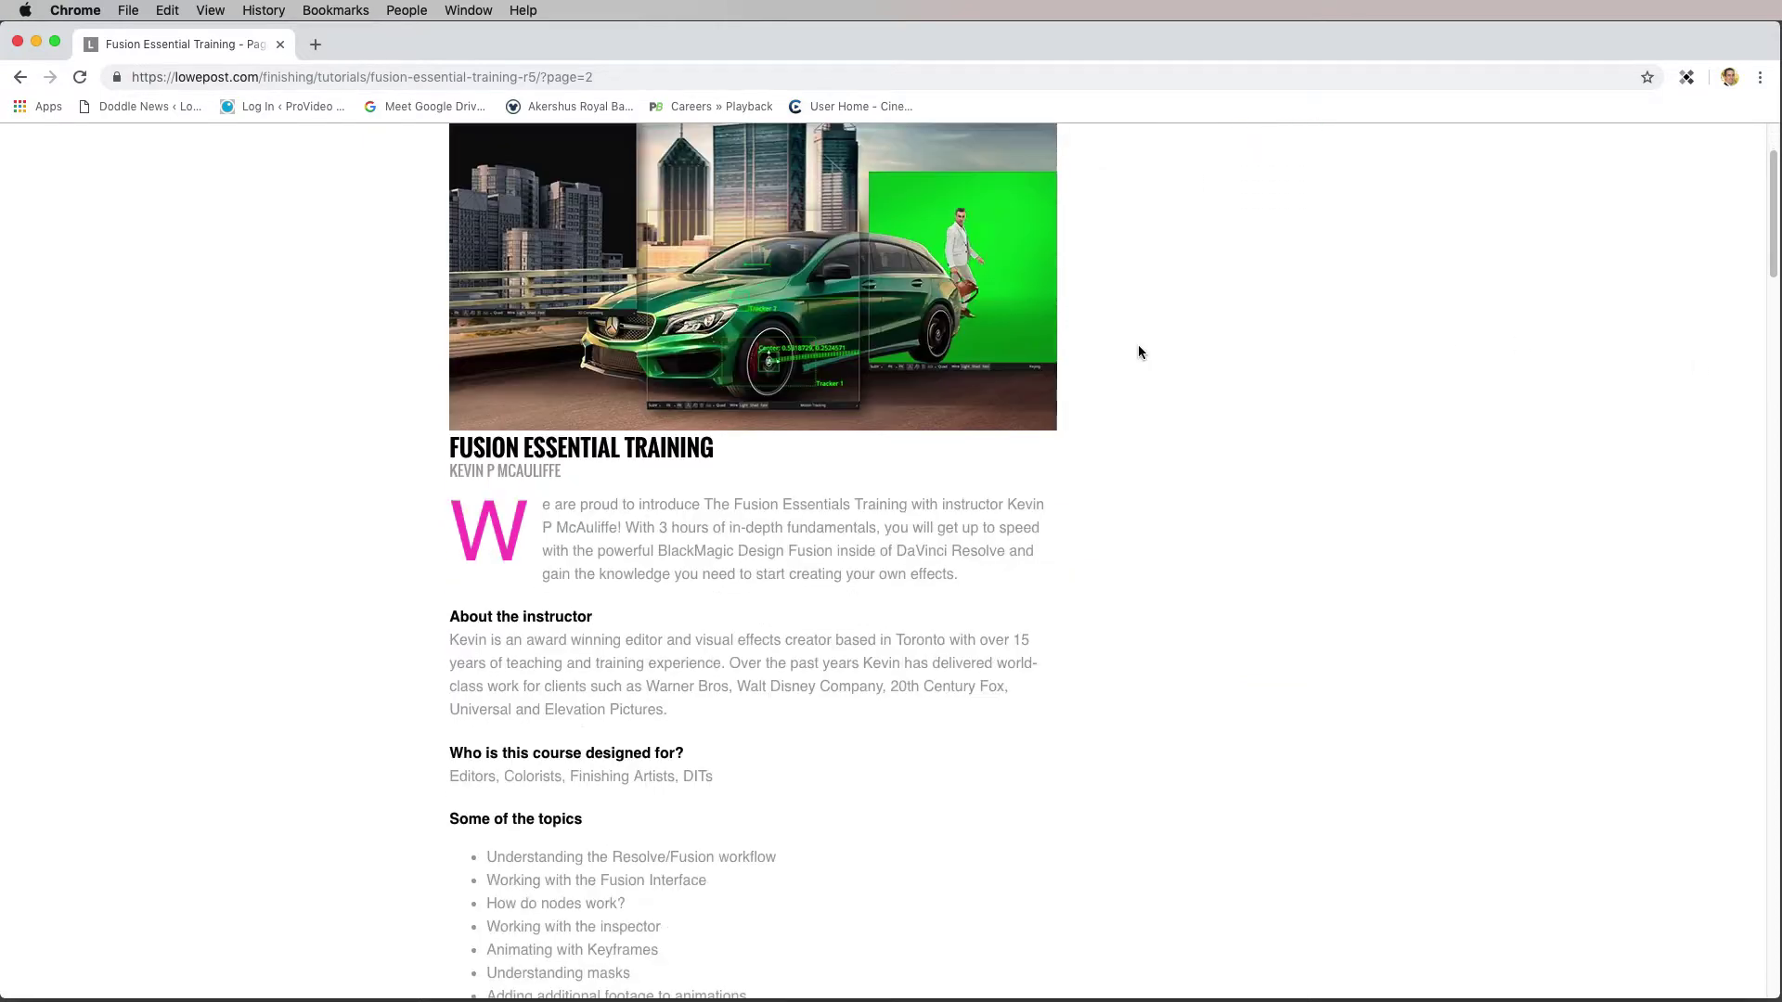
{"action": "scroll", "coordinate": [1138, 350], "scroll_direction": "down", "scroll_amount": 20}
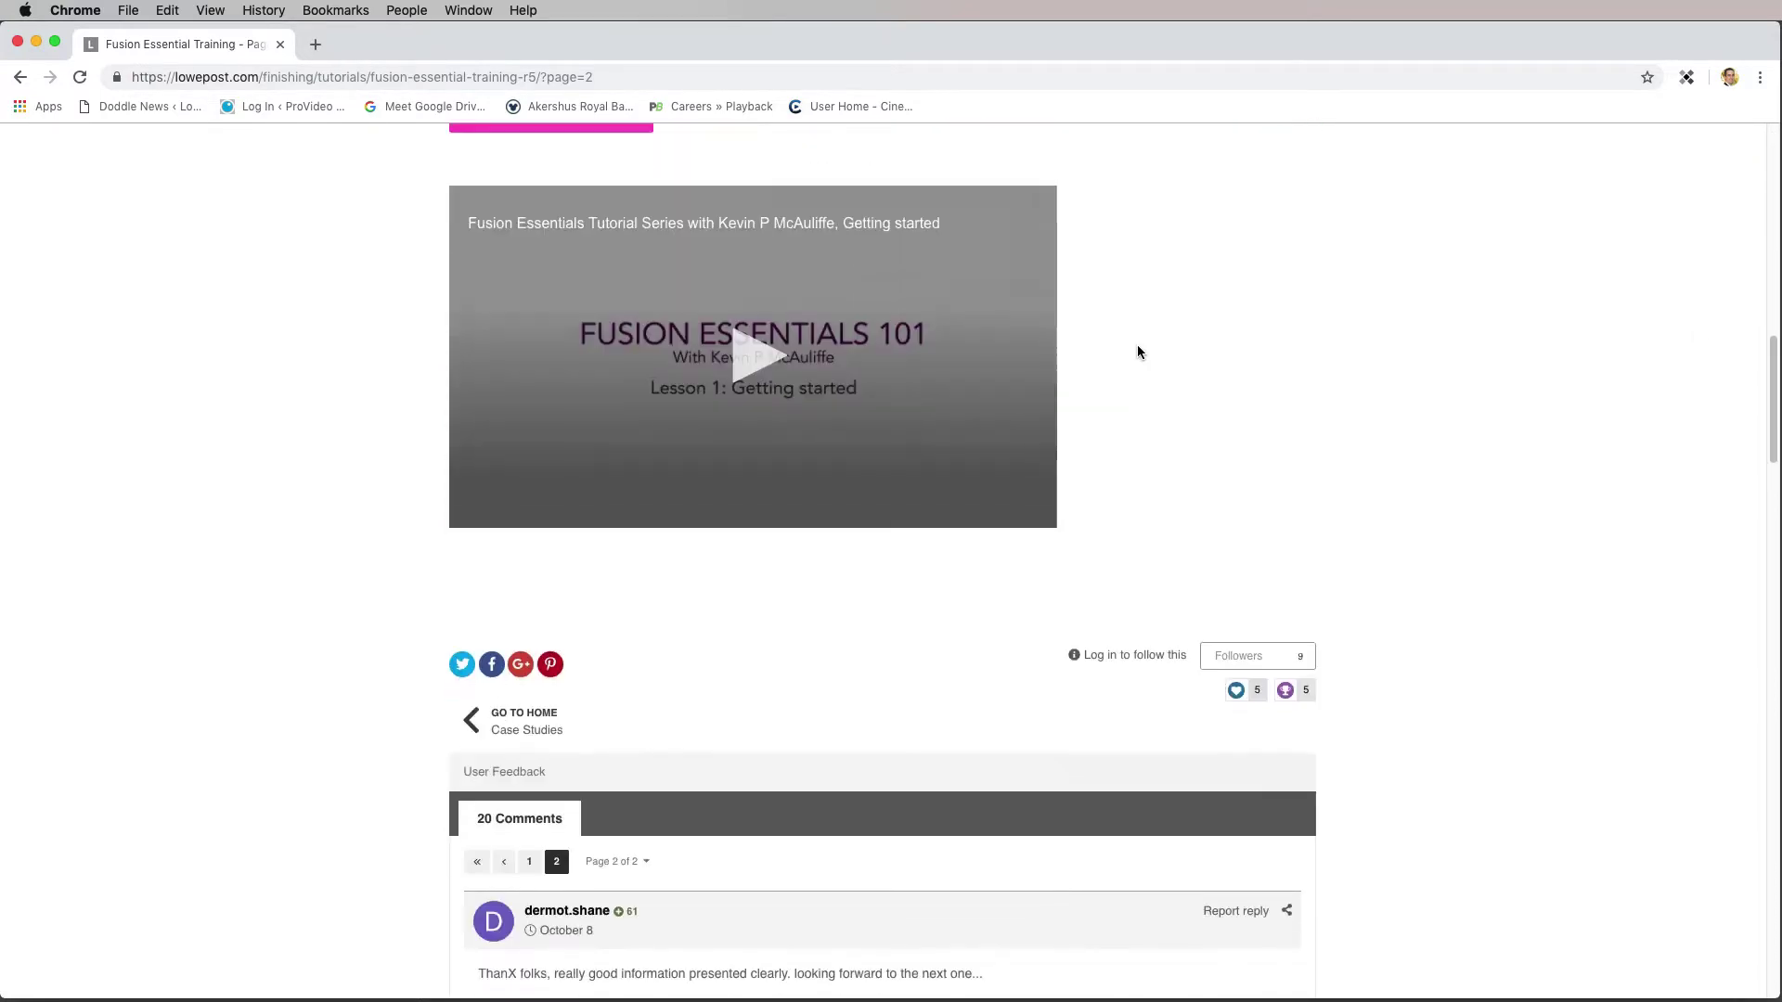
{"action": "scroll", "coordinate": [1138, 352], "scroll_direction": "down", "scroll_amount": 3}
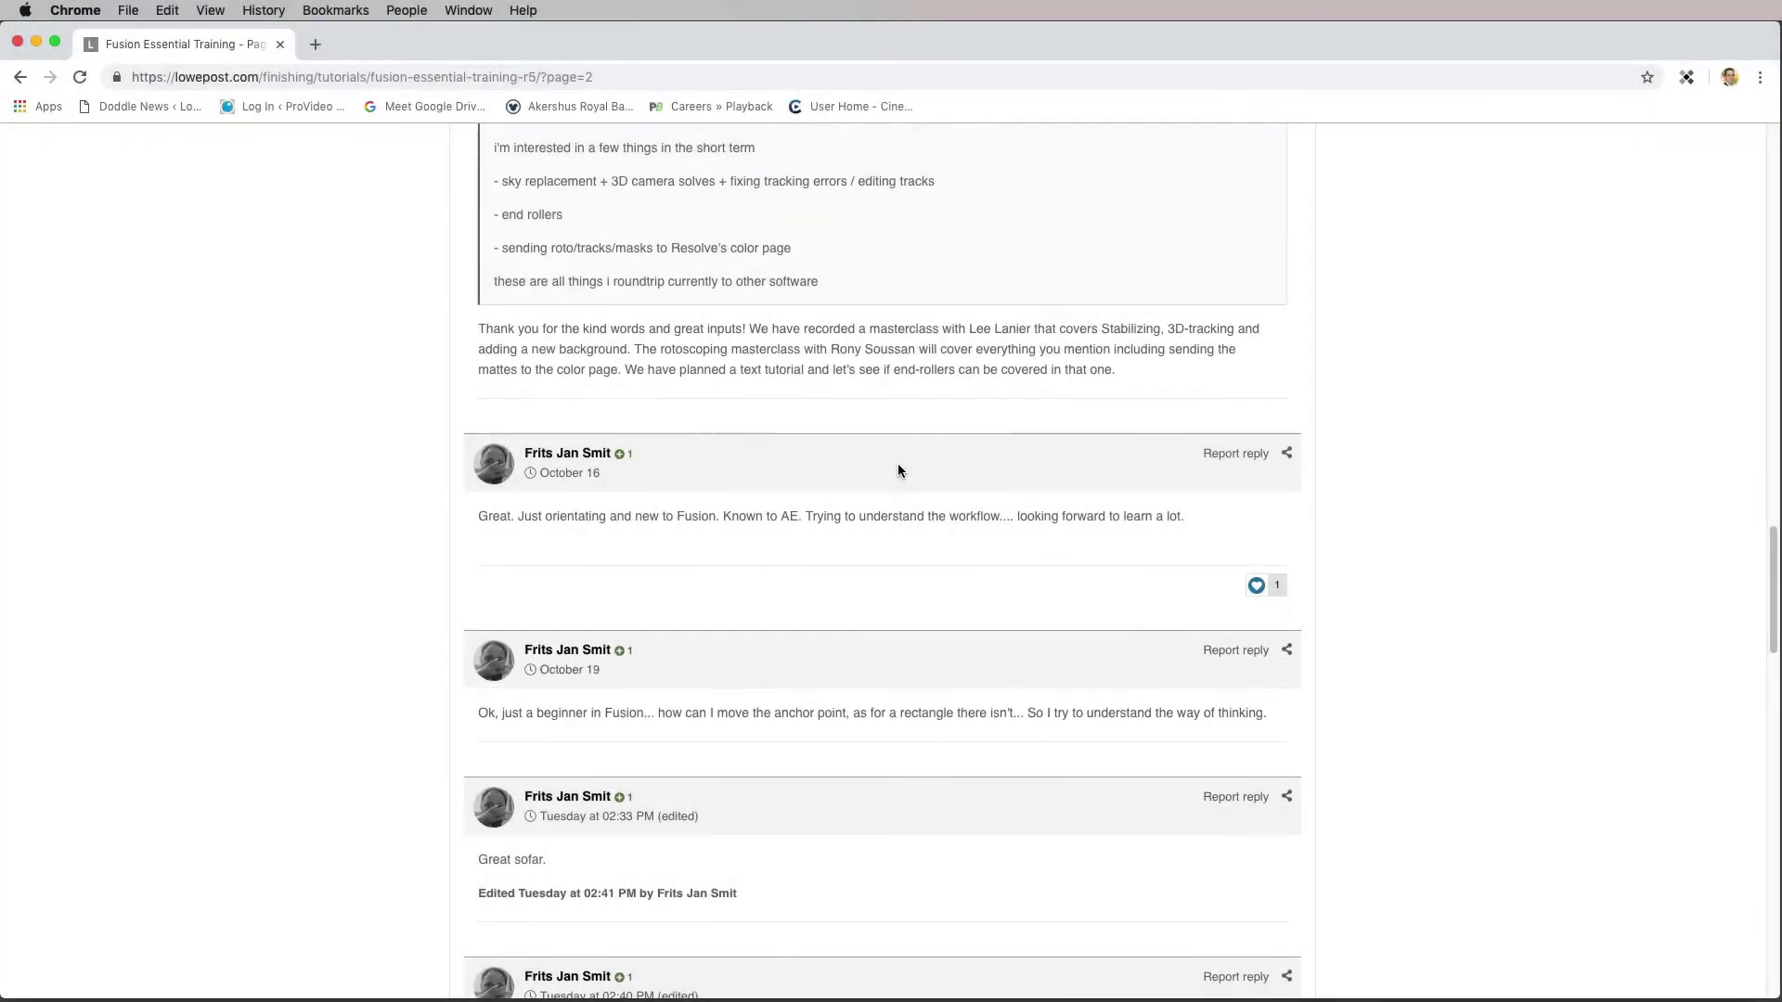
{"action": "scroll", "coordinate": [898, 471], "scroll_direction": "down", "scroll_amount": 1}
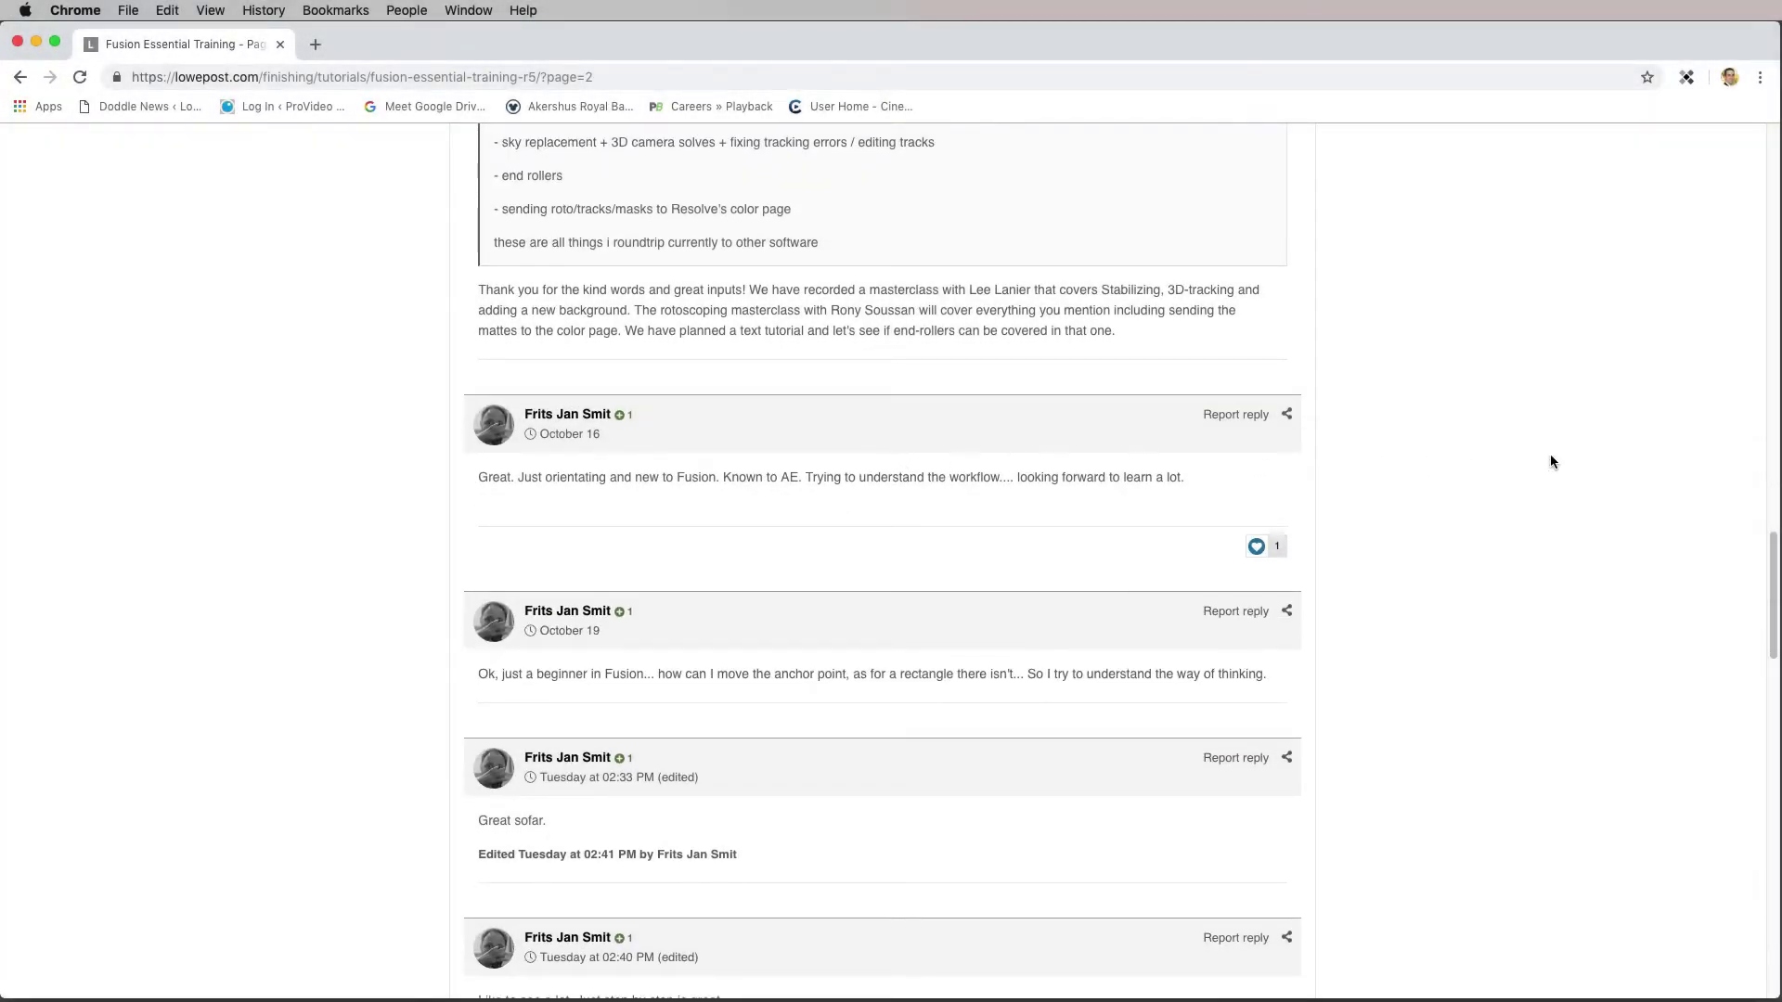
{"action": "key", "text": "super+h"}
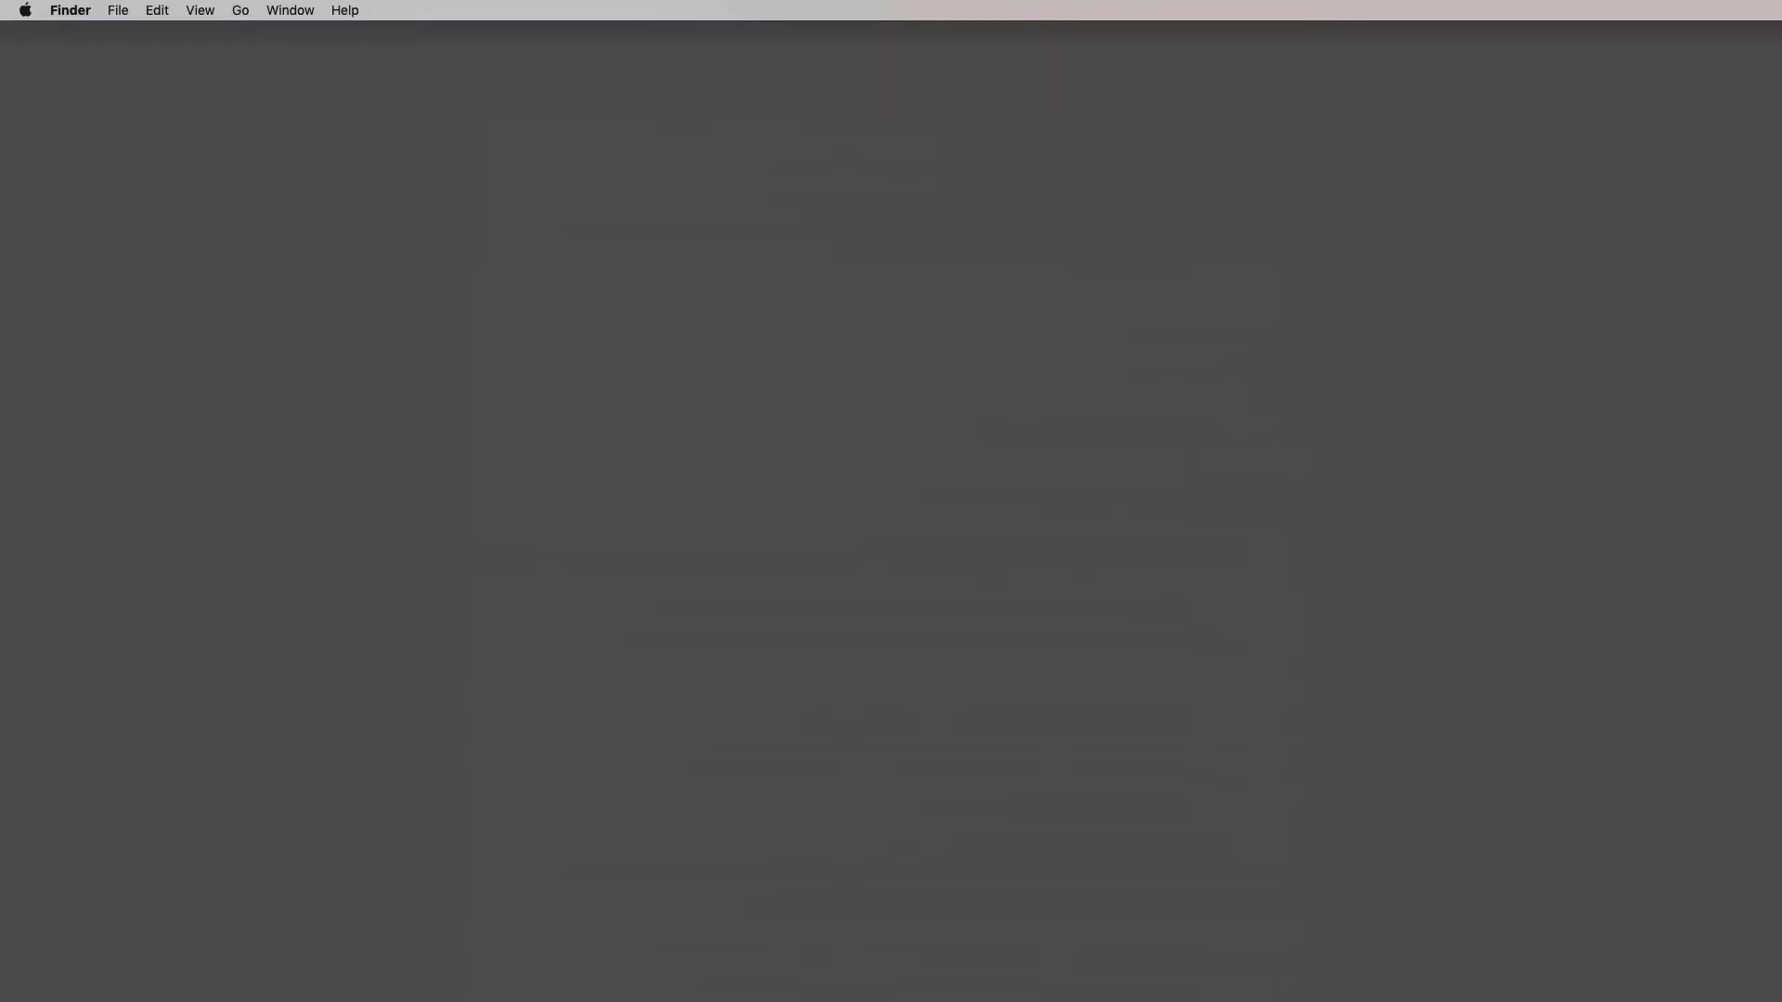
{"action": "key", "text": "super+Tab"}
{"action": "key", "text": "super+Tab"}
{"action": "key", "text": "super+Tab"}
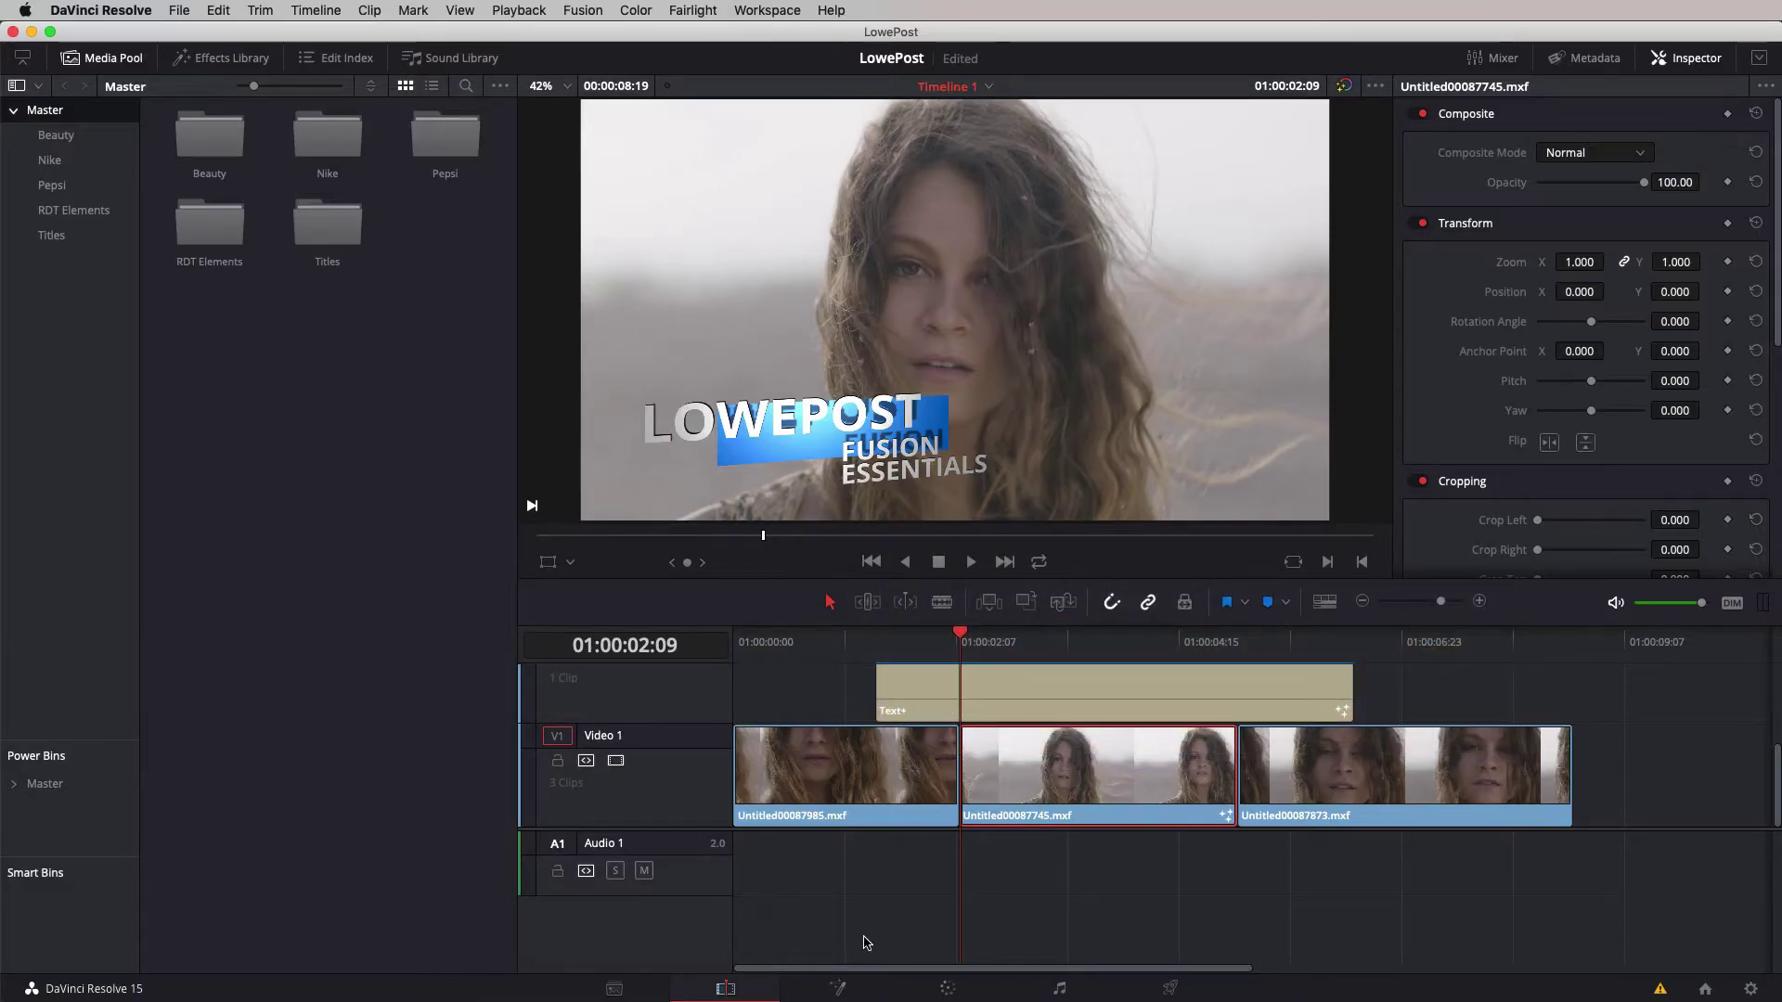
Open the LOWEPOST title on the Fusion page and pan its node tree into view.
{"action": "left_click", "coordinate": [836, 987]}
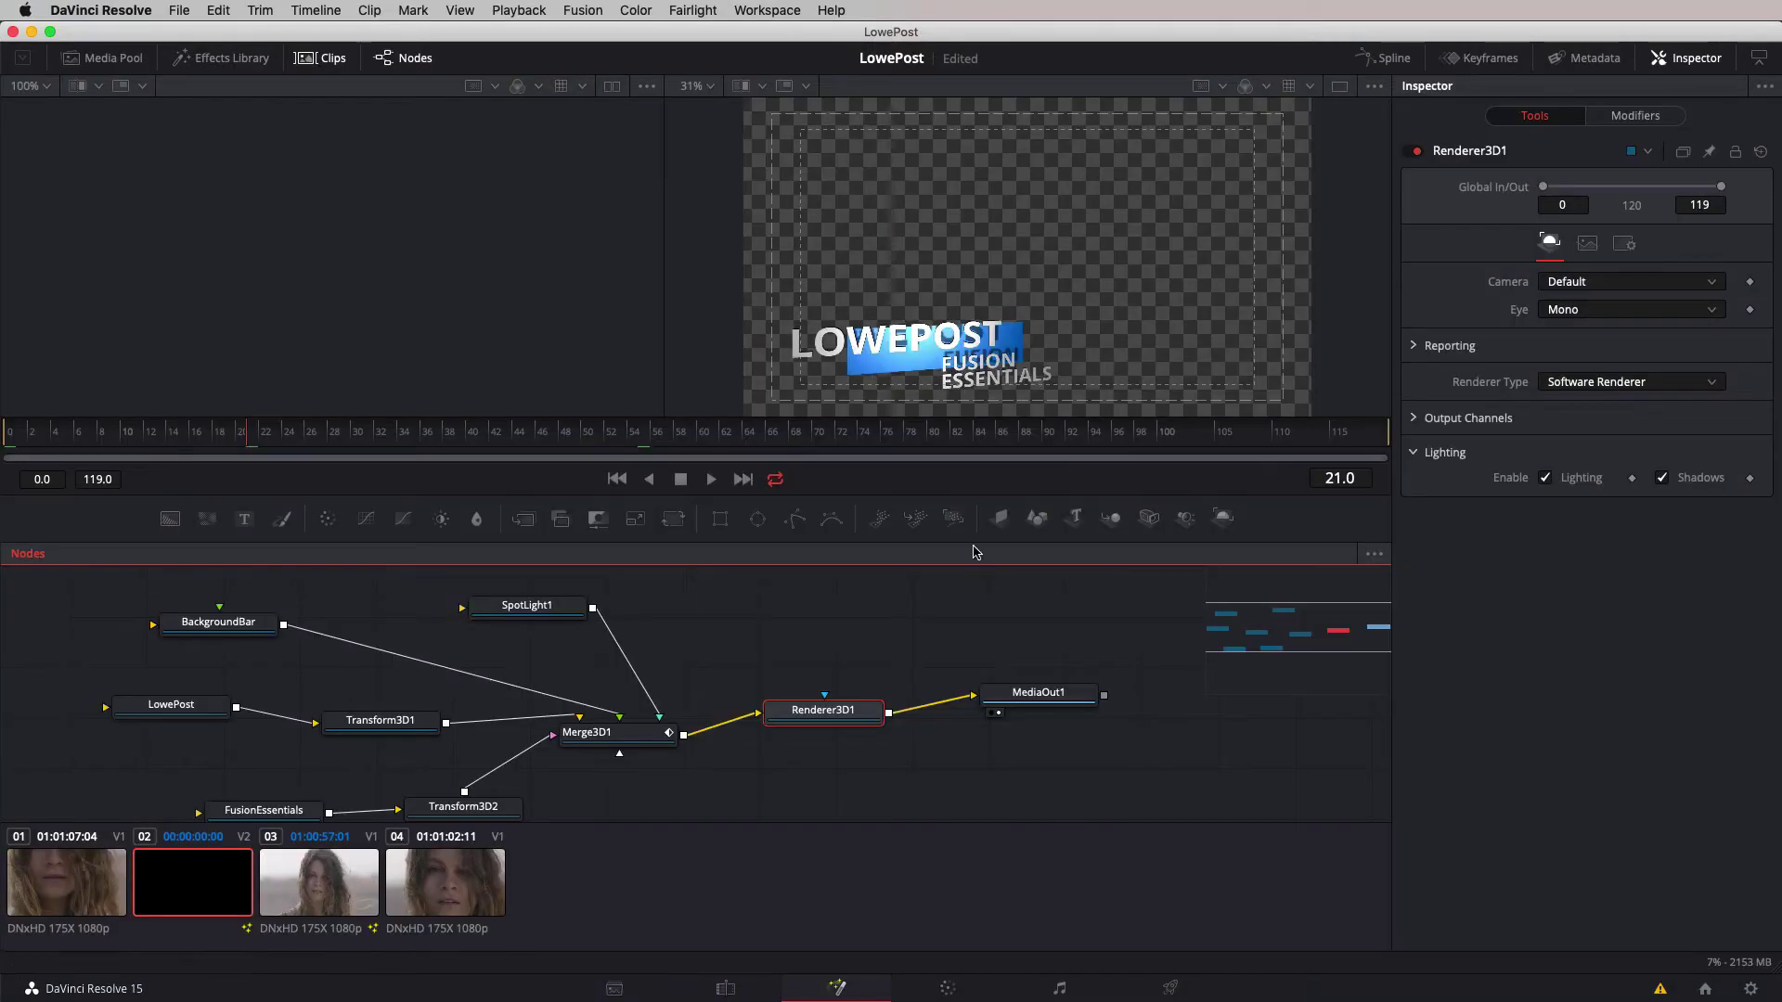
{"action": "left_click_drag", "start_coordinate": [795, 675], "coordinate": [898, 662]}
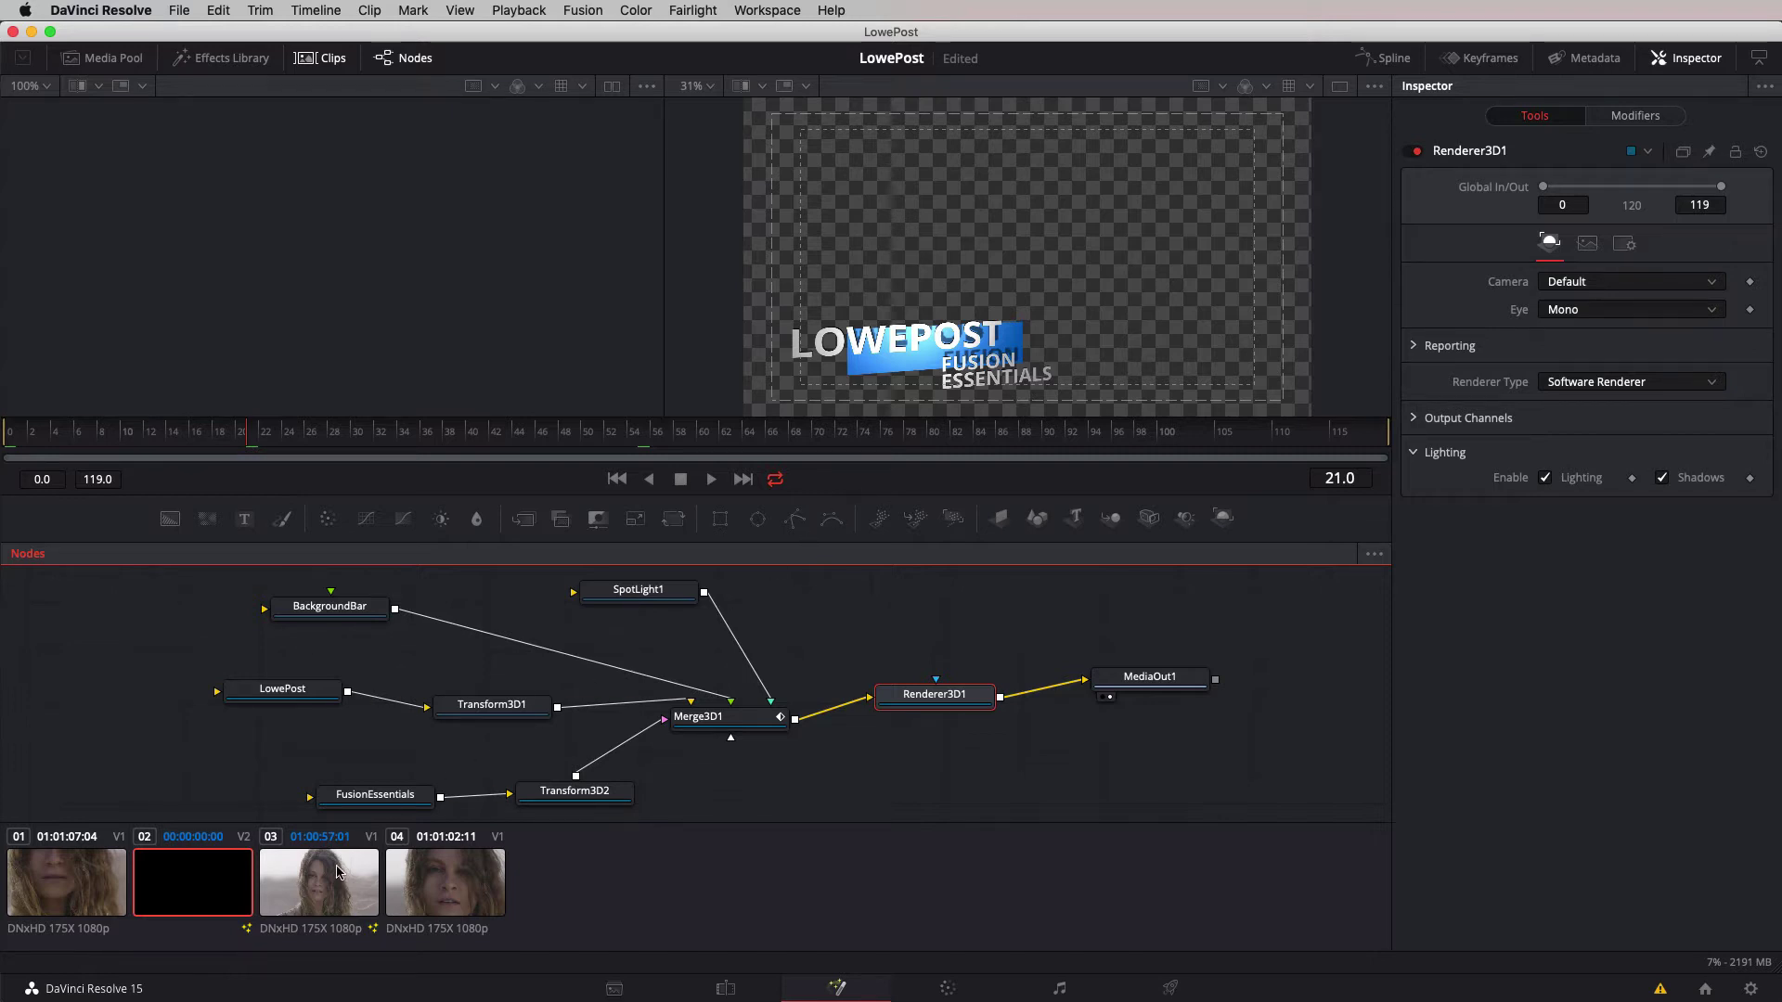
Move to clip 03 and insert a Transform1 node between MediaIn1 and MediaOut1.
{"action": "key", "text": "Down"}
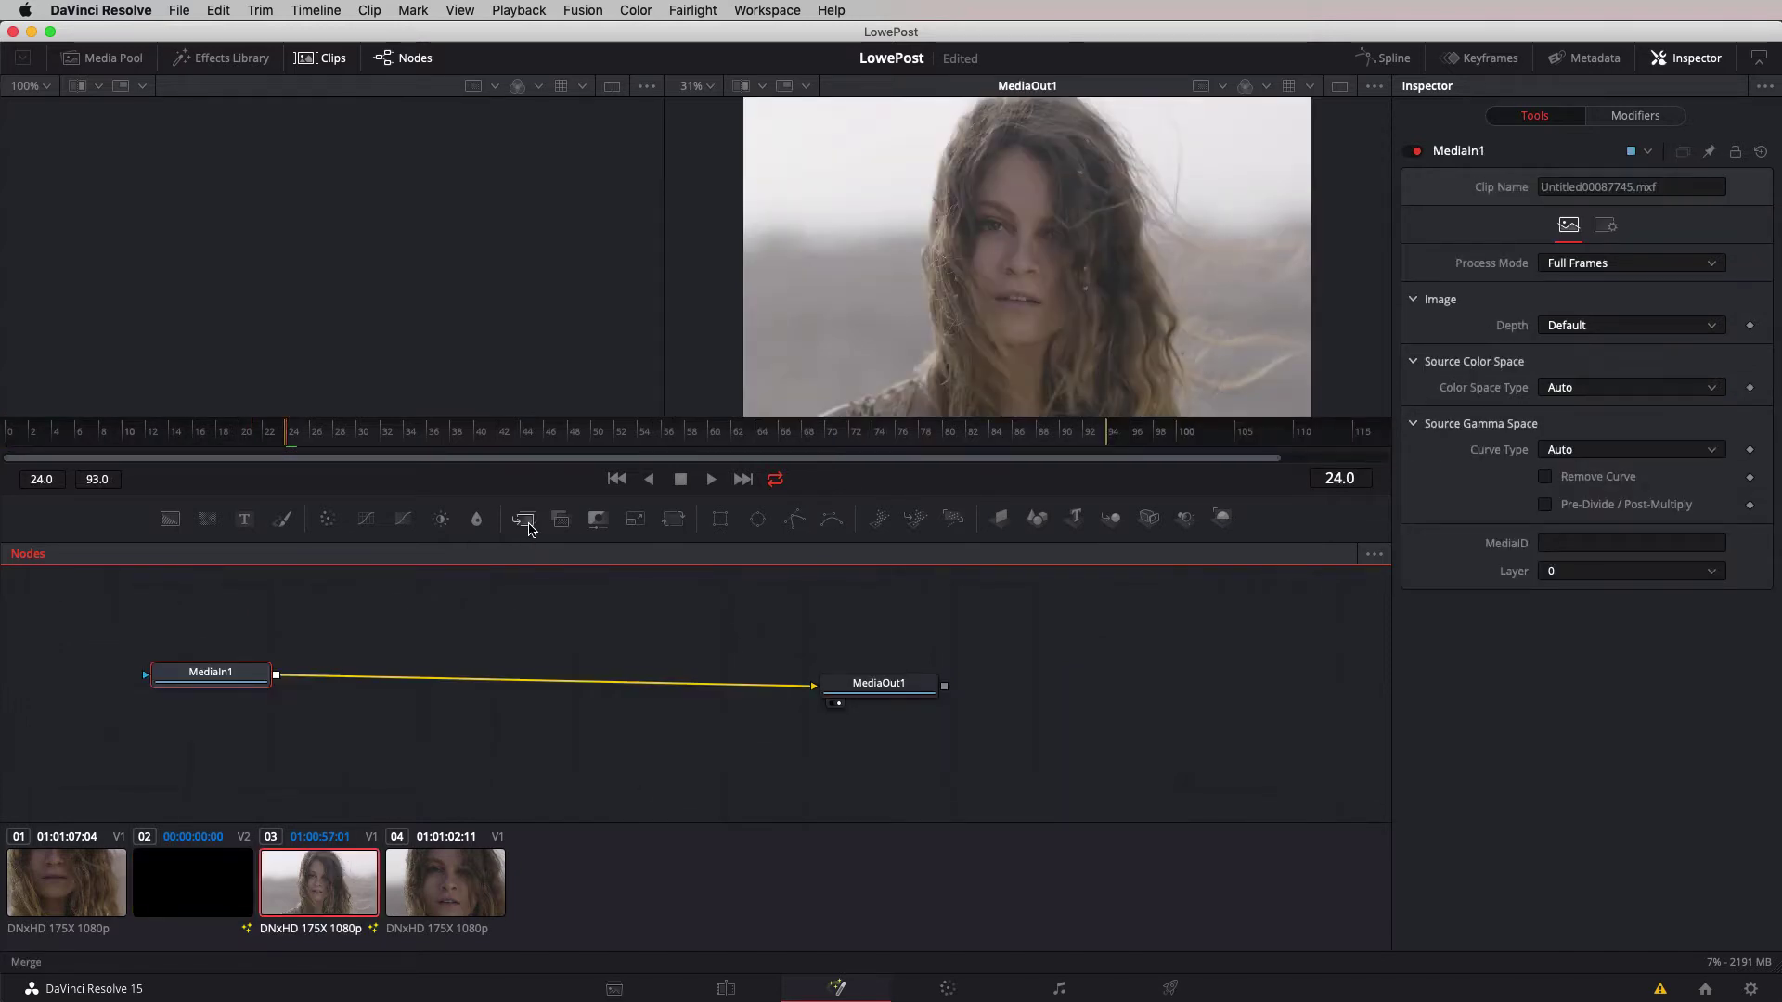
{"action": "left_click_drag", "start_coordinate": [241, 672], "coordinate": [394, 676]}
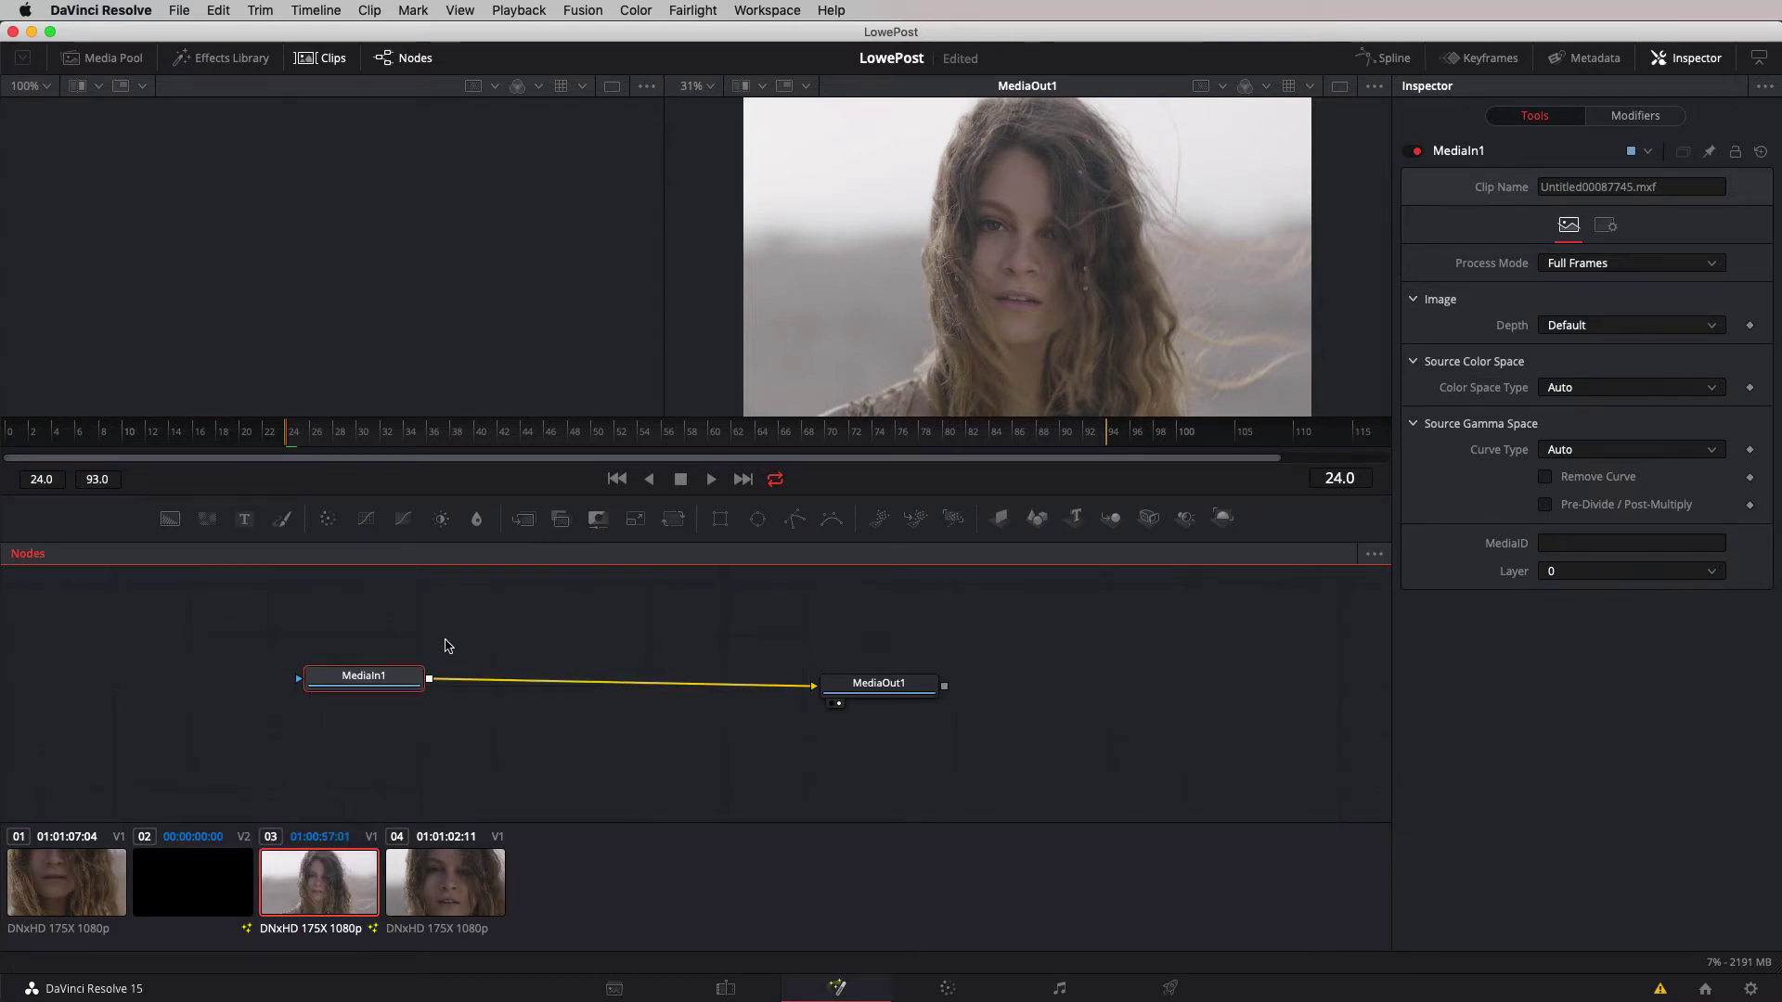
{"action": "left_click", "coordinate": [681, 522]}
{"action": "left_click_drag", "start_coordinate": [522, 685], "coordinate": [674, 689]}
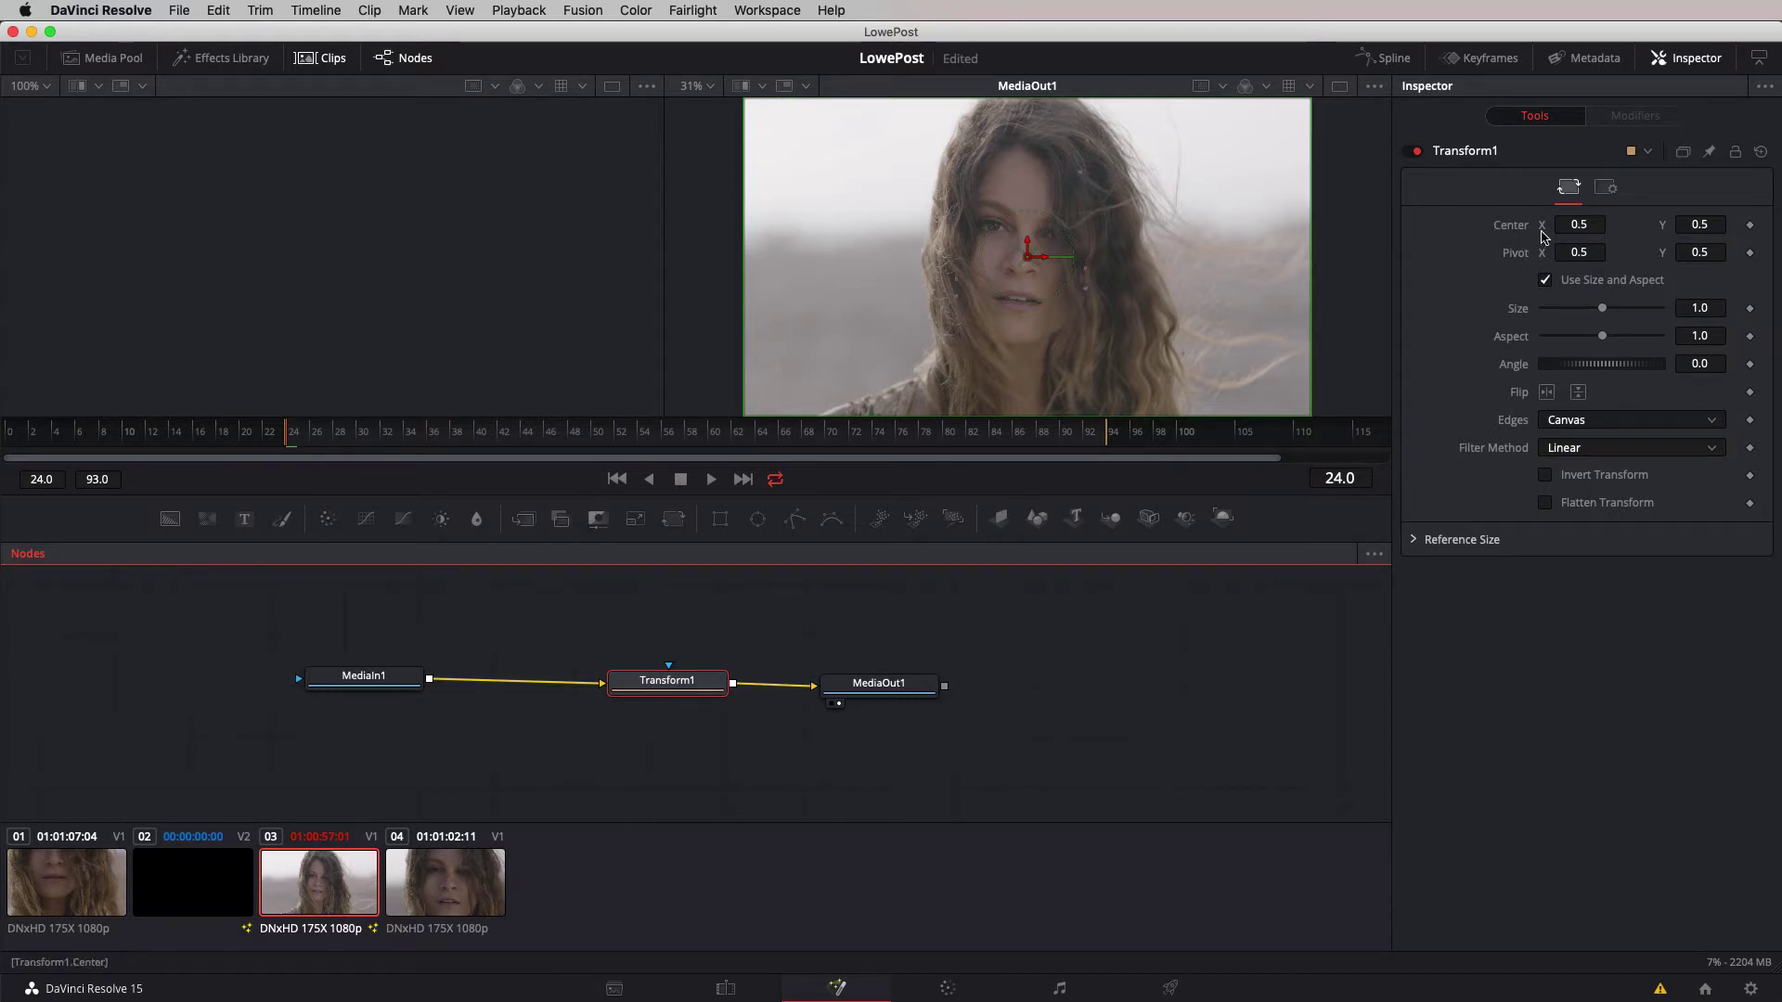
{"action": "left_click", "coordinate": [1578, 225]}
{"action": "left_click_drag", "start_coordinate": [1579, 225], "coordinate": [1620, 225]}
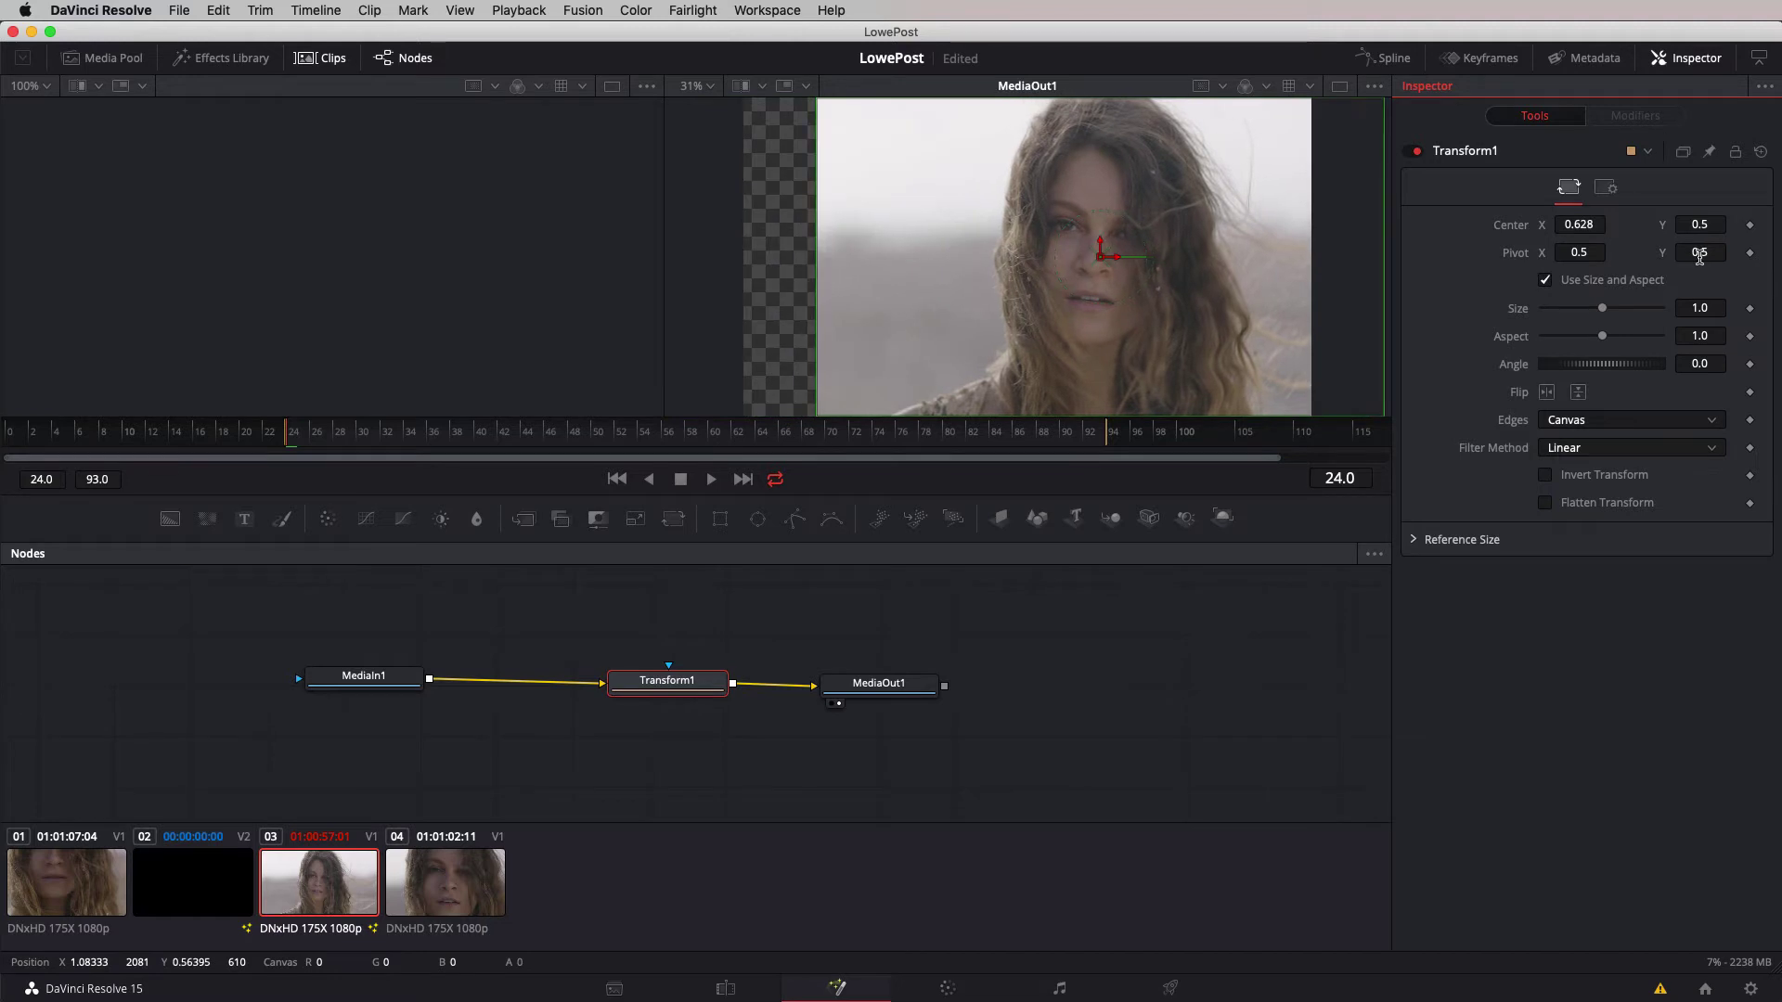
{"action": "key", "text": "ctrl+z"}
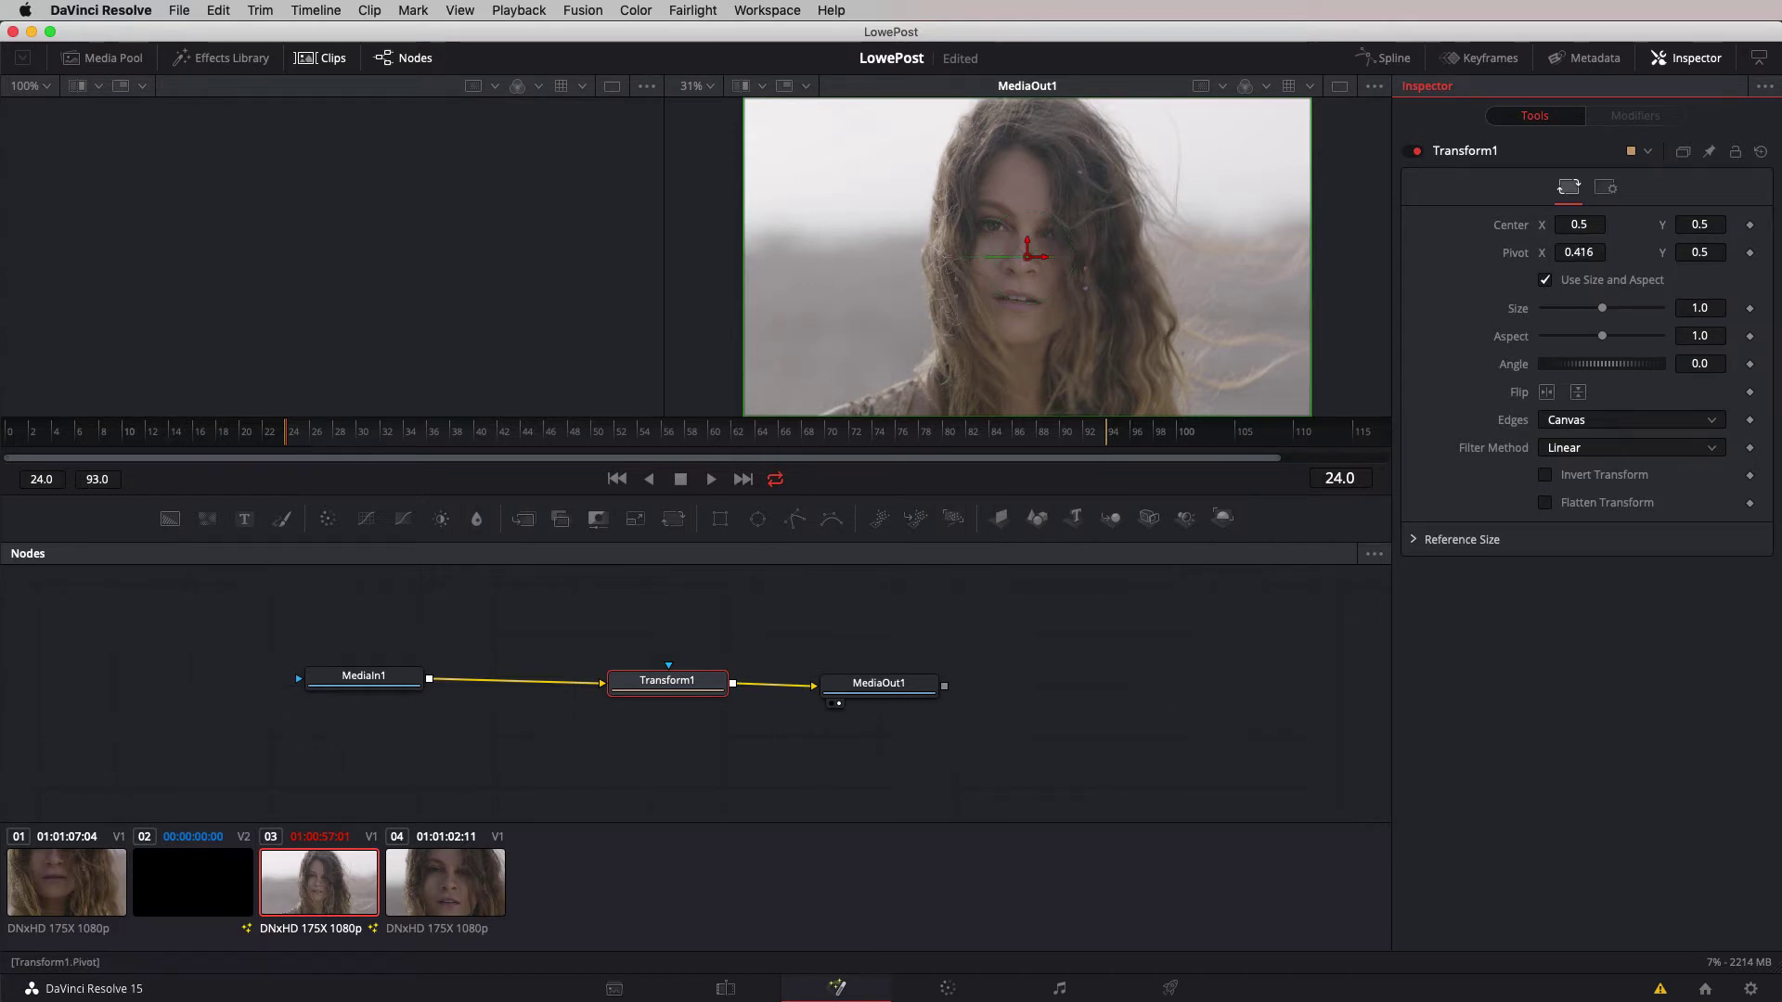
{"action": "left_click_drag", "start_coordinate": [1578, 252], "coordinate": [1641, 252]}
{"action": "key", "text": "super+z"}
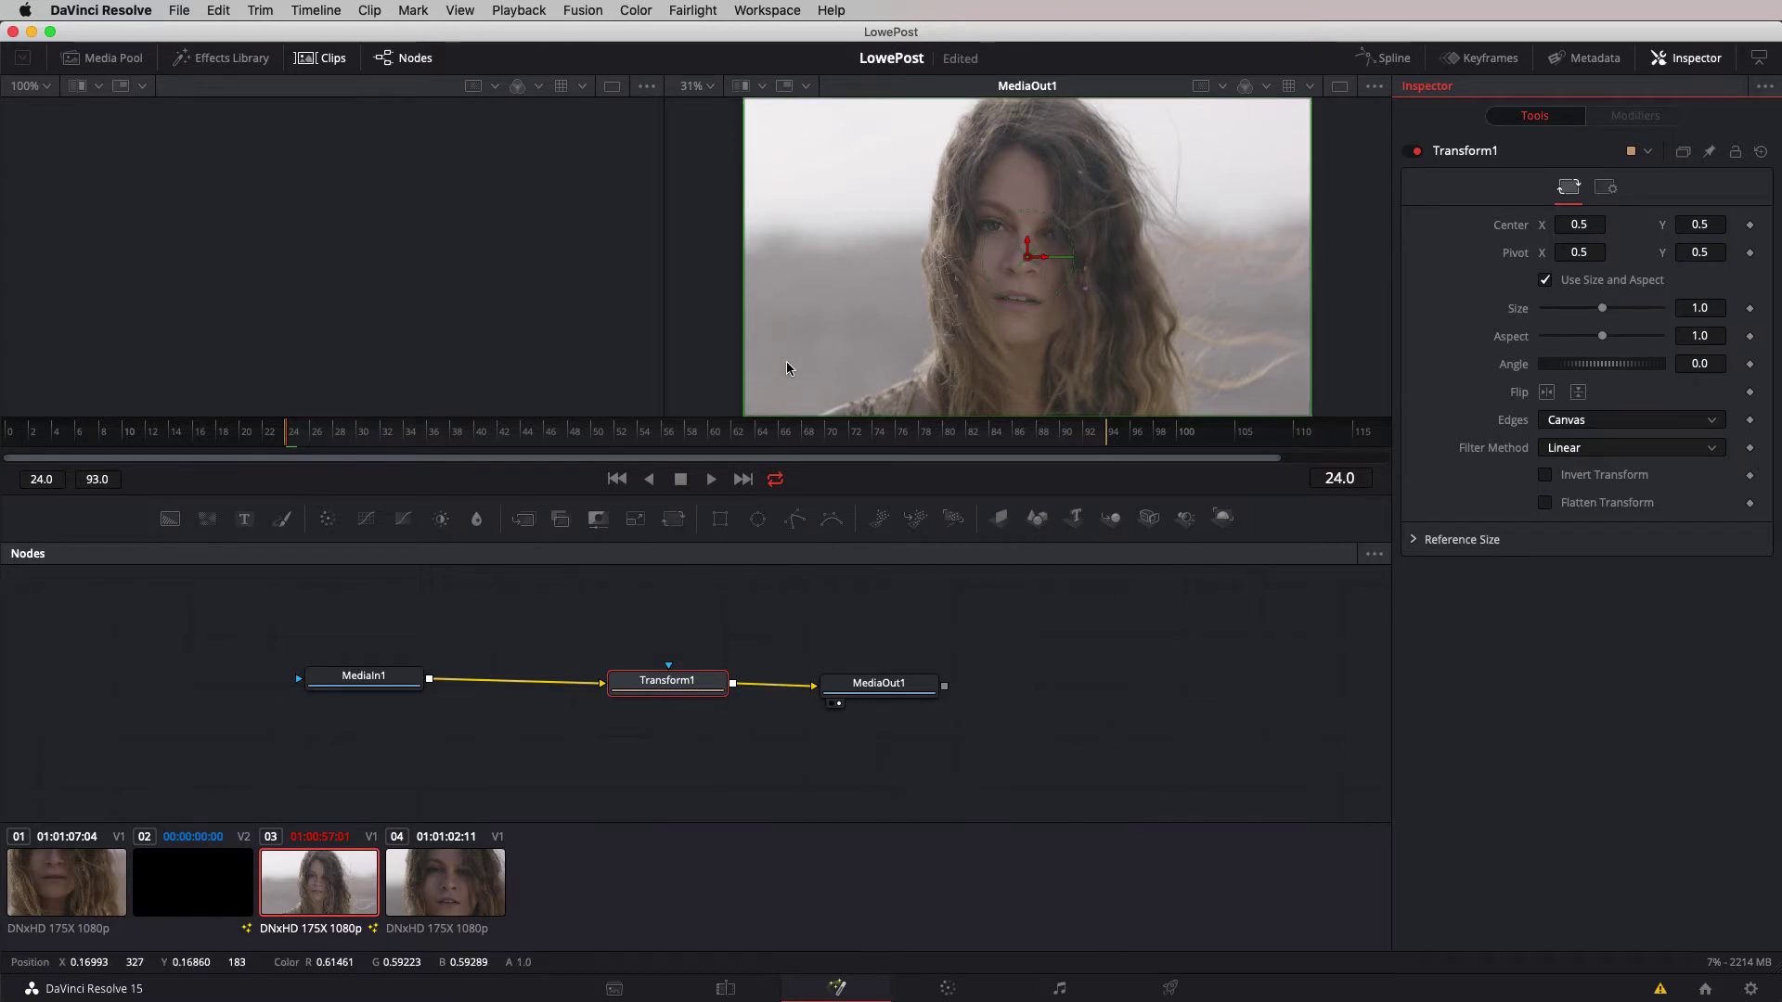
{"action": "left_click_drag", "start_coordinate": [1027, 258], "coordinate": [921, 253]}
{"action": "left_click_drag", "start_coordinate": [1111, 306], "coordinate": [854, 258]}
{"action": "key", "text": "ctrl+z"}
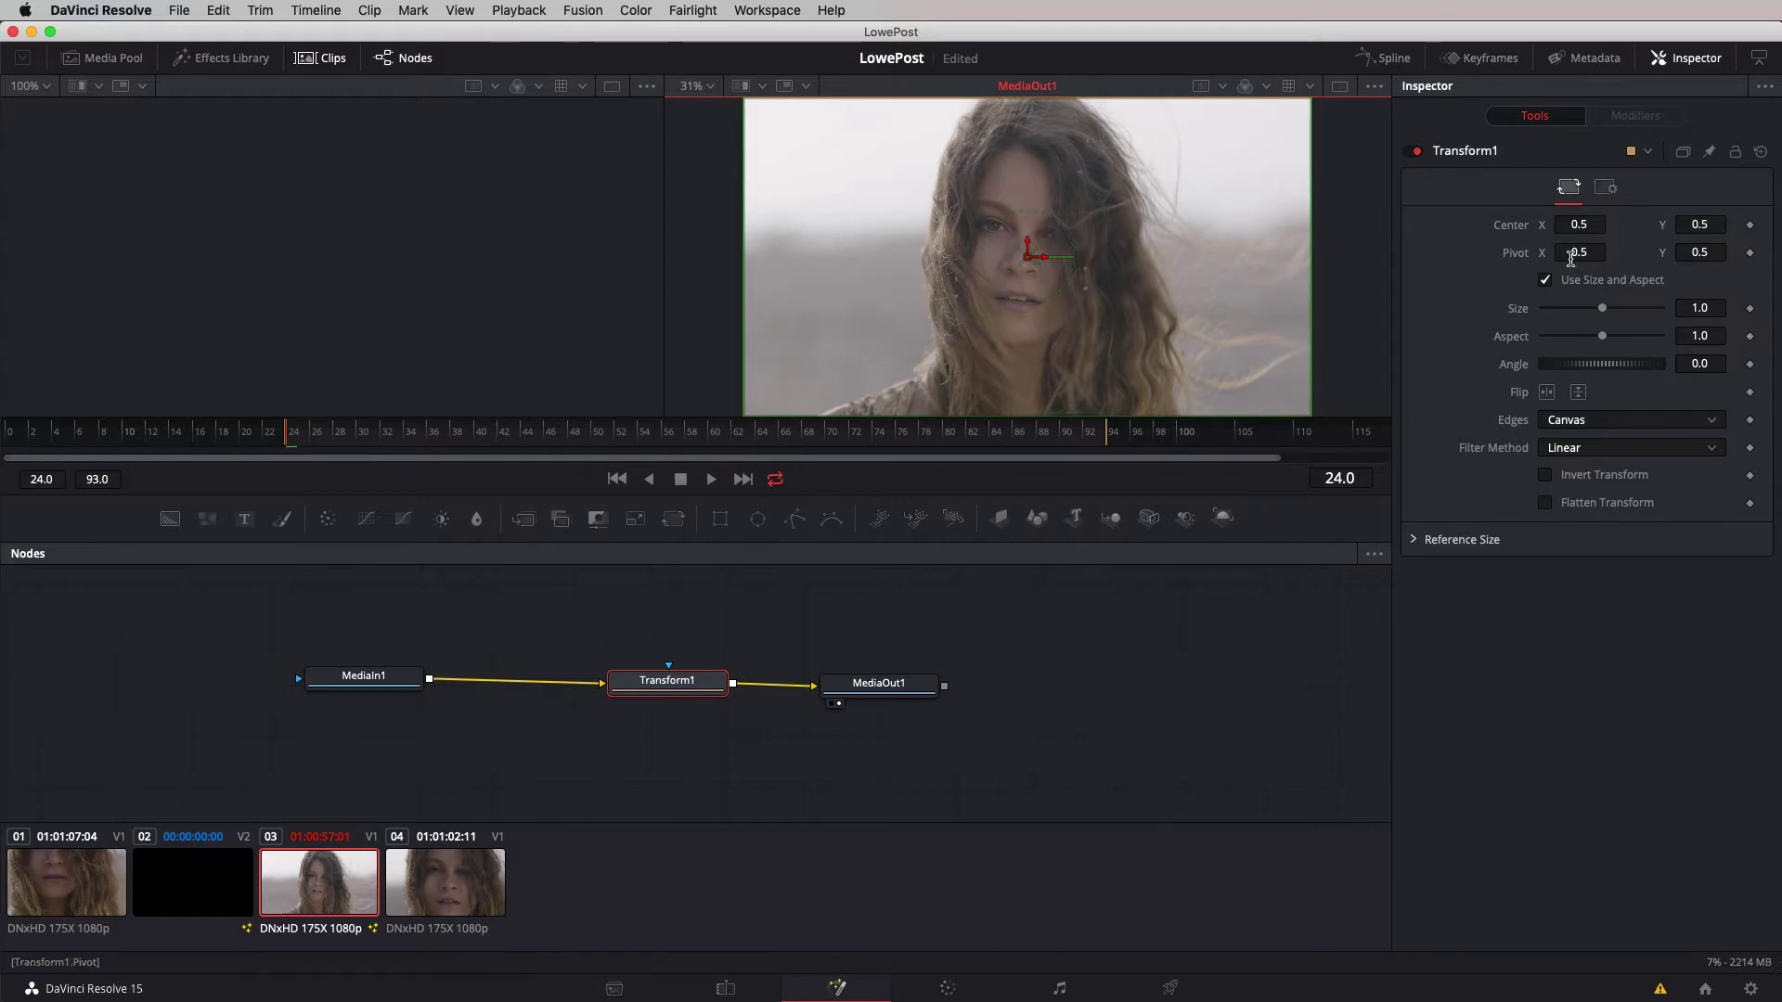
{"action": "left_click_drag", "start_coordinate": [1578, 252], "coordinate": [1577, 252]}
{"action": "left_click_drag", "start_coordinate": [1578, 363], "coordinate": [1559, 371]}
{"action": "key", "text": "super+z"}
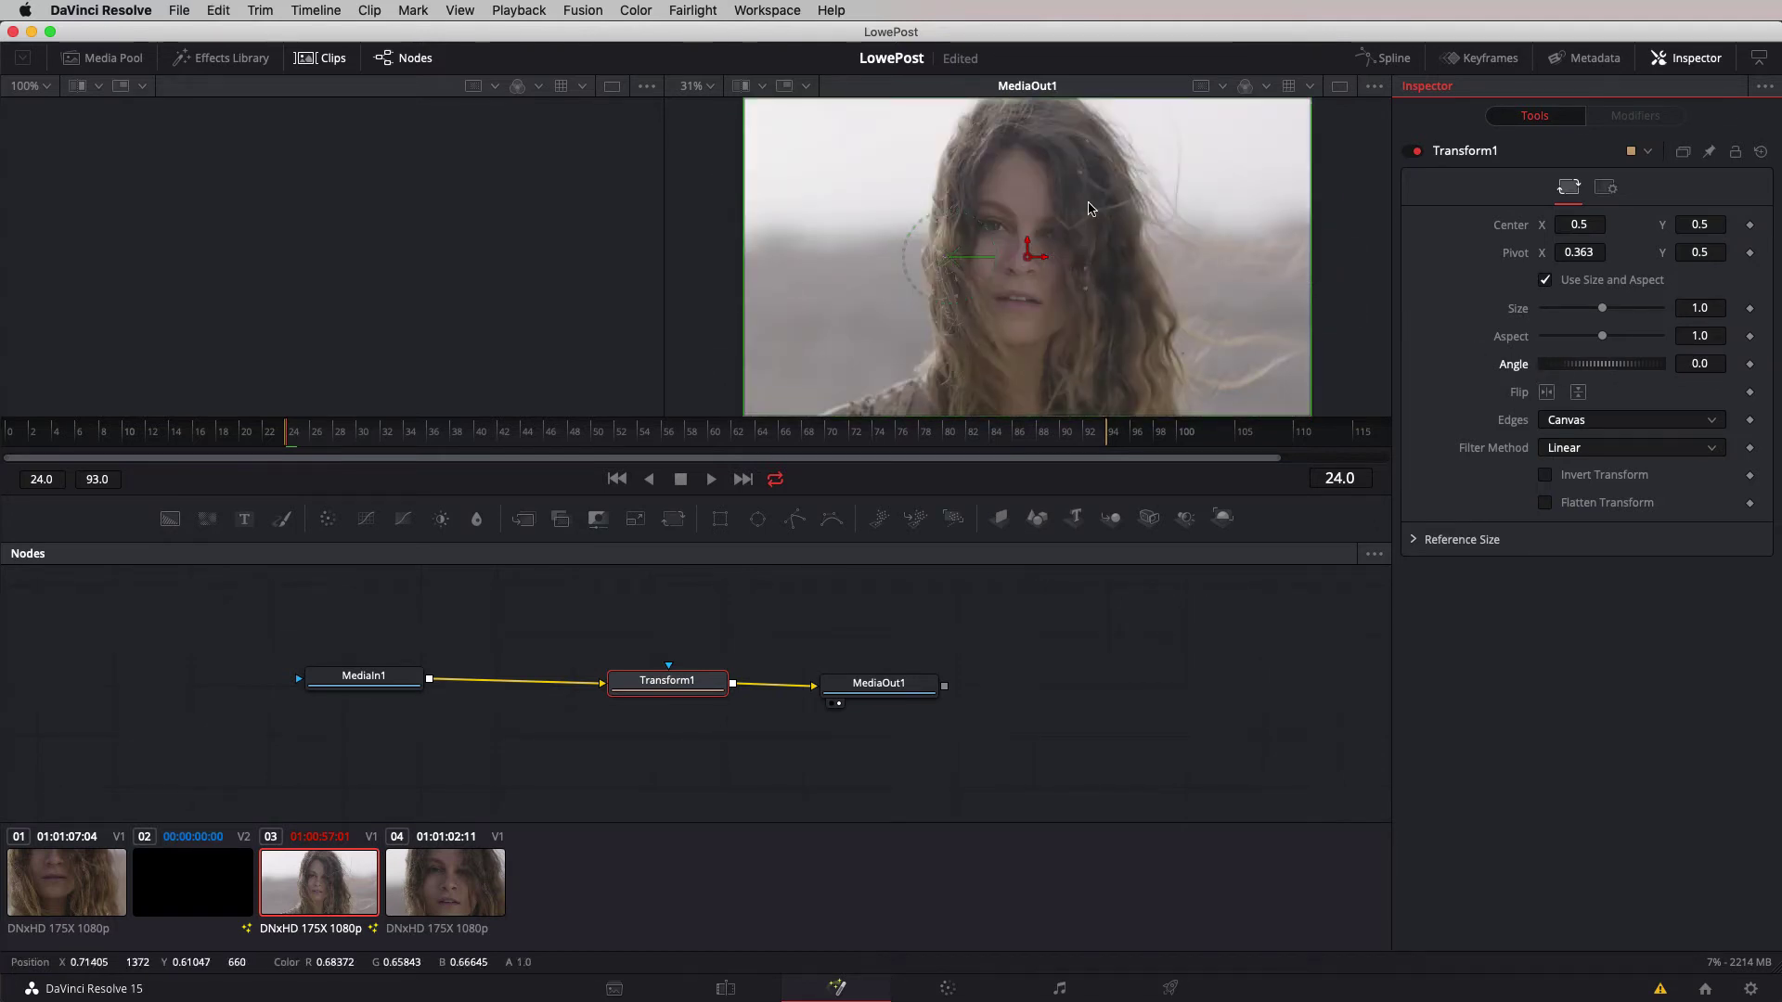
{"action": "key", "text": "super+z"}
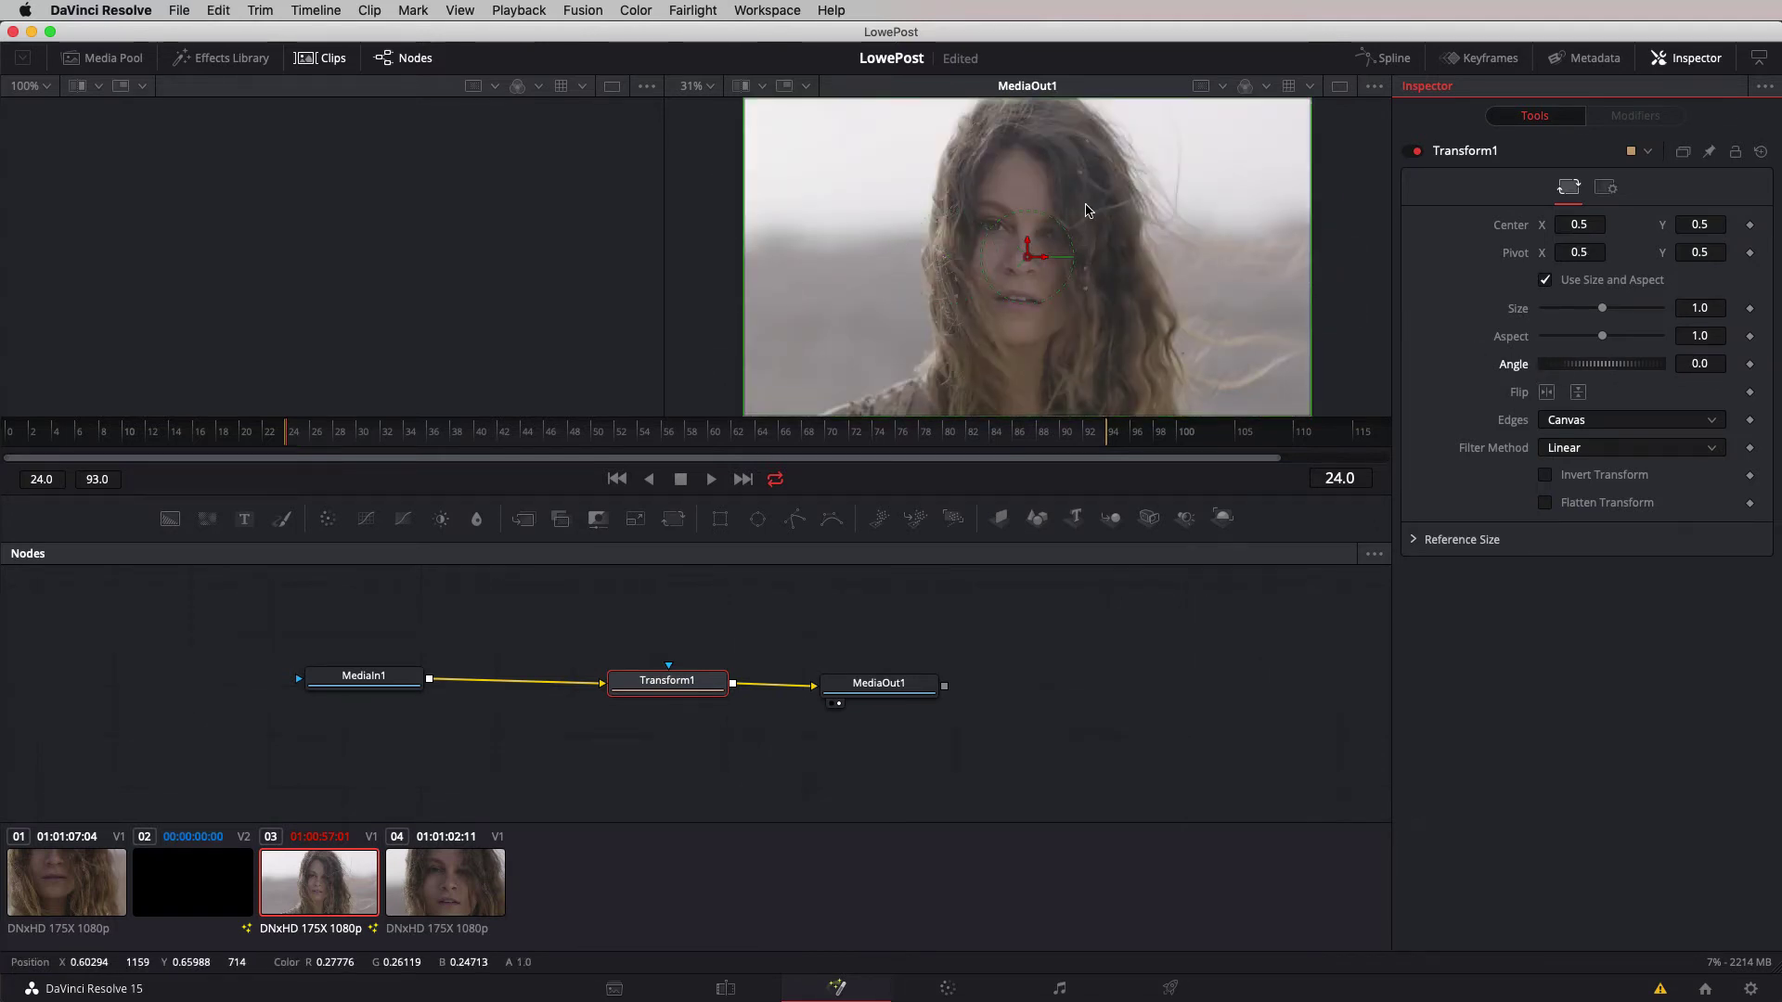
{"action": "left_click", "coordinate": [1035, 269]}
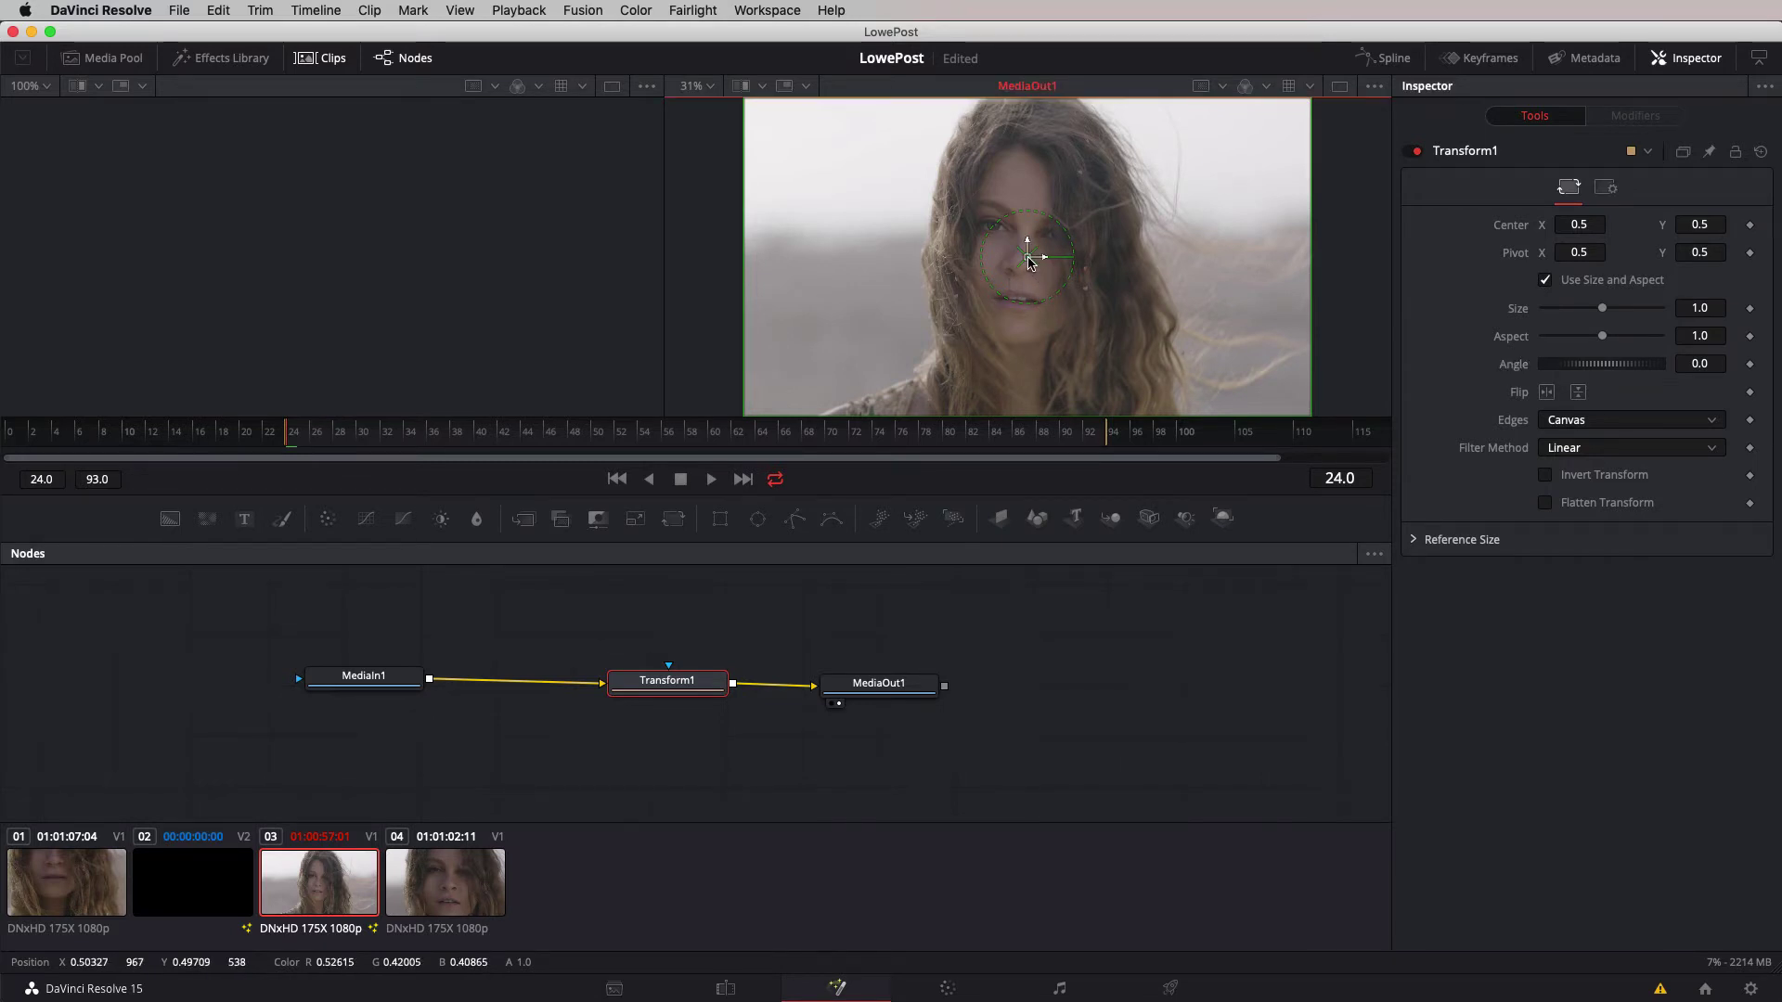
{"action": "left_click", "coordinate": [1064, 330]}
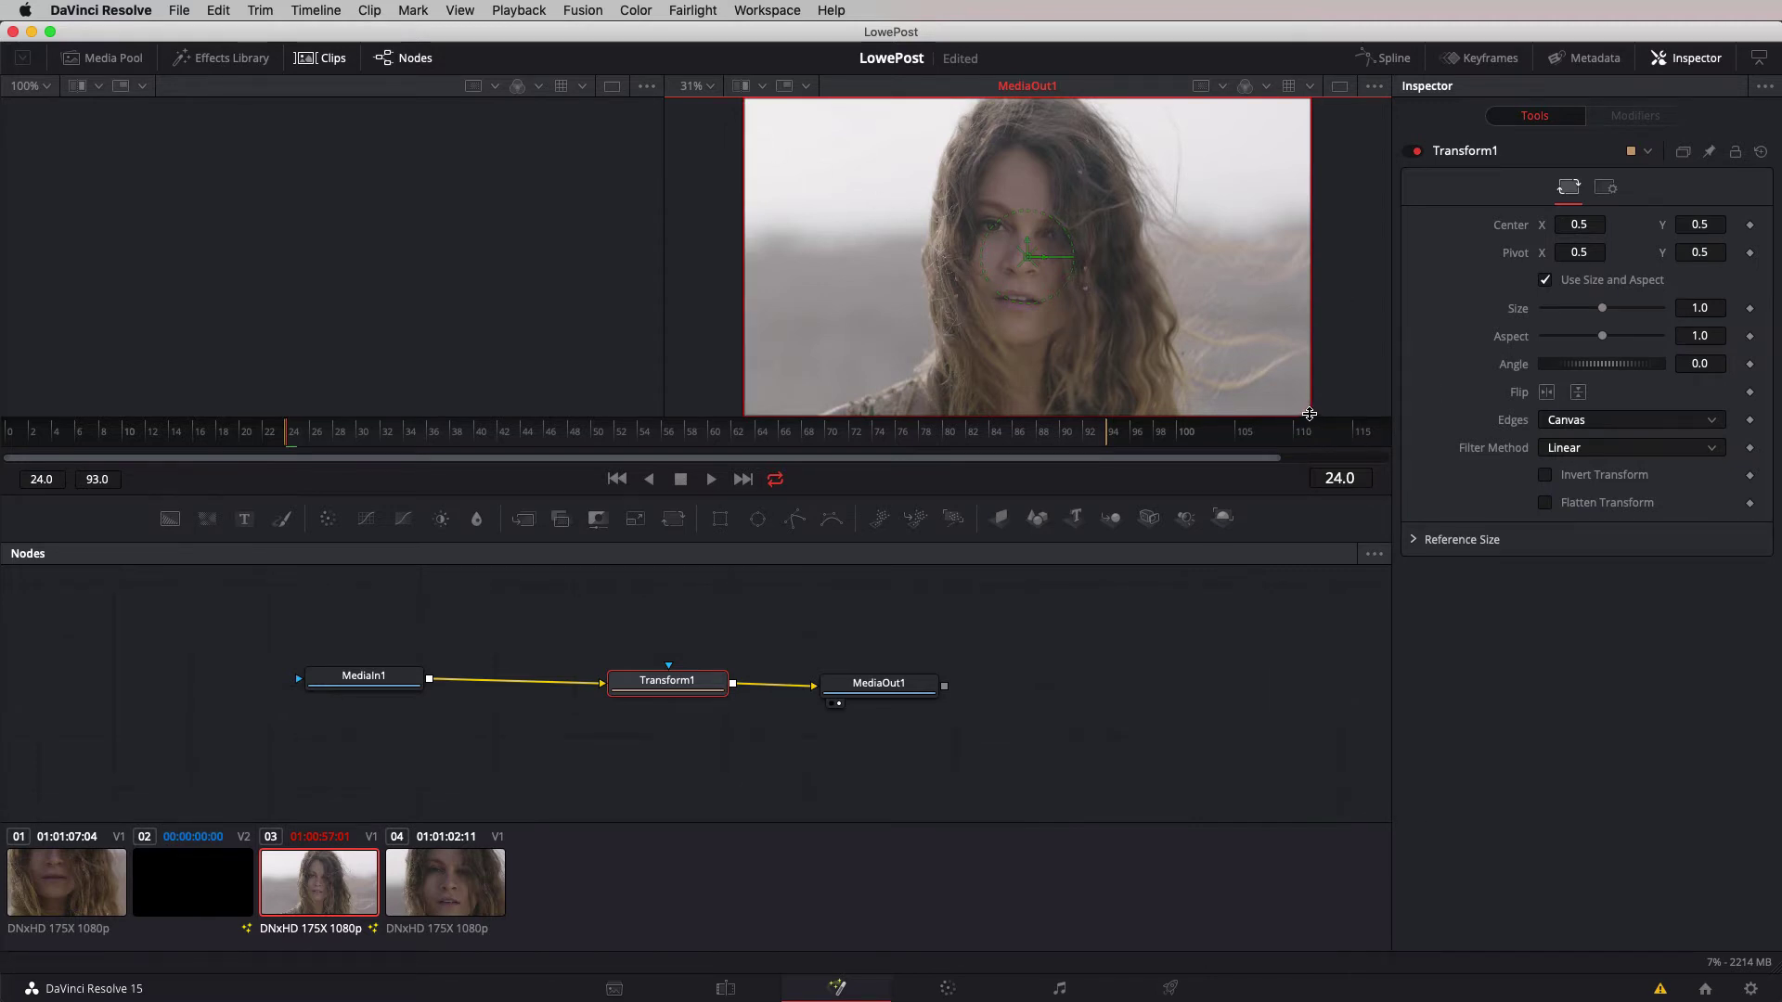
Enlarge the viewer, try rotations of about 29° and -35.7°, then undo back to upright.
{"action": "left_click_drag", "start_coordinate": [1308, 413], "coordinate": [1244, 415]}
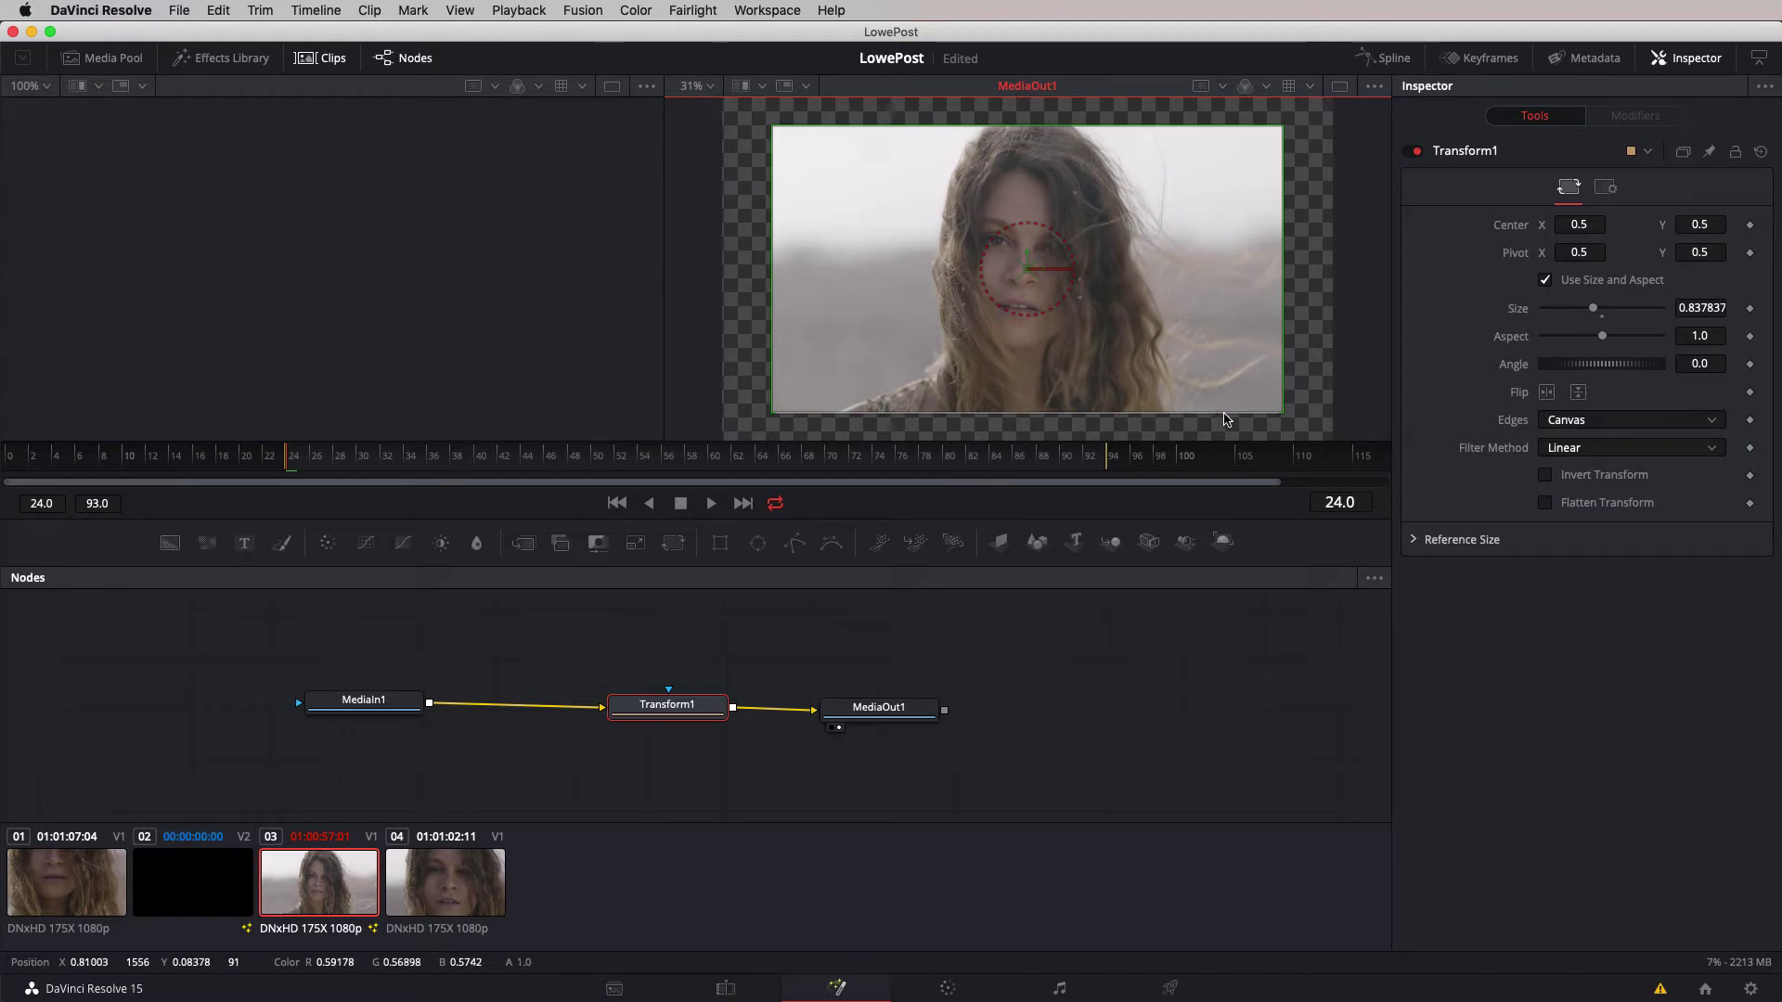
{"action": "left_click_drag", "start_coordinate": [1081, 286], "coordinate": [908, 295]}
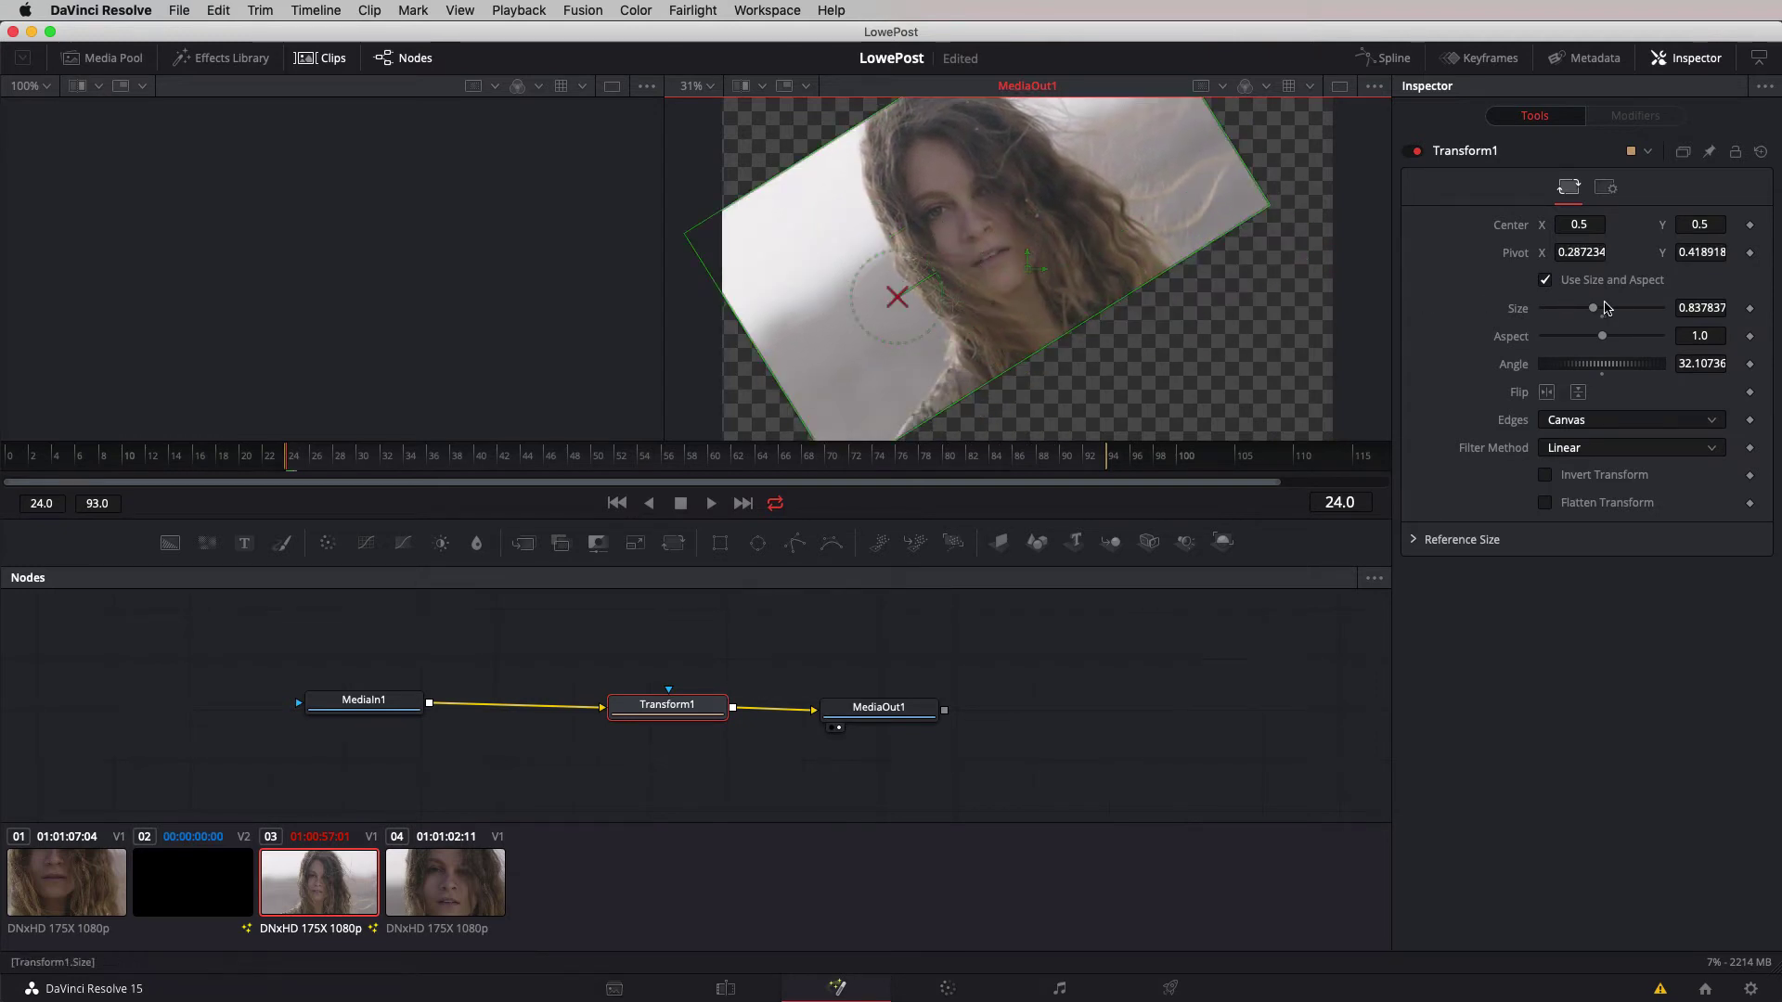
{"action": "mouse_move", "coordinate": [1602, 364]}
{"action": "left_mouse_down"}
{"action": "mouse_move", "coordinate": [1578, 369]}
{"action": "mouse_move", "coordinate": [1619, 367]}
{"action": "mouse_move", "coordinate": [1563, 365]}
{"action": "mouse_move", "coordinate": [1579, 367]}
{"action": "left_mouse_up"}
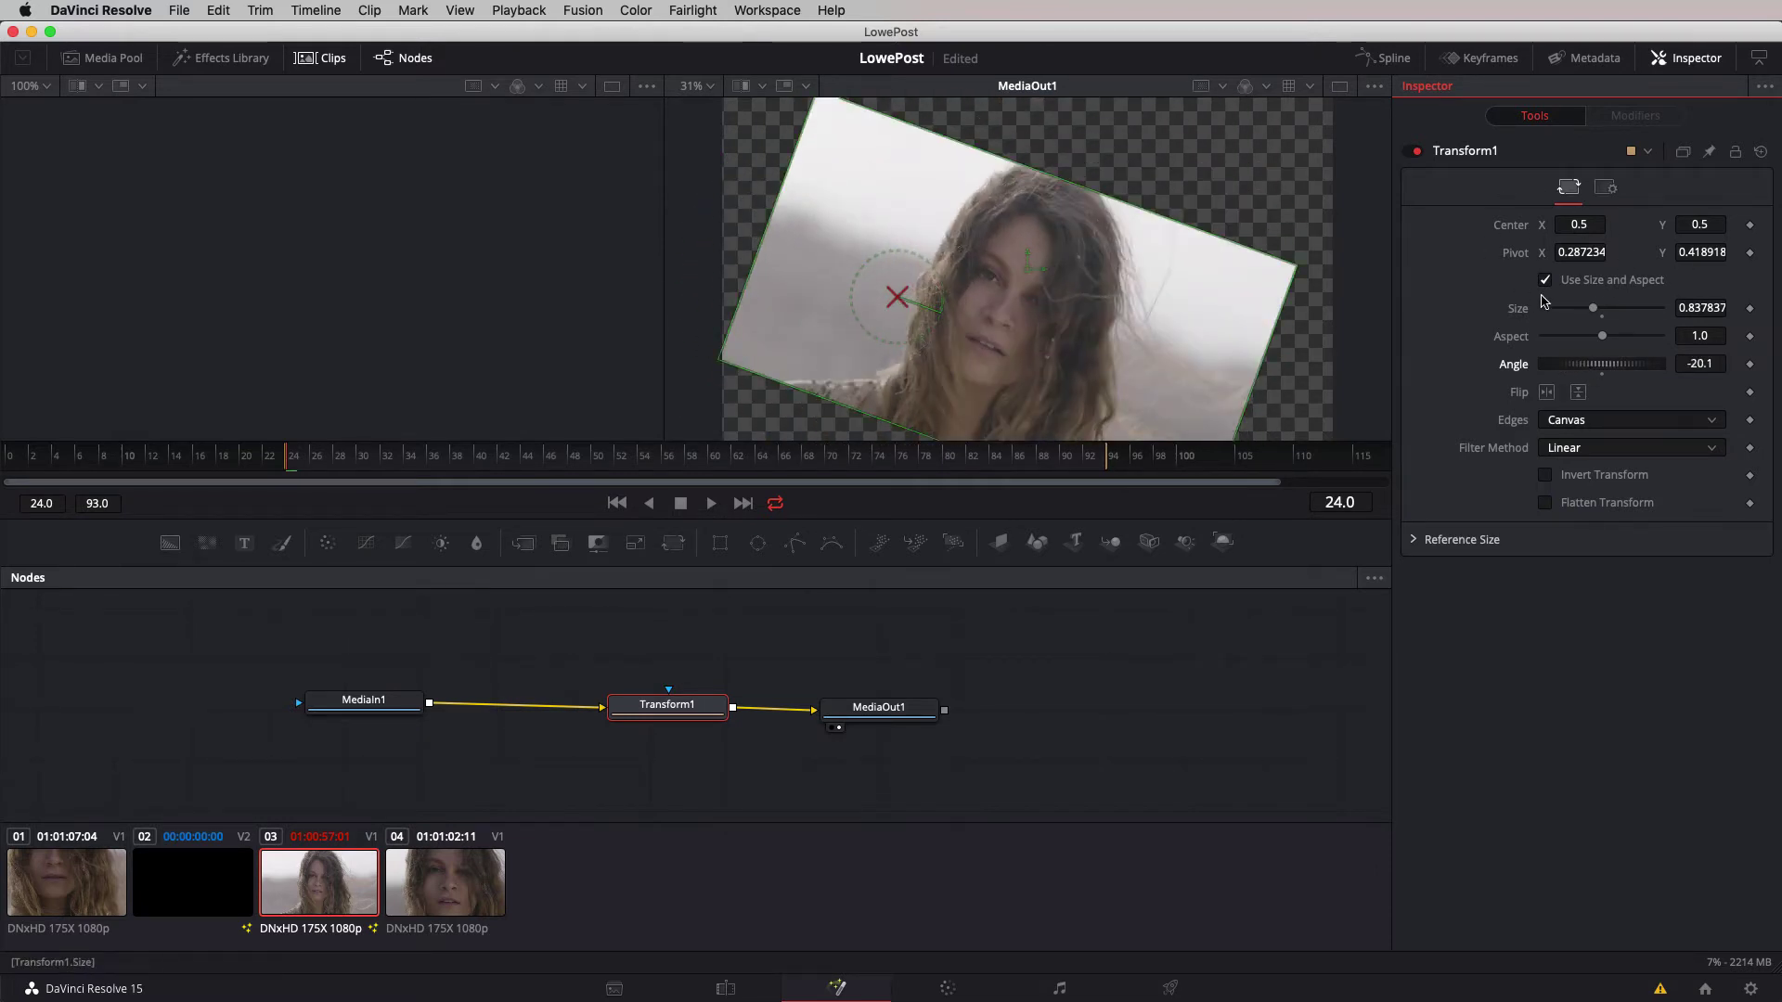
{"action": "key", "text": "super+z"}
{"action": "key", "text": "super+z"}
{"action": "key", "text": "super+z"}
{"action": "key", "text": "super+z"}
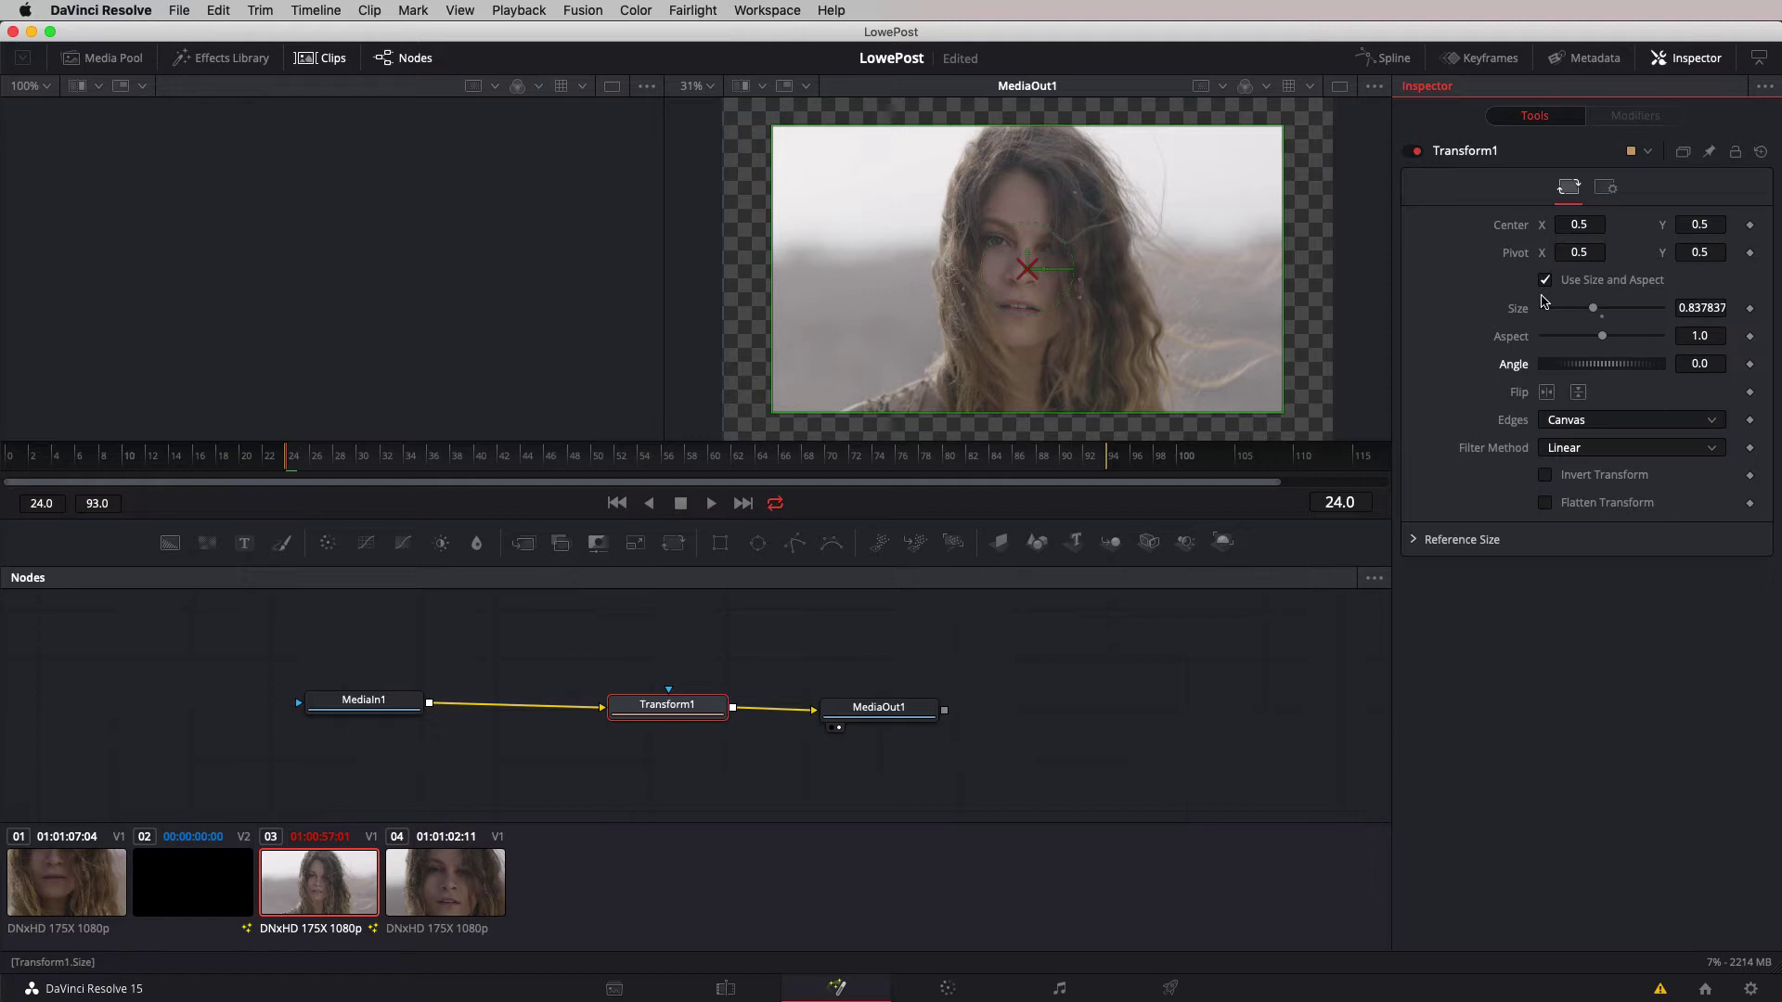
Select the 3D Title Text Circling clip in the Media page's Titles bin and open it in Fusion.
{"action": "left_click", "coordinate": [725, 985]}
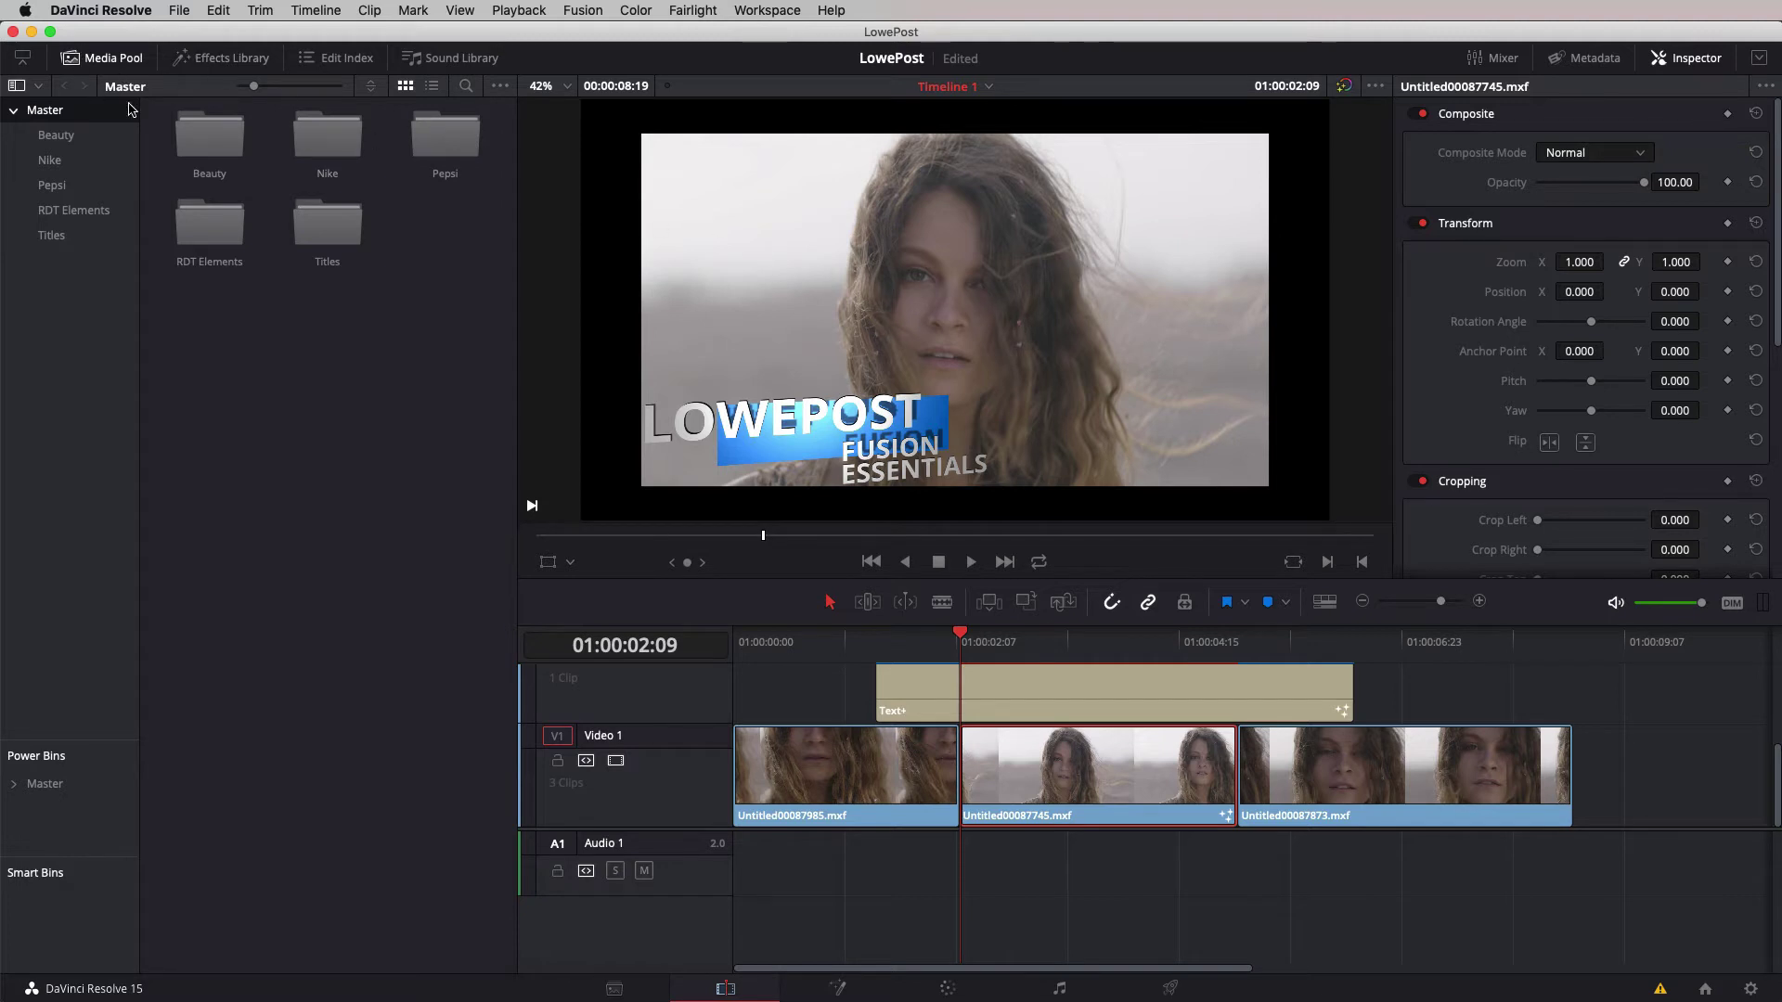
{"action": "left_click", "coordinate": [614, 987]}
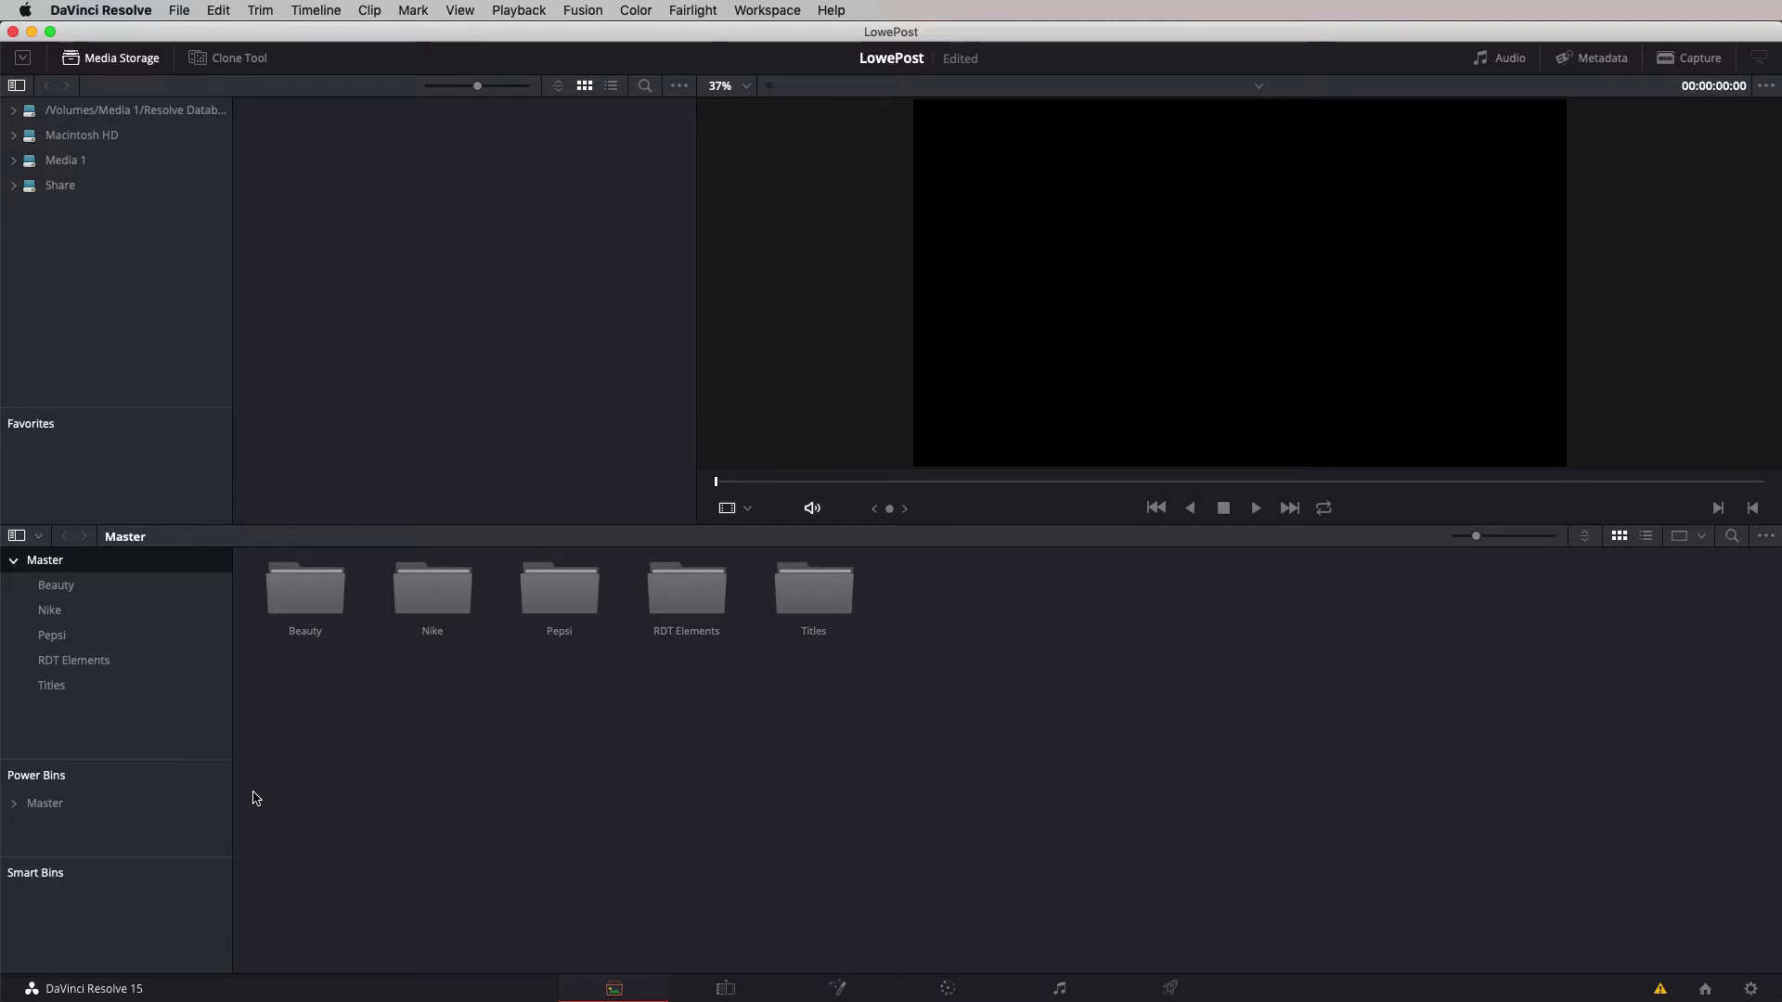
{"action": "double_click", "coordinate": [813, 592]}
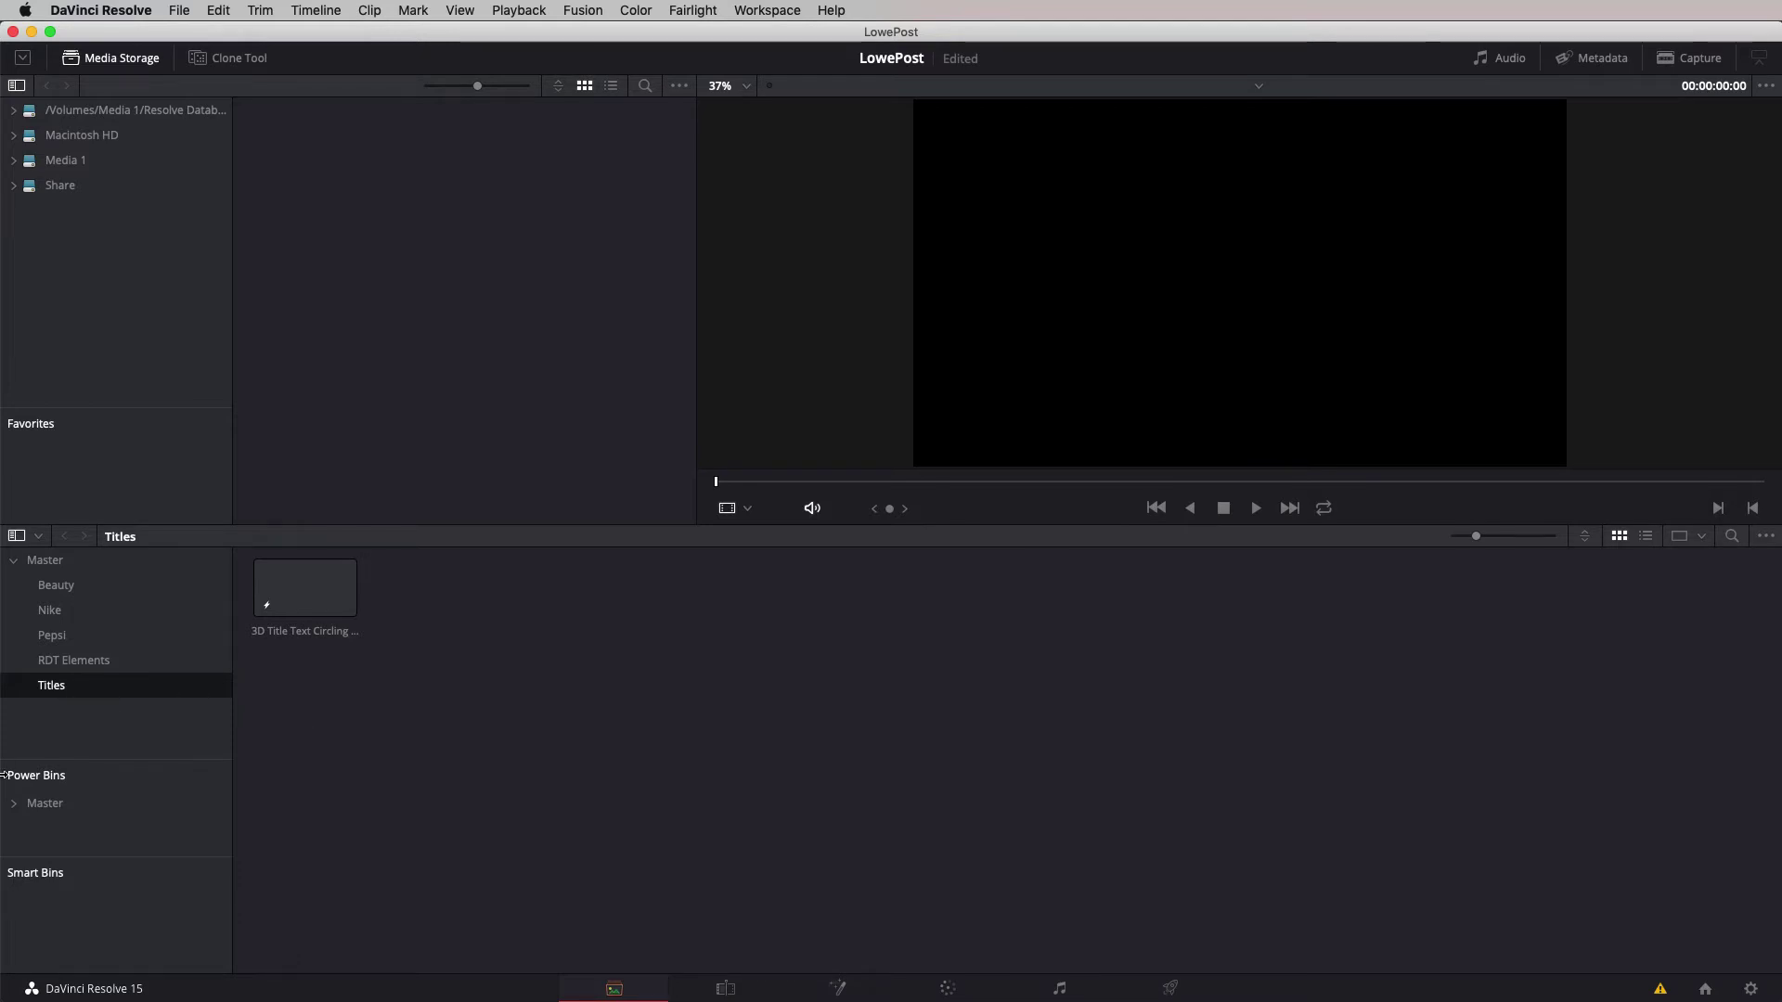
{"action": "left_click", "coordinate": [331, 579]}
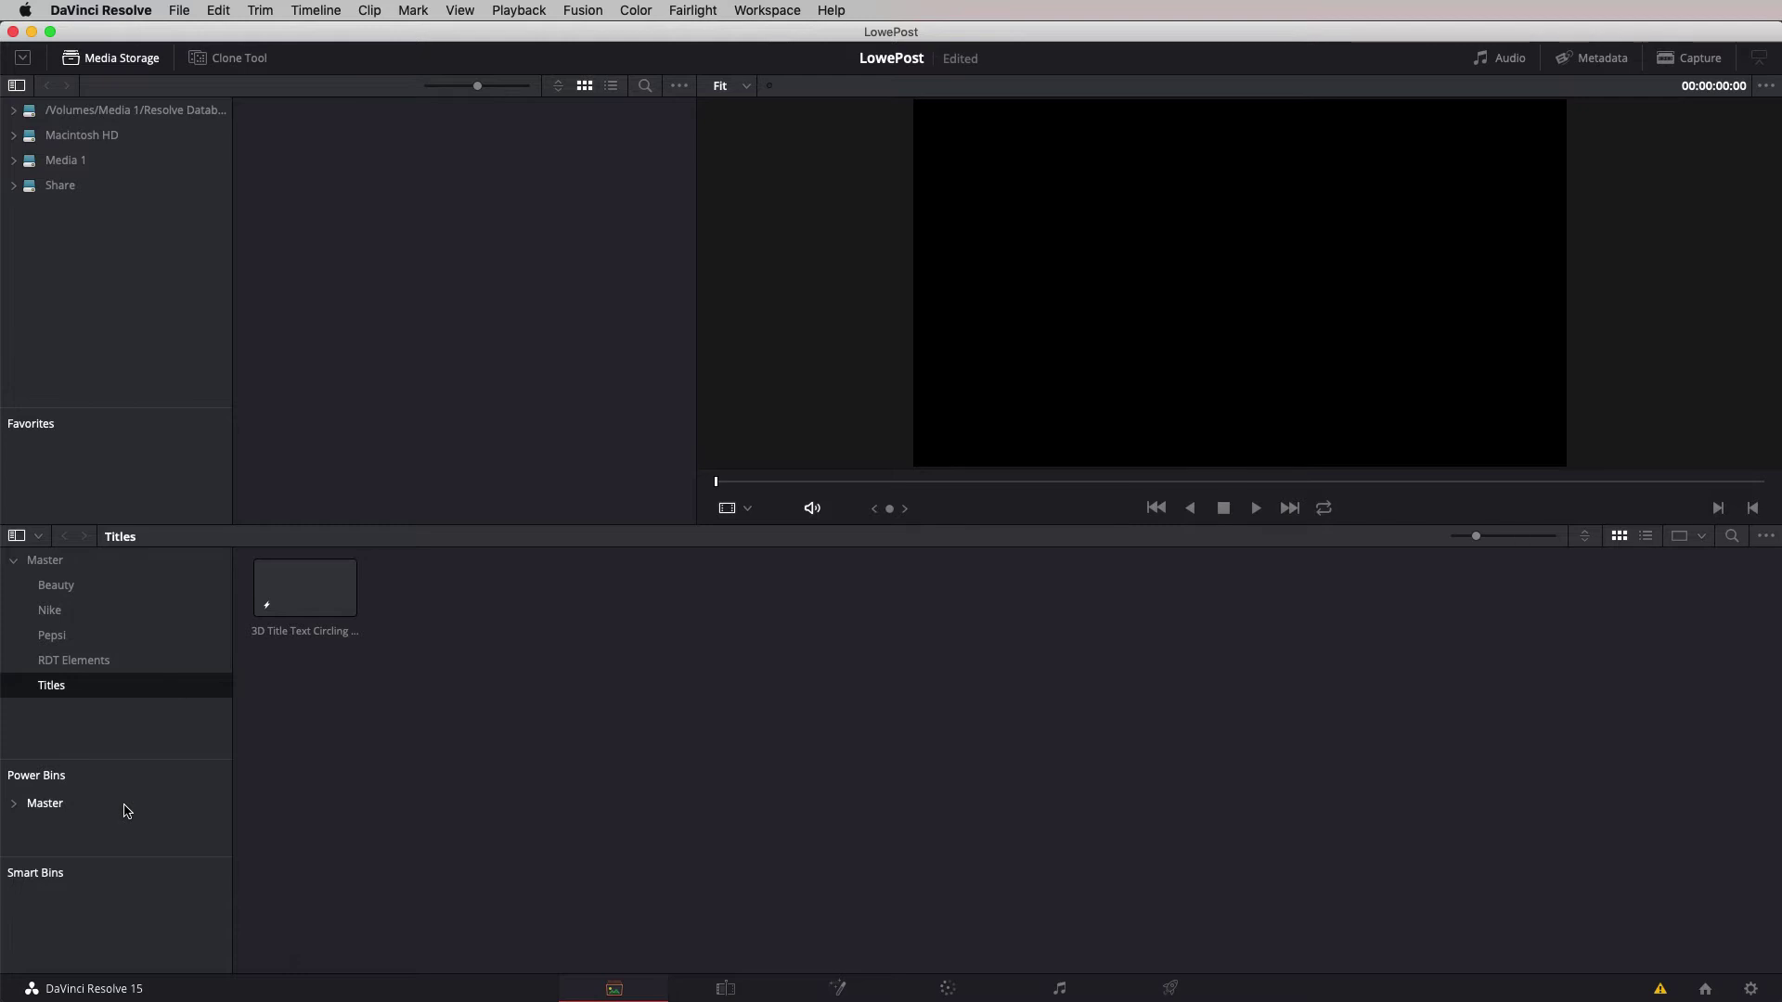
{"action": "left_click", "coordinate": [838, 985]}
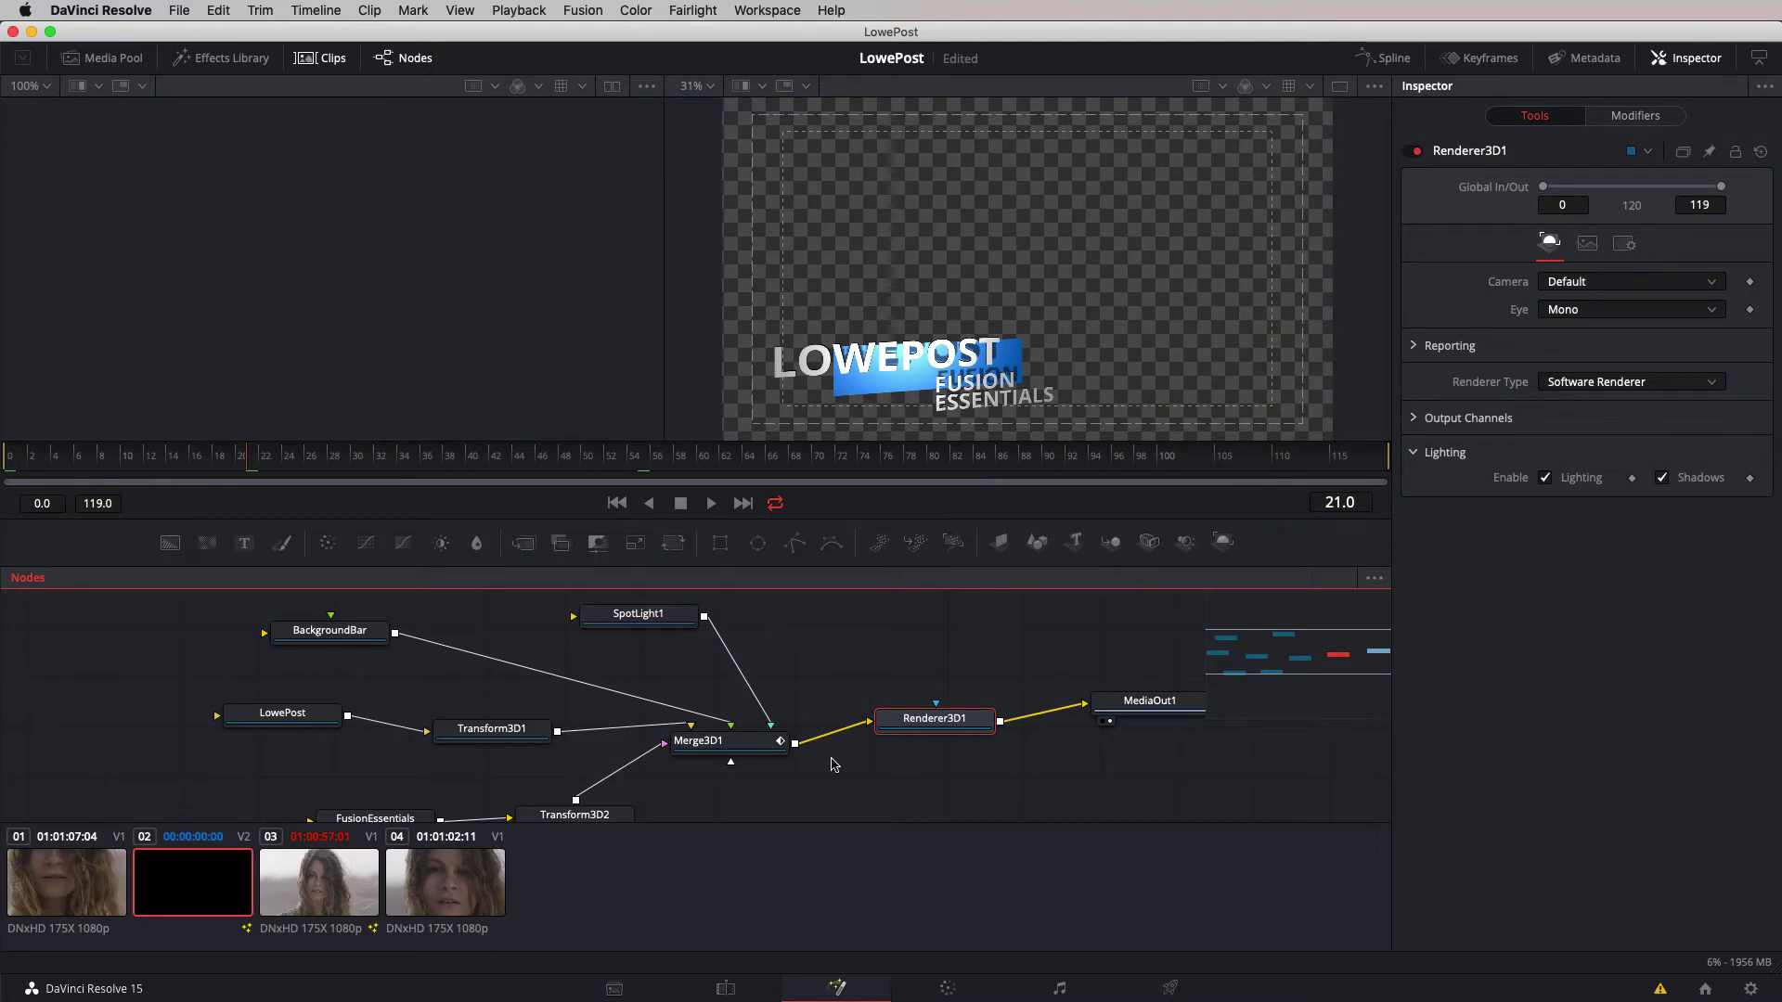
Return to Timeline 1, previewing the LOWEPOST Fusion Essentials title over the portrait clips.
{"action": "left_click", "coordinate": [738, 987]}
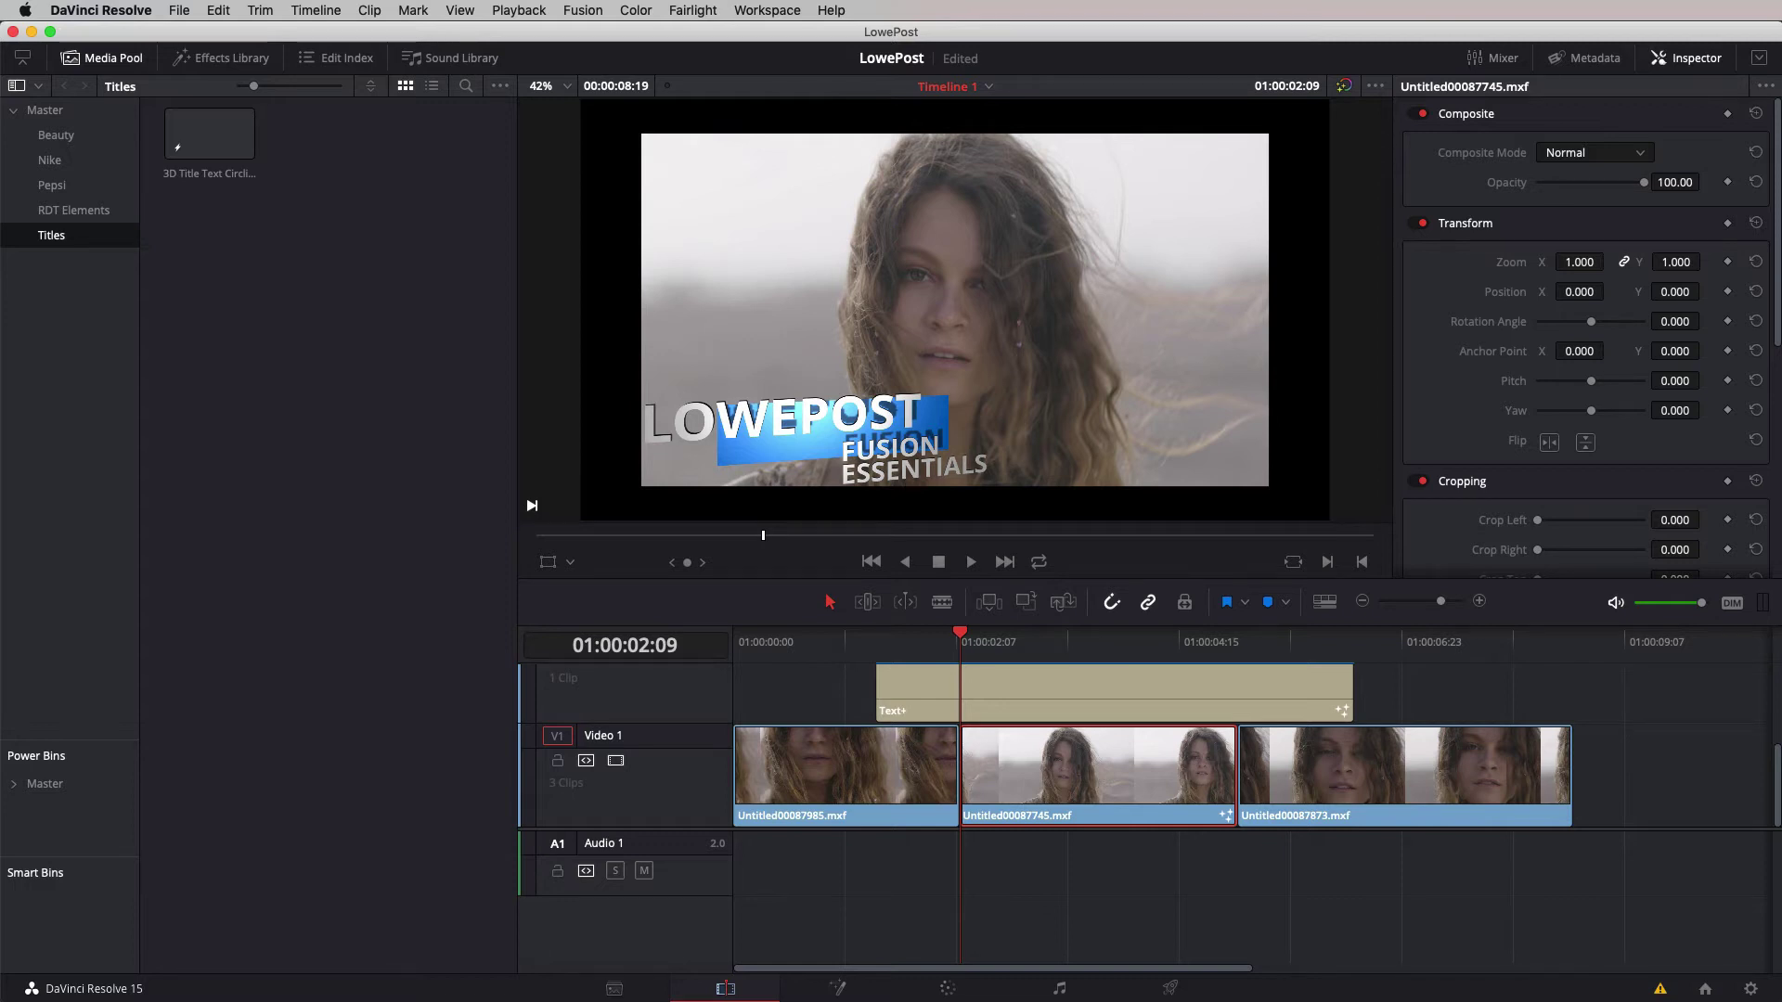
Move the Text+ title later in the timeline and reset the middle clip's Fusion composition.
{"action": "left_click_drag", "start_coordinate": [975, 689], "coordinate": [1596, 696]}
{"action": "right_click", "coordinate": [1123, 750]}
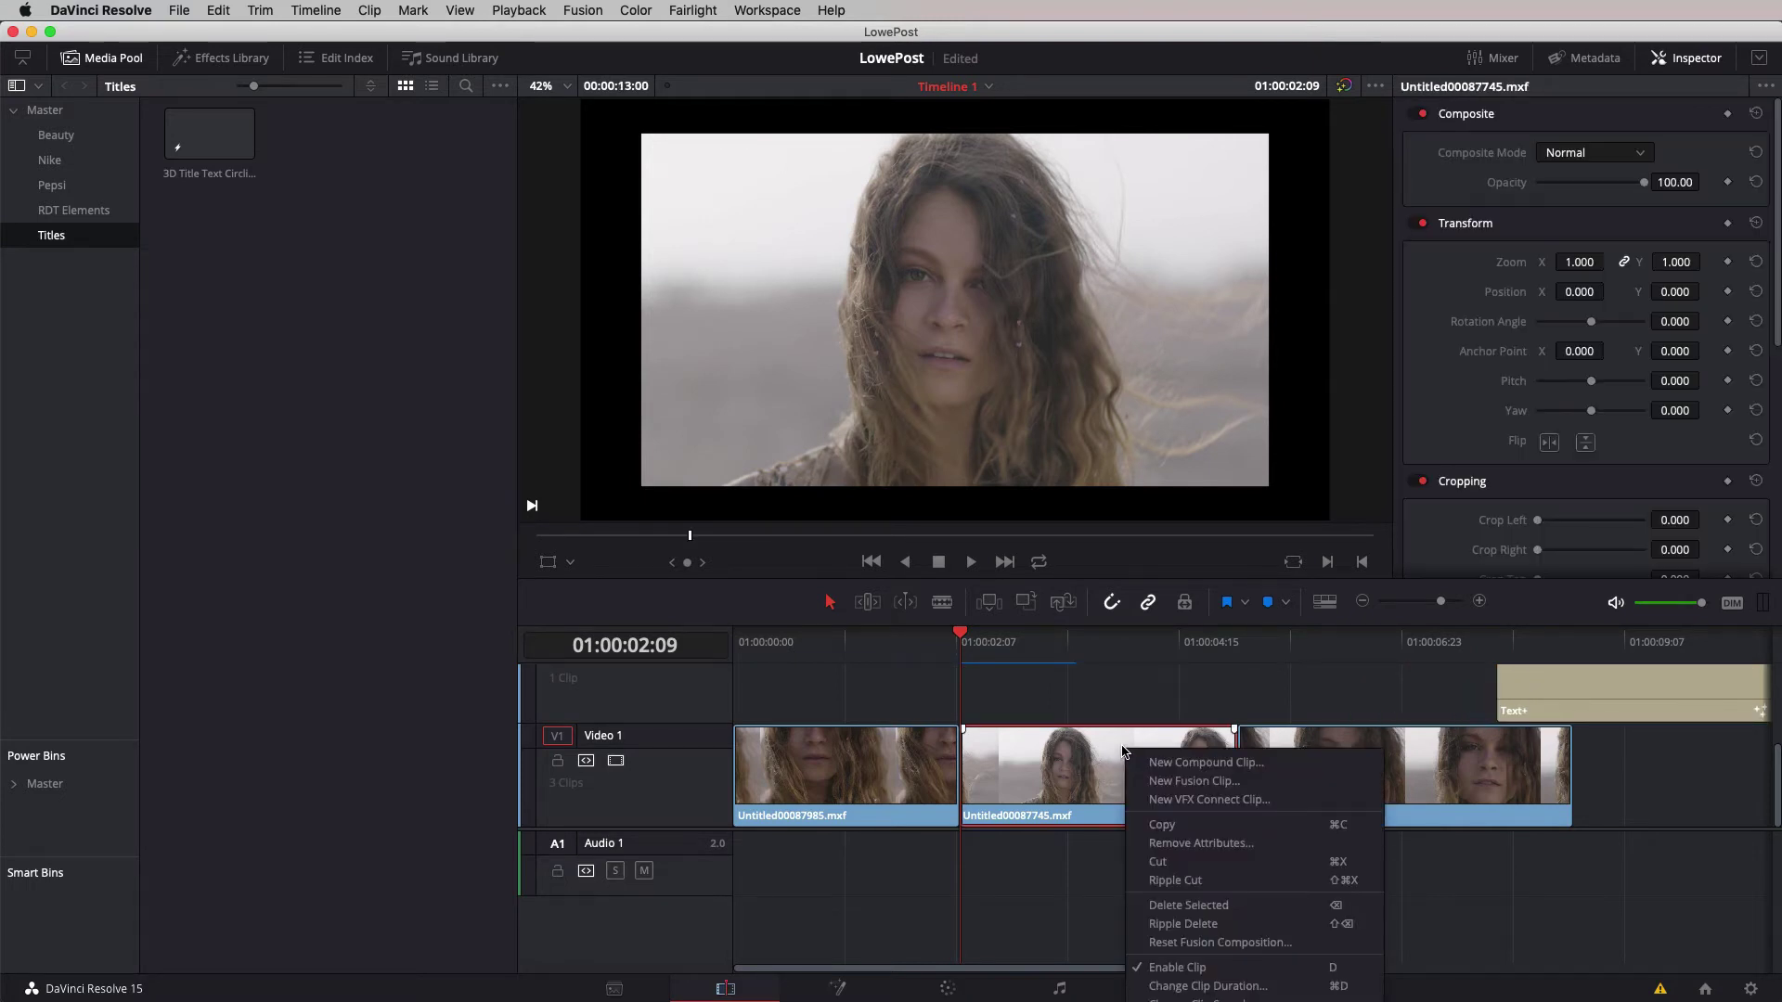
{"action": "left_click", "coordinate": [1209, 943]}
{"action": "left_click", "coordinate": [1357, 724]}
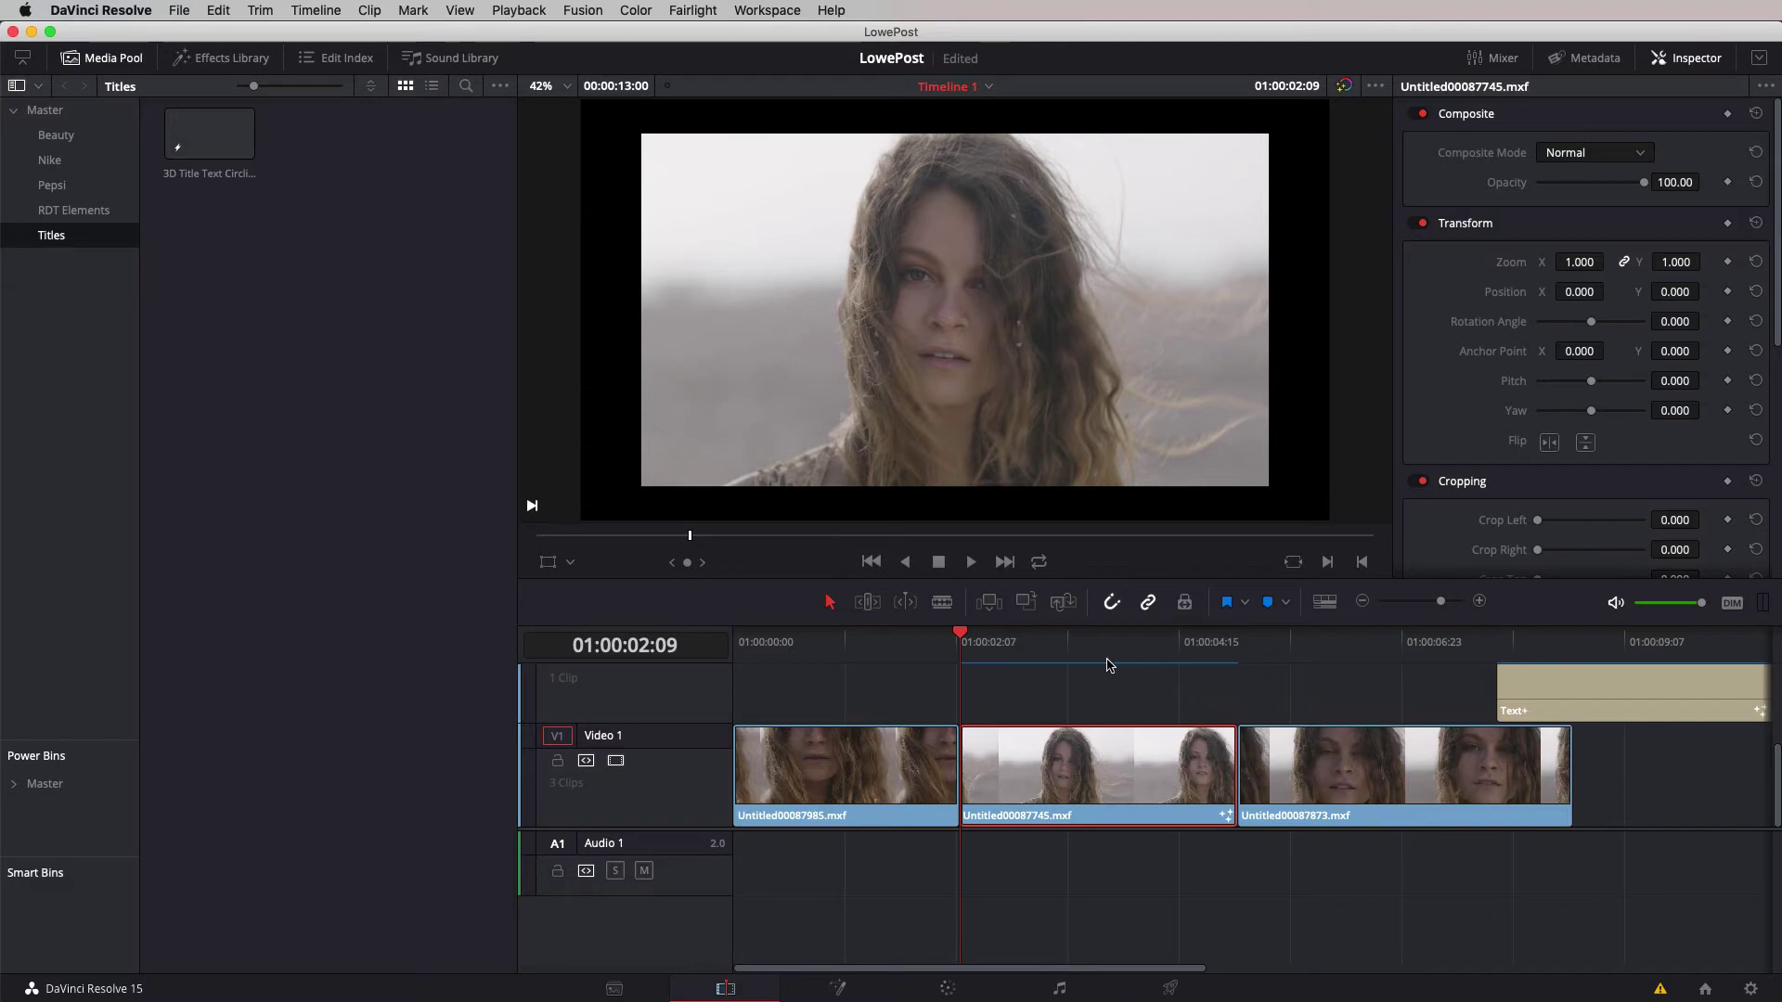
Open the middle clip's composition in Fusion, move MediaIn1 right, and hide the clip thumbnails.
{"action": "left_click_drag", "start_coordinate": [1059, 650], "coordinate": [1076, 652]}
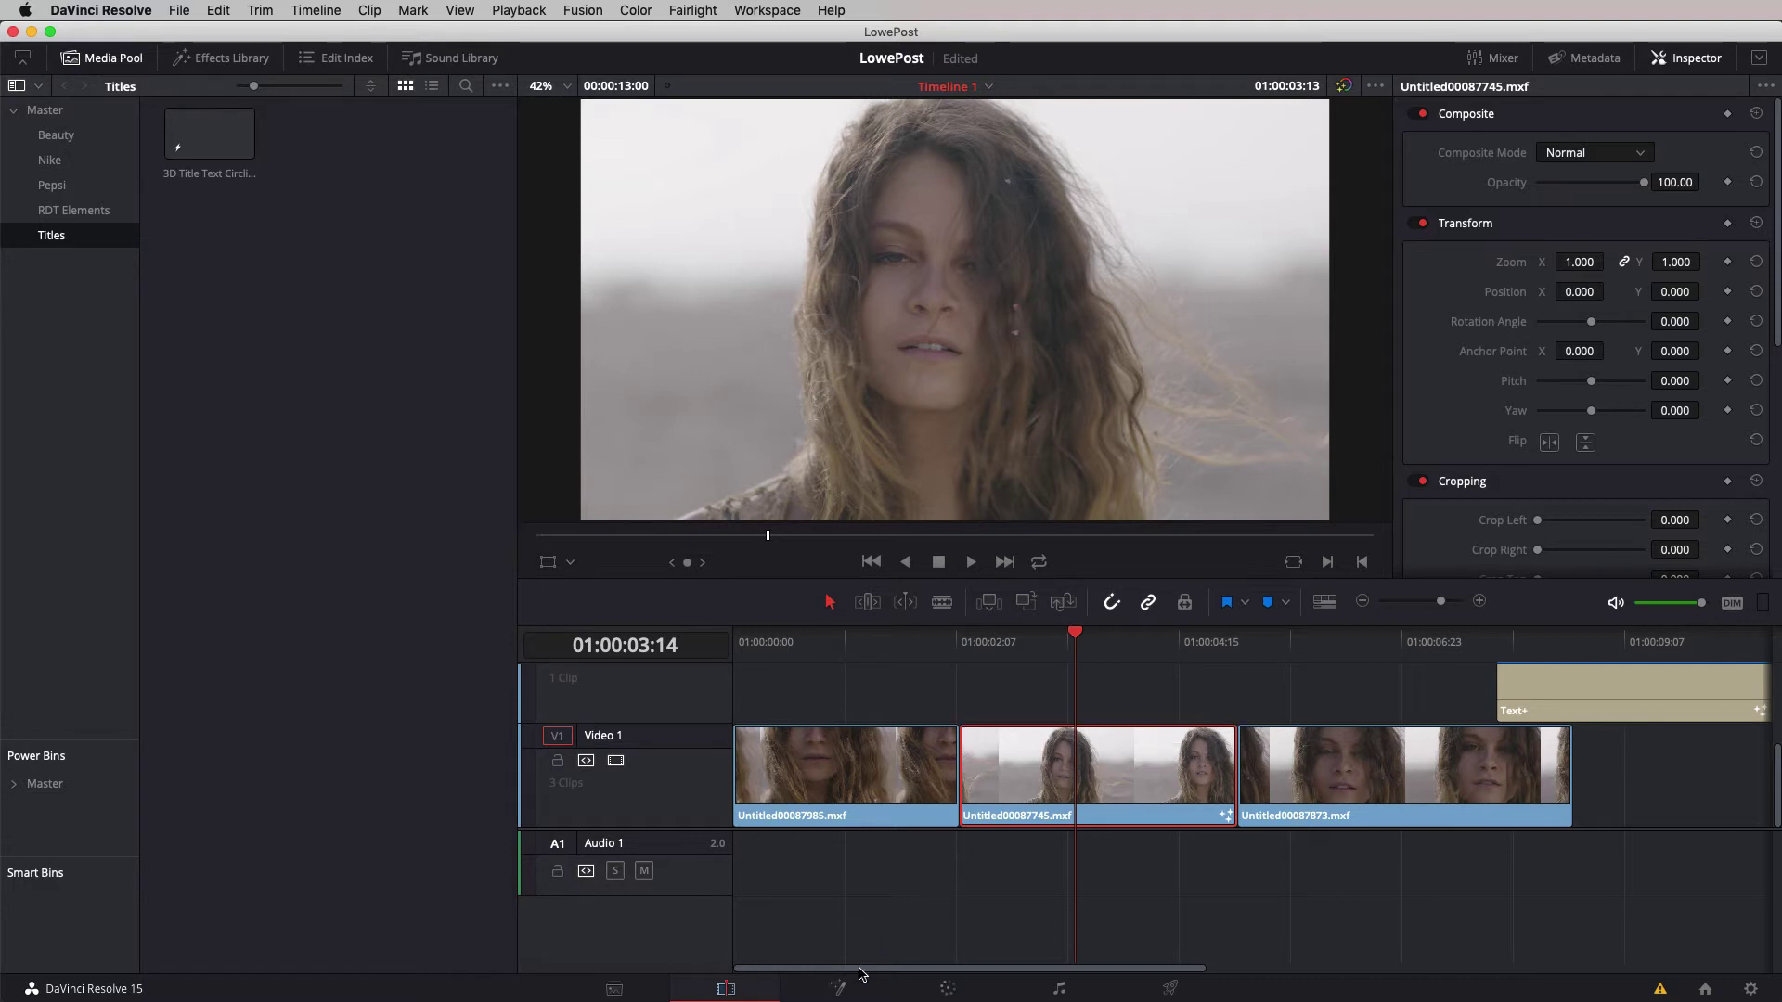
{"action": "left_click", "coordinate": [838, 987]}
{"action": "left_click_drag", "start_coordinate": [120, 710], "coordinate": [339, 714]}
{"action": "left_click", "coordinate": [321, 58]}
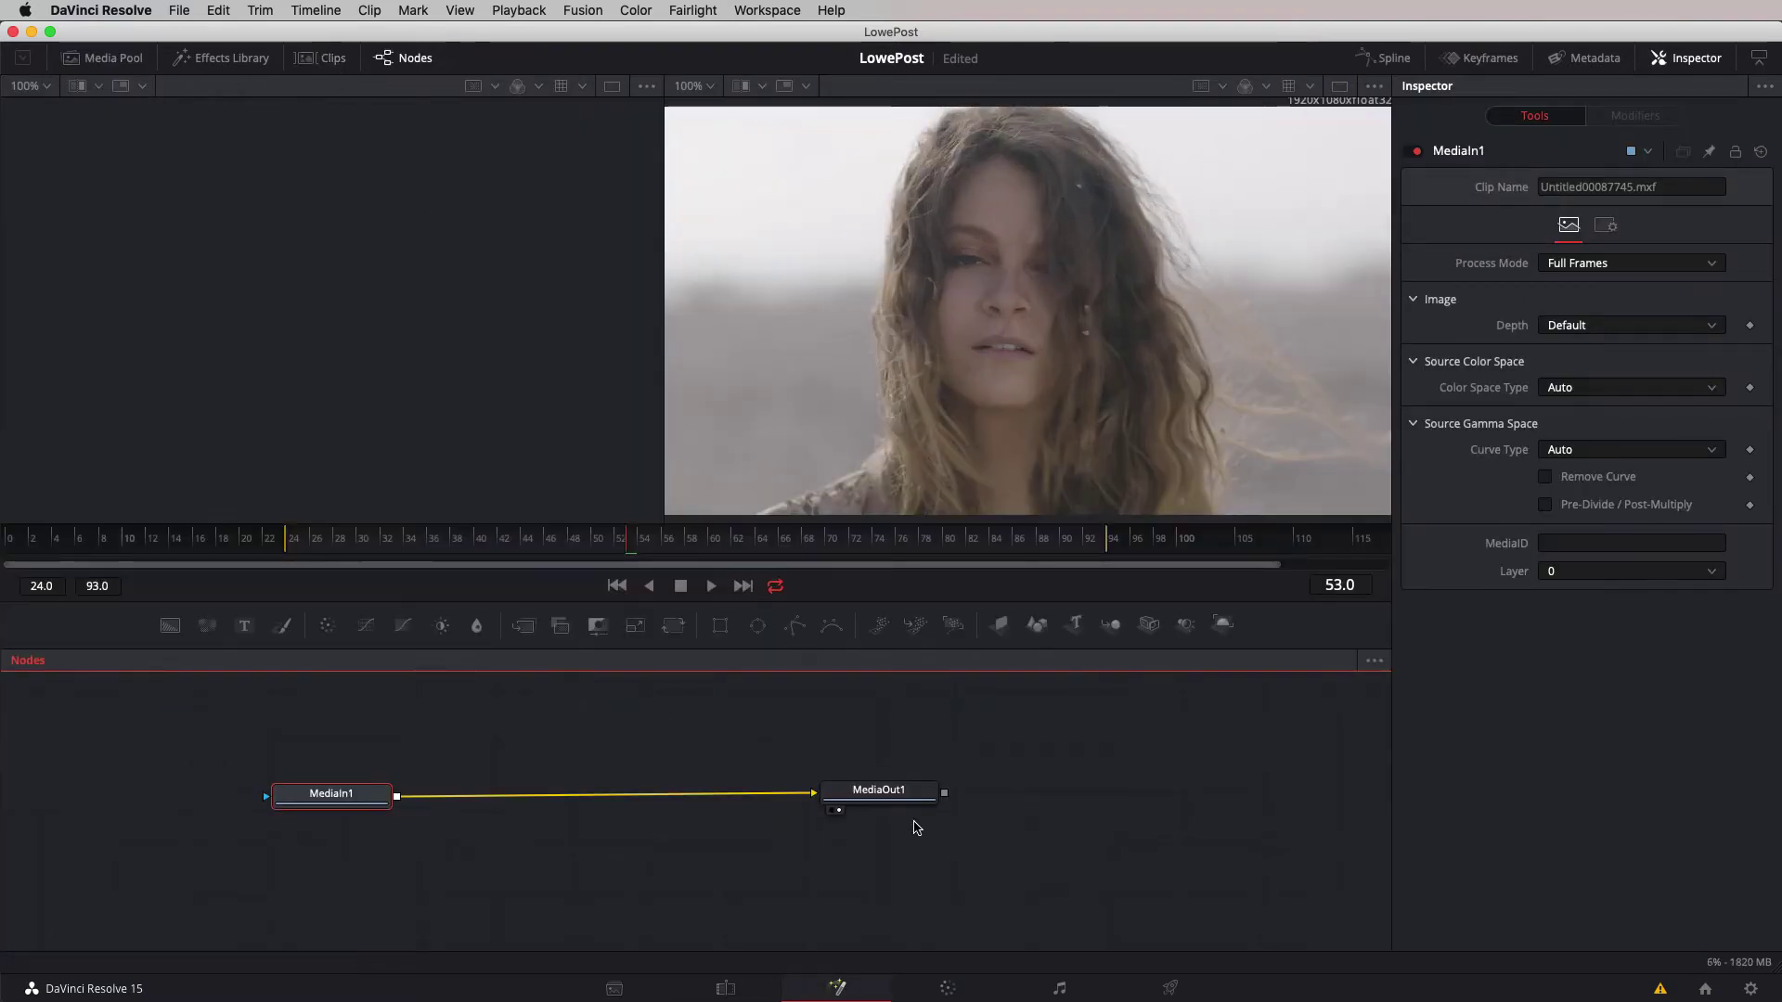
Rearrange MediaIn1 and MediaOut1 and insert a Transform1 node between them.
{"action": "left_click_drag", "start_coordinate": [914, 793], "coordinate": [982, 749]}
{"action": "left_click_drag", "start_coordinate": [371, 796], "coordinate": [459, 753]}
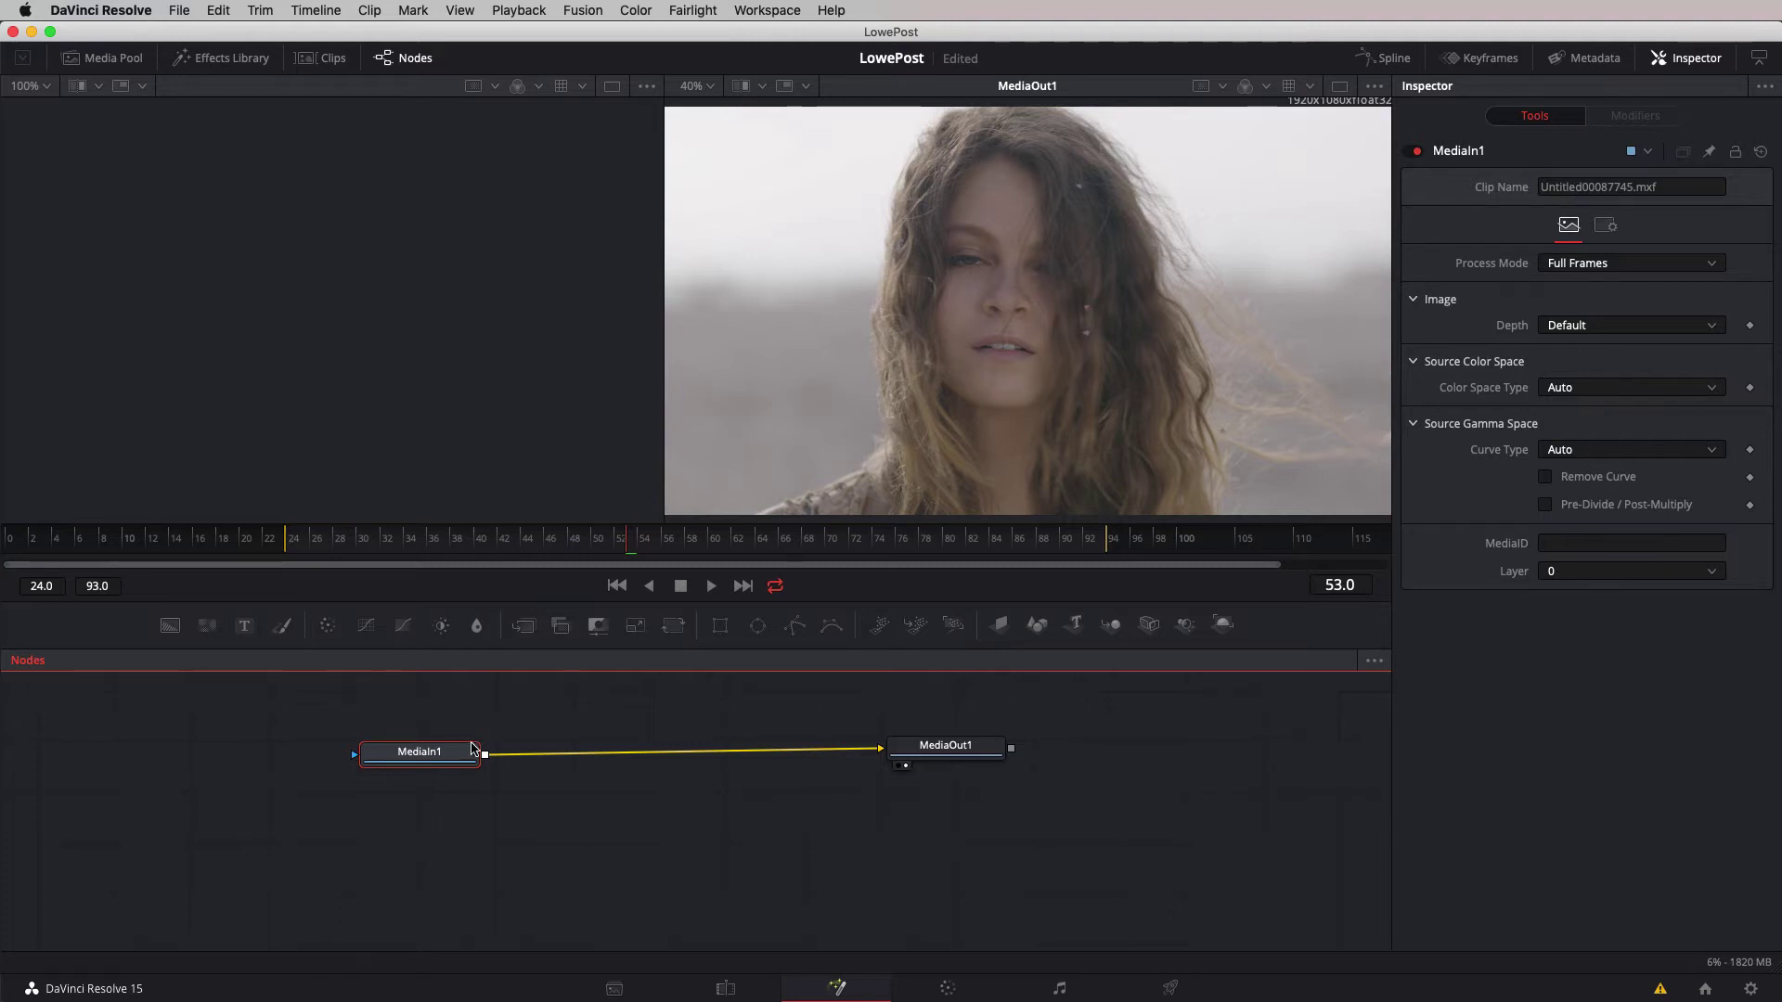
{"action": "left_click_drag", "start_coordinate": [455, 753], "coordinate": [422, 750]}
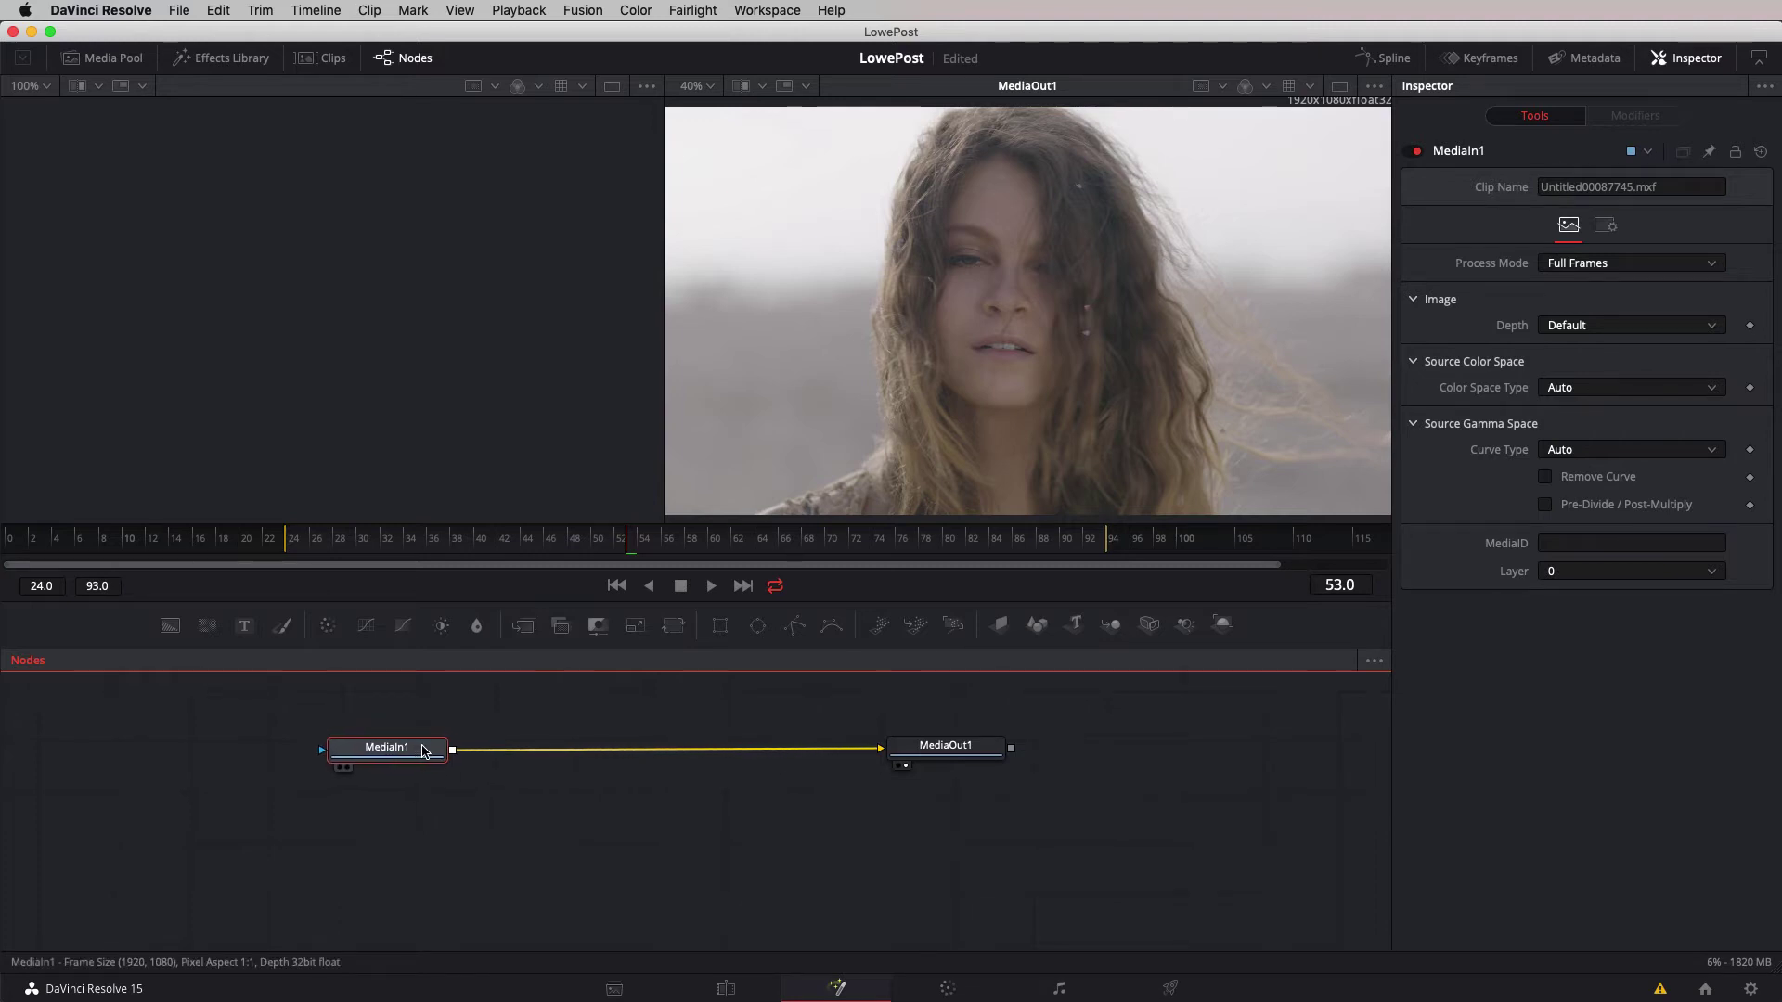
{"action": "left_click", "coordinate": [673, 624]}
{"action": "left_click_drag", "start_coordinate": [565, 756], "coordinate": [676, 756]}
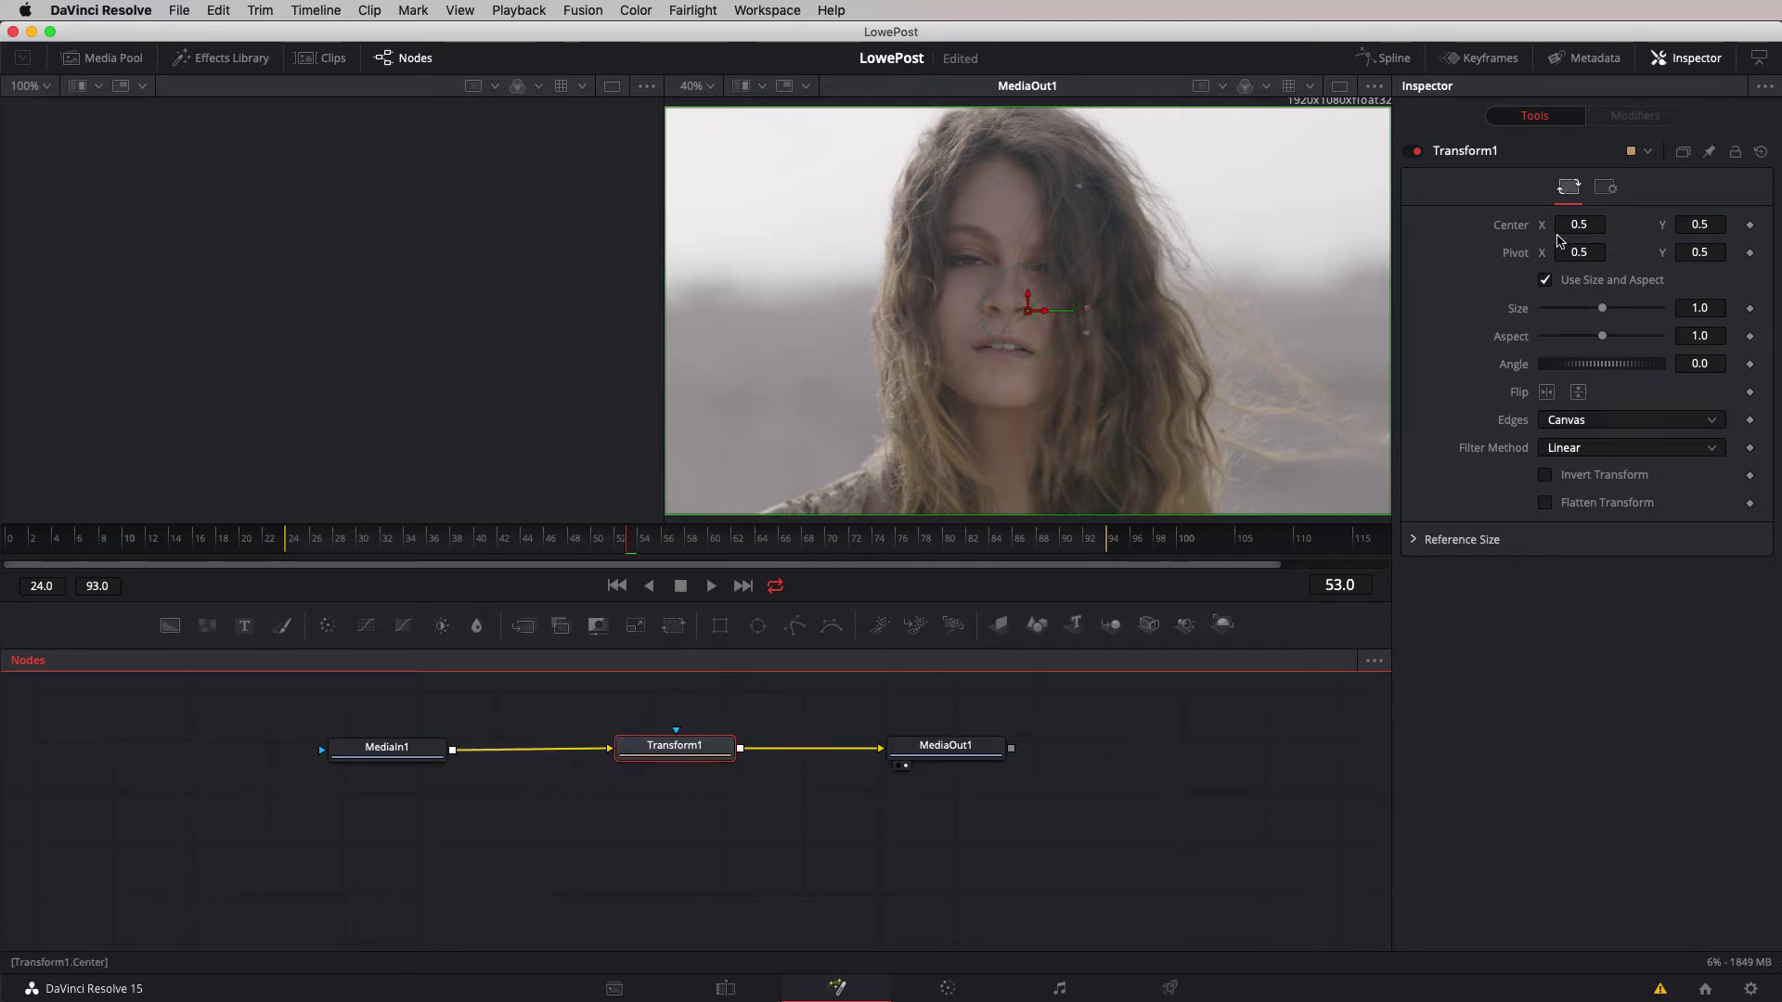
Shrink the clip to Size 0.44, tilt it 10.4°, and shift it down-left, hiding the viewer guides.
{"action": "left_click_drag", "start_coordinate": [1601, 308], "coordinate": [1573, 313]}
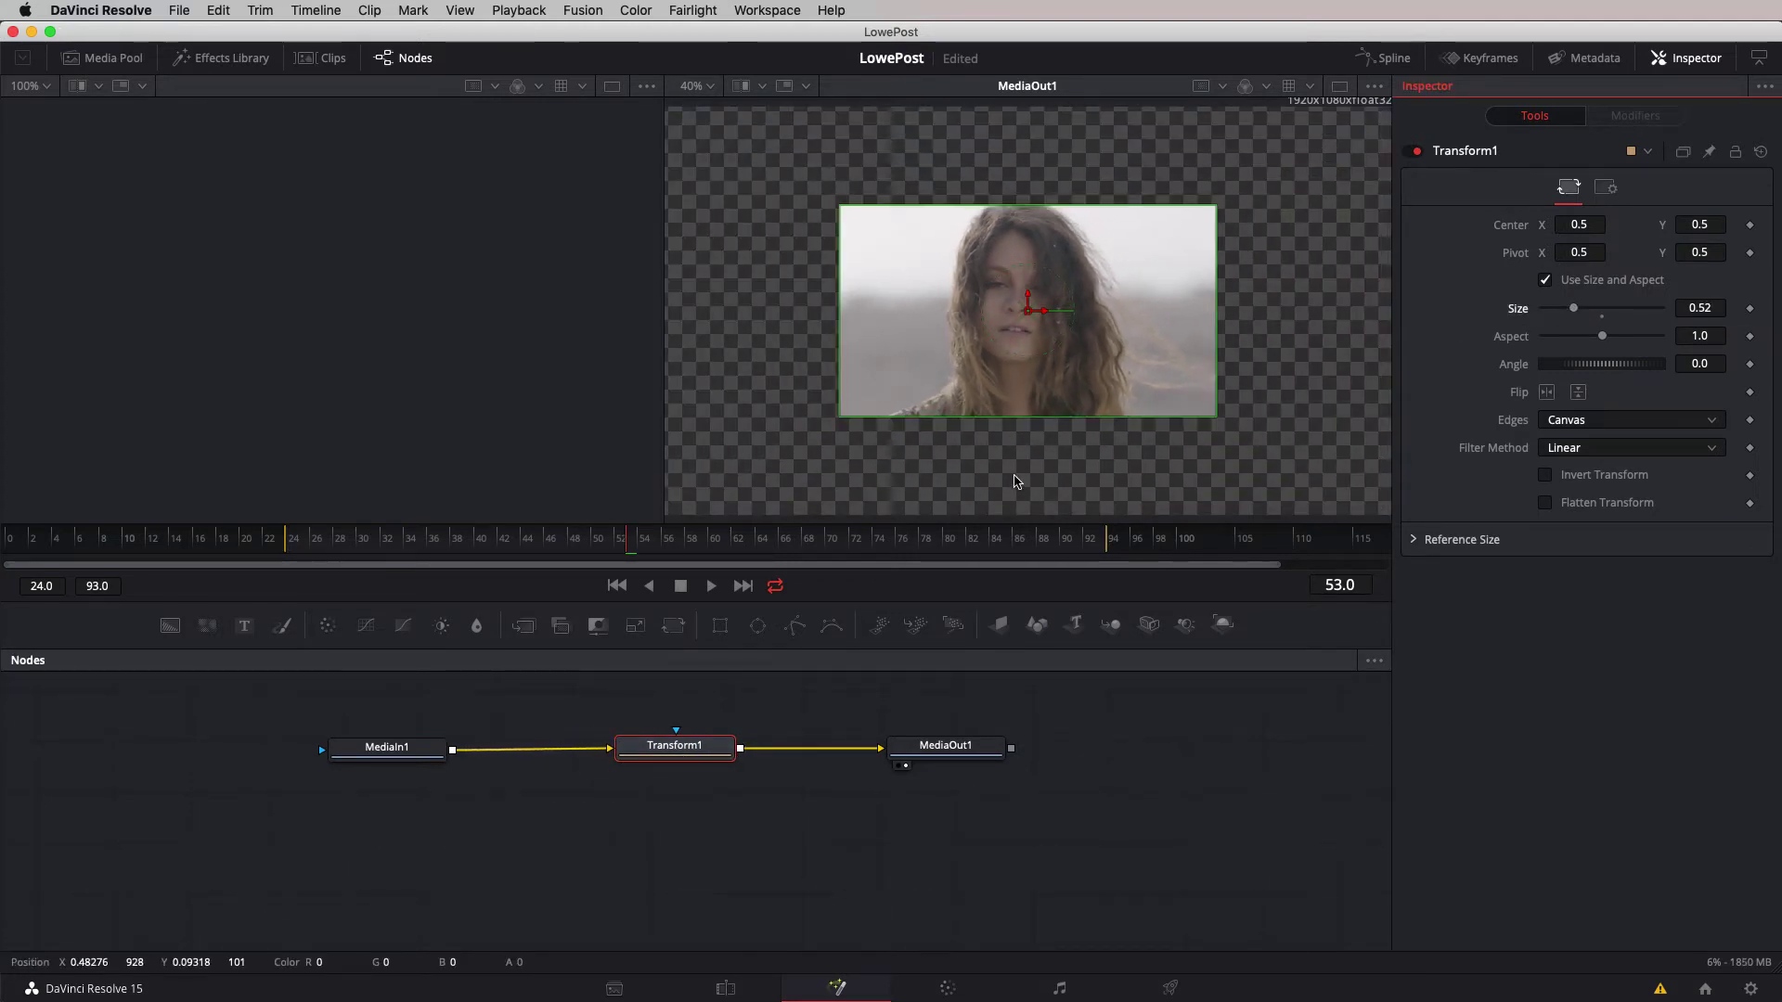
{"action": "left_click", "coordinate": [1015, 480]}
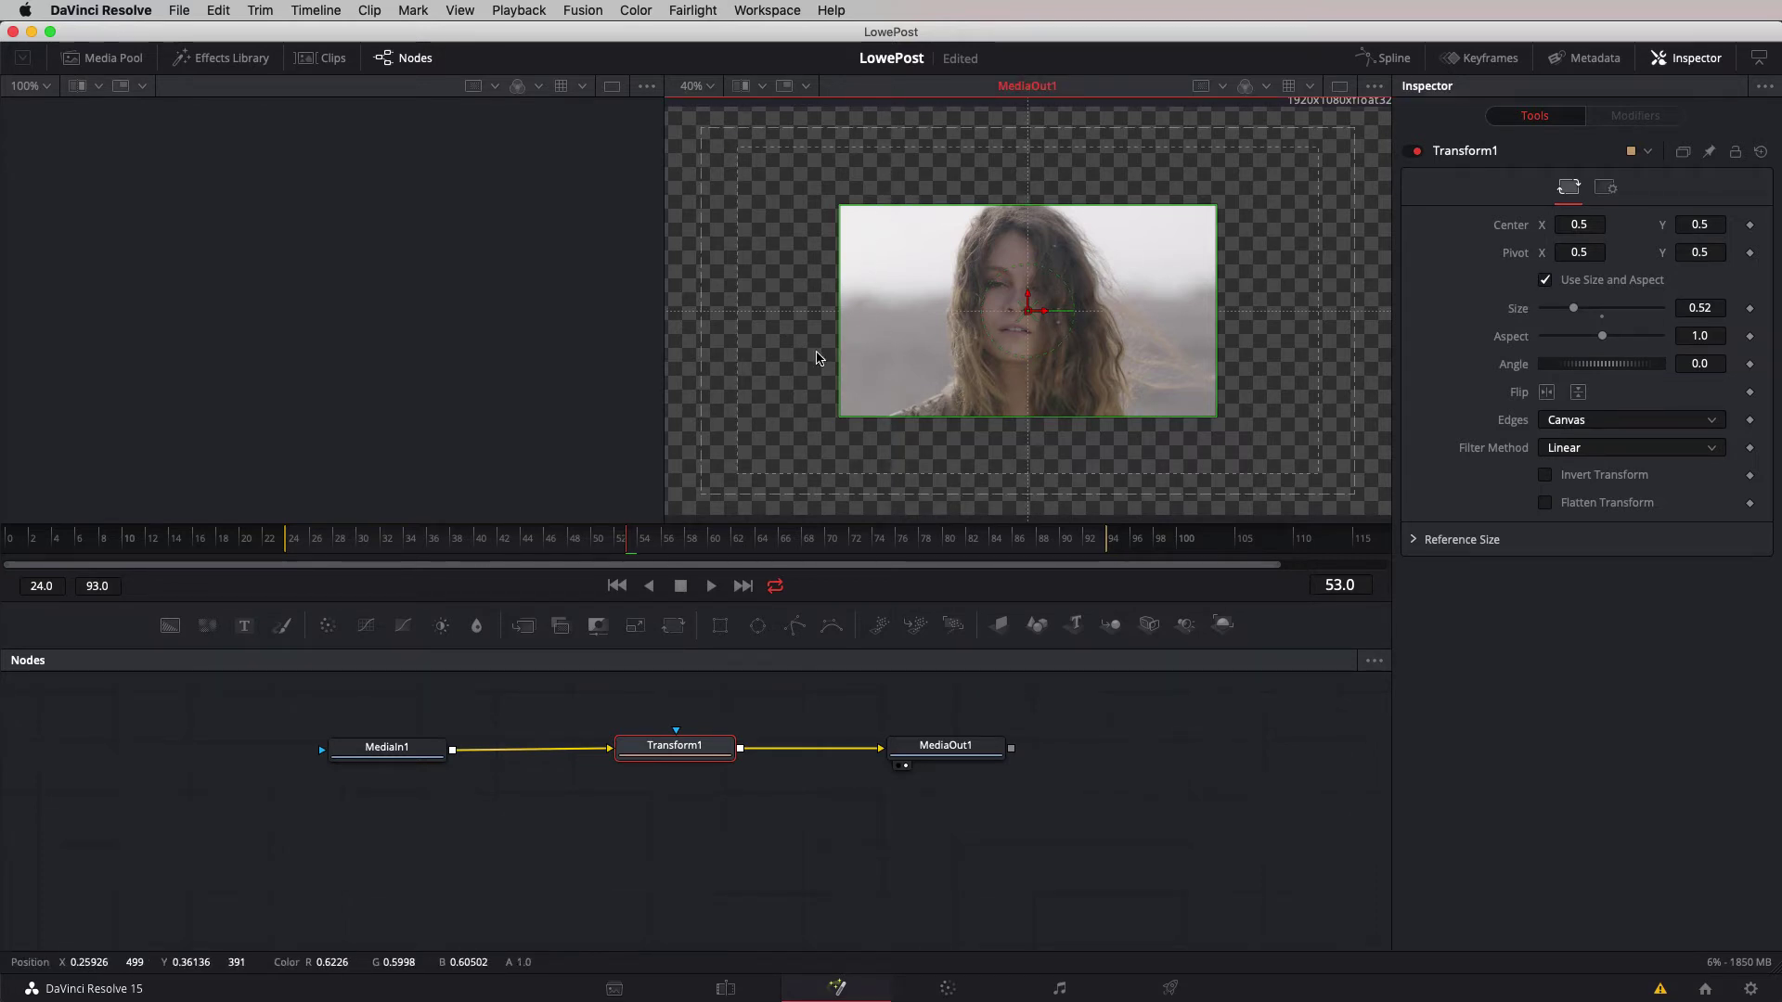
{"action": "right_click", "coordinate": [816, 354]}
{"action": "mouse_move", "coordinate": [834, 397]}
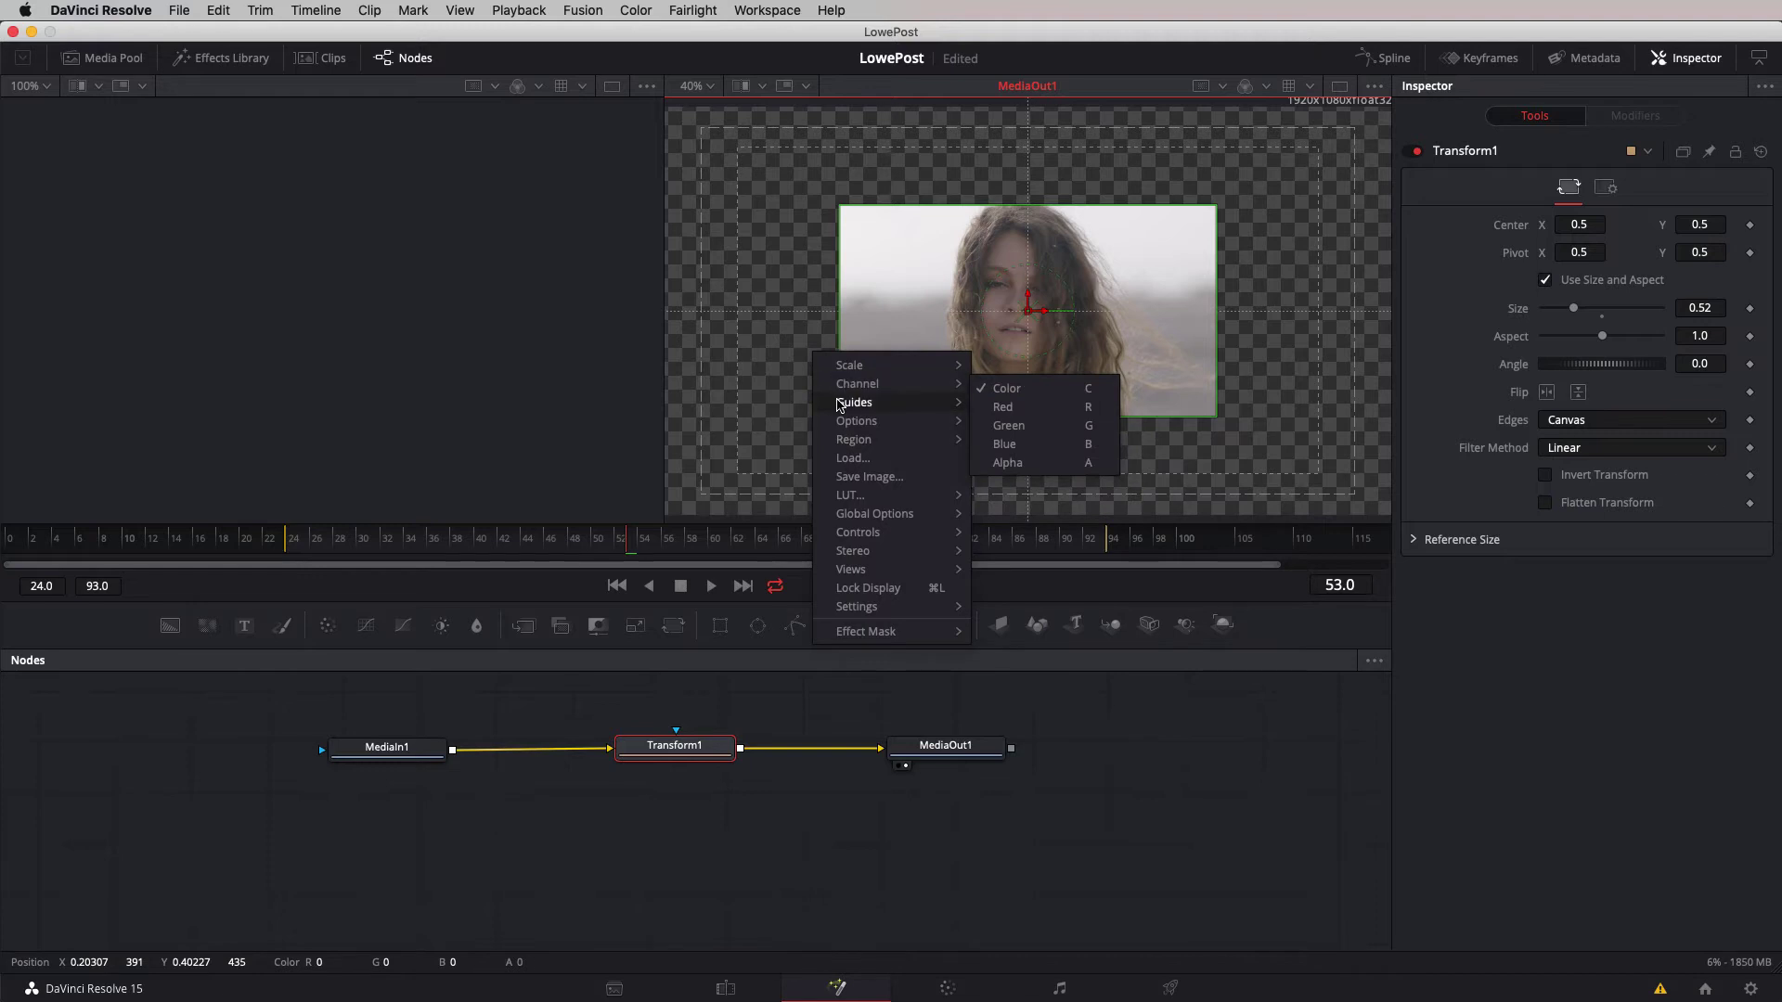
{"action": "left_click", "coordinate": [1008, 488]}
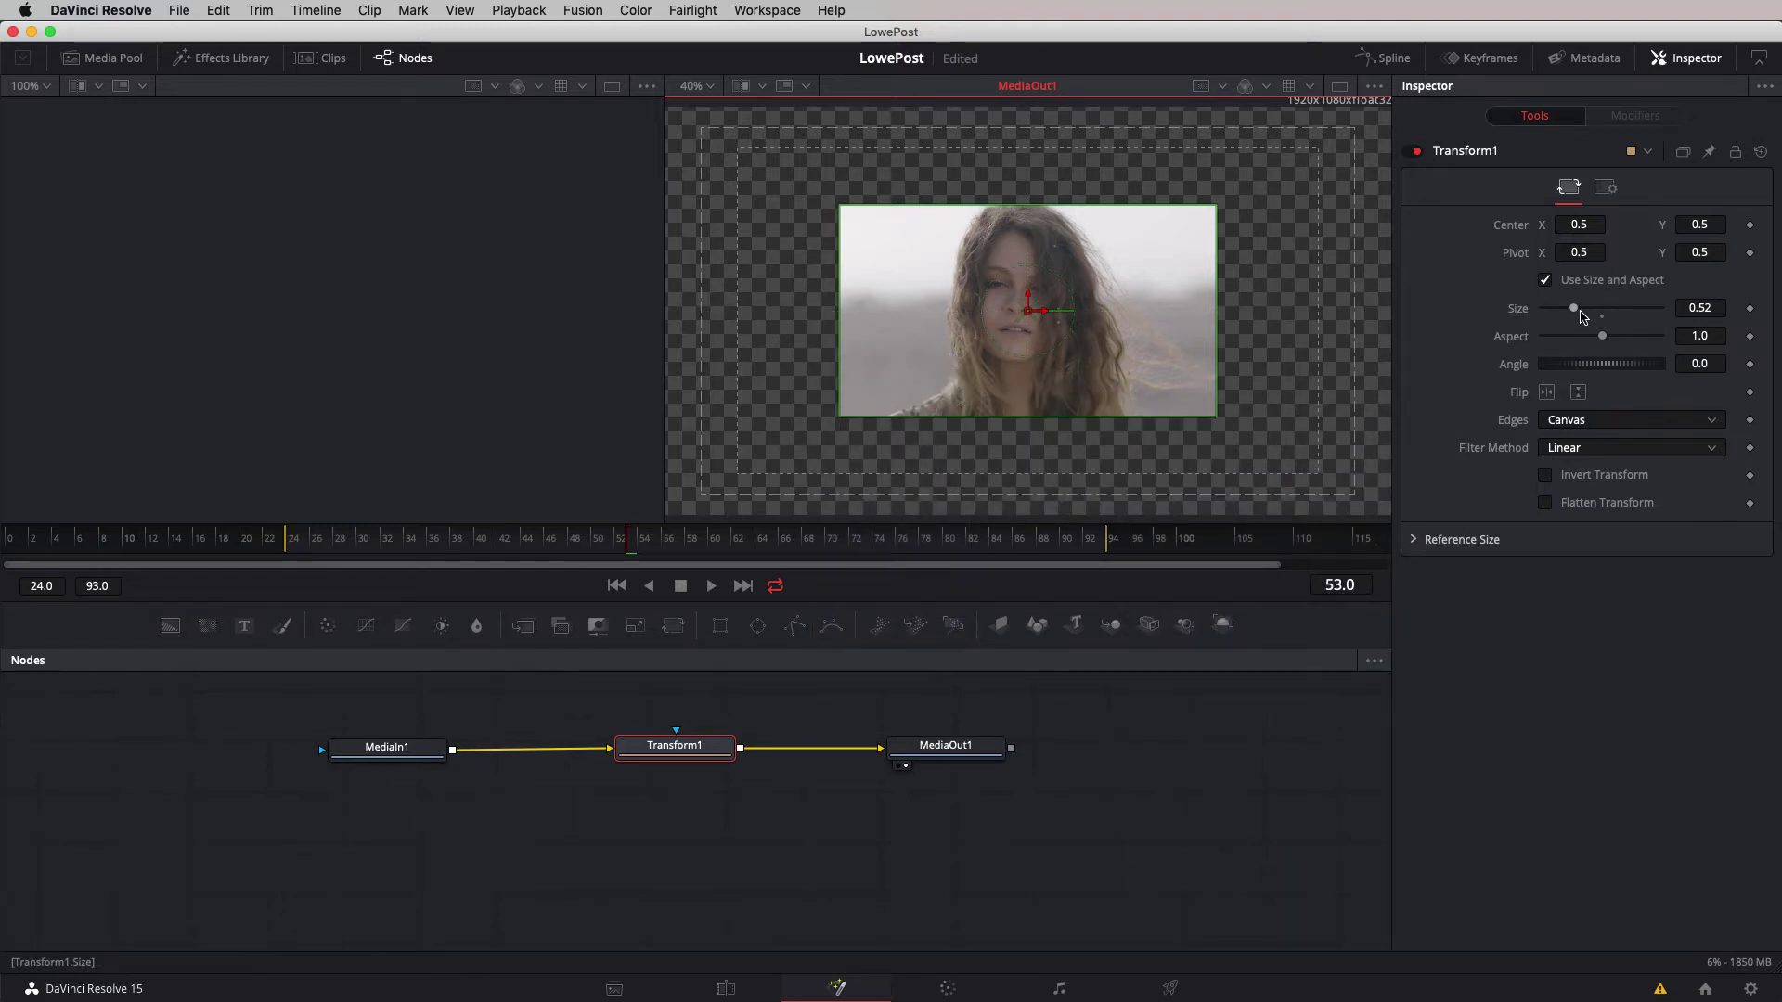
{"action": "left_click_drag", "start_coordinate": [1574, 309], "coordinate": [1573, 314]}
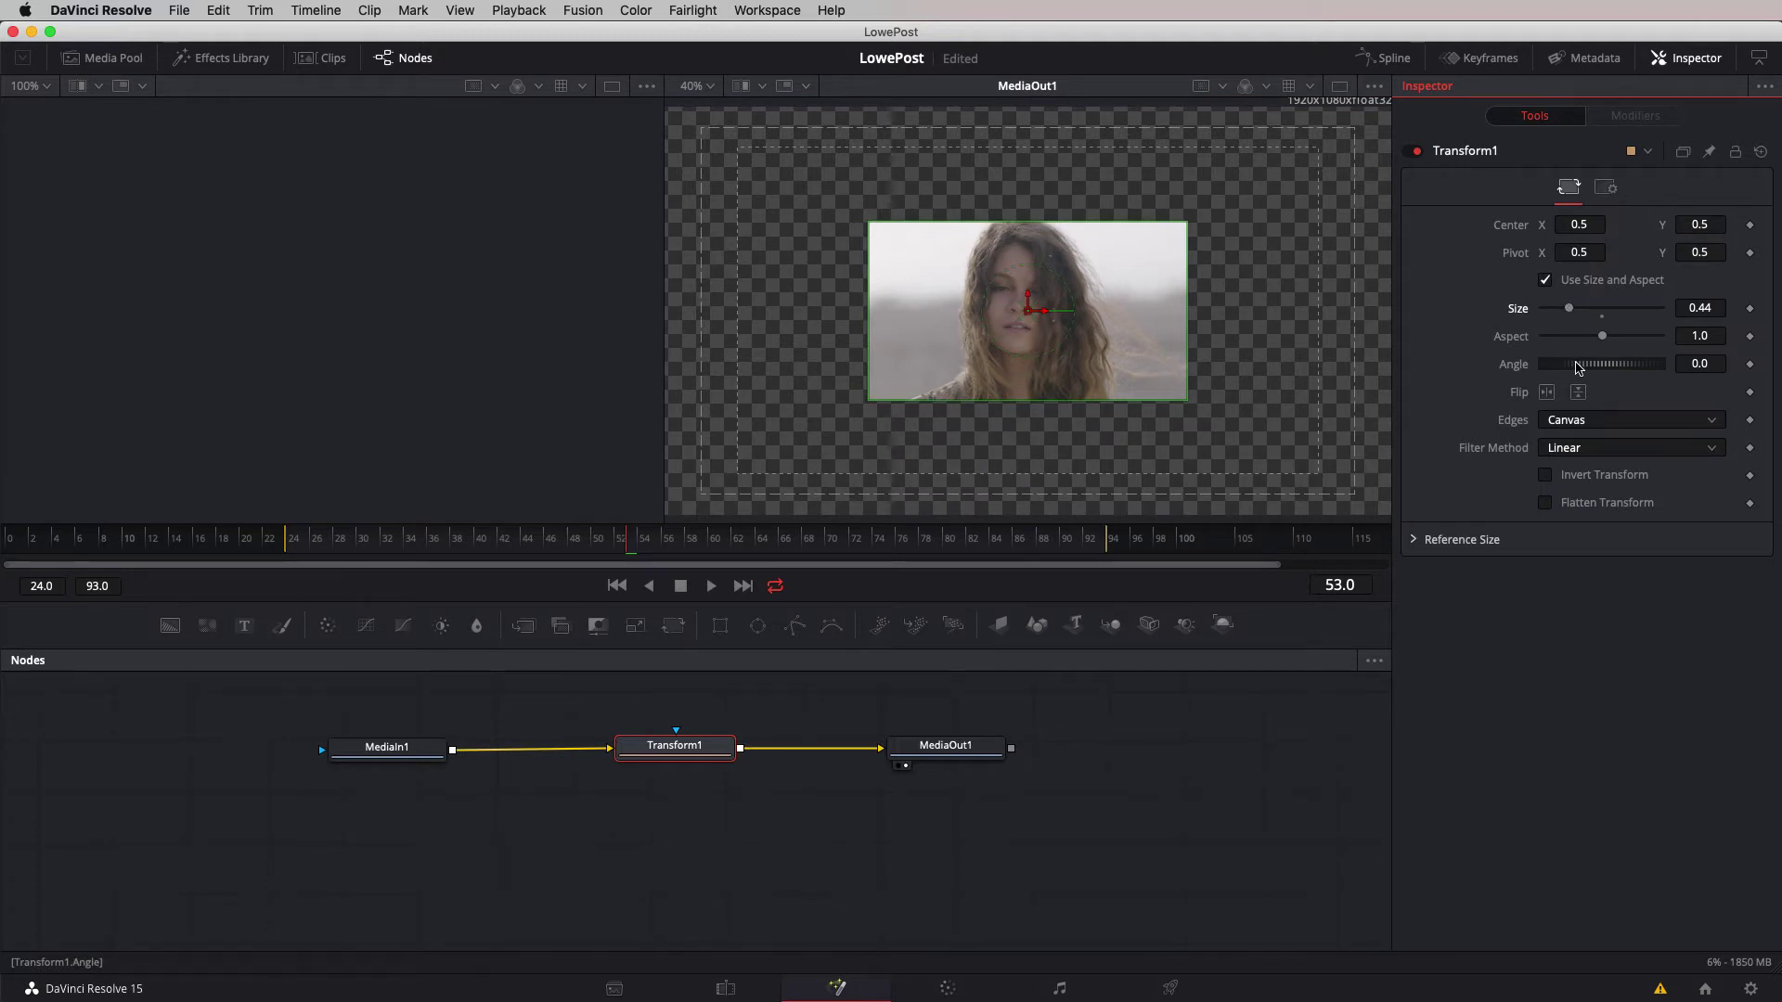
{"action": "left_click_drag", "start_coordinate": [1577, 368], "coordinate": [1581, 368]}
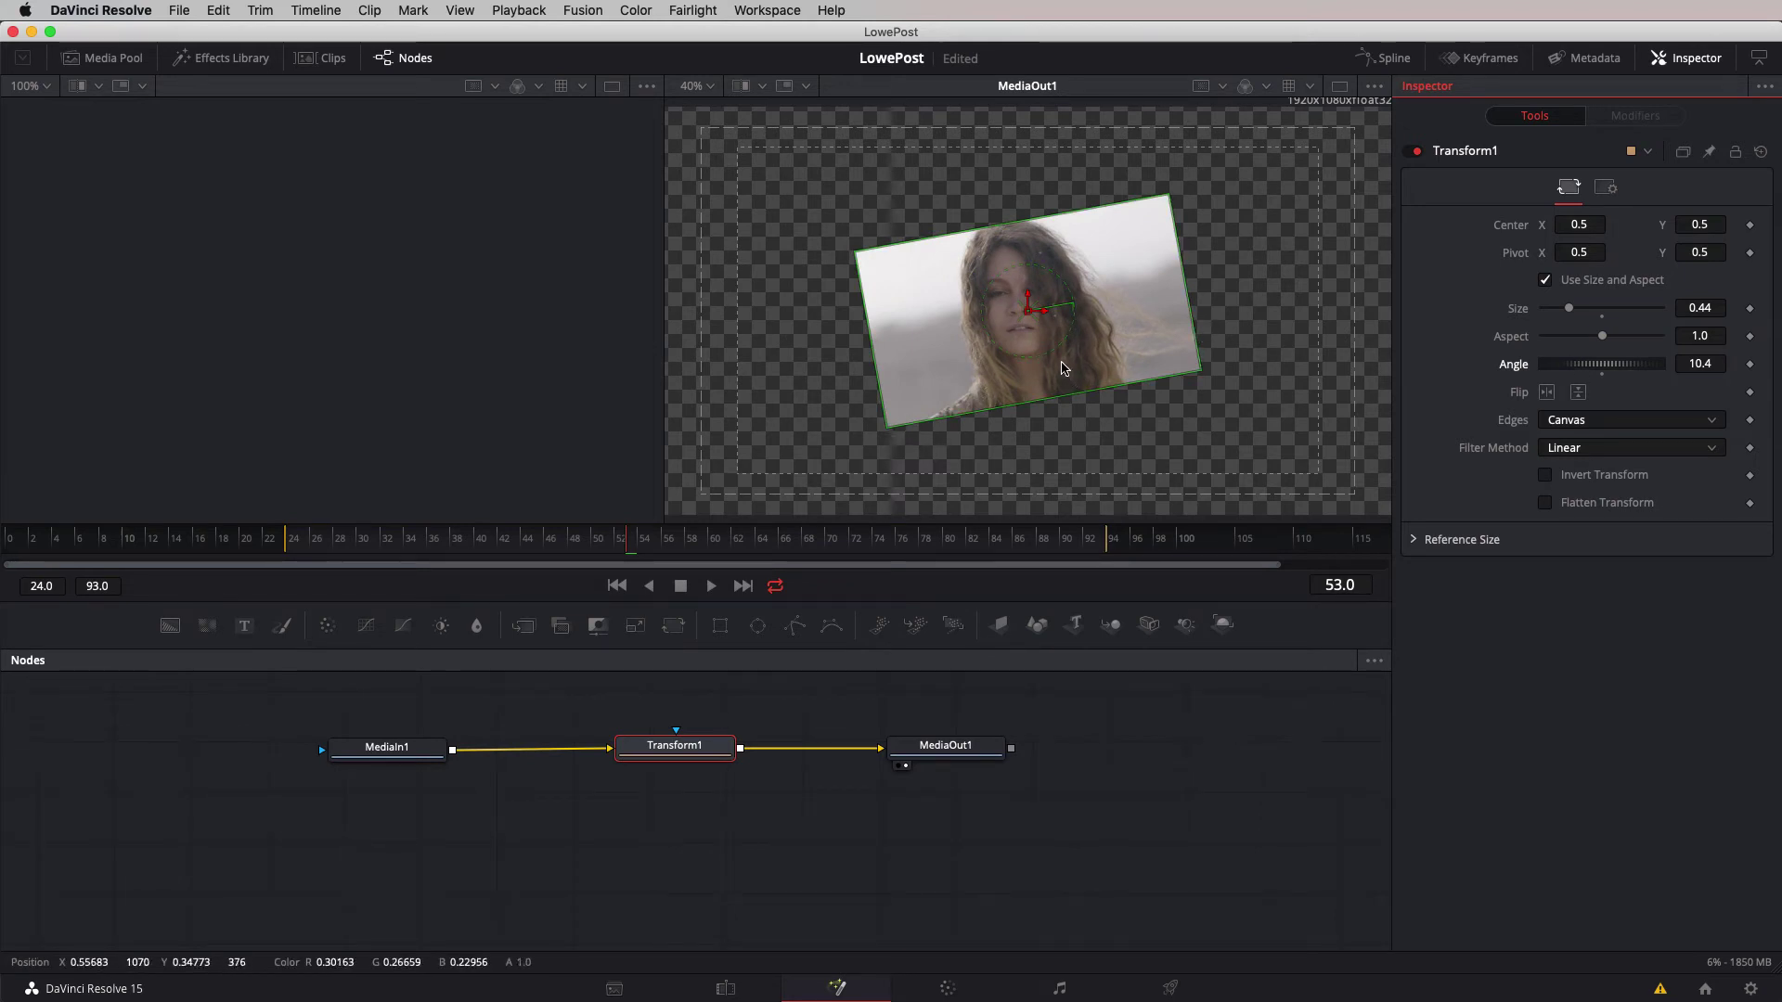
{"action": "left_click_drag", "start_coordinate": [1027, 320], "coordinate": [856, 399]}
Tidy the node layout and add a Glow tool after Transform1 through the tool search.
{"action": "left_click_drag", "start_coordinate": [676, 756], "coordinate": [556, 759]}
{"action": "left_click_drag", "start_coordinate": [399, 752], "coordinate": [350, 751]}
{"action": "left_click_drag", "start_coordinate": [573, 761], "coordinate": [534, 752]}
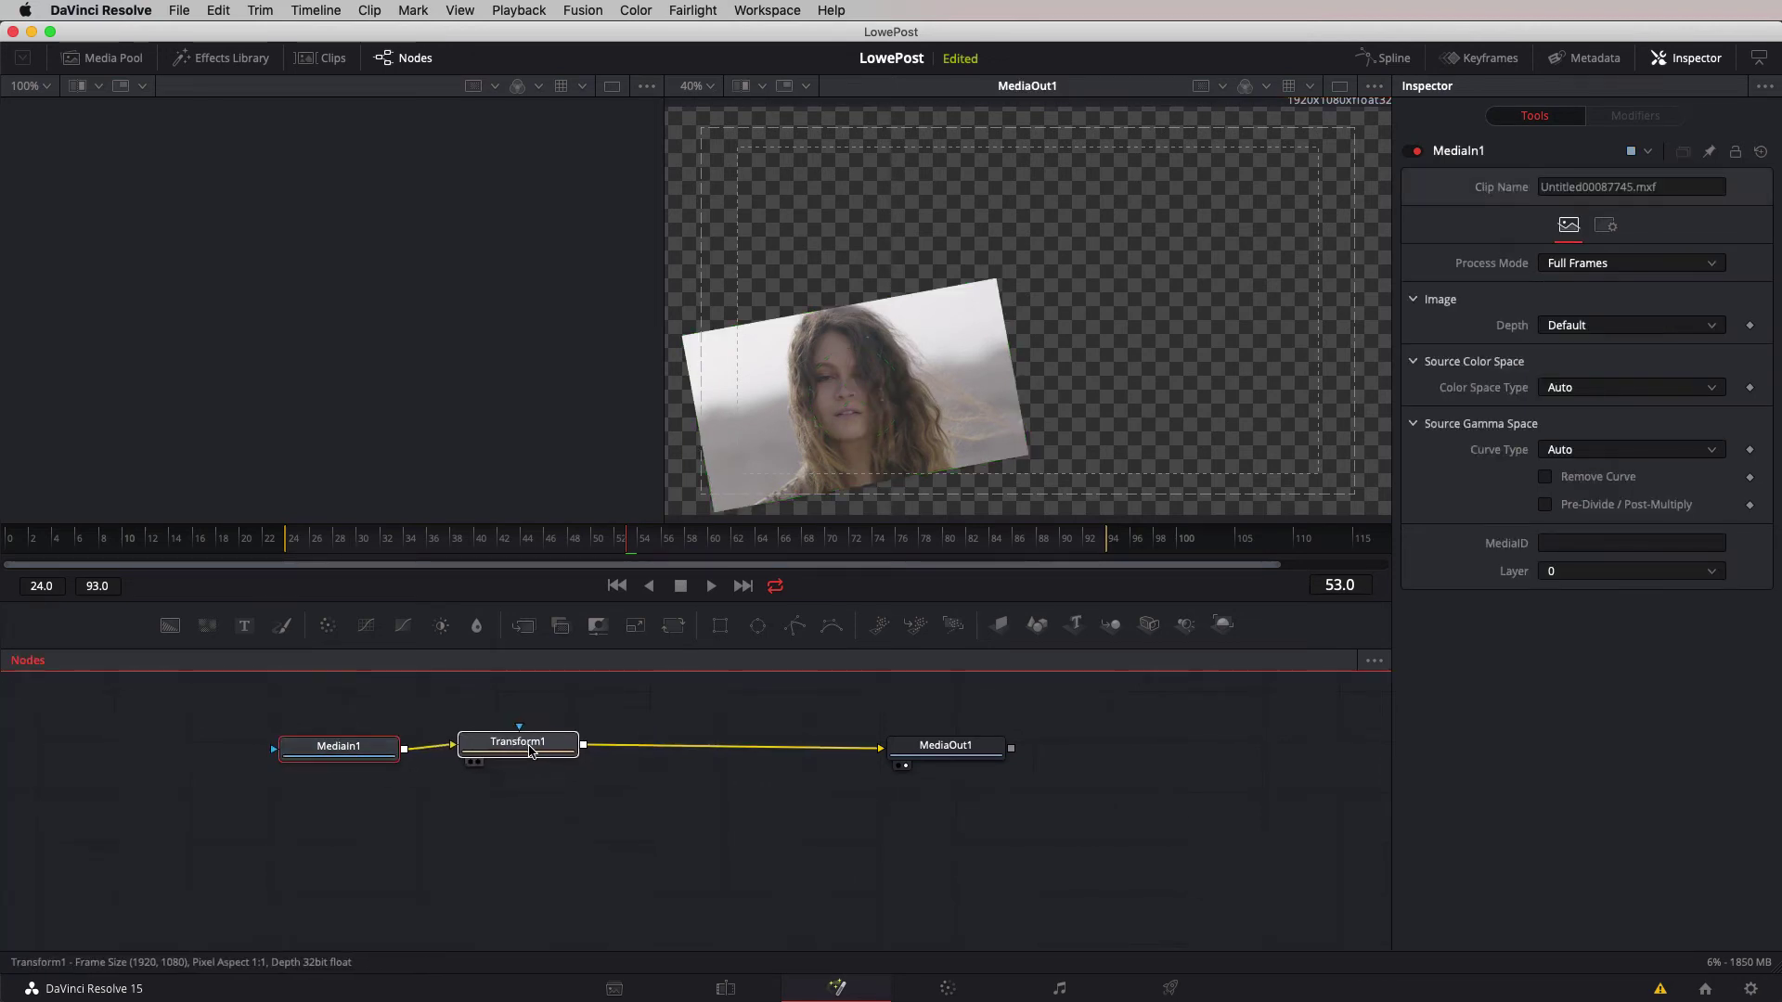
{"action": "key", "text": "shift+space"}
{"action": "type", "text": "transform"}
{"action": "key", "text": "super+a"}
{"action": "type", "text": "Glow"}
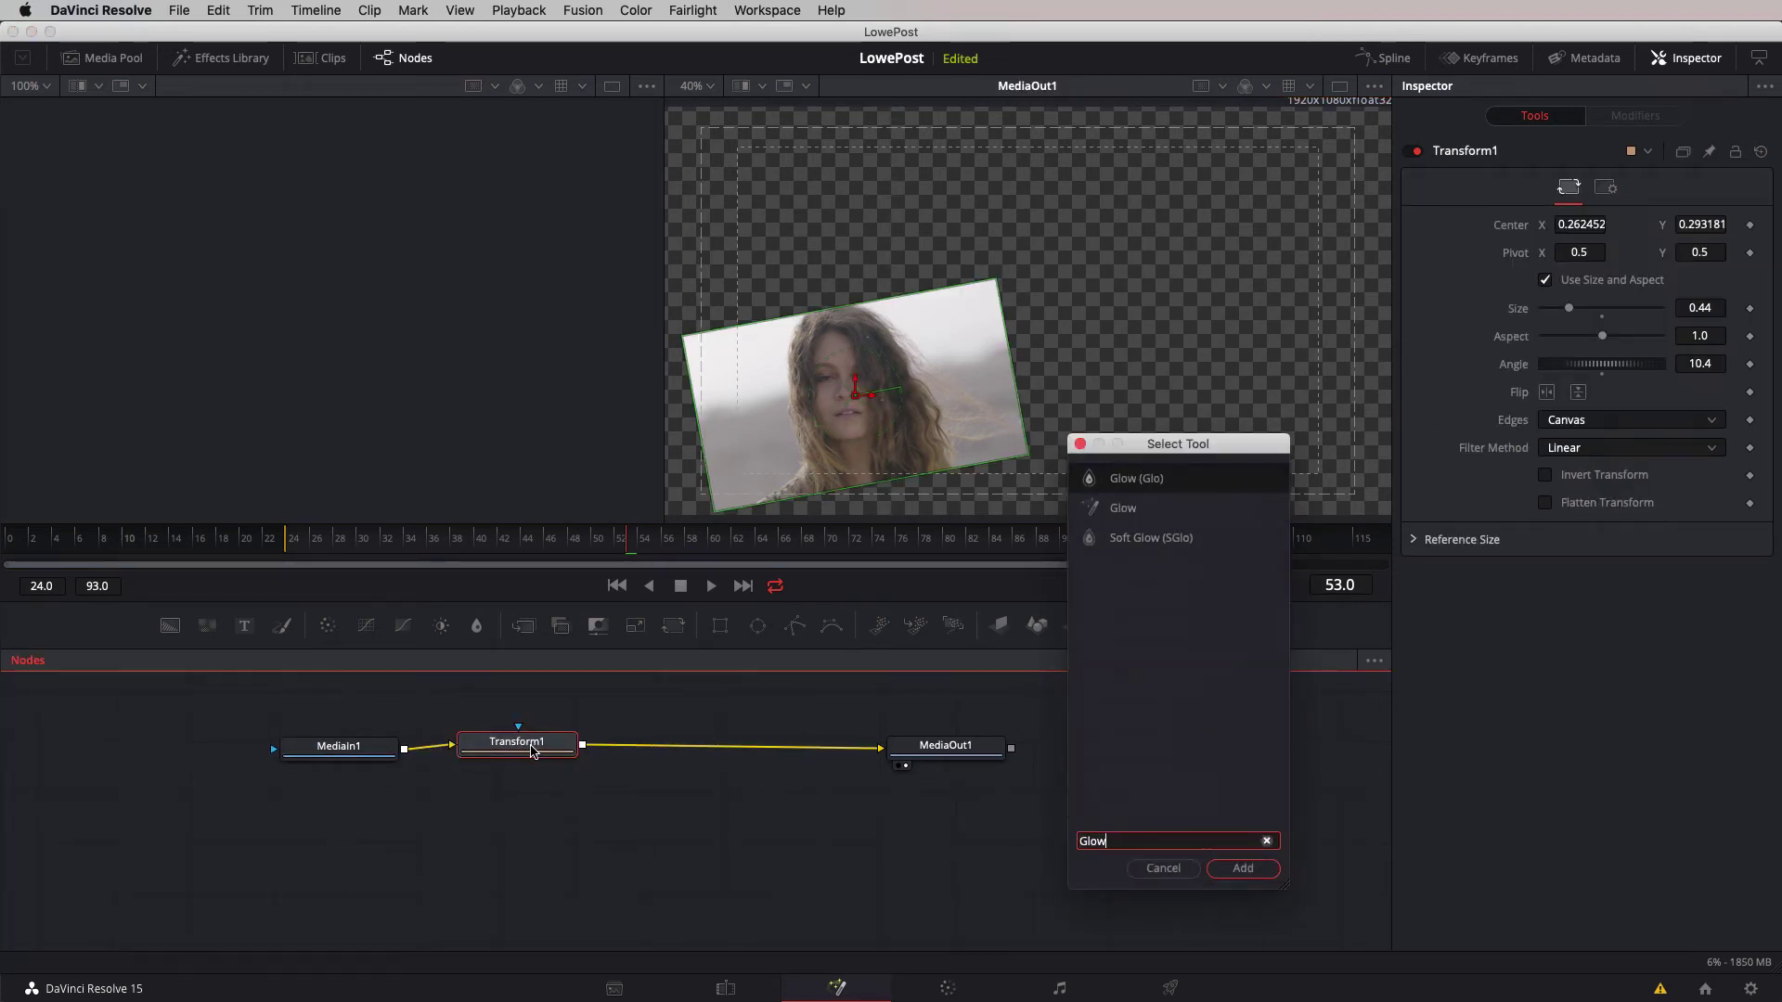
{"action": "key", "text": "Return"}
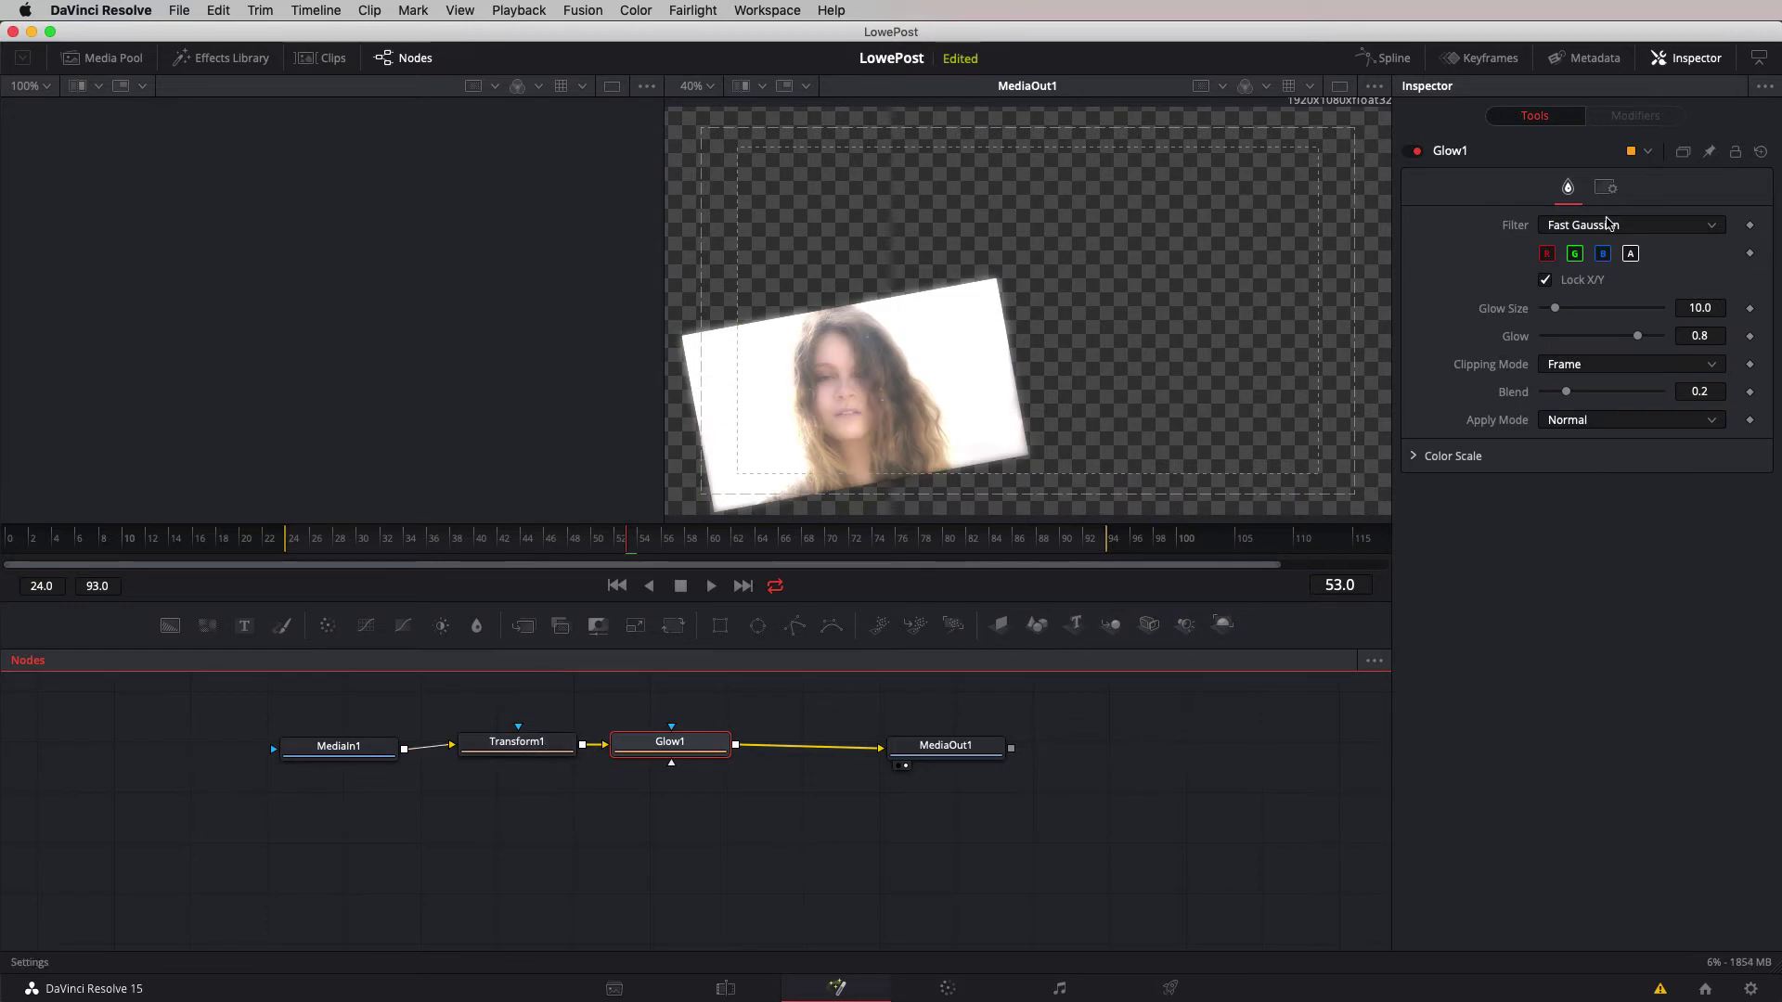
Raise Glow1's Glow Size to 40.9, with Glow at 0.661.
{"action": "mouse_move", "coordinate": [1556, 318]}
{"action": "left_mouse_down"}
{"action": "mouse_move", "coordinate": [1639, 340]}
{"action": "mouse_move", "coordinate": [1590, 310]}
{"action": "left_mouse_up"}
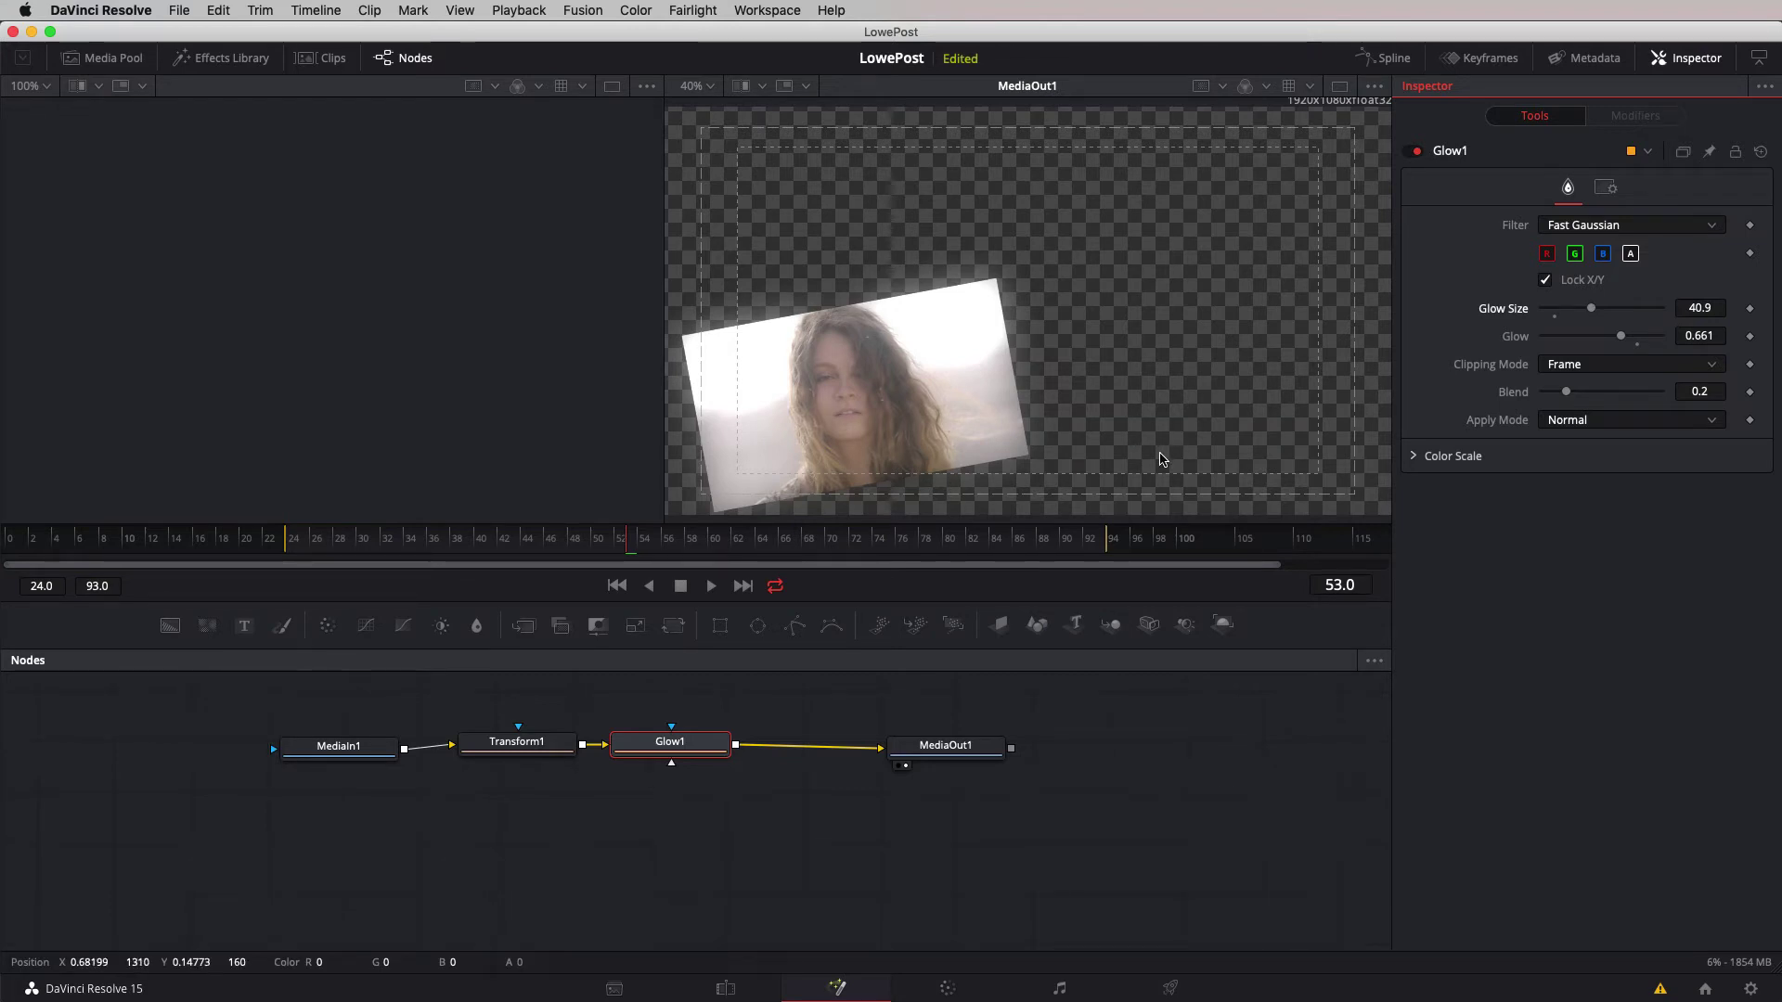
Add a Blur node after Glow1 with Blur Size 2.4 and shift MediaOut1 right.
{"action": "key", "text": "shift+space"}
{"action": "type", "text": "Glow"}
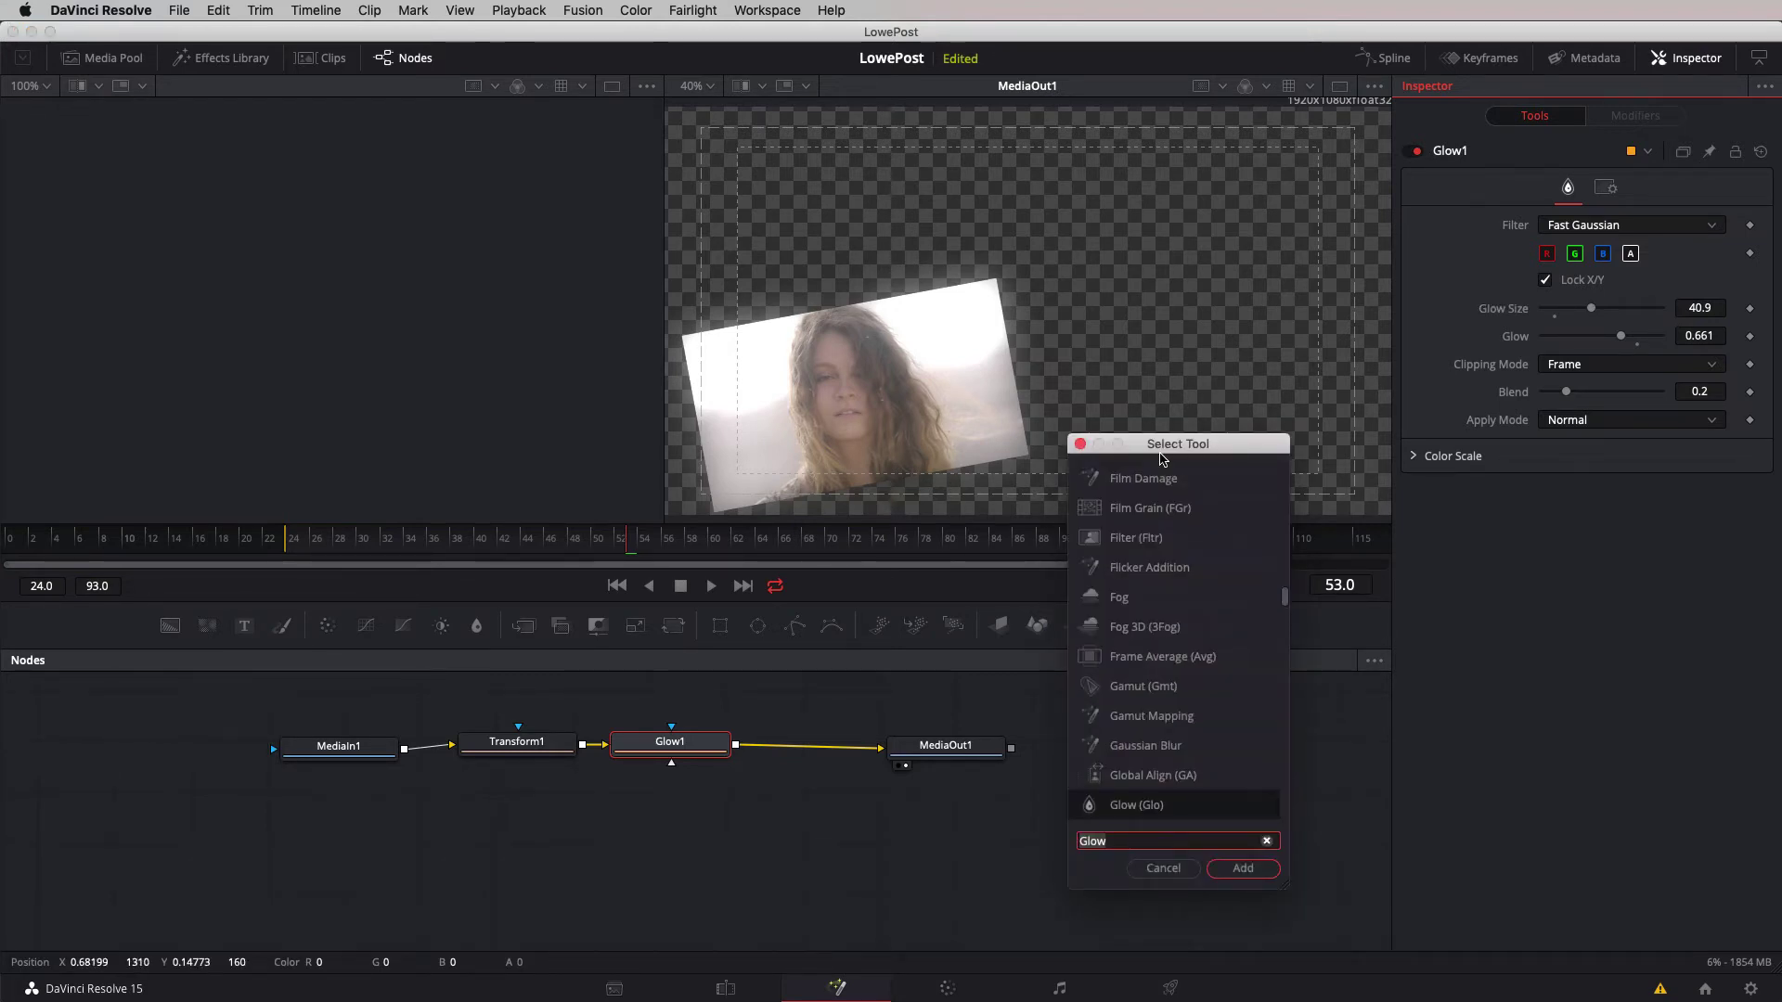
{"action": "key", "text": "BackSpace"}
{"action": "key", "text": "BackSpace"}
{"action": "key", "text": "BackSpace"}
{"action": "key", "text": "BackSpace"}
{"action": "type", "text": "Blur"}
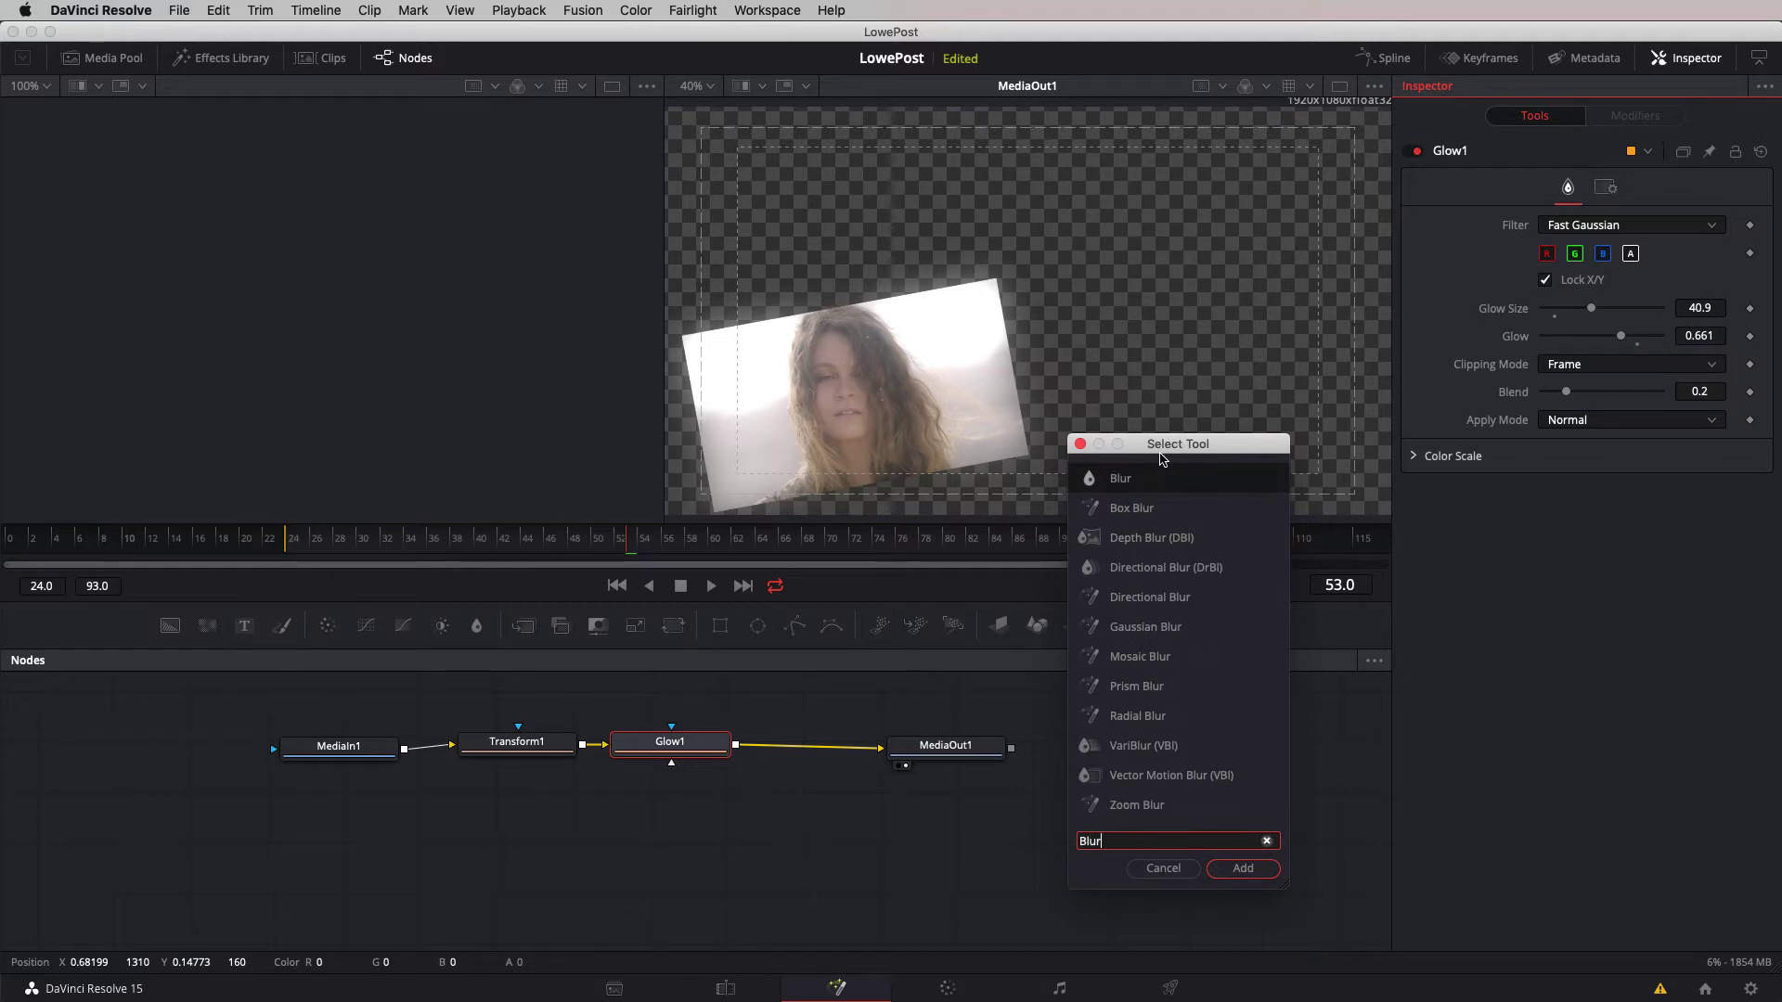
{"action": "left_click", "coordinate": [1244, 866]}
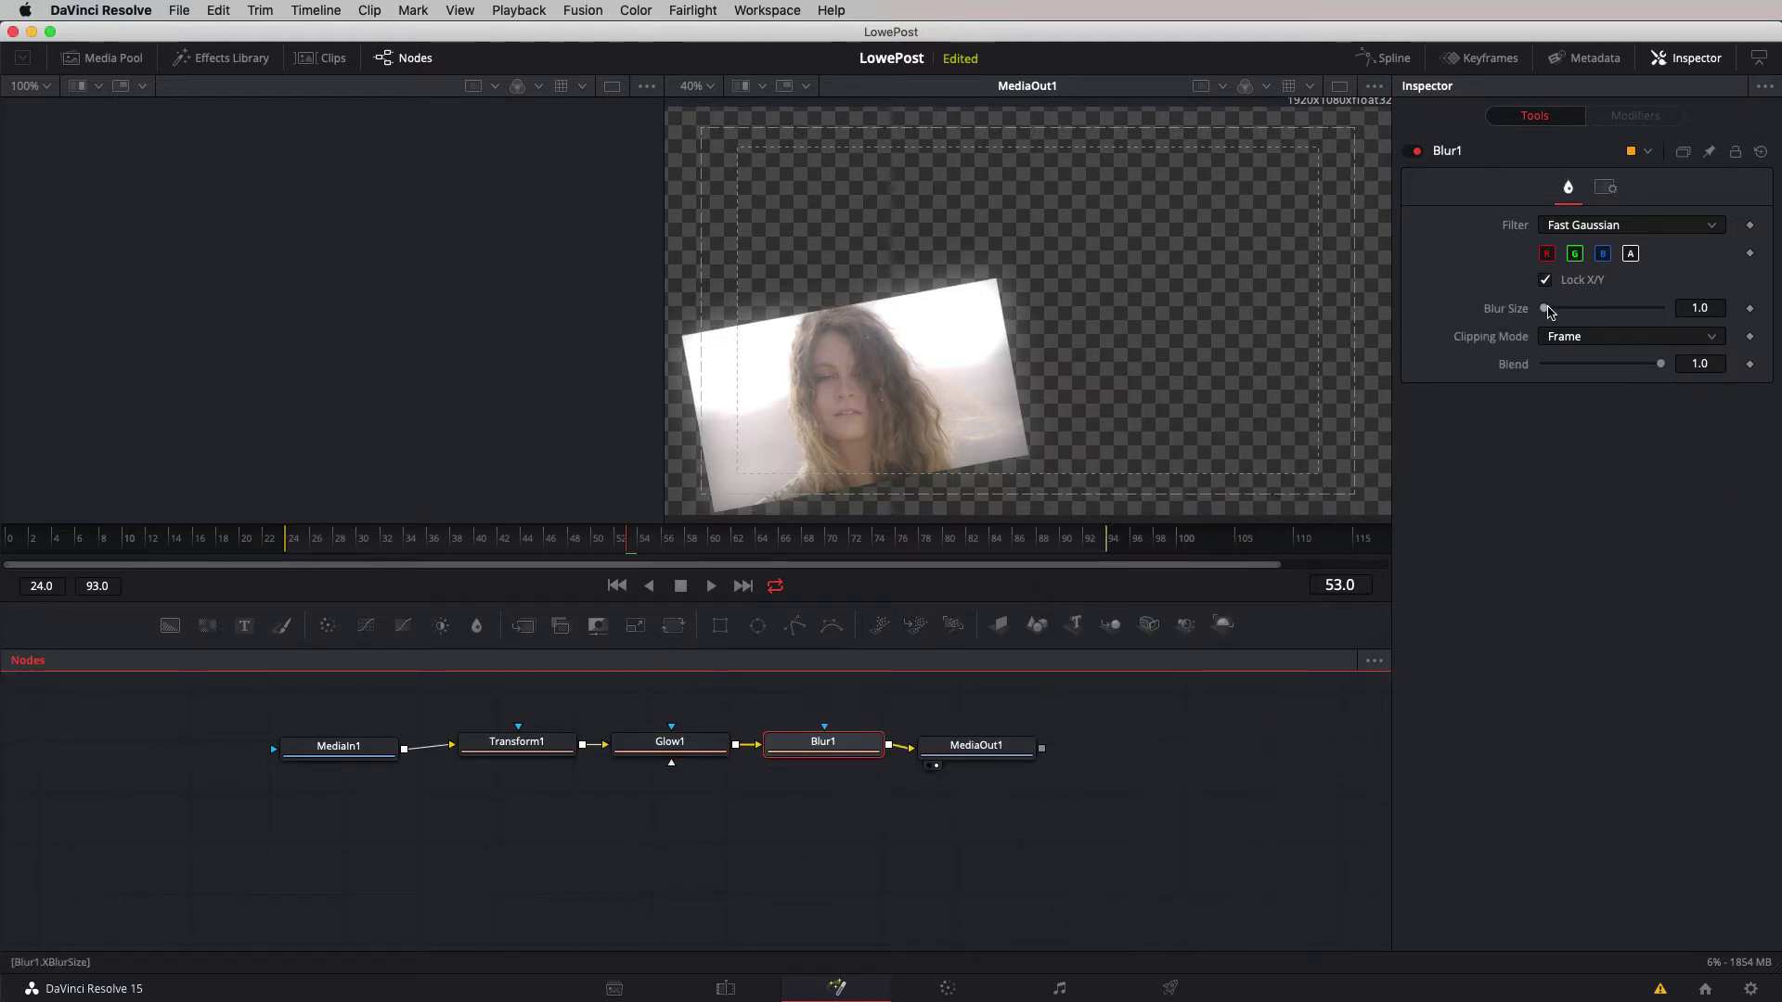
{"action": "left_click_drag", "start_coordinate": [1544, 308], "coordinate": [1550, 311]}
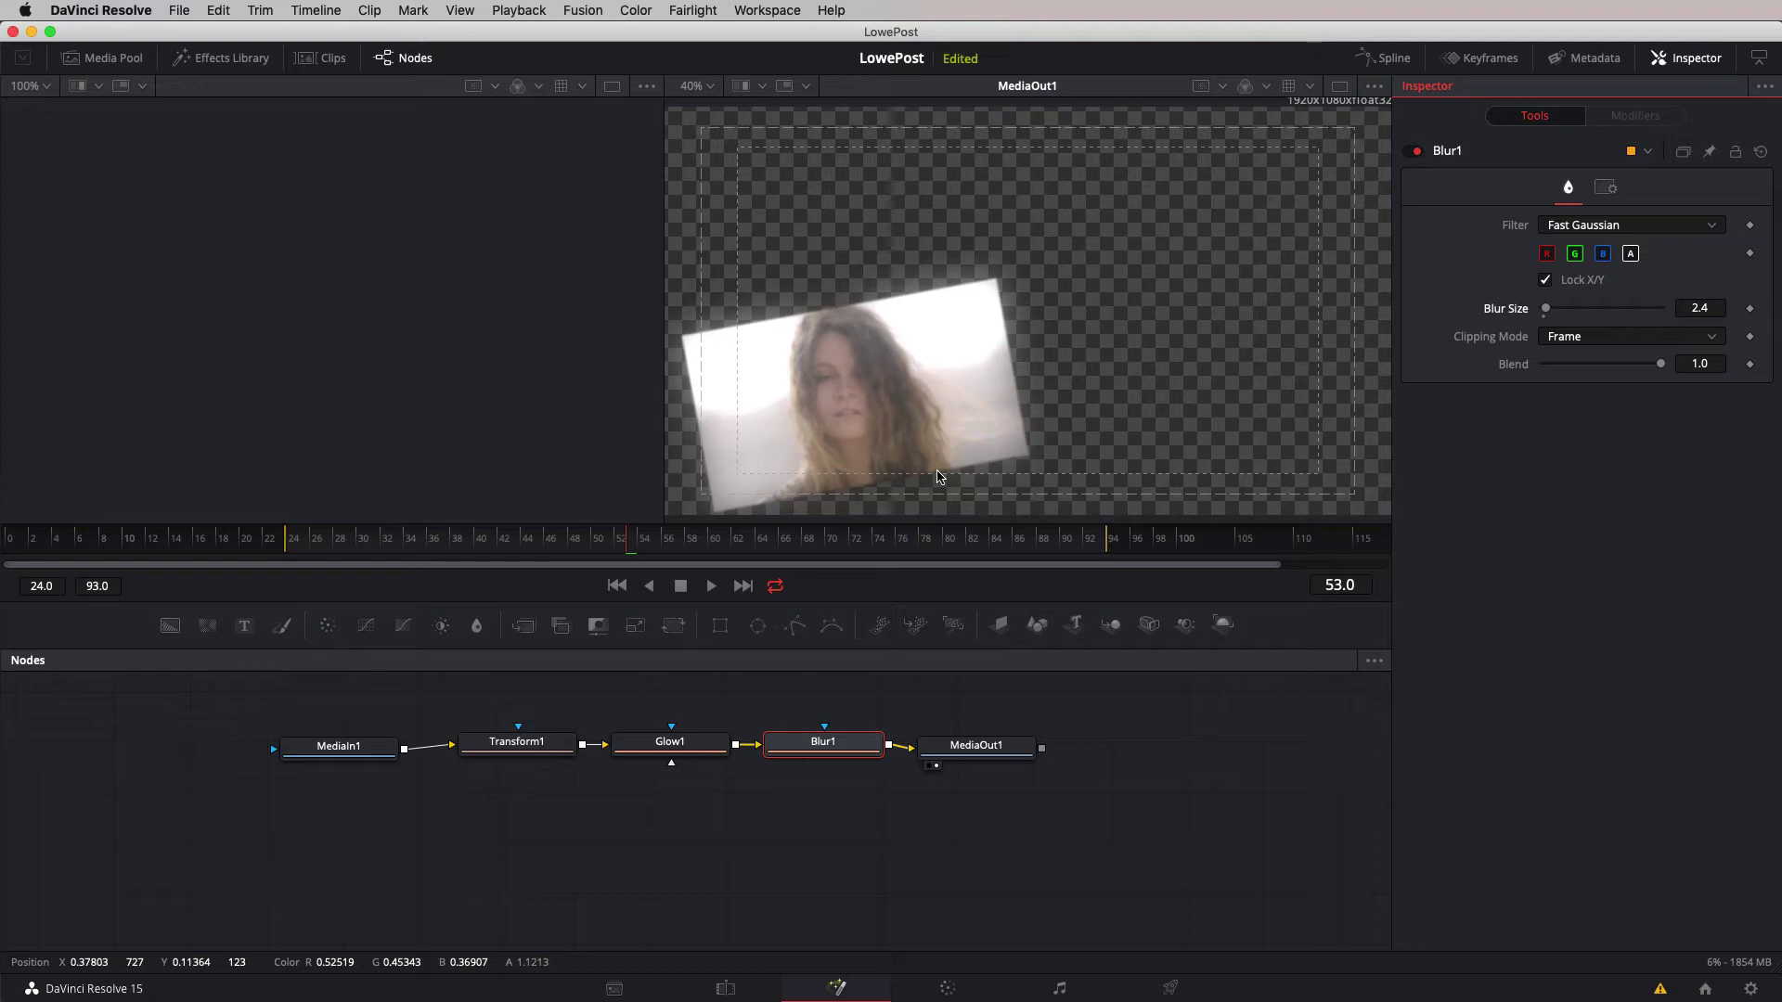
{"action": "left_click_drag", "start_coordinate": [1016, 745], "coordinate": [1064, 750]}
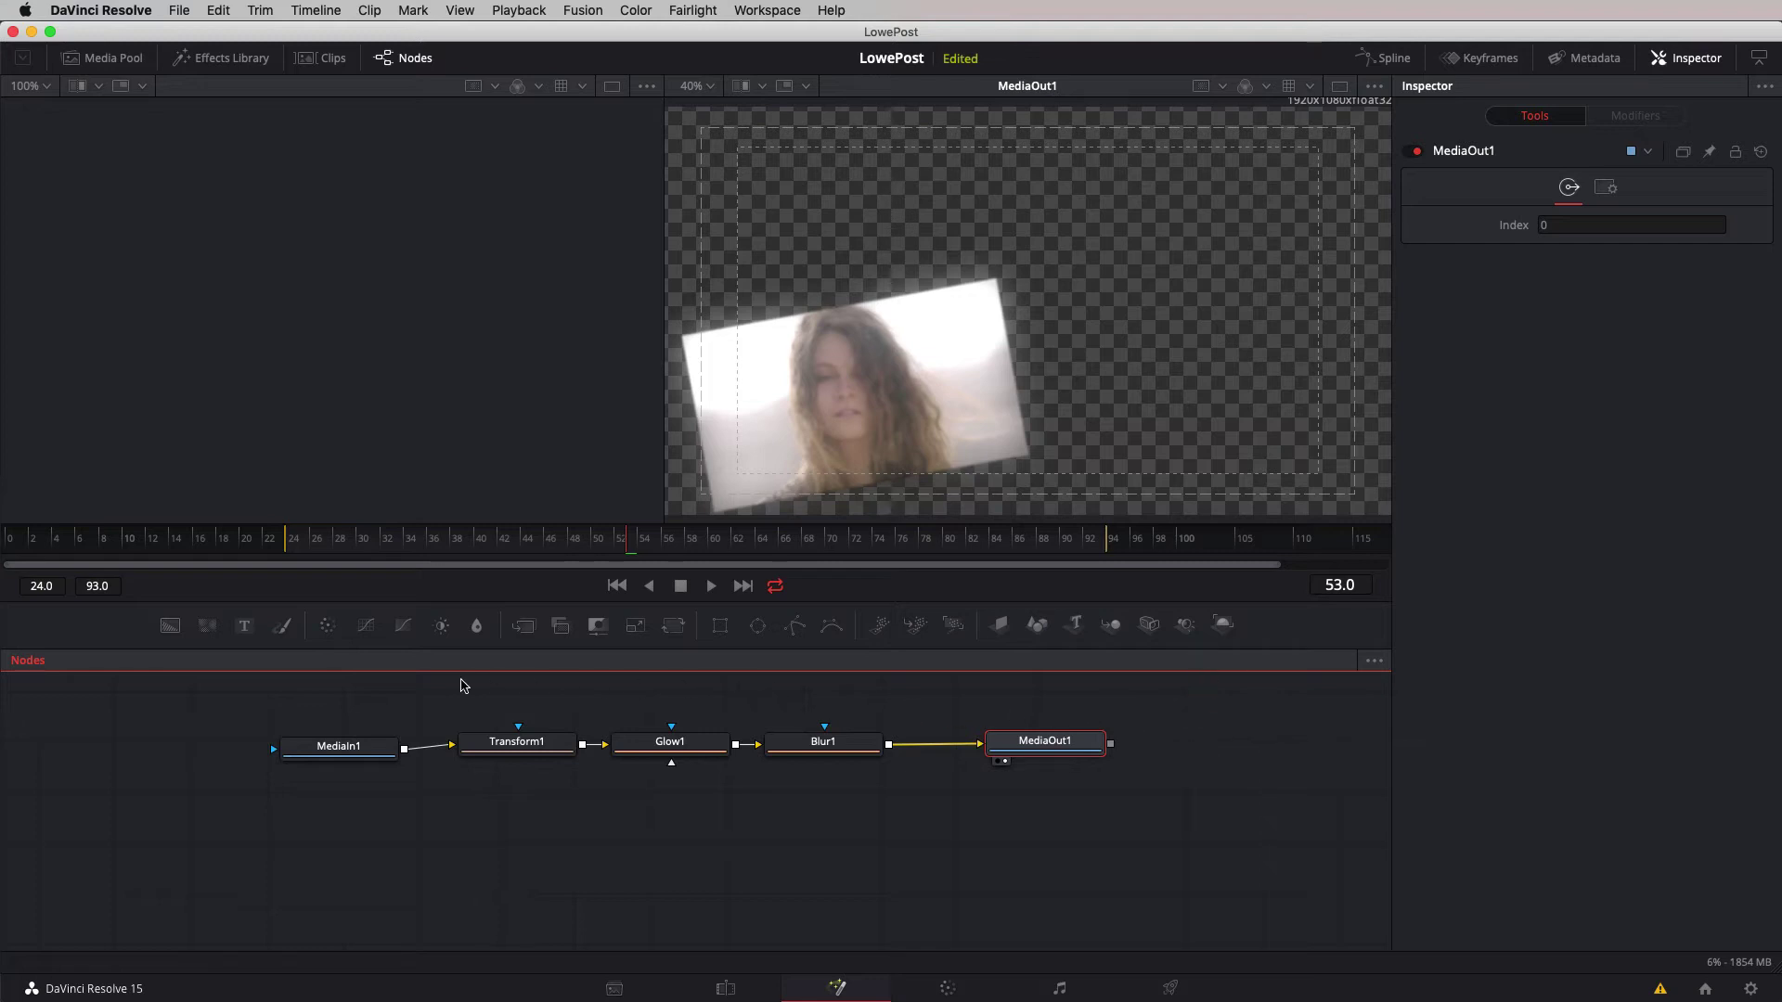
Space out the MediaIn1–Transform1–Glow1–Blur1–MediaOut1 chain and bring up Transform1's context menu.
{"action": "left_click_drag", "start_coordinate": [338, 742], "coordinate": [221, 717]}
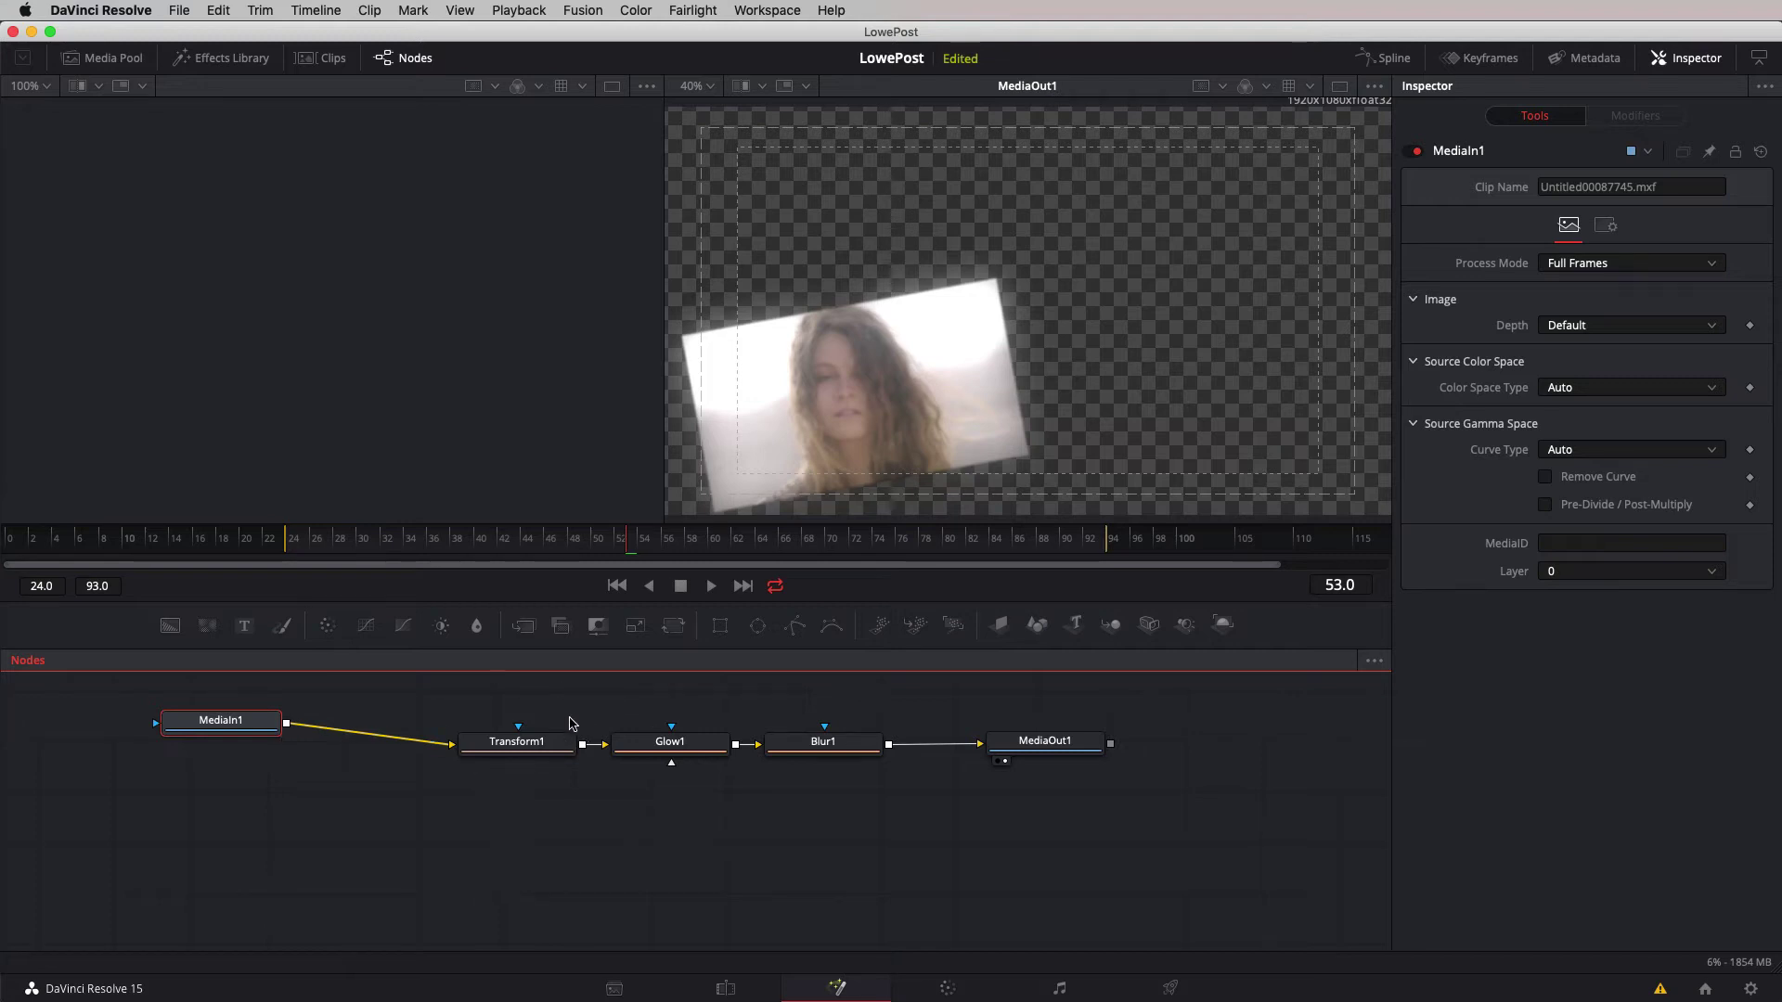
{"action": "left_click_drag", "start_coordinate": [525, 747], "coordinate": [541, 748]}
{"action": "left_click_drag", "start_coordinate": [1045, 741], "coordinate": [1064, 741]}
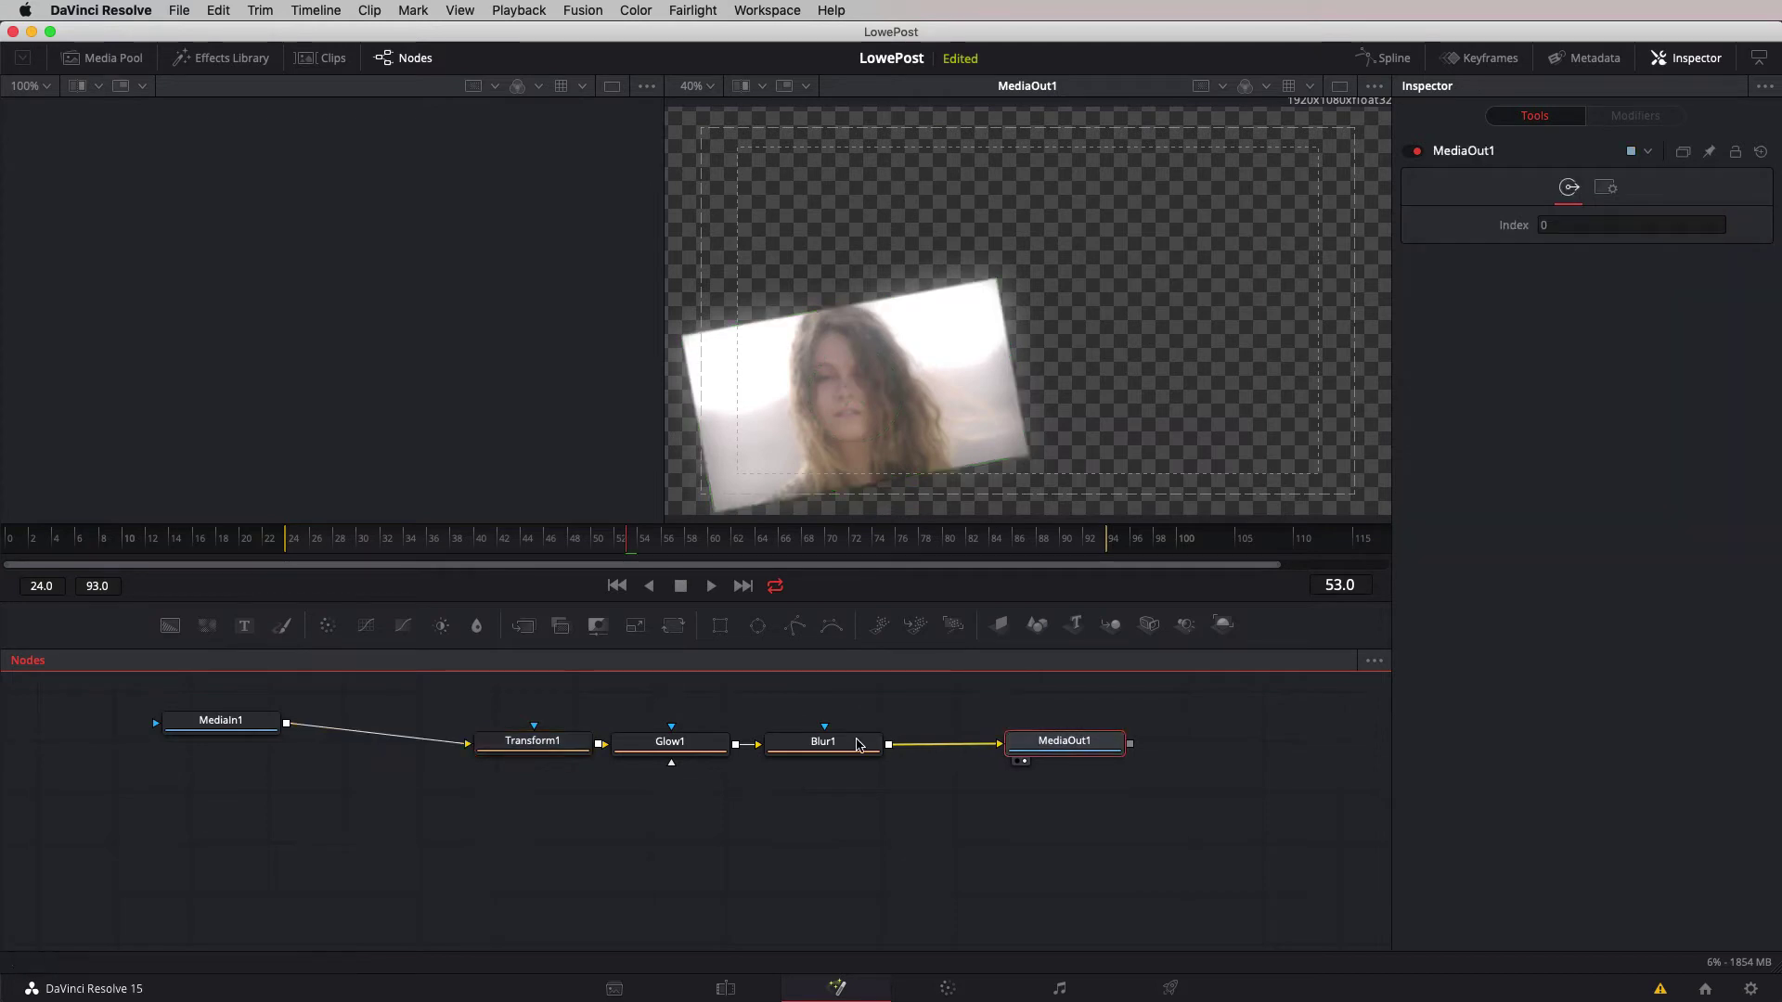
{"action": "left_click_drag", "start_coordinate": [823, 742], "coordinate": [884, 743]}
{"action": "left_click_drag", "start_coordinate": [670, 750], "coordinate": [716, 752]}
{"action": "left_click_drag", "start_coordinate": [539, 748], "coordinate": [571, 749]}
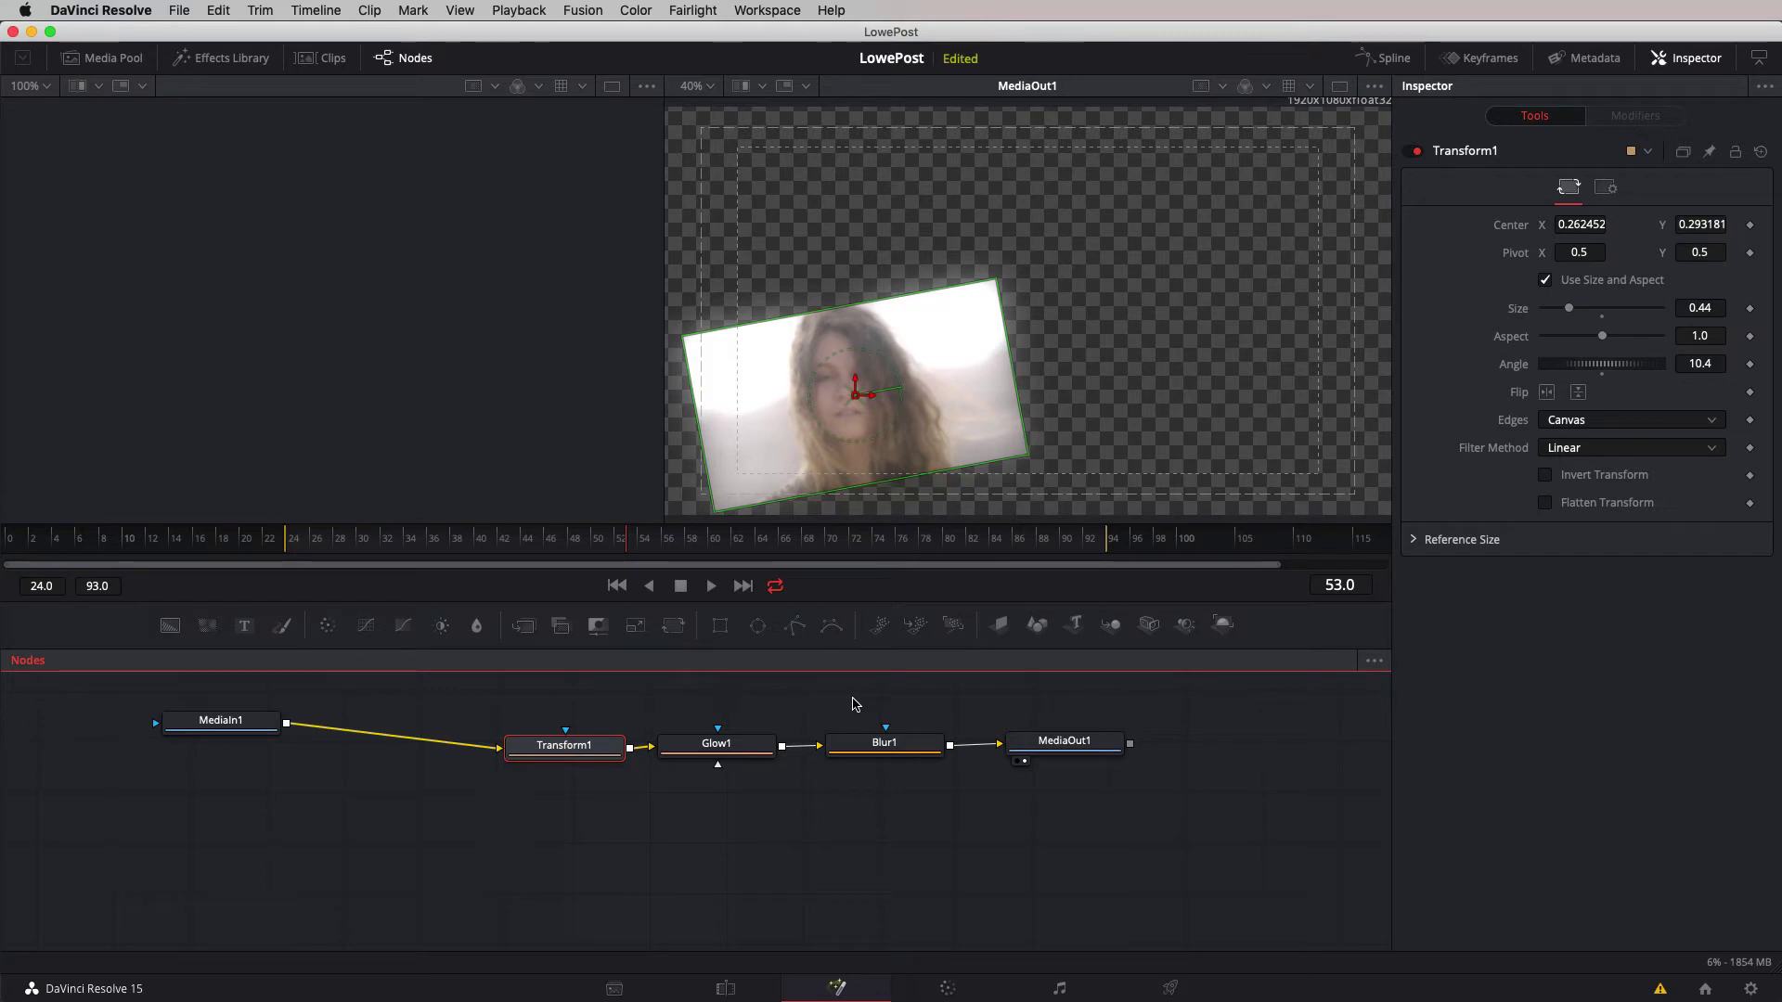
{"action": "left_click_drag", "start_coordinate": [1197, 694], "coordinate": [516, 782]}
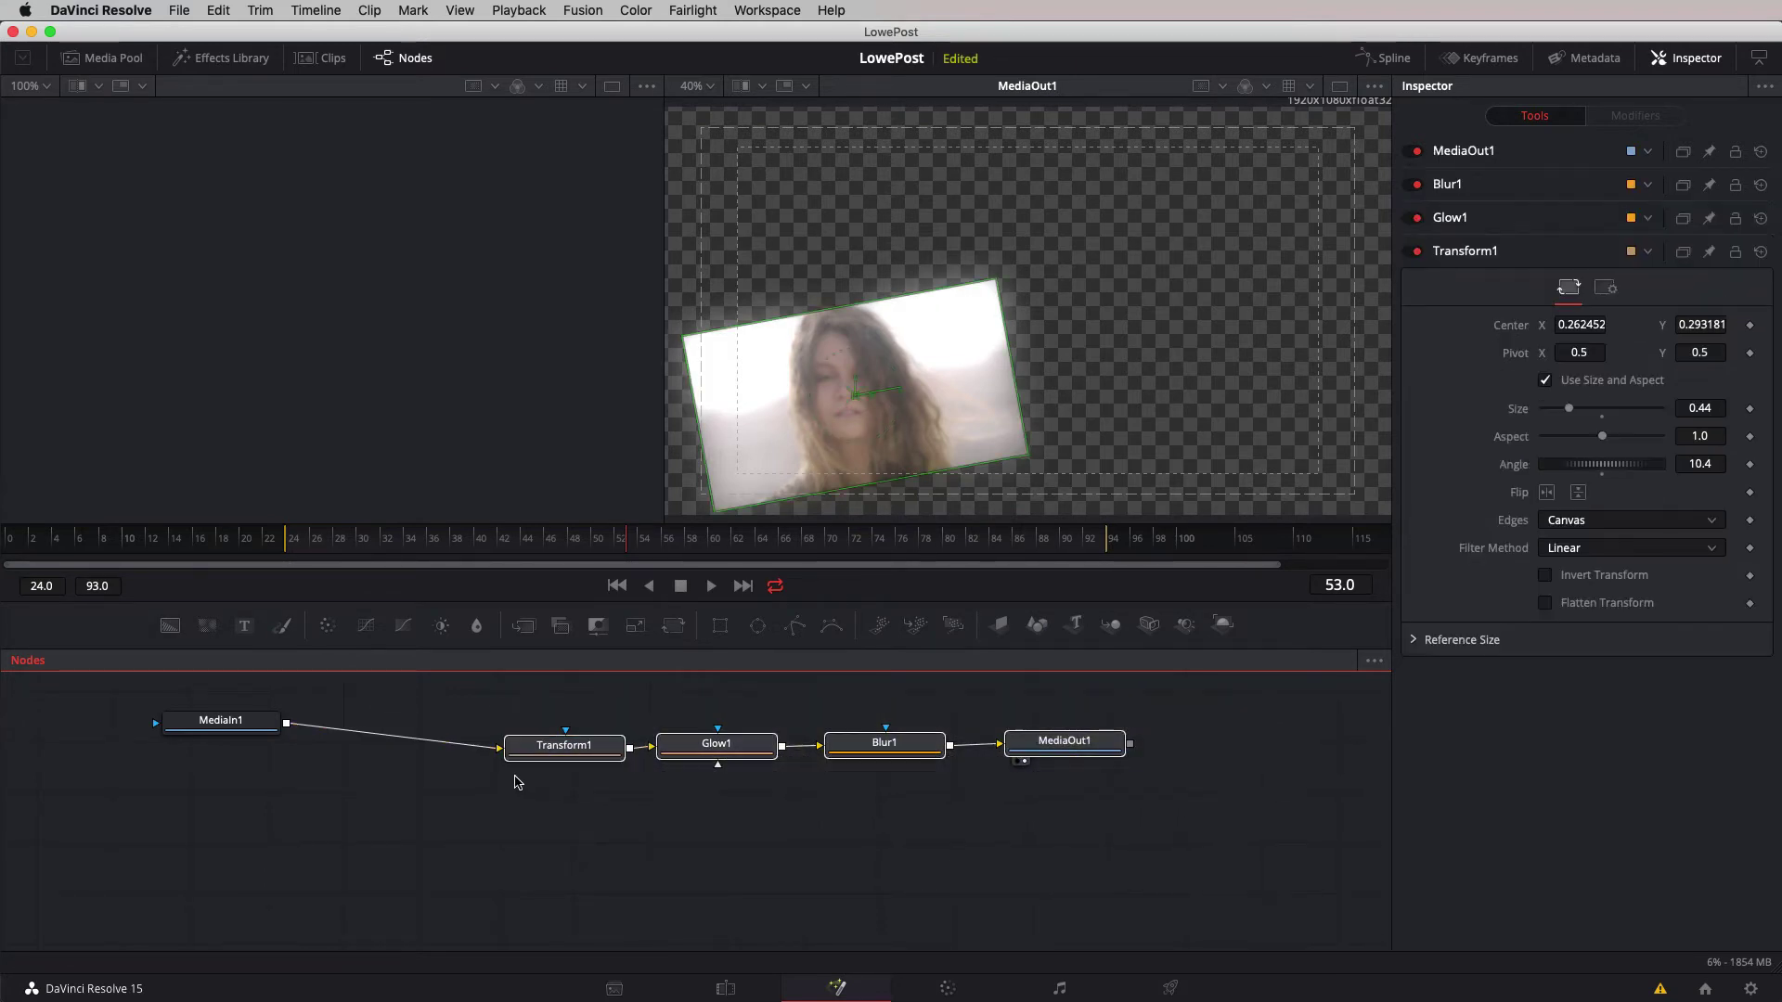
{"action": "right_click", "coordinate": [581, 747]}
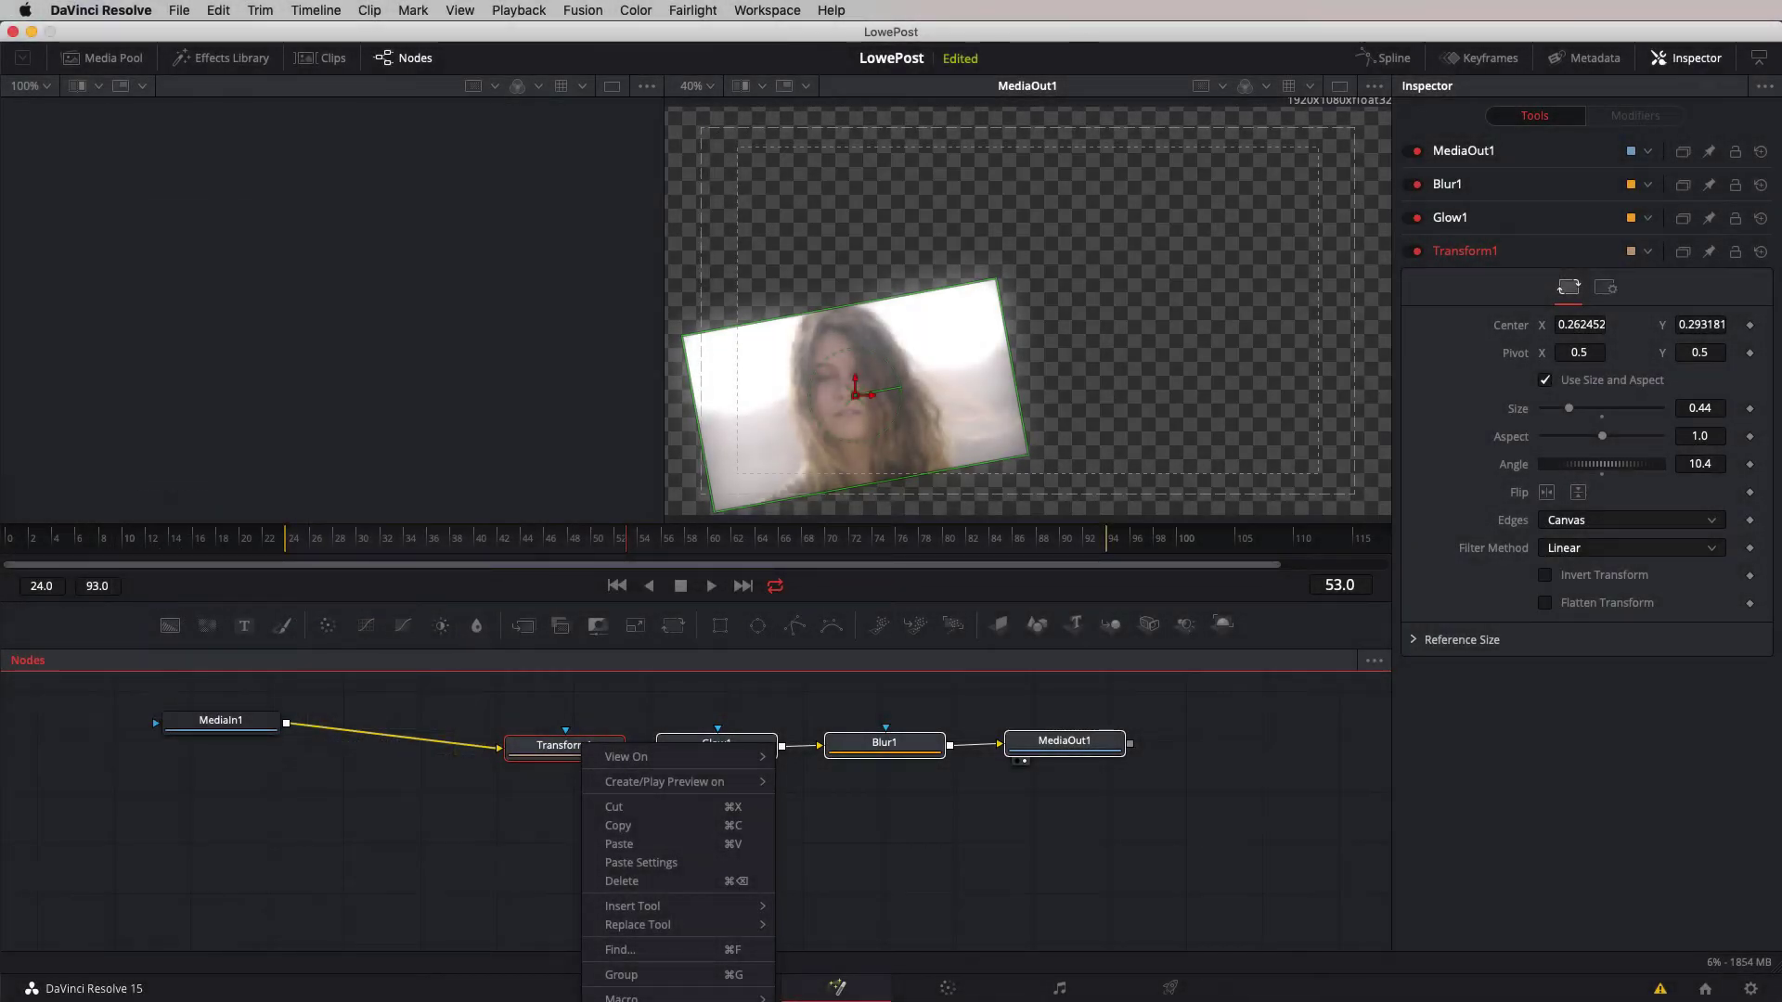
Name the node settings file LL_Transform_Glow_Blur and save it to the Desktop.
{"action": "key", "text": "Escape"}
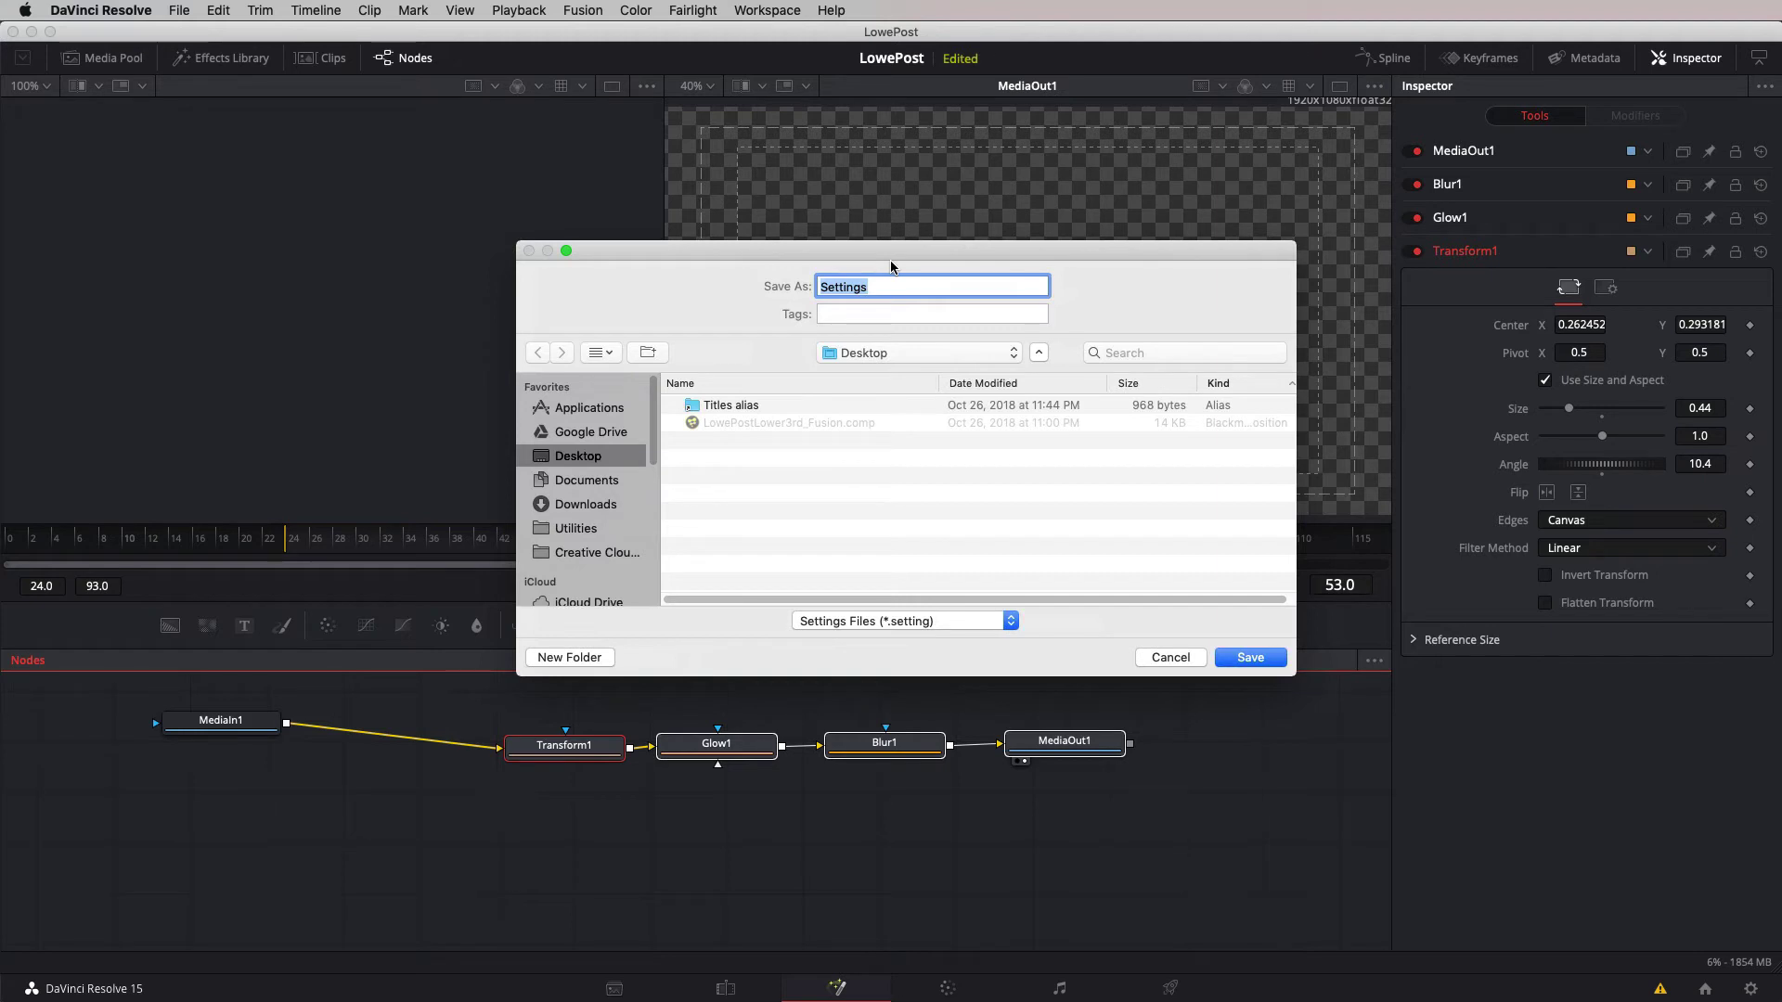
{"action": "left_click_drag", "start_coordinate": [891, 266], "coordinate": [845, 518]}
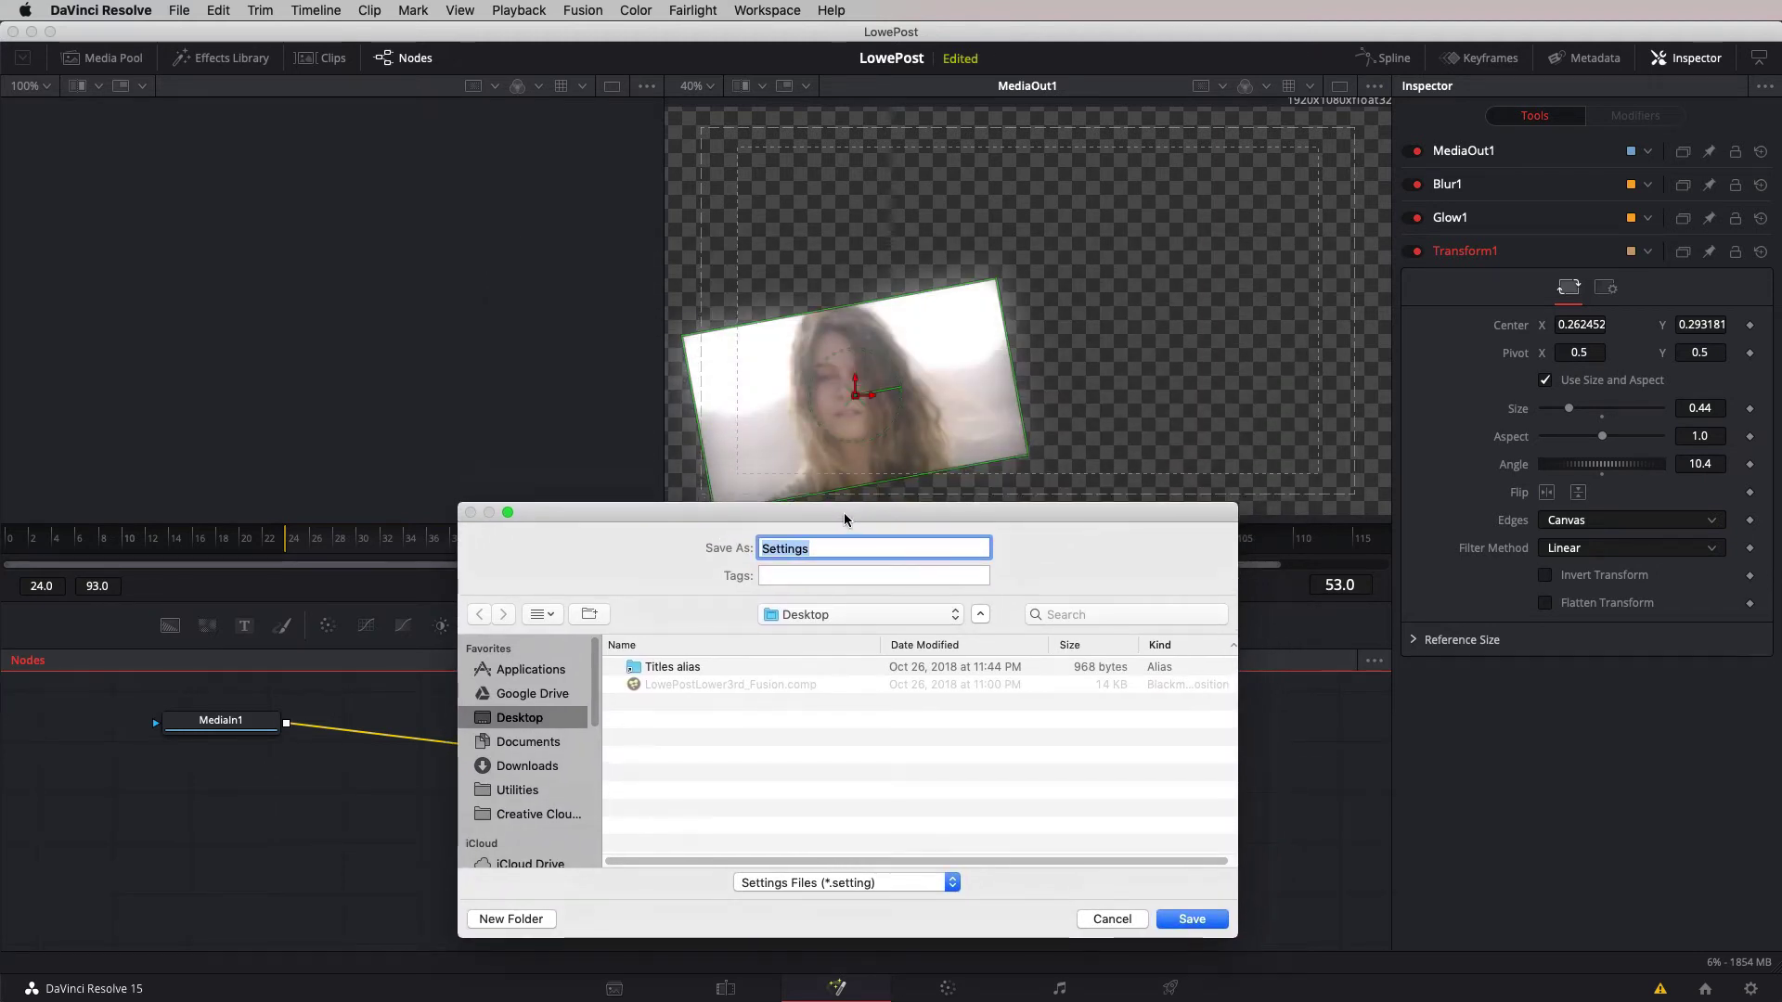
{"action": "type", "text": "Transform_"}
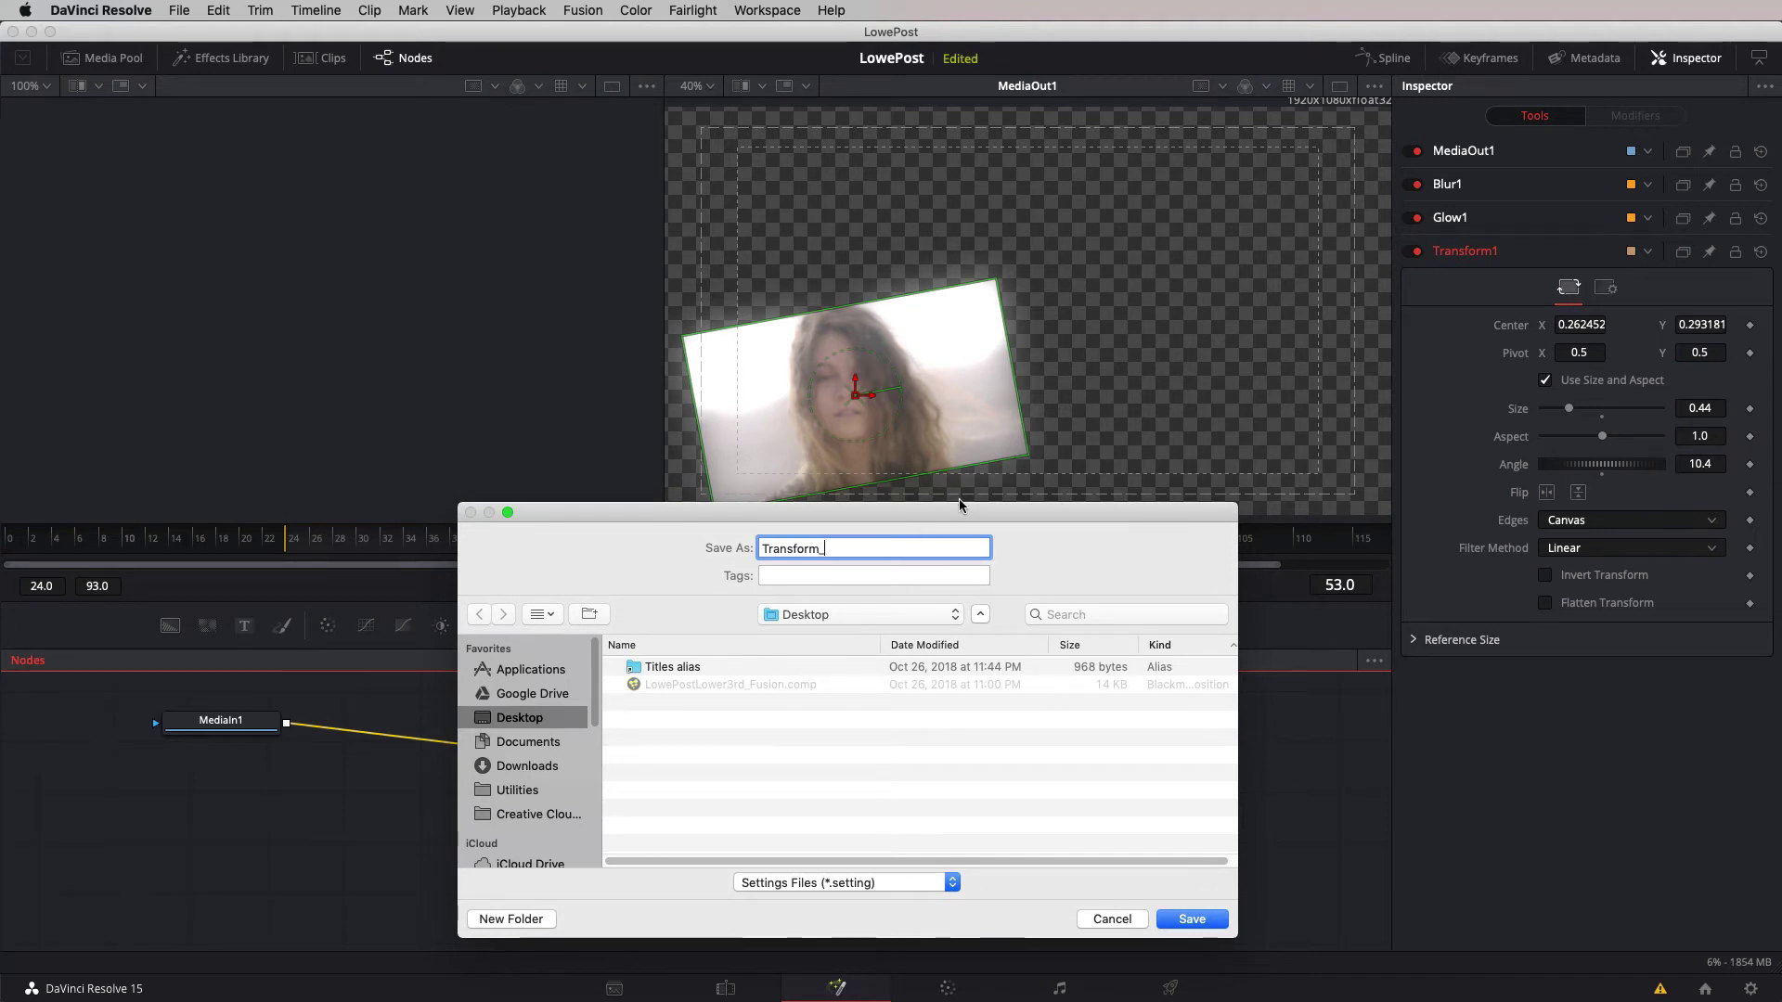
{"action": "left_click_drag", "start_coordinate": [956, 516], "coordinate": [641, 172]}
{"action": "type", "text": "_"}
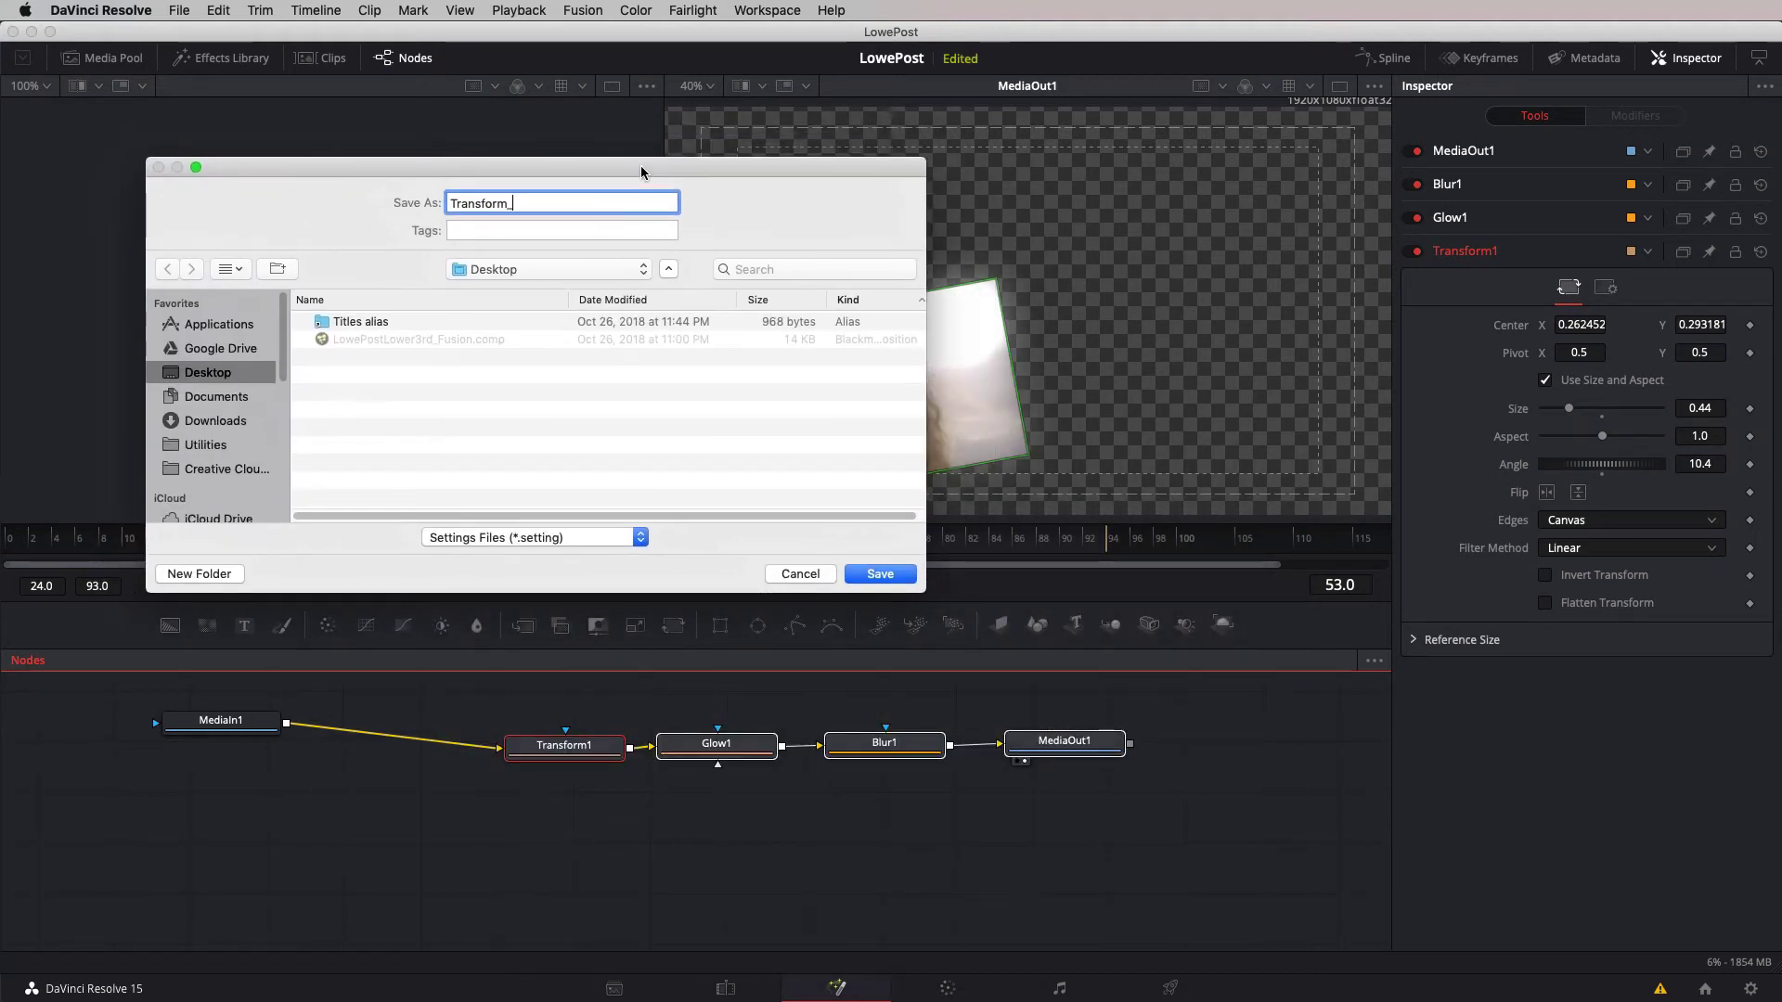
{"action": "type", "text": "Glow_Blur"}
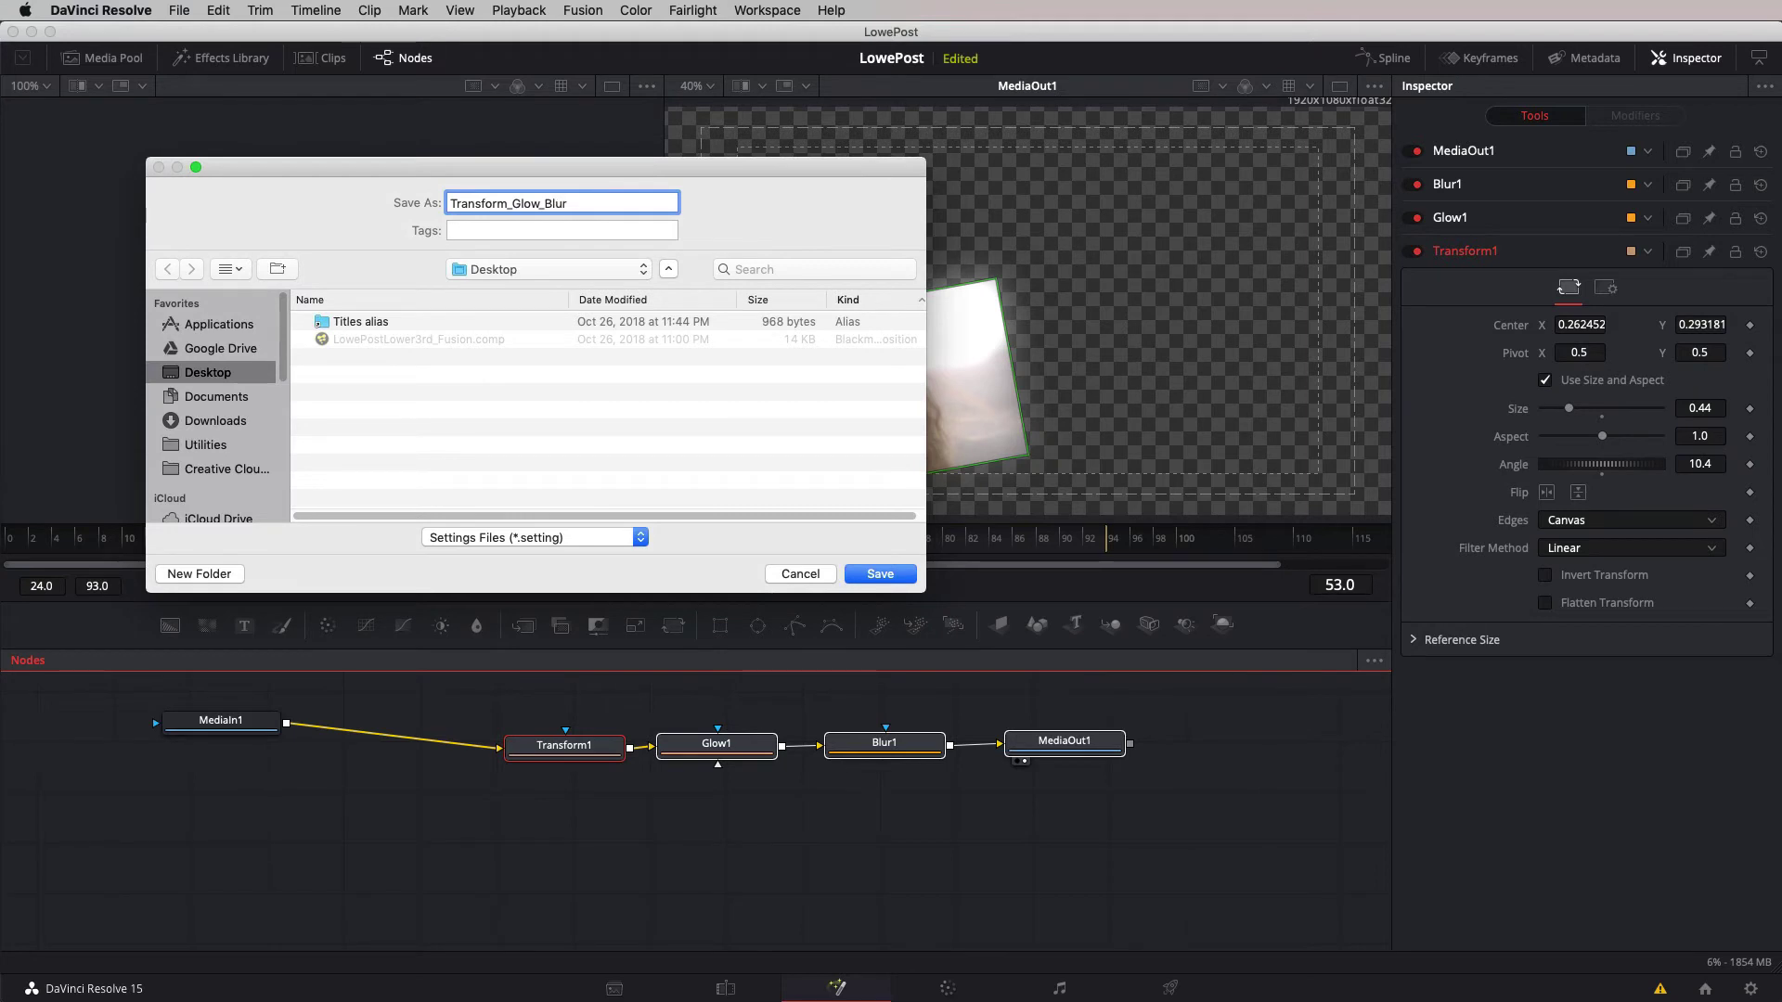
{"action": "left_click", "coordinate": [451, 203]}
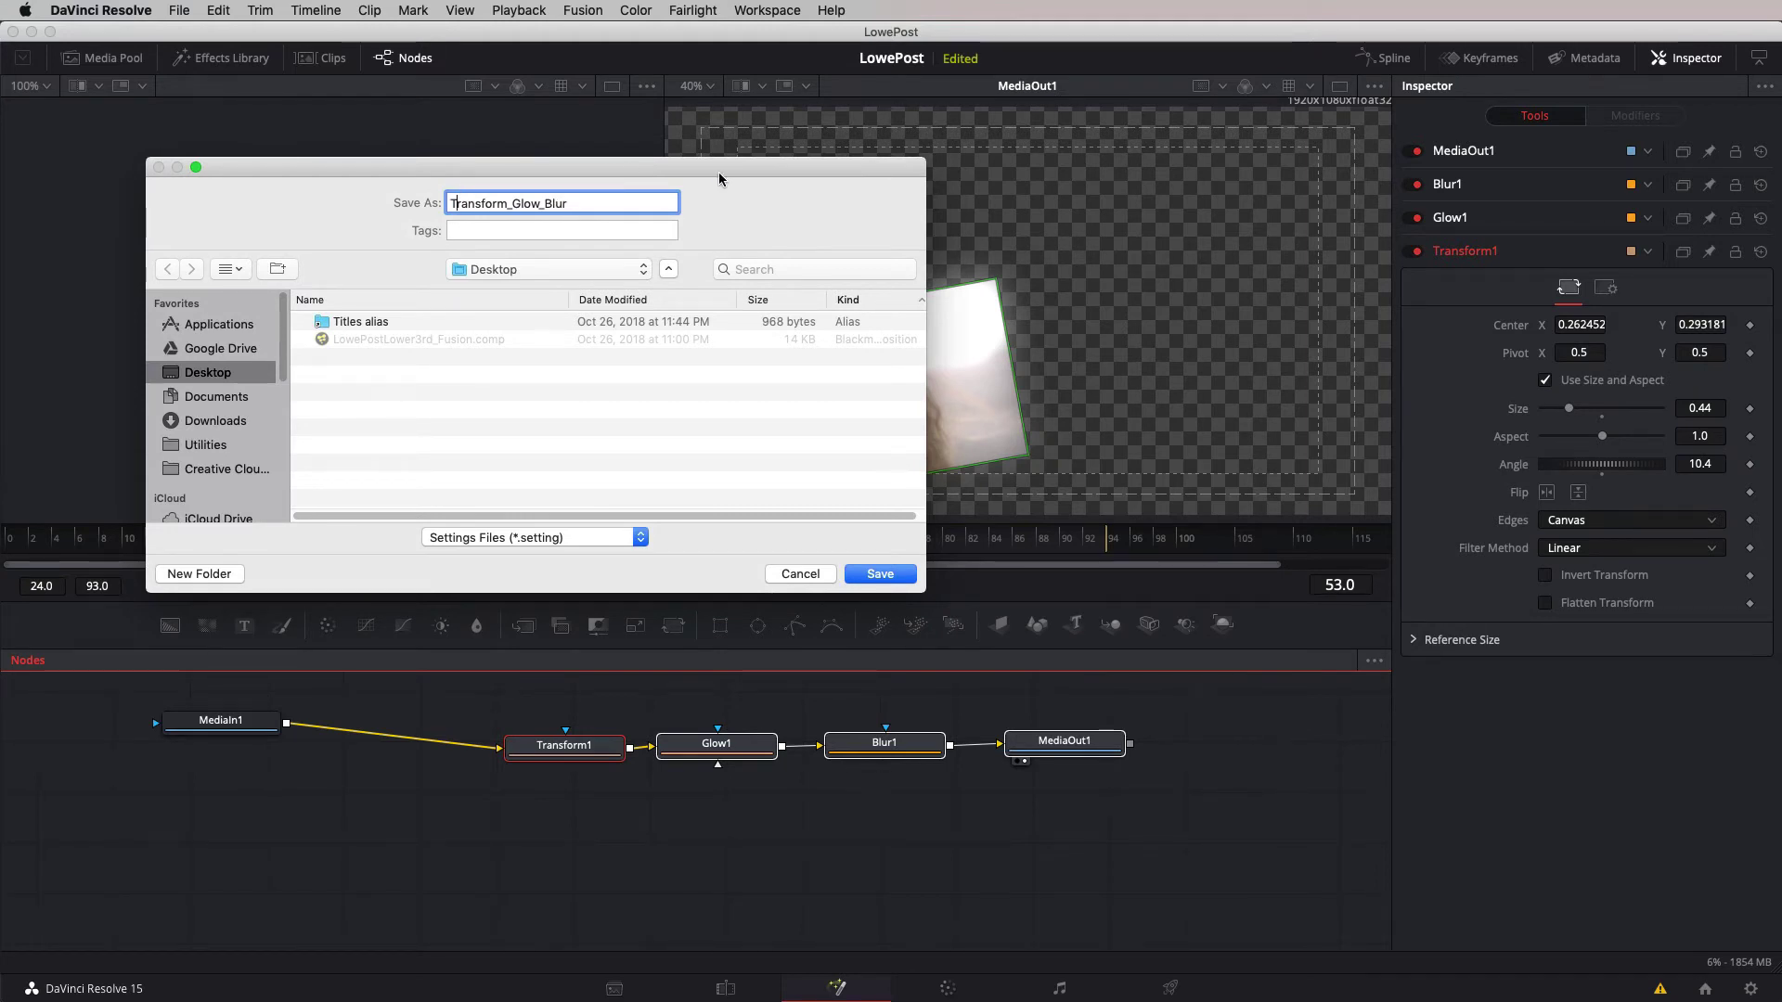
{"action": "type", "text": "LL_"}
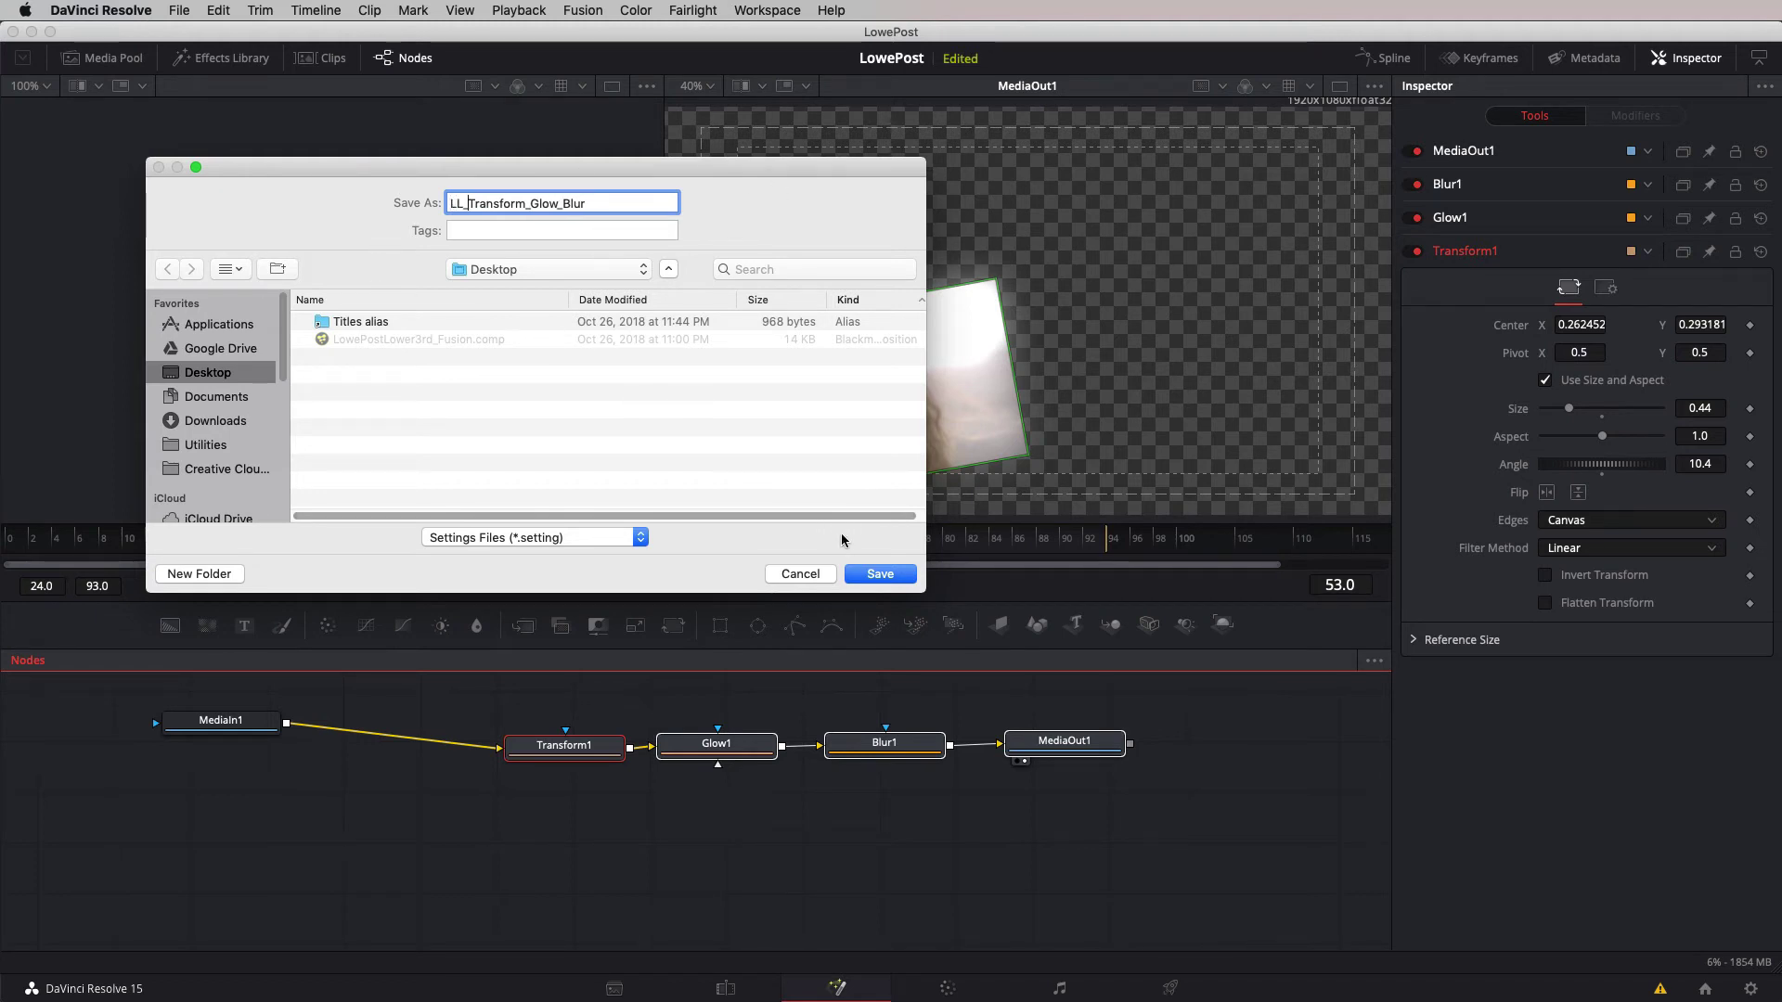
{"action": "left_click", "coordinate": [878, 575]}
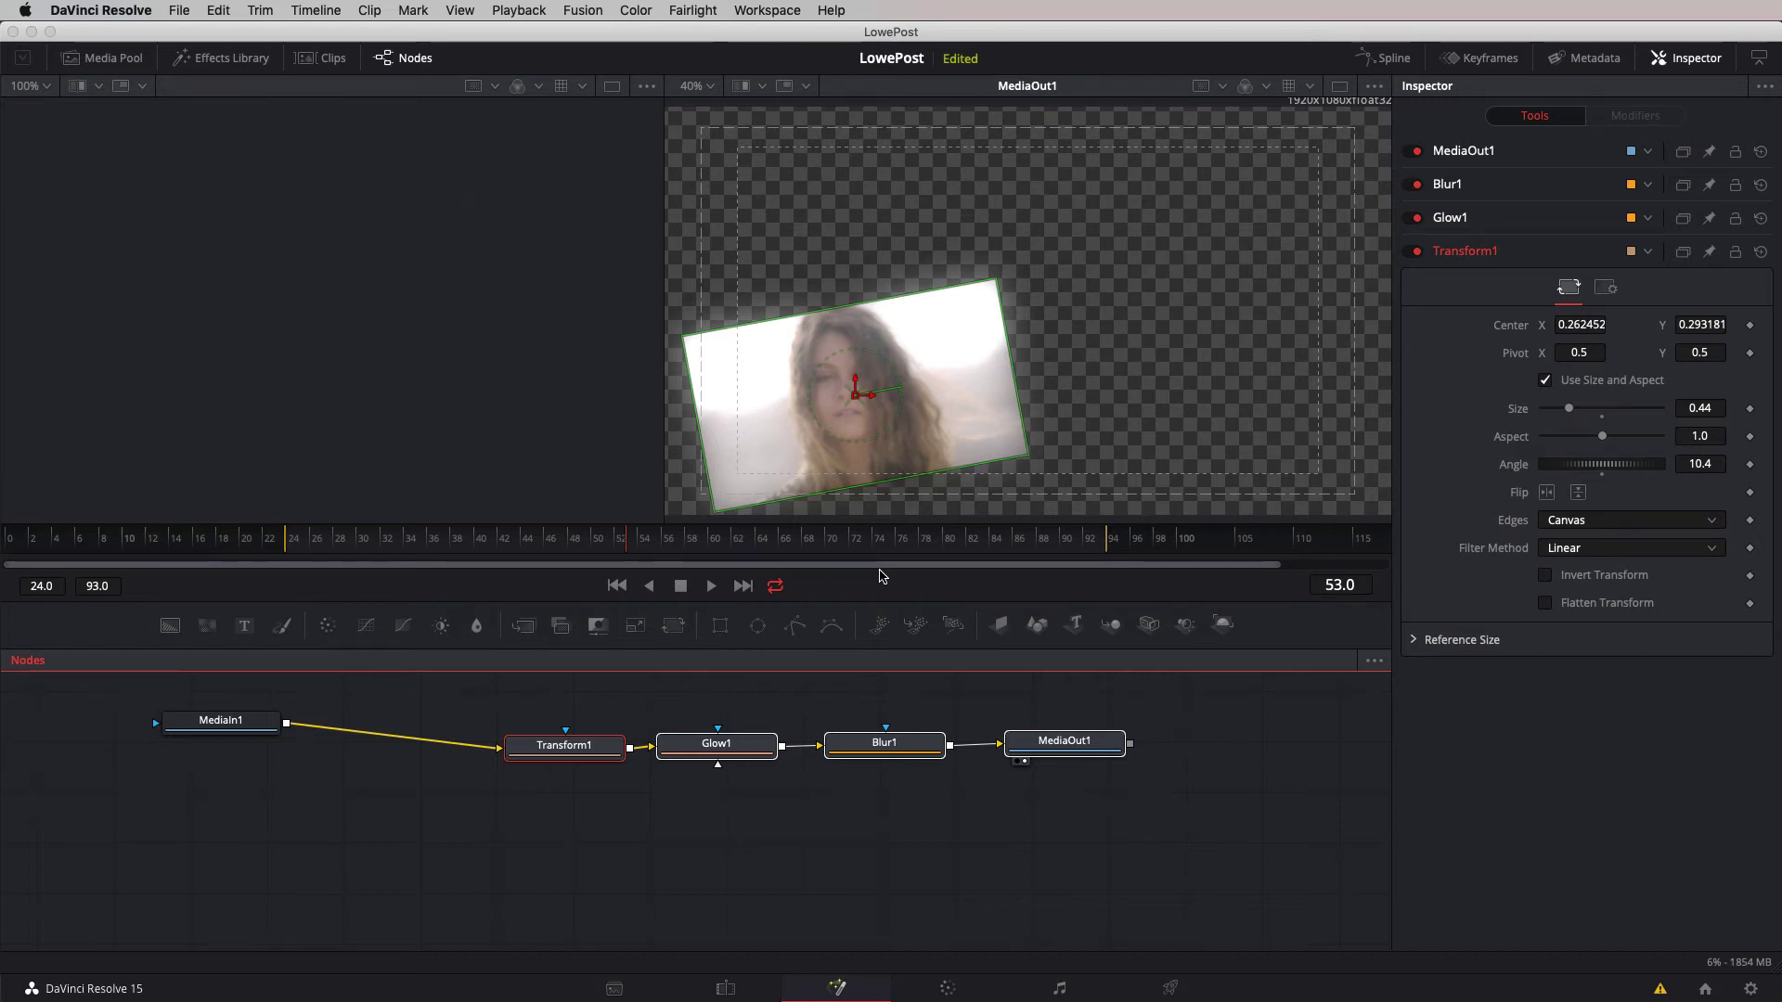
Reset the middle clip's Fusion composition from the Edit timeline and return to Fusion.
{"action": "left_click", "coordinate": [726, 988]}
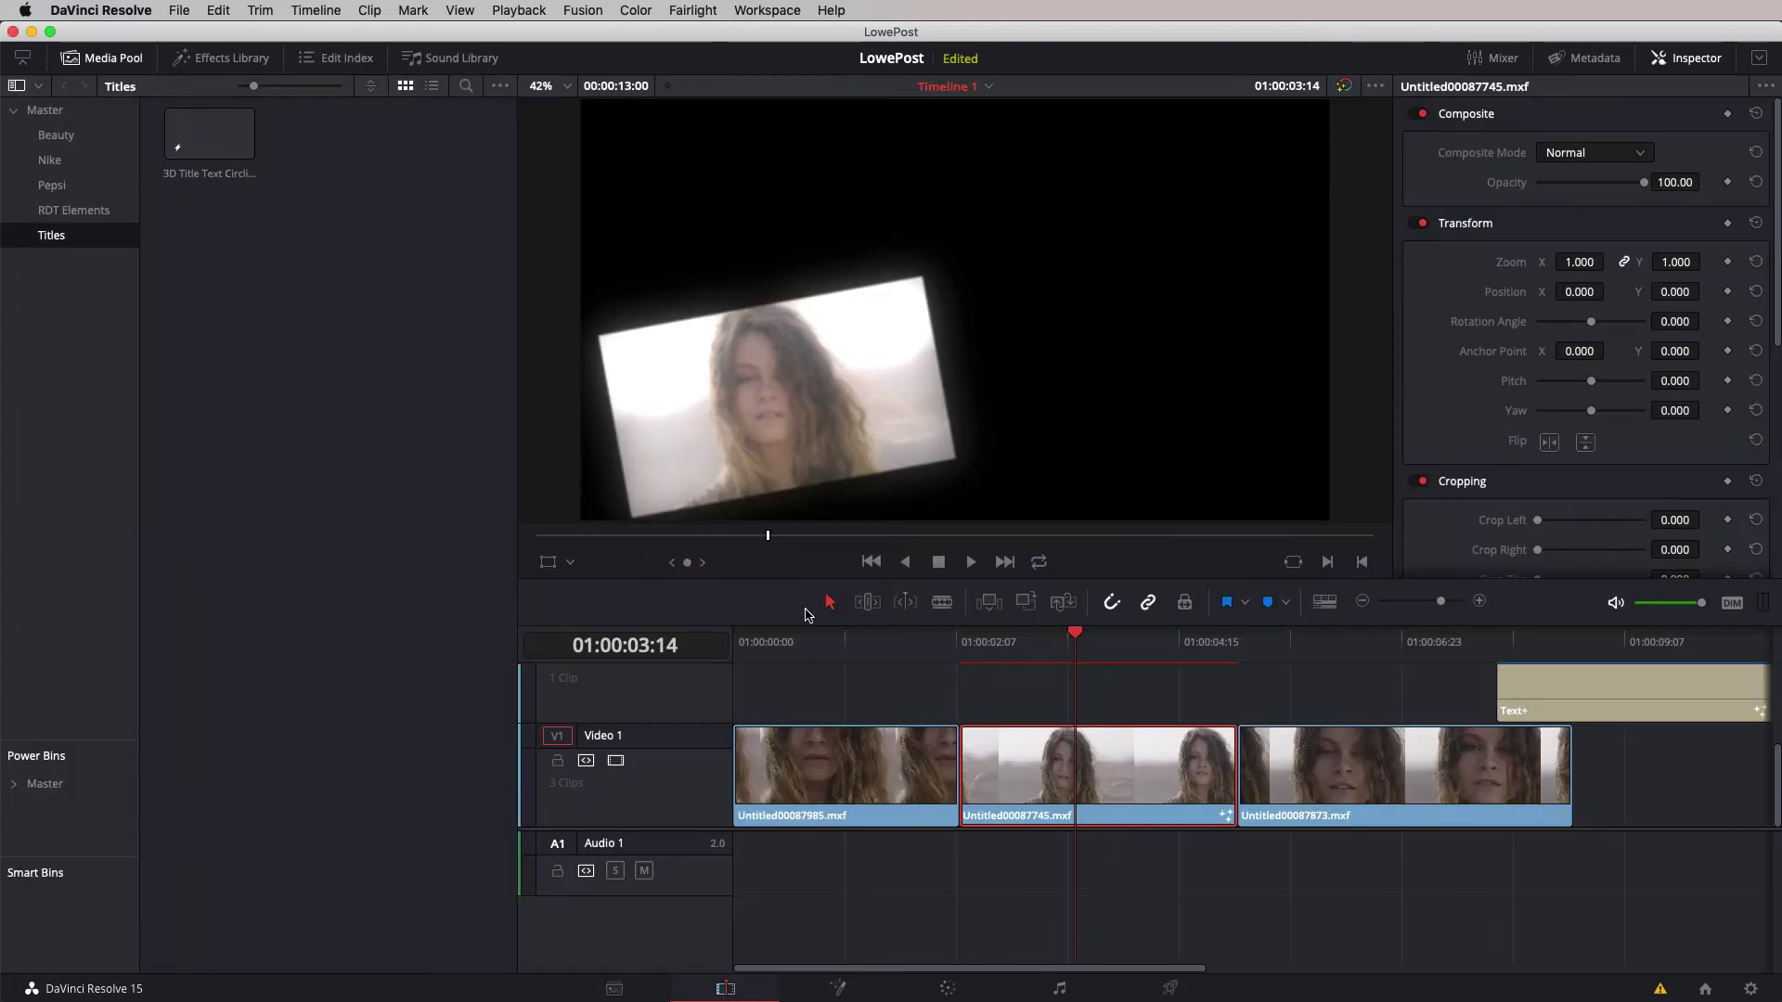
{"action": "right_click", "coordinate": [1062, 766]}
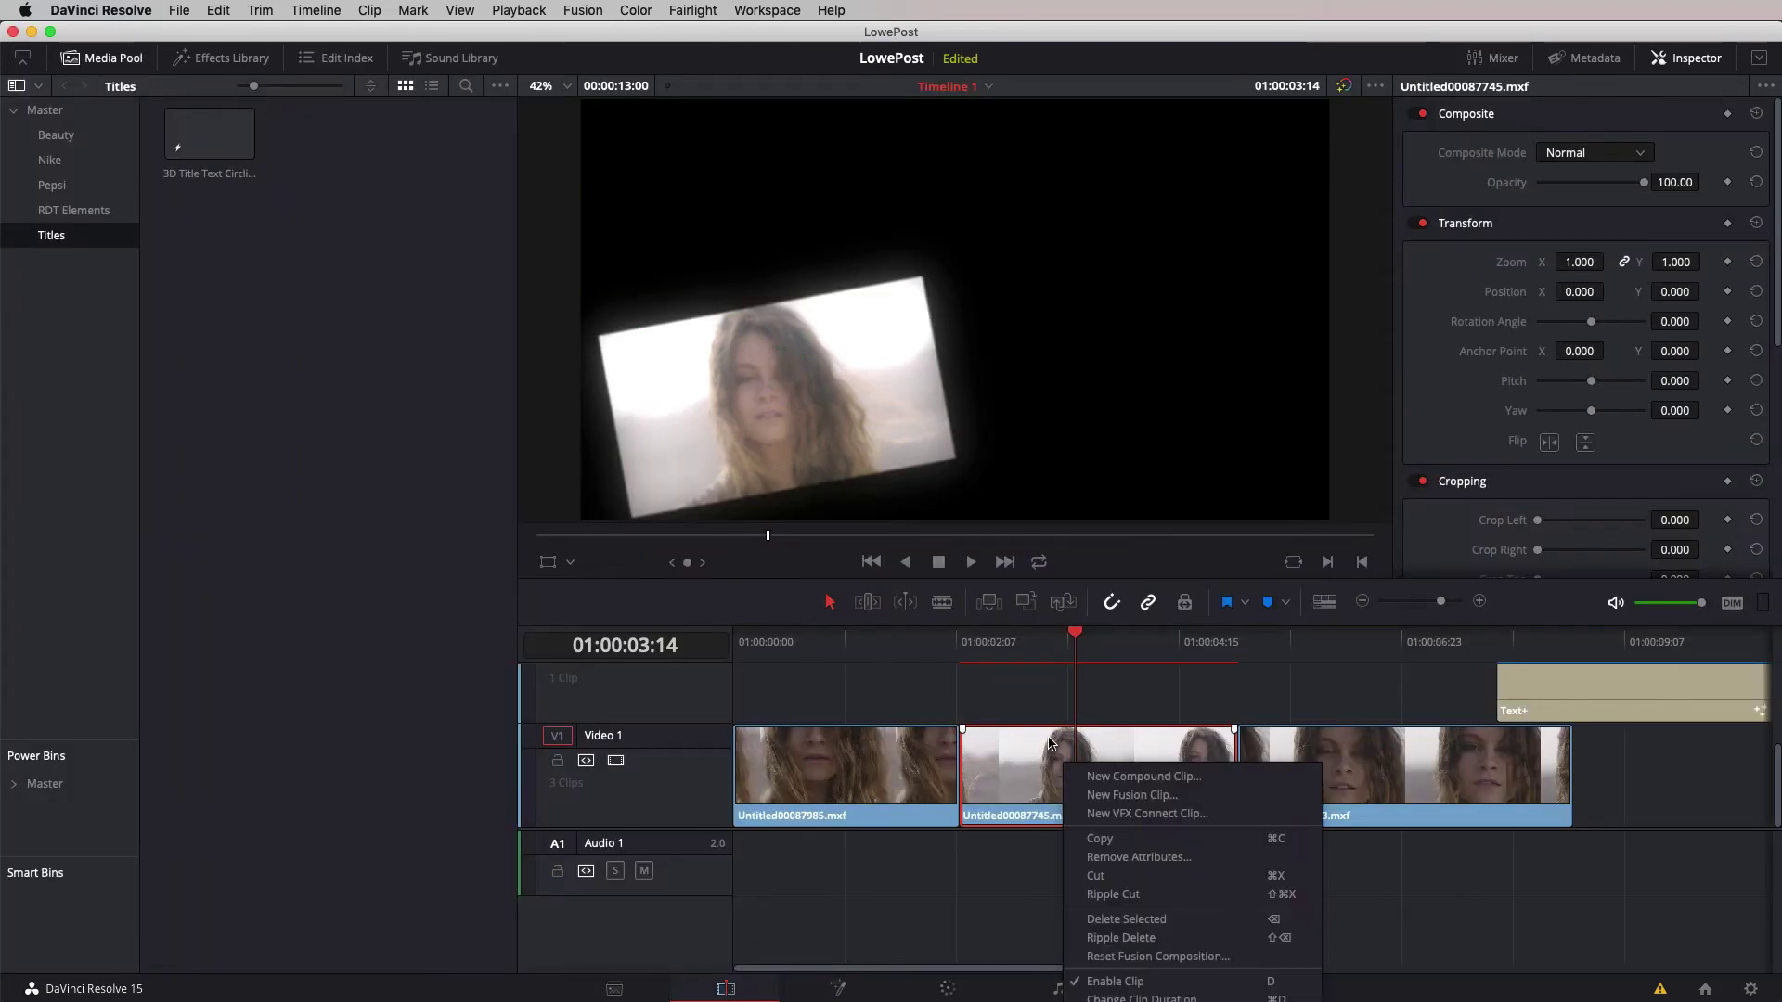
{"action": "left_click", "coordinate": [1152, 957]}
{"action": "left_click", "coordinate": [1343, 721]}
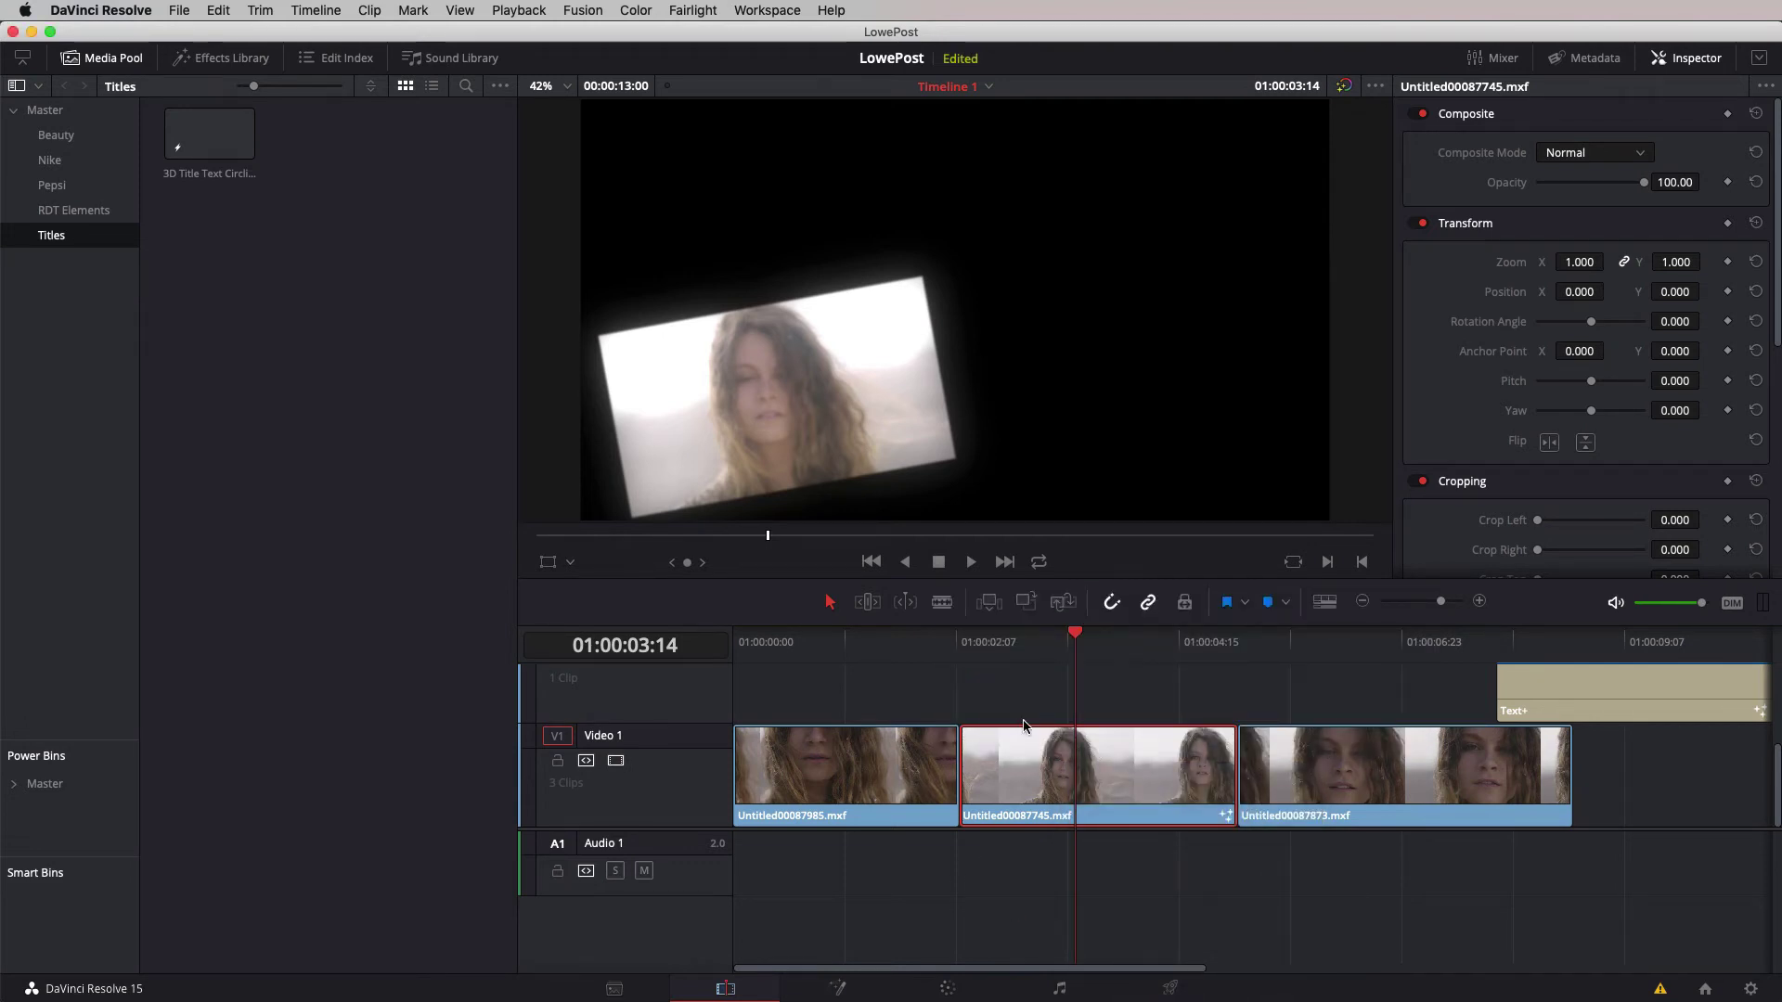
{"action": "left_click", "coordinate": [1112, 648]}
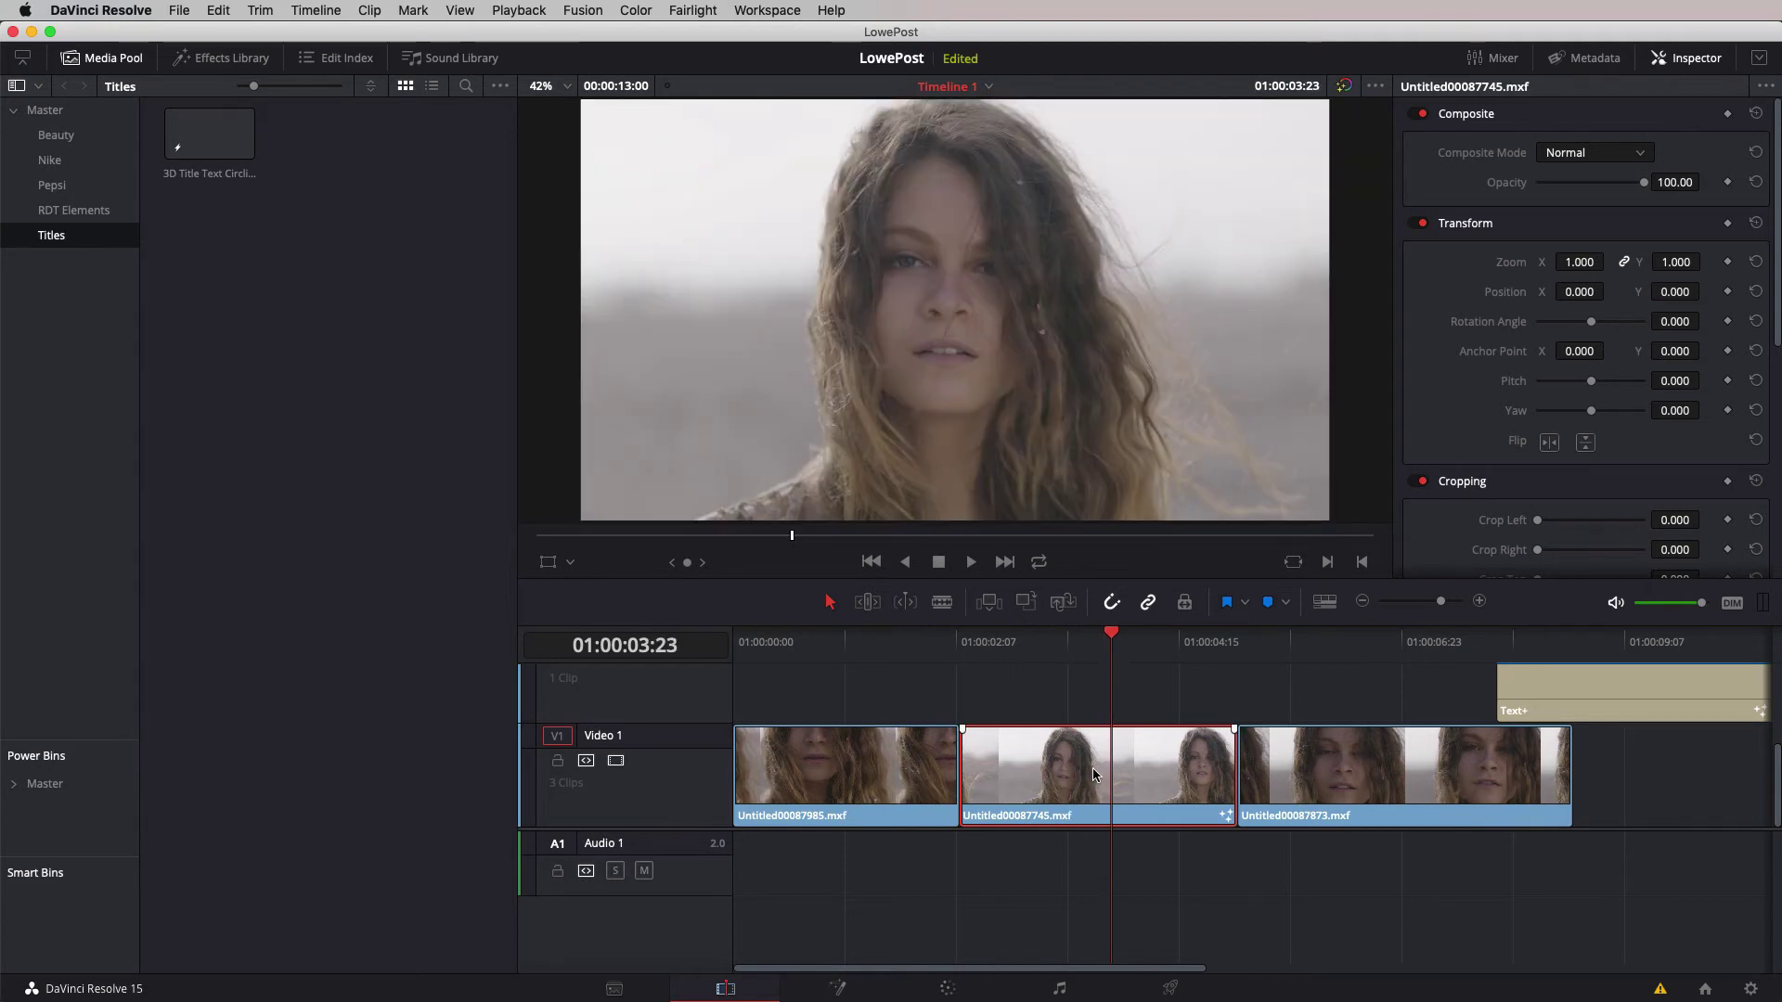
{"action": "left_click", "coordinate": [865, 982]}
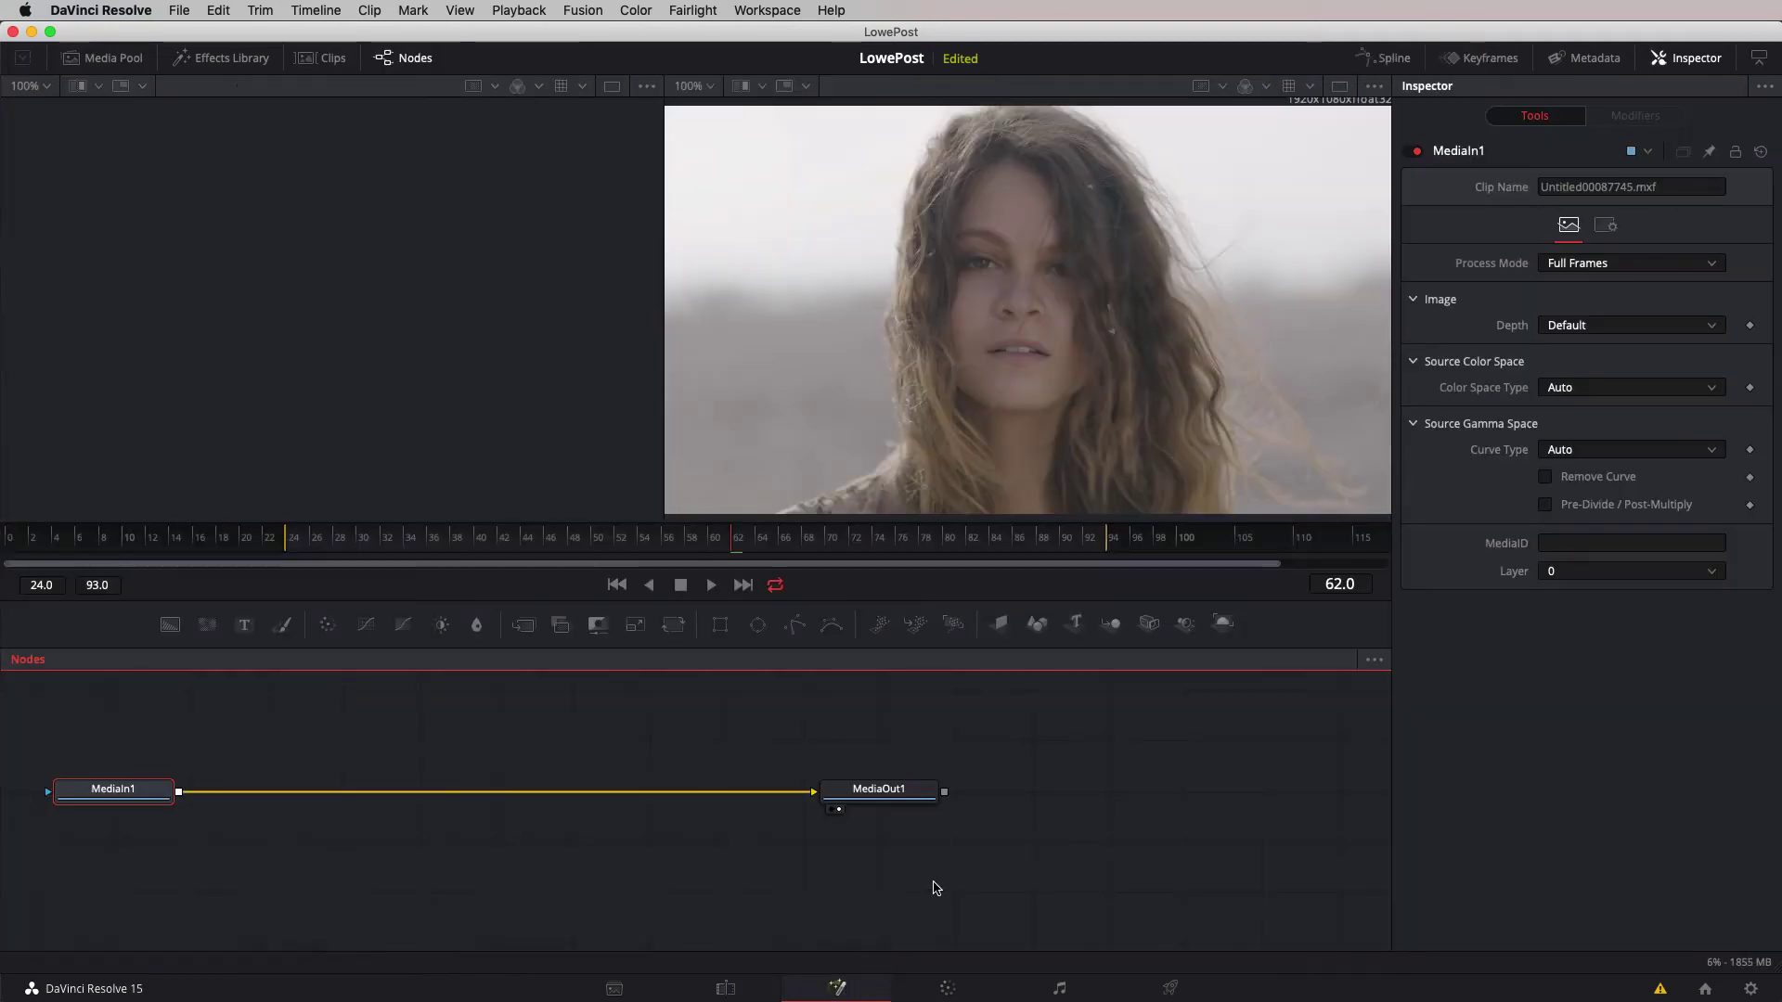
Replace MediaOut1 with the LL_Transform_Glow_Blur preset, wire MediaIn1 into Transform1, and view MediaOut1.
{"action": "left_click_drag", "start_coordinate": [870, 798], "coordinate": [944, 796]}
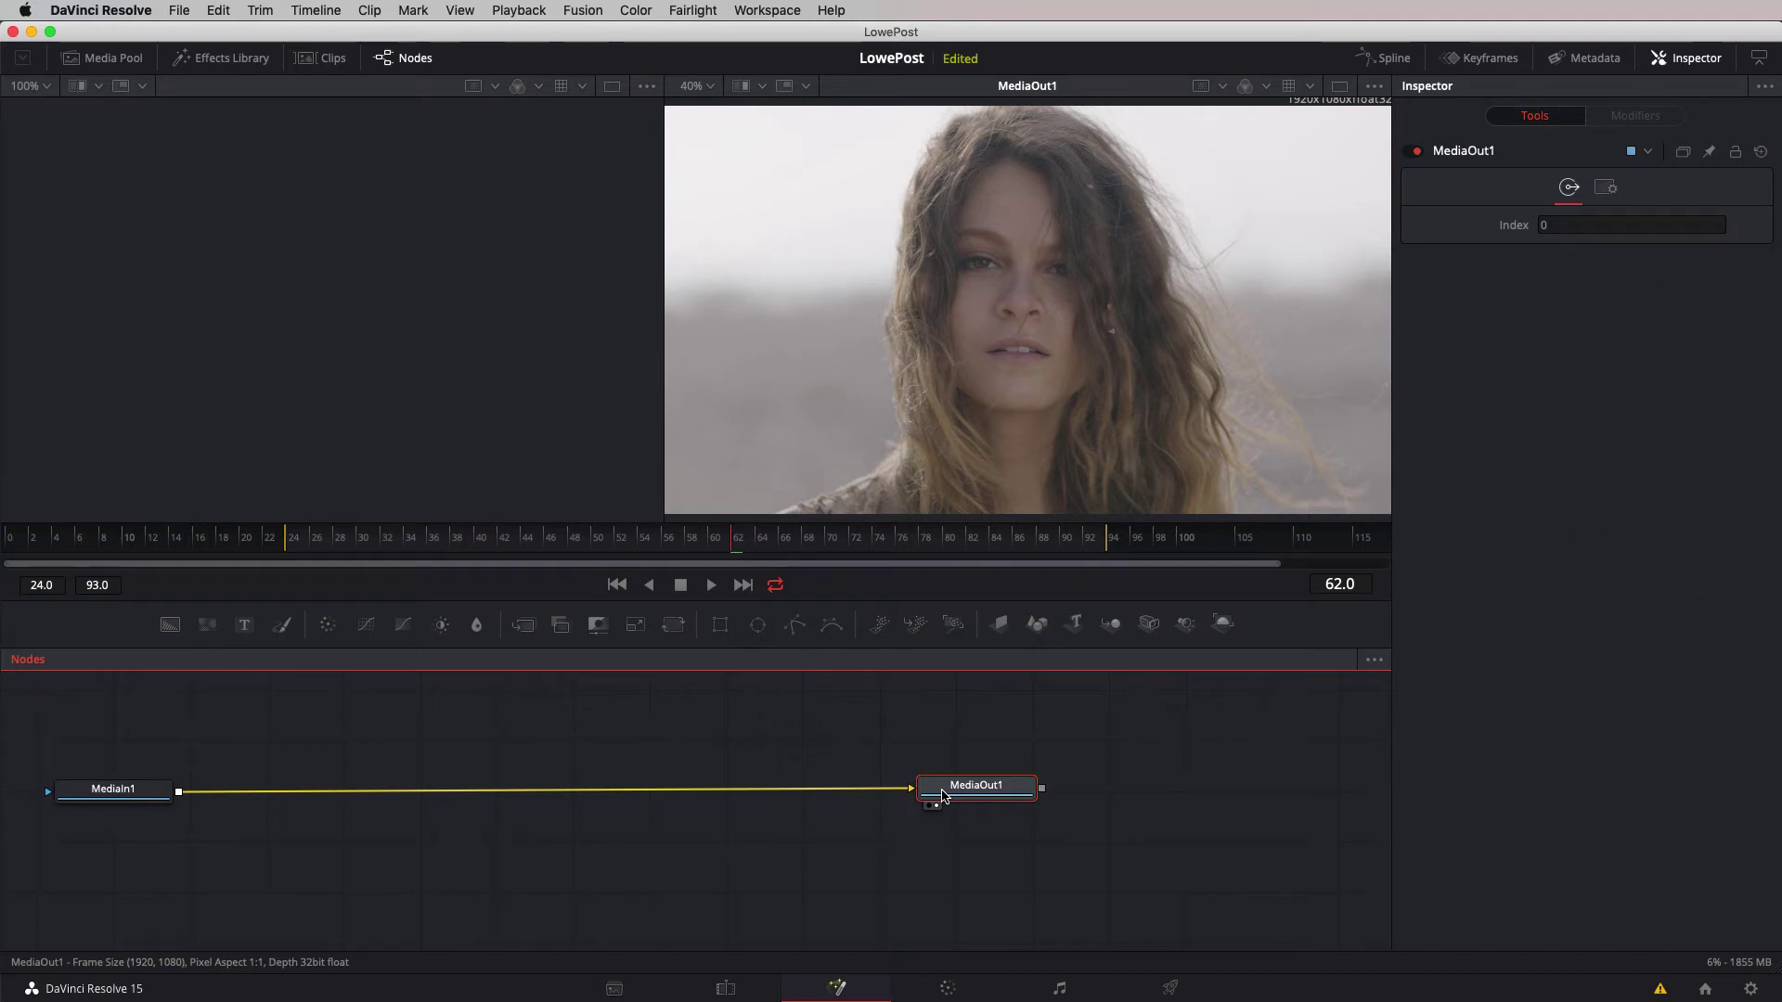
{"action": "key", "text": "Delete"}
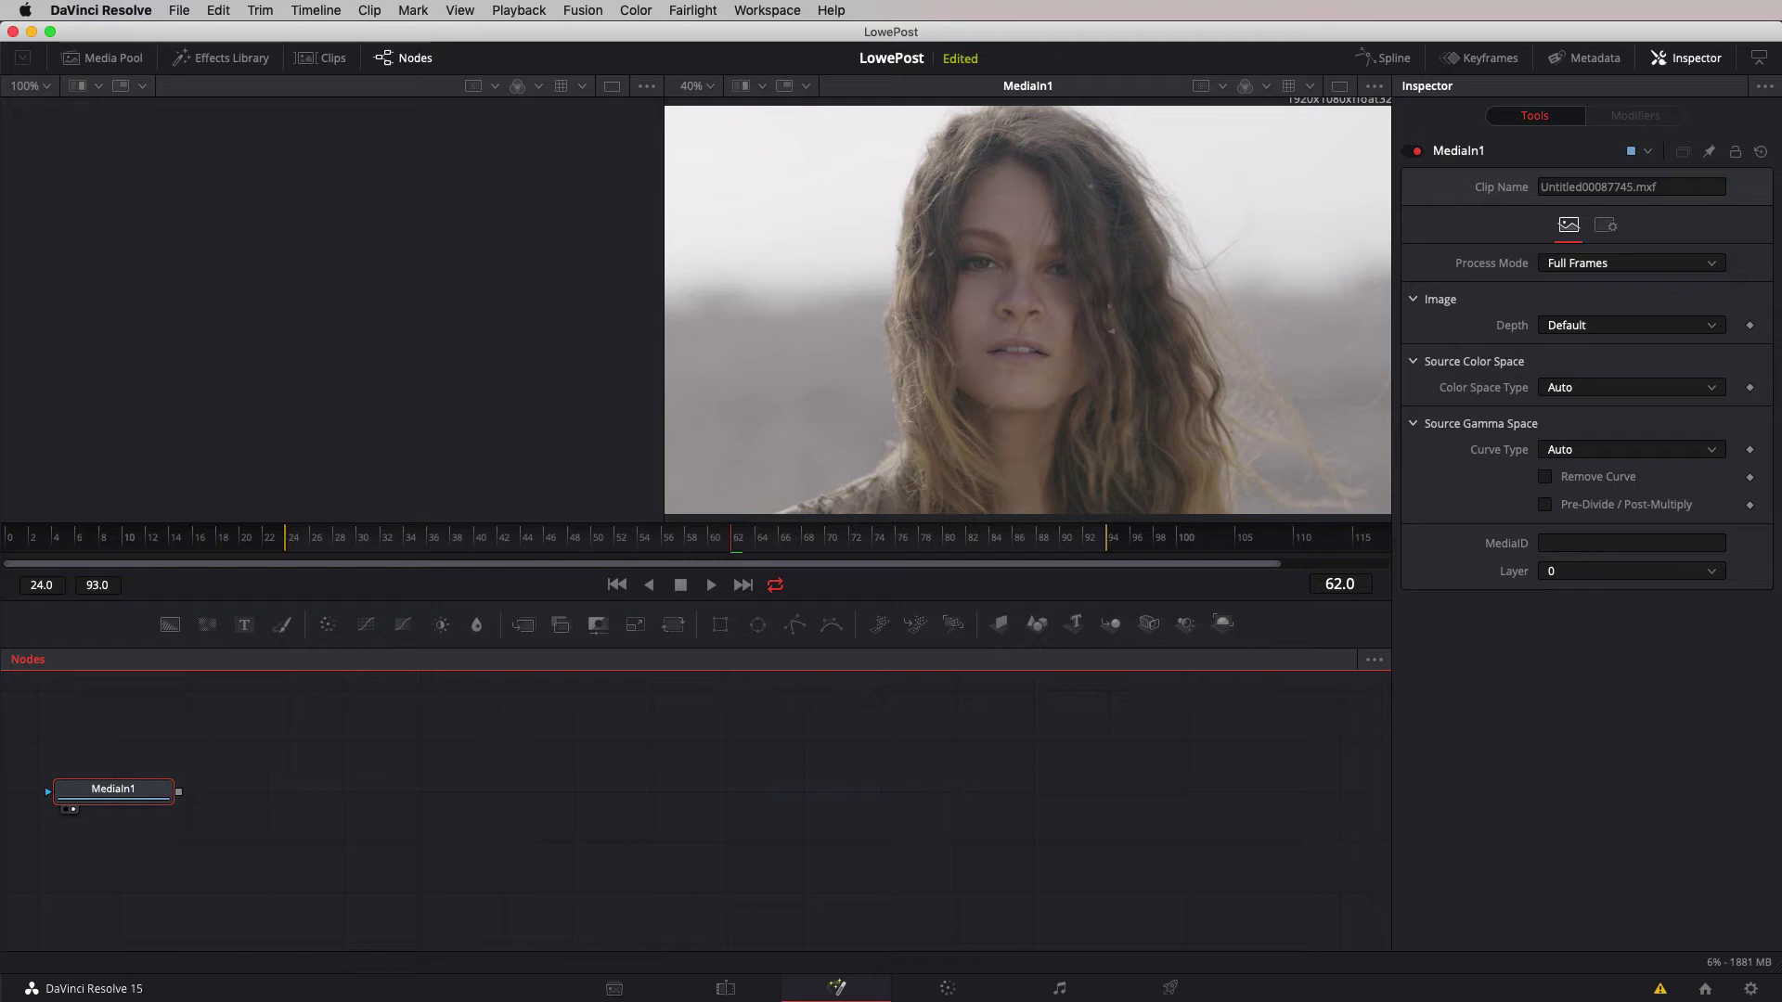
{"action": "left_click_drag", "start_coordinate": [1544, 584], "coordinate": [698, 782]}
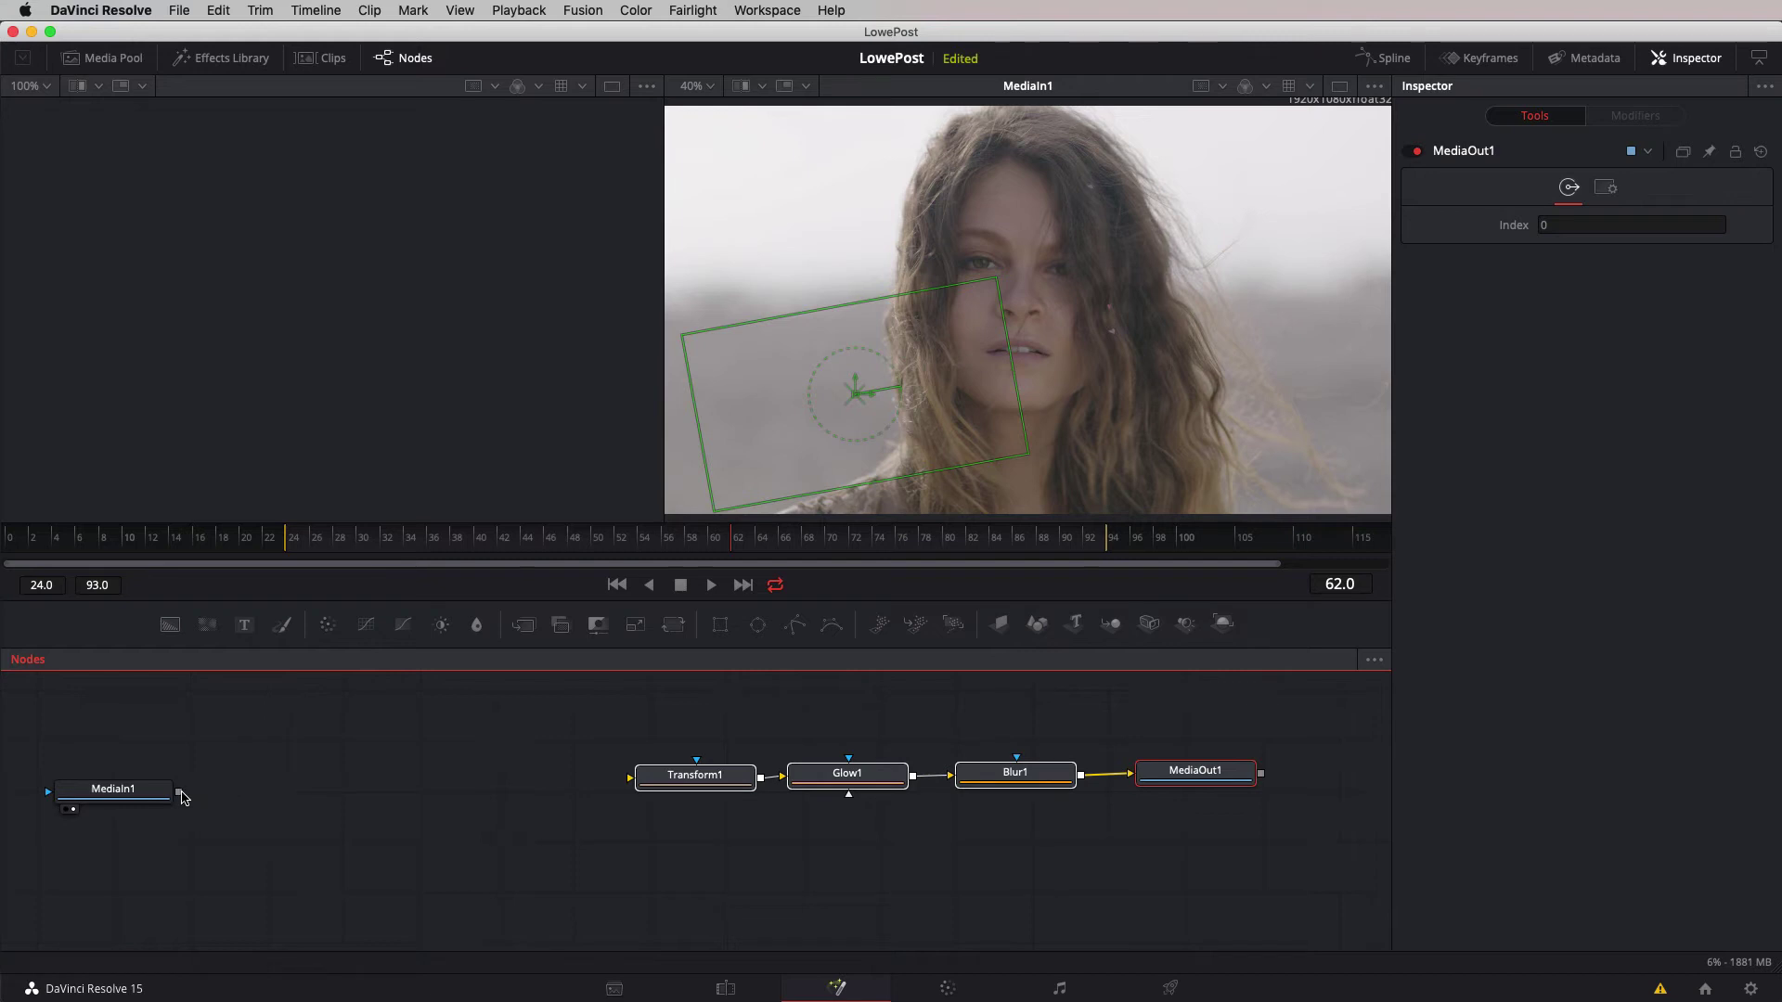
{"action": "left_click_drag", "start_coordinate": [179, 791], "coordinate": [630, 778]}
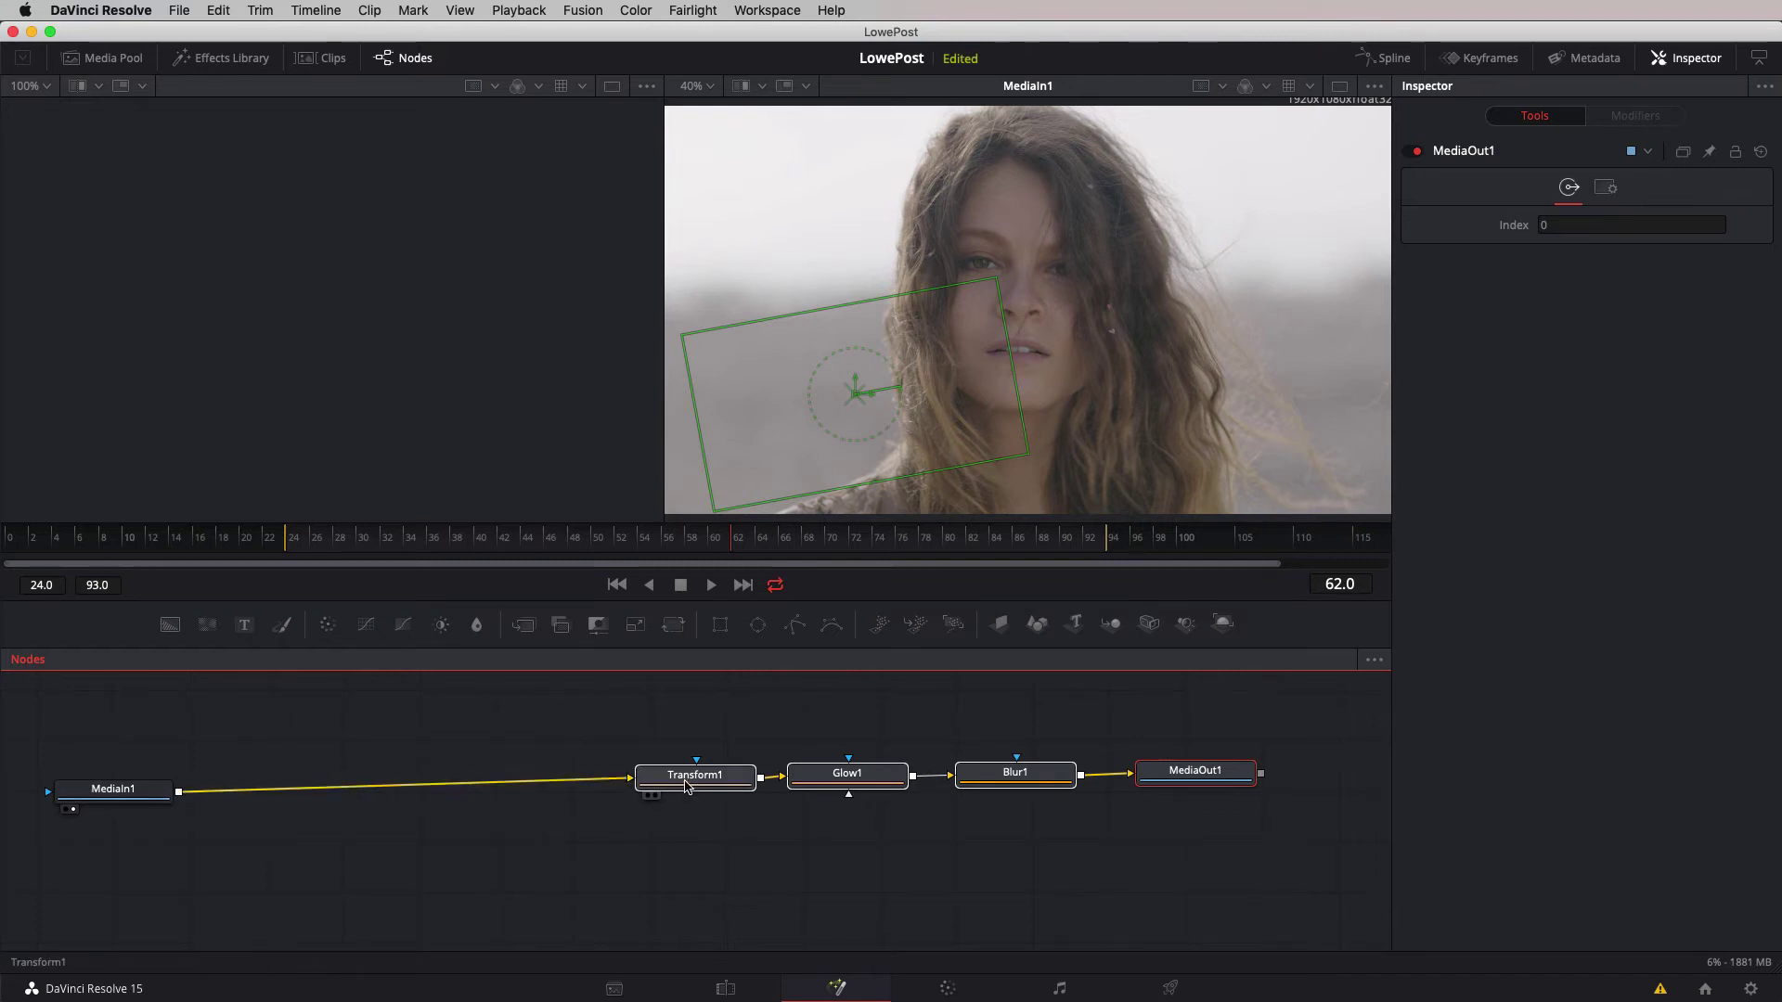
{"action": "left_click", "coordinate": [1161, 777]}
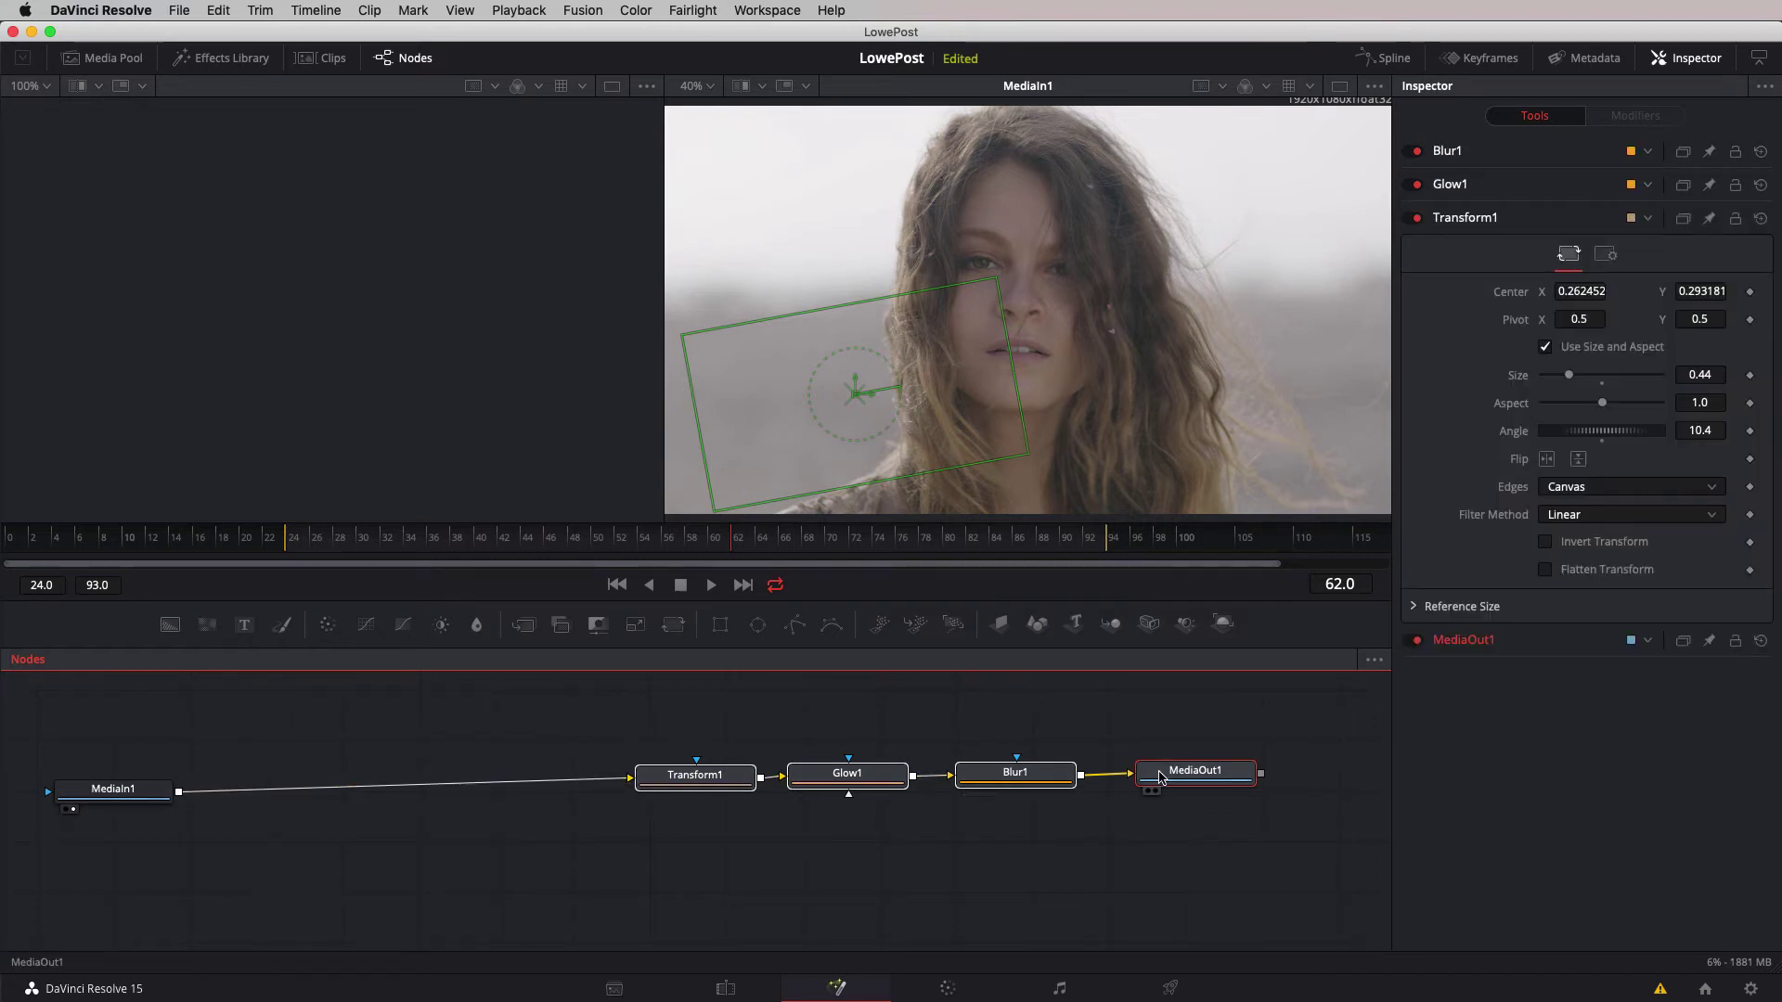
{"action": "key", "text": "2"}
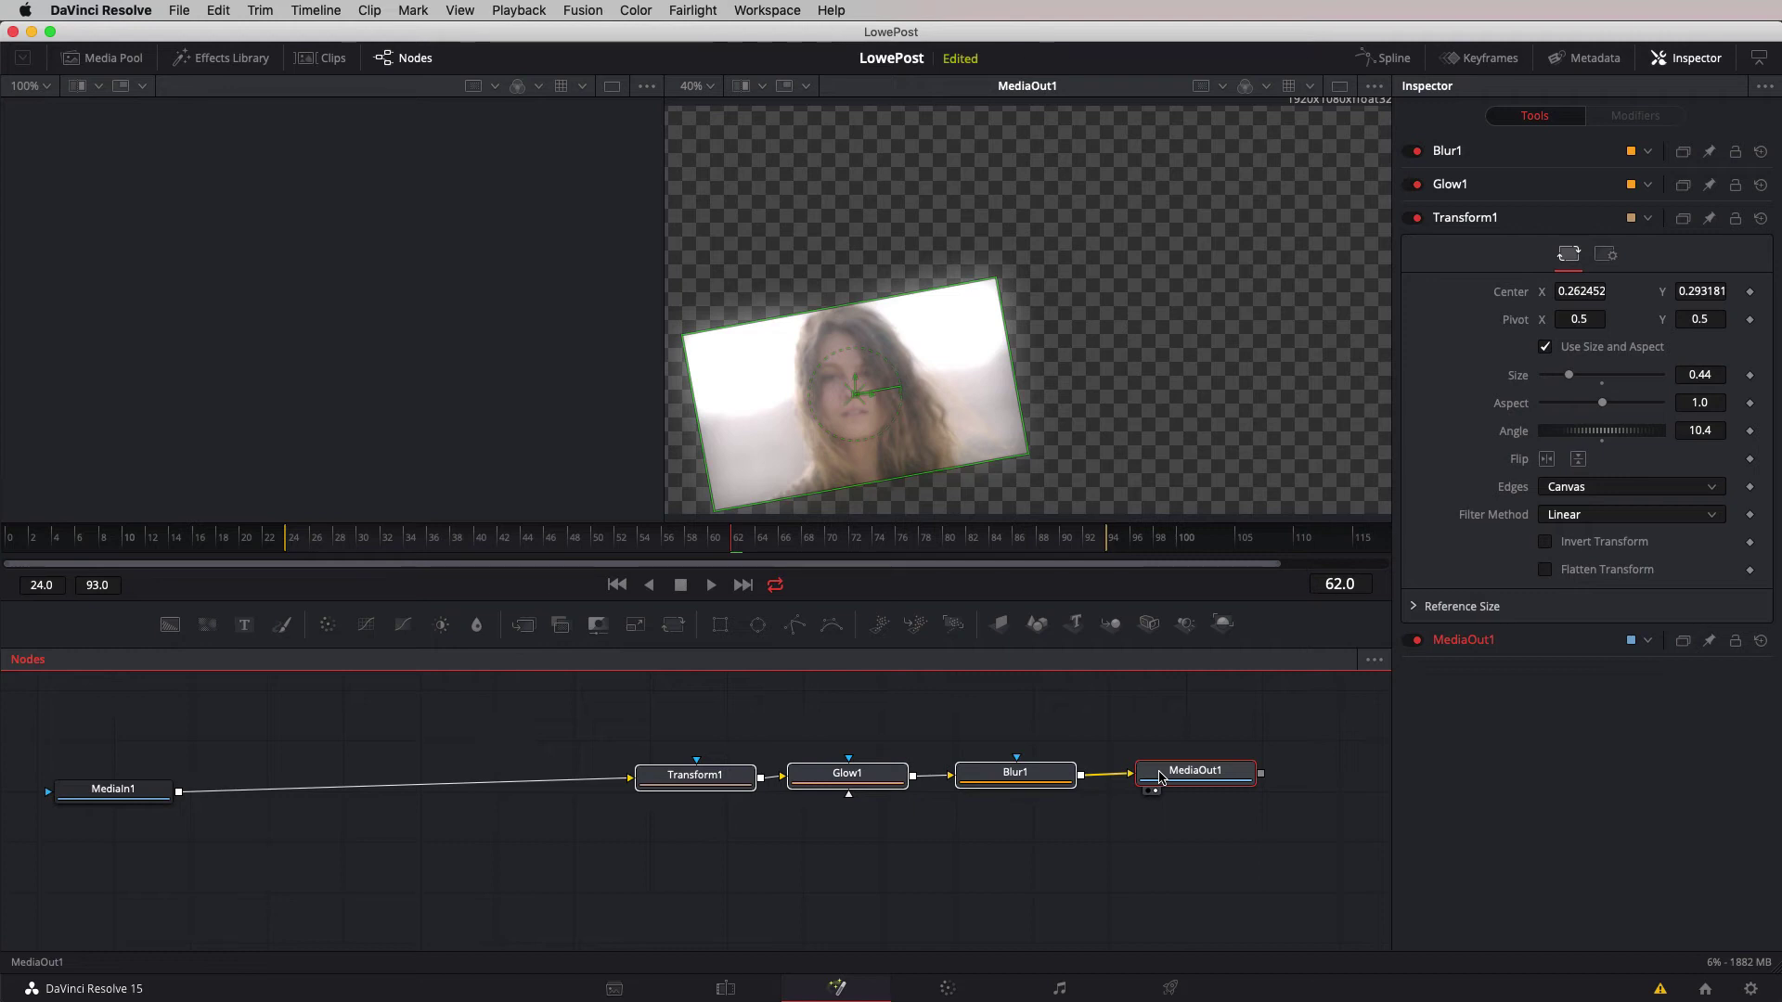
Apply the LL_Transform_Glow_Blur preset to clip 01, wiring MediaIn1 into Transform1 and viewing MediaOut1.
{"action": "left_click", "coordinate": [343, 61]}
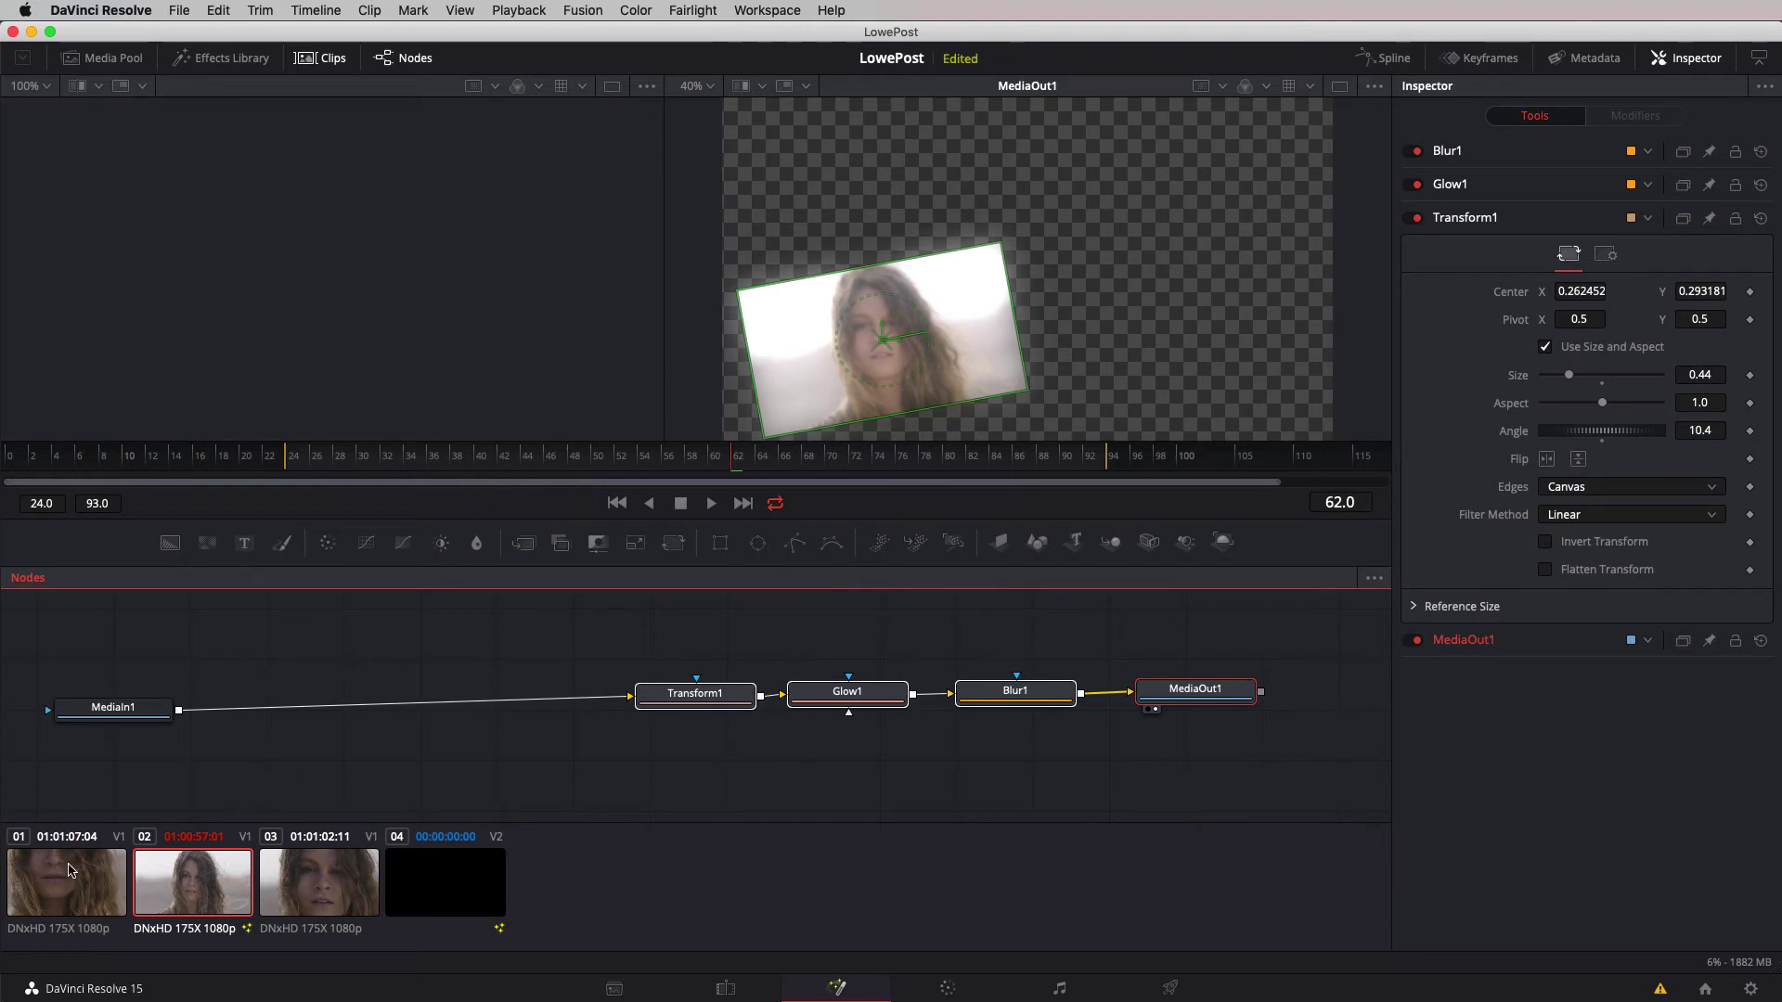
{"action": "key", "text": "Up"}
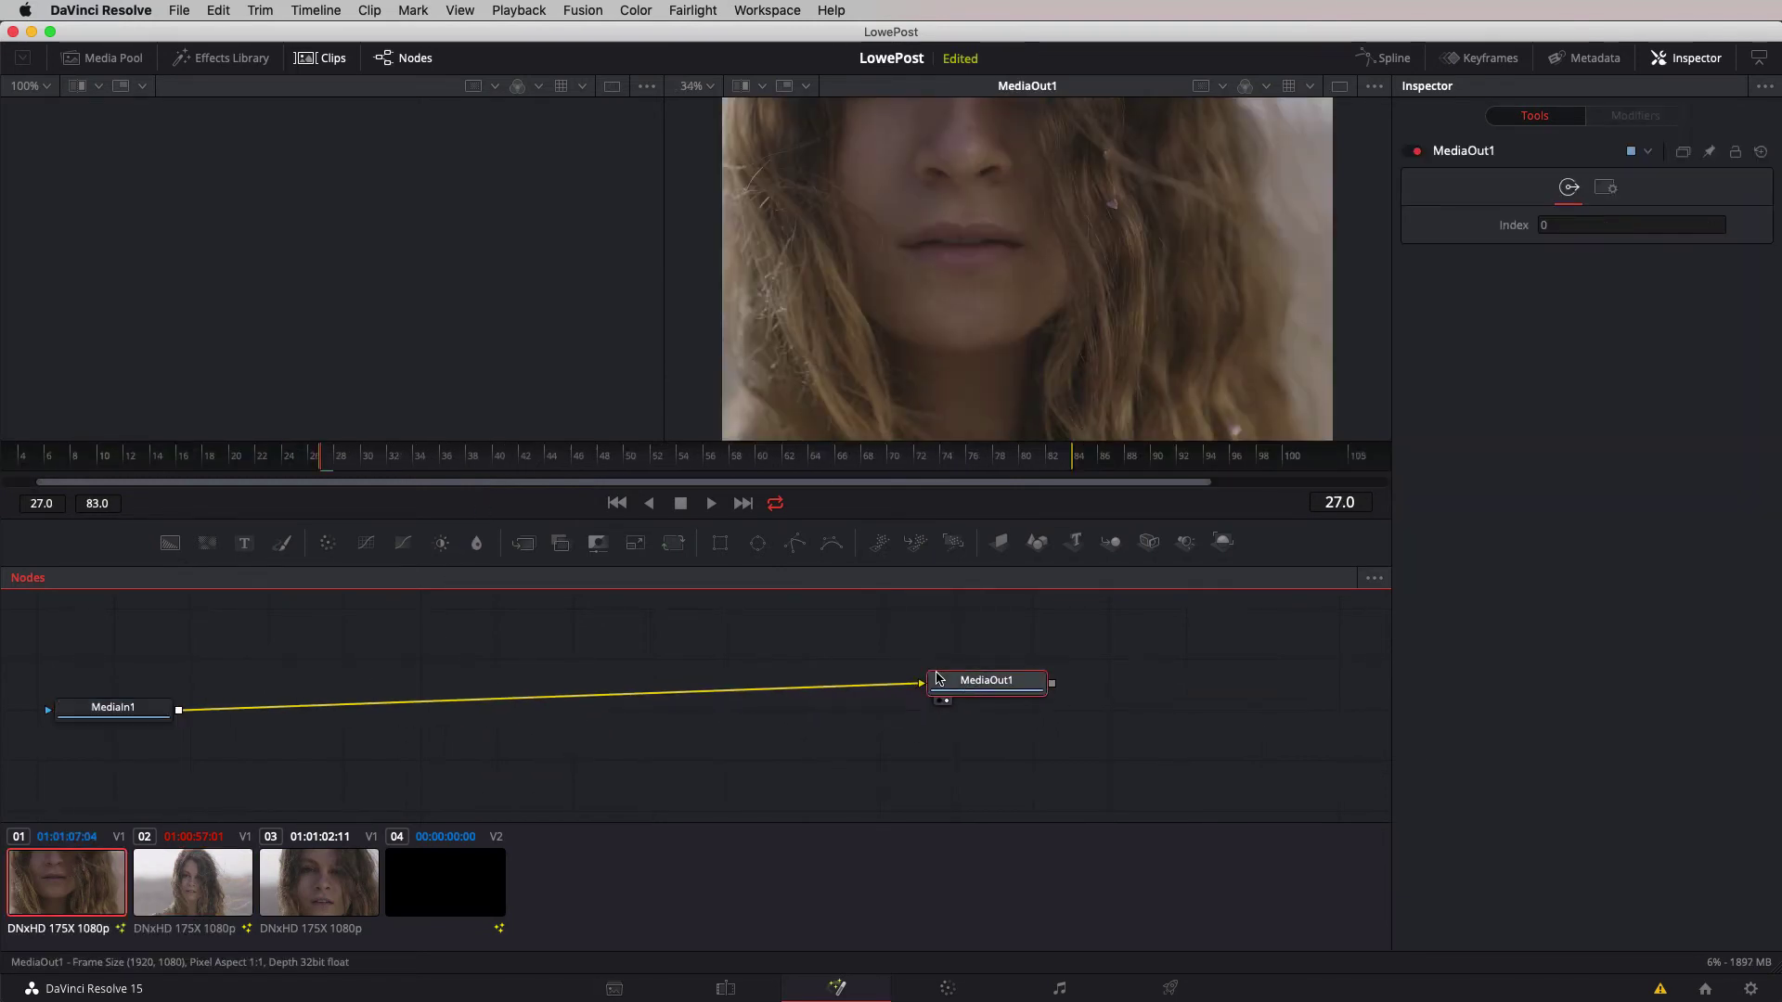
{"action": "left_click_drag", "start_coordinate": [863, 723], "coordinate": [549, 683]}
{"action": "left_click_drag", "start_coordinate": [181, 714], "coordinate": [479, 675]}
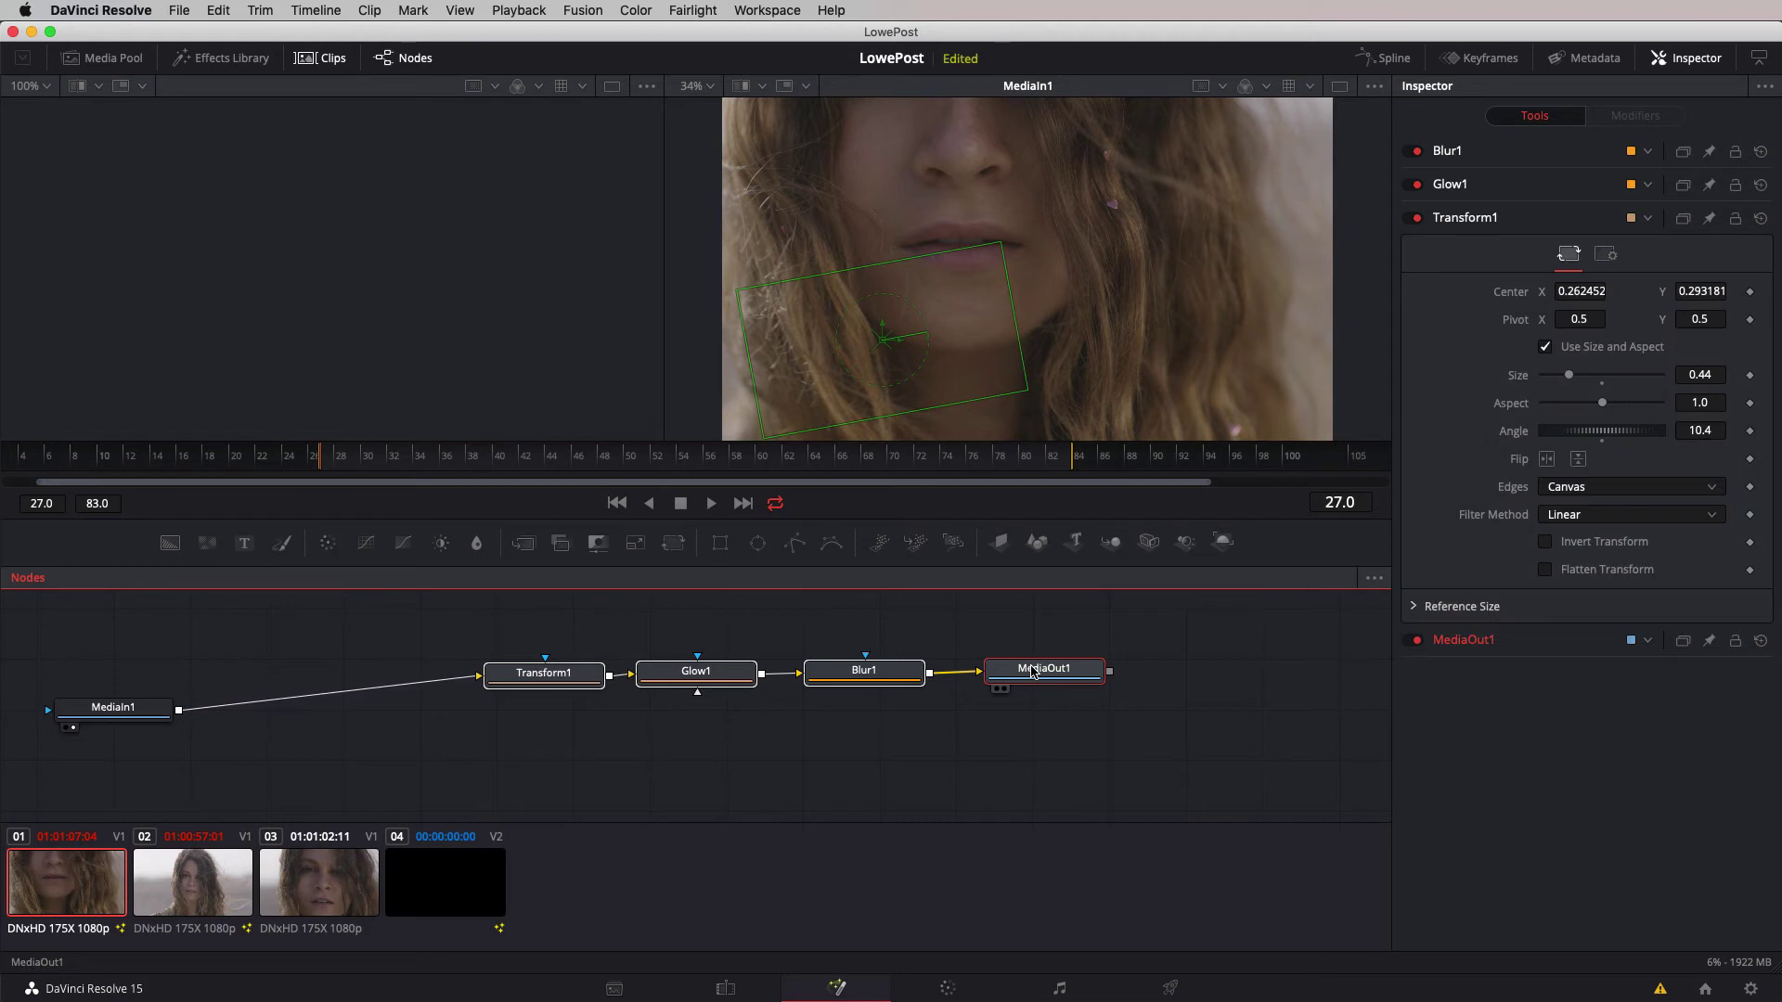
{"action": "key", "text": "2"}
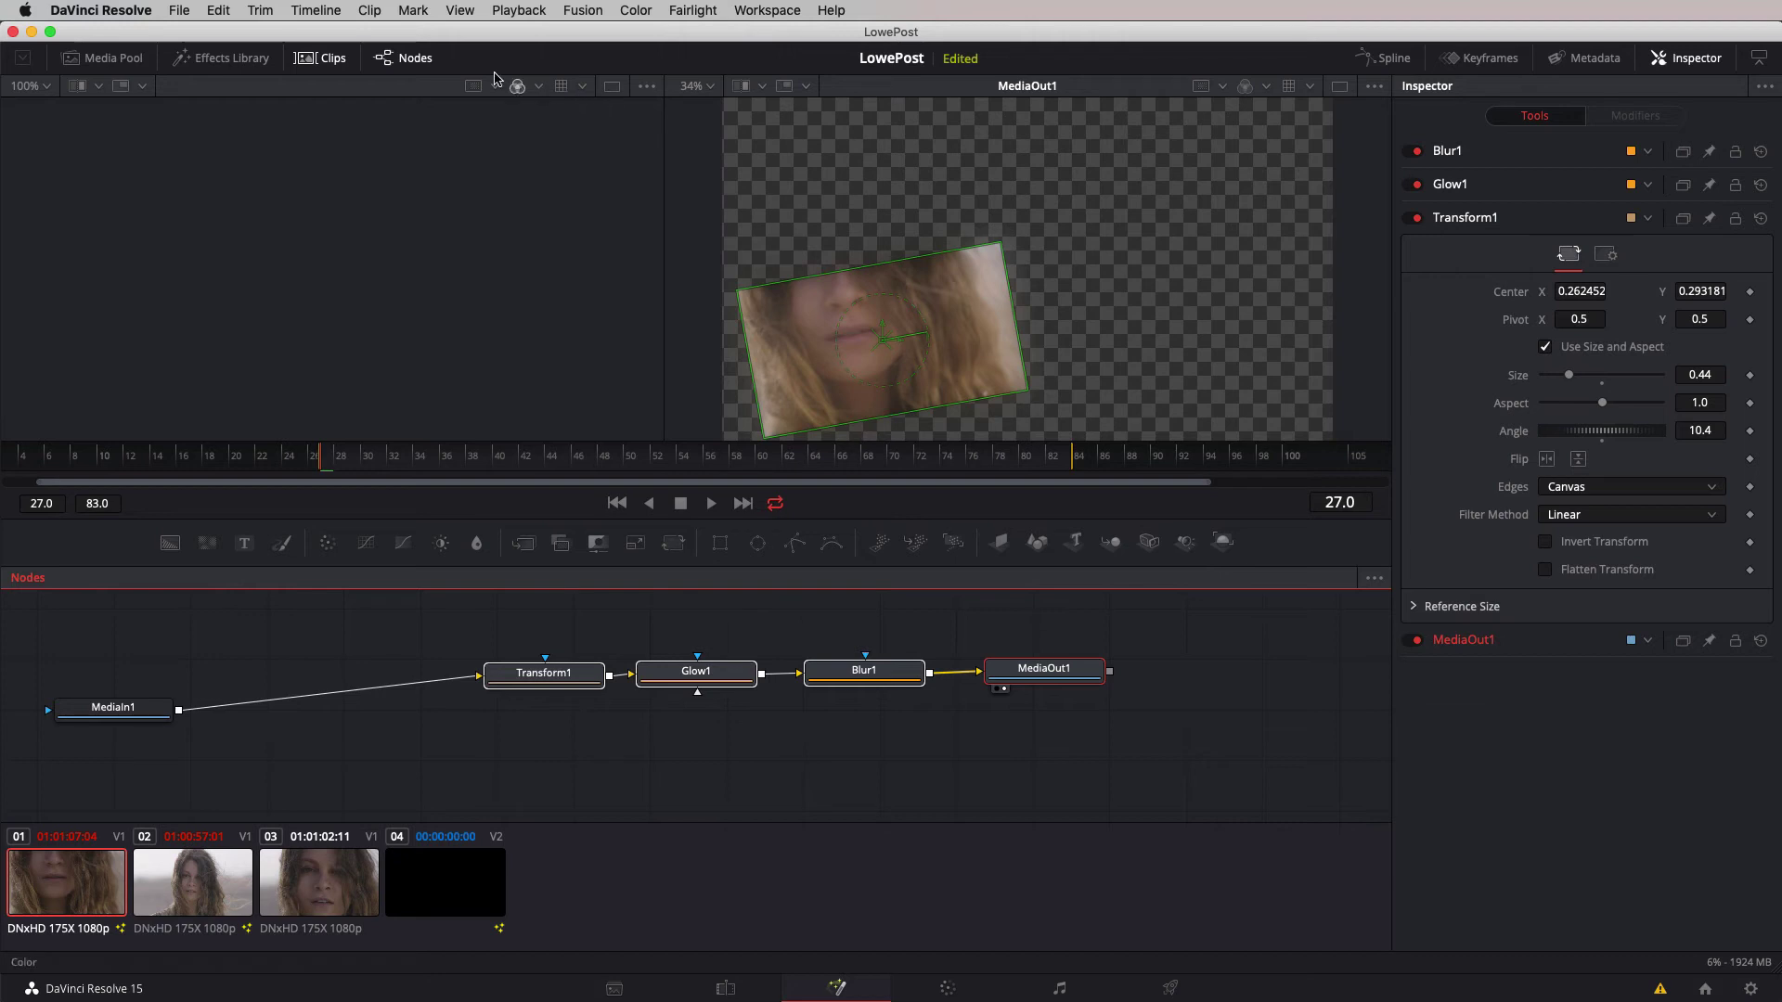
{"action": "left_click", "coordinate": [333, 58]}
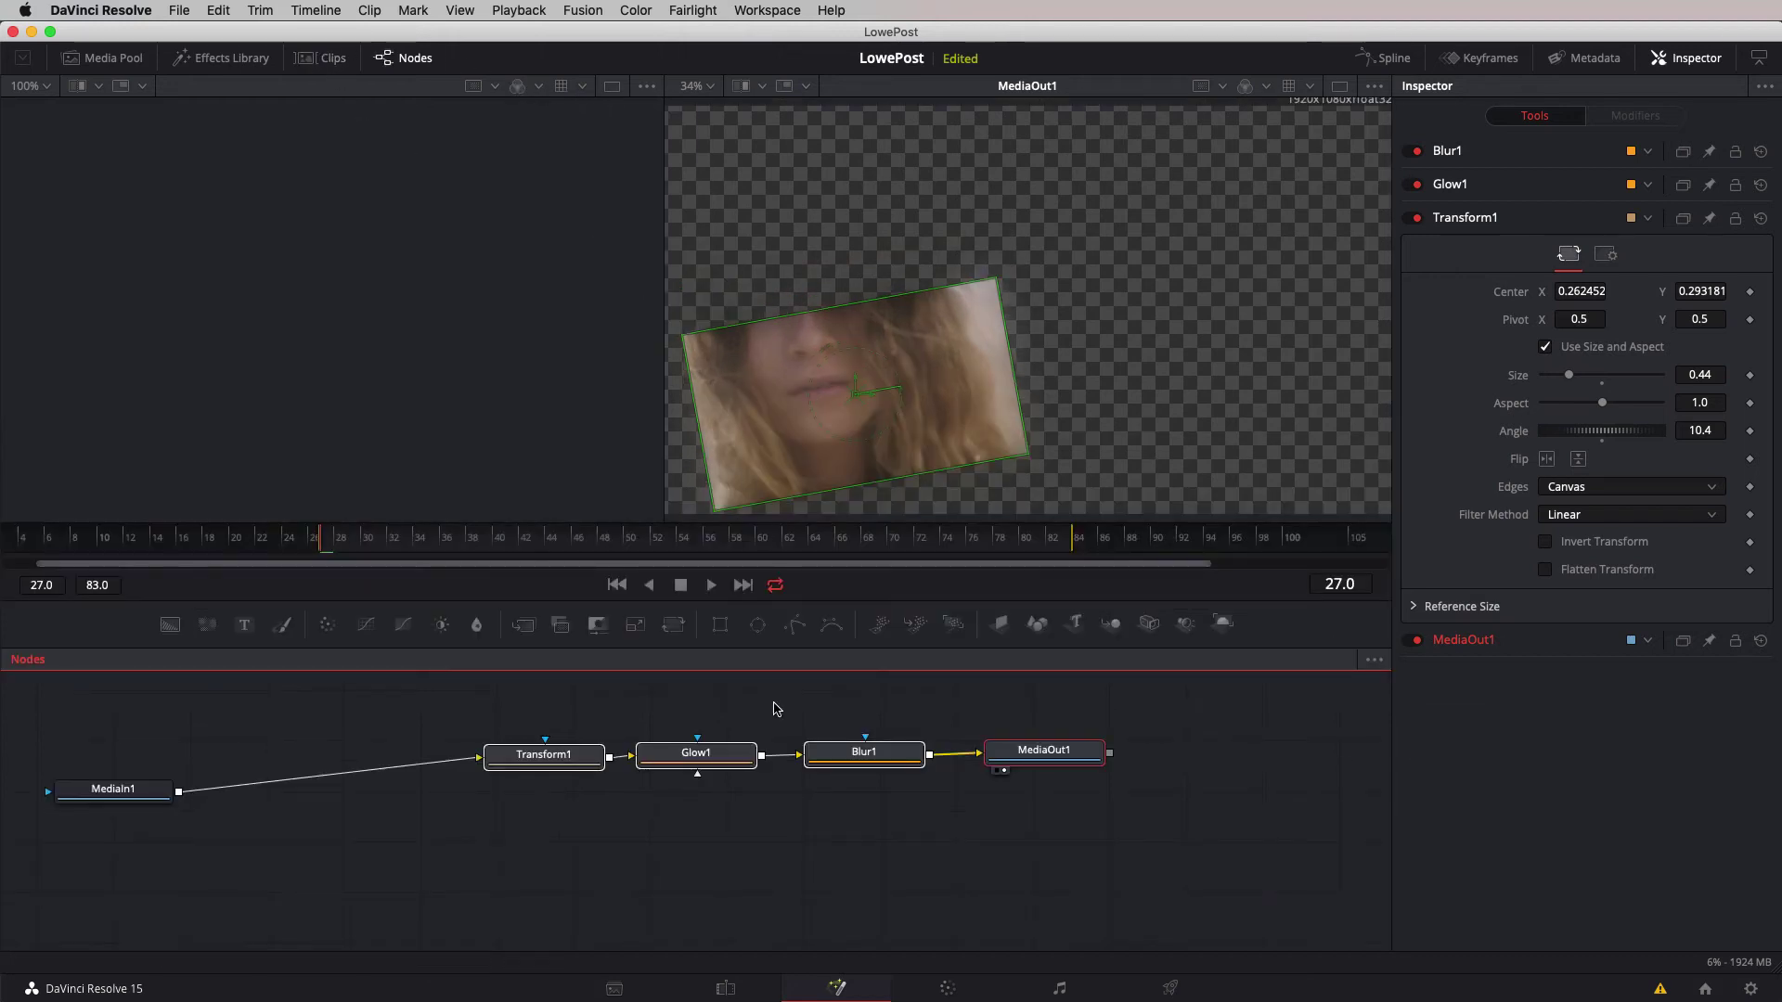
Reset the Fusion compositions of the first and second clips on the Edit timeline.
{"action": "left_click", "coordinate": [724, 991]}
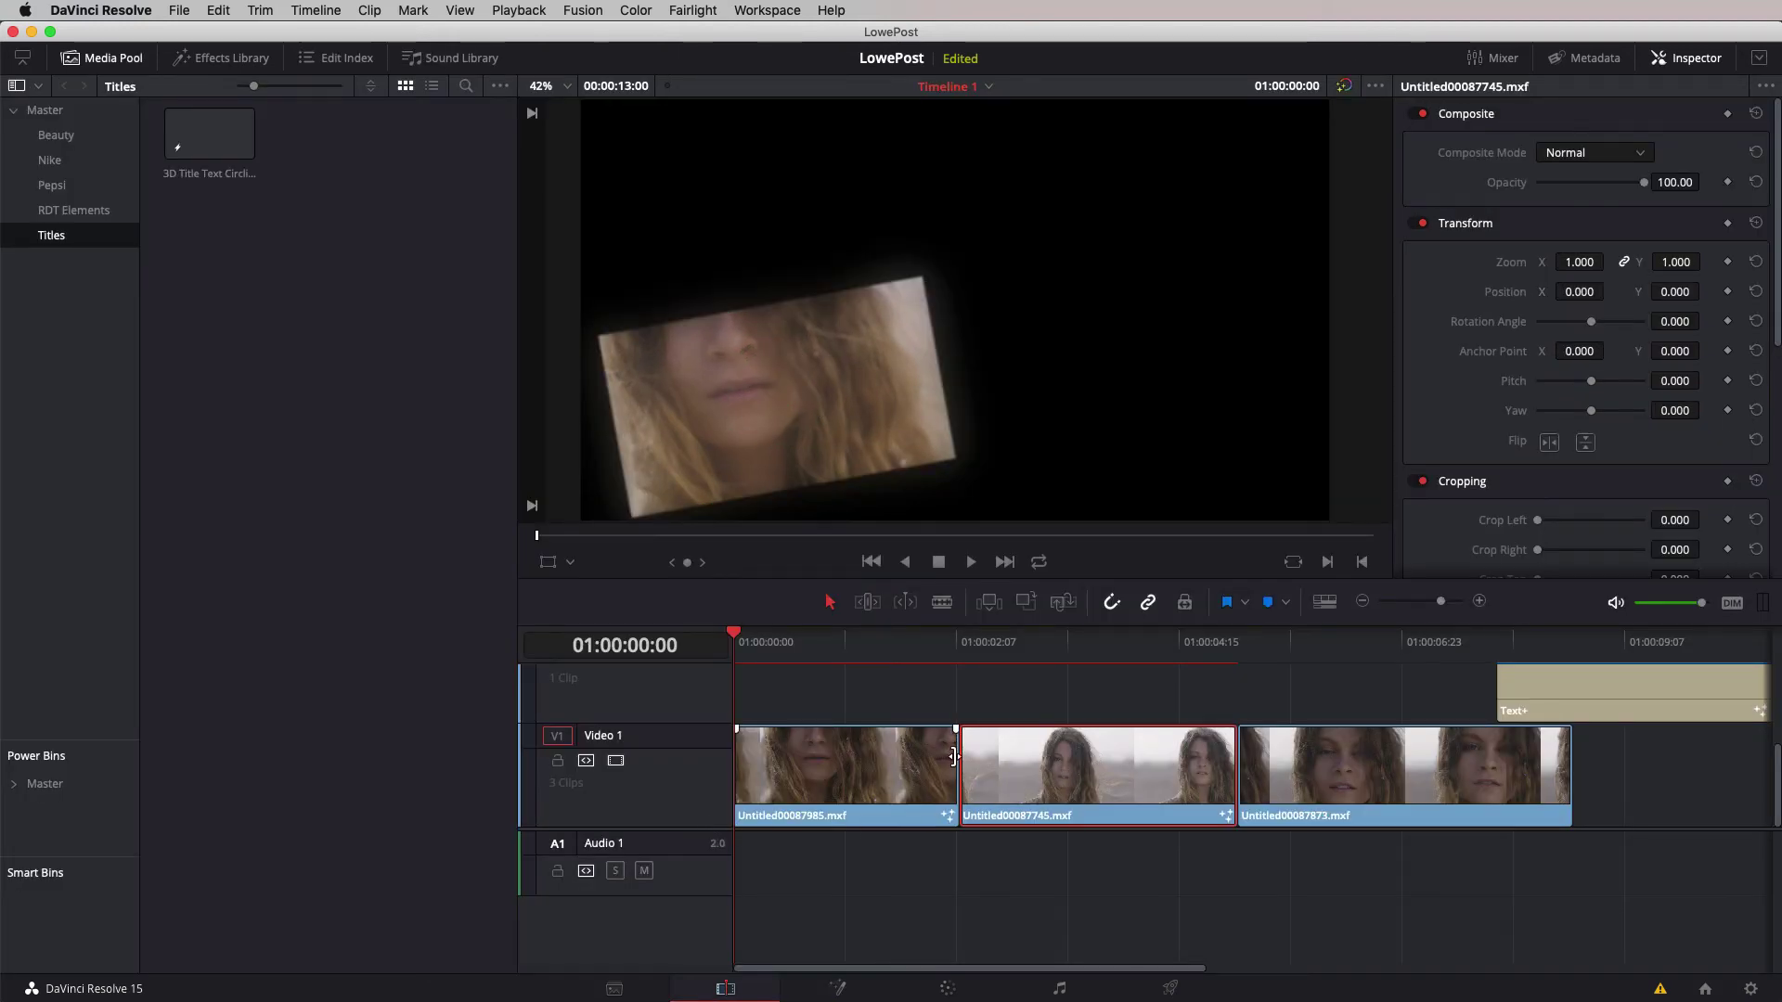
{"action": "right_click", "coordinate": [896, 770]}
{"action": "left_click", "coordinate": [979, 961]}
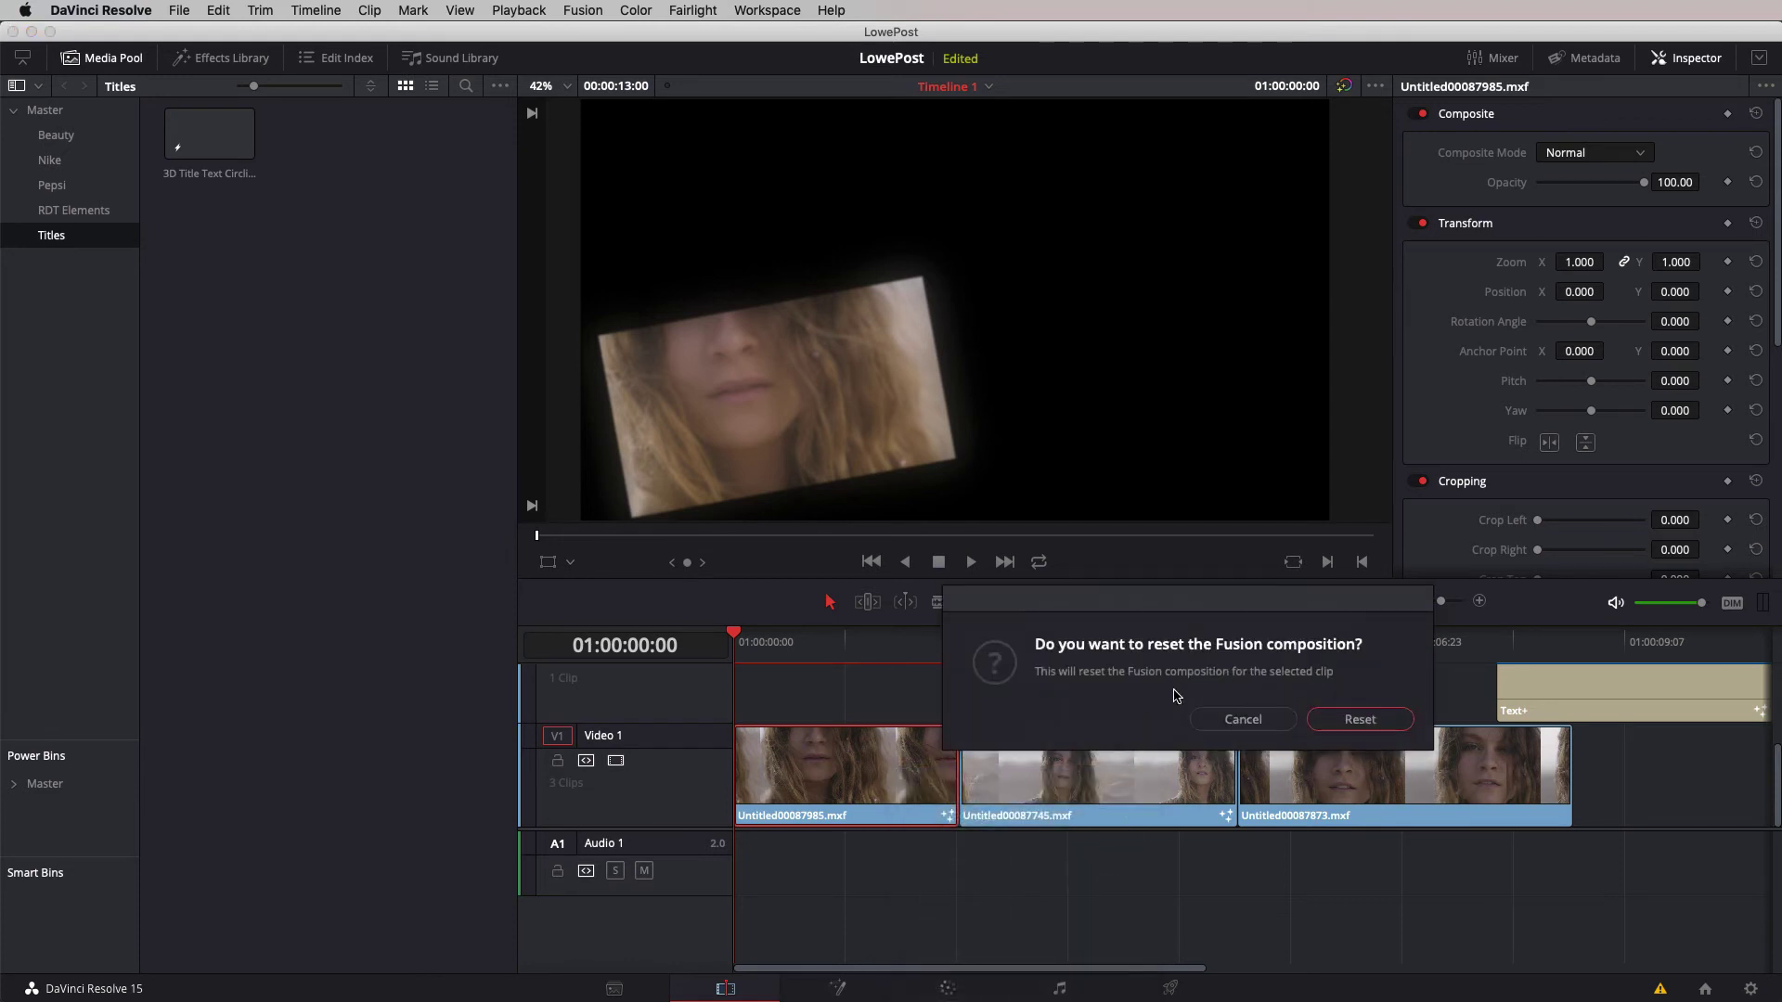
{"action": "left_click", "coordinate": [1360, 721]}
{"action": "right_click", "coordinate": [1120, 752]}
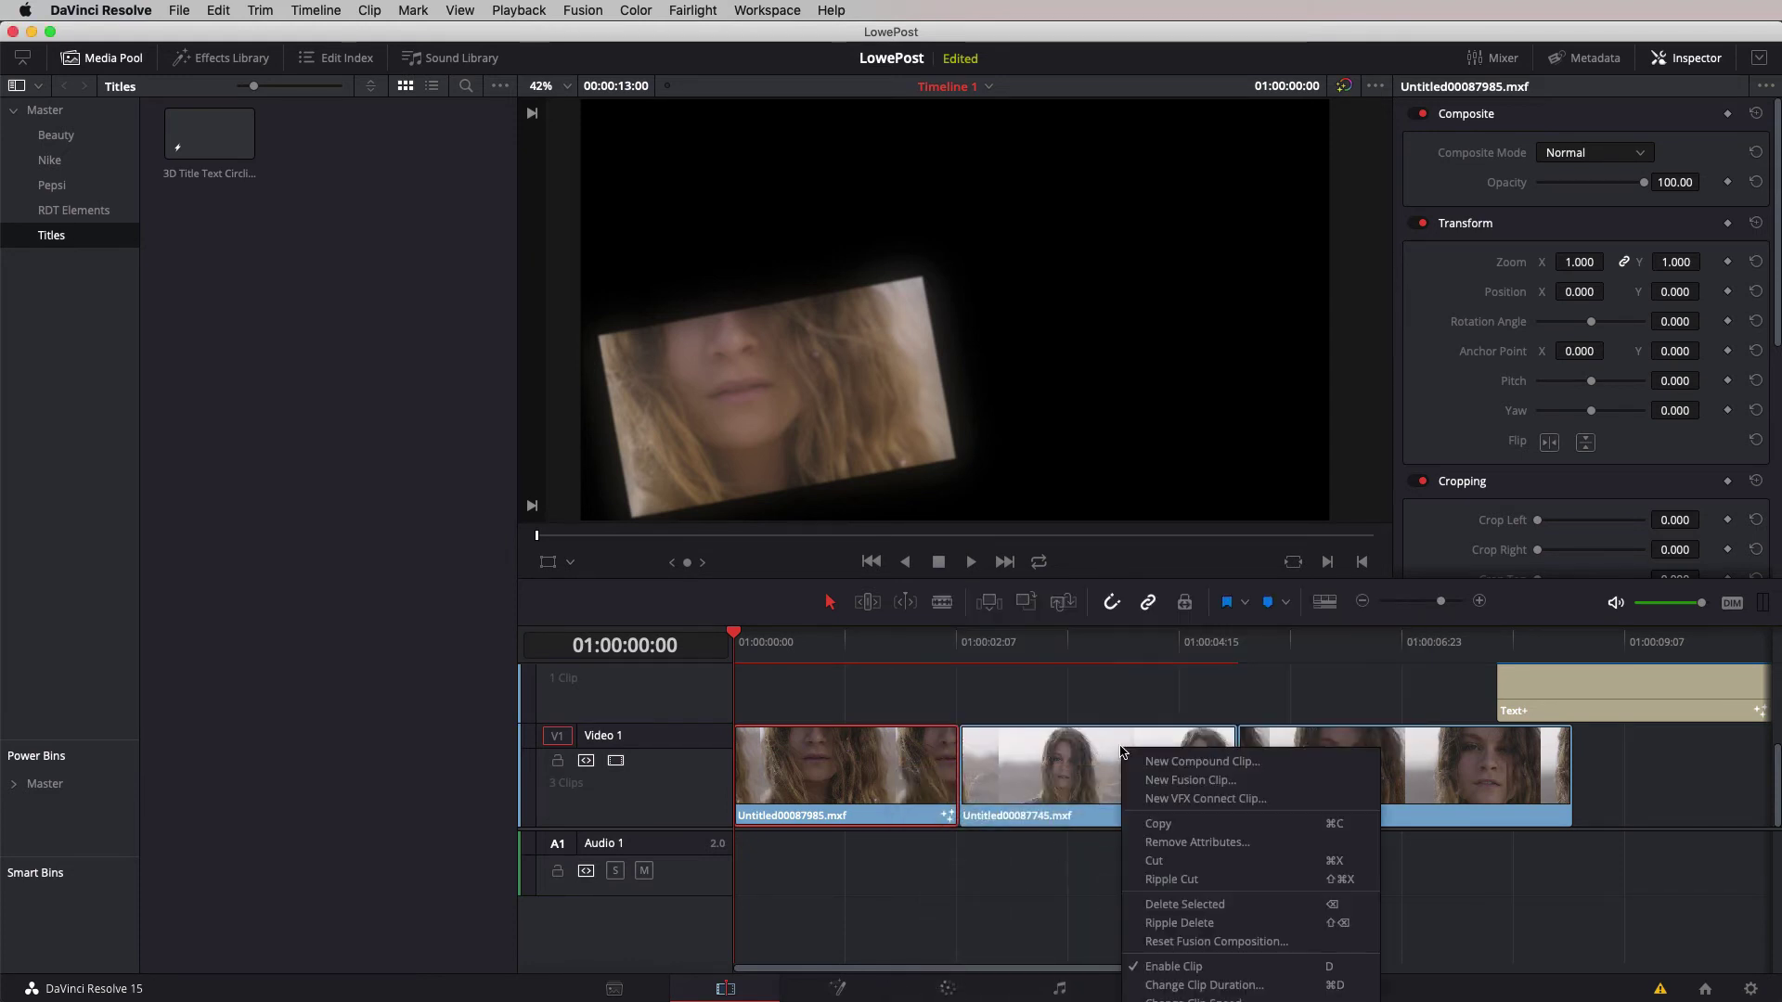
{"action": "left_click", "coordinate": [1166, 943]}
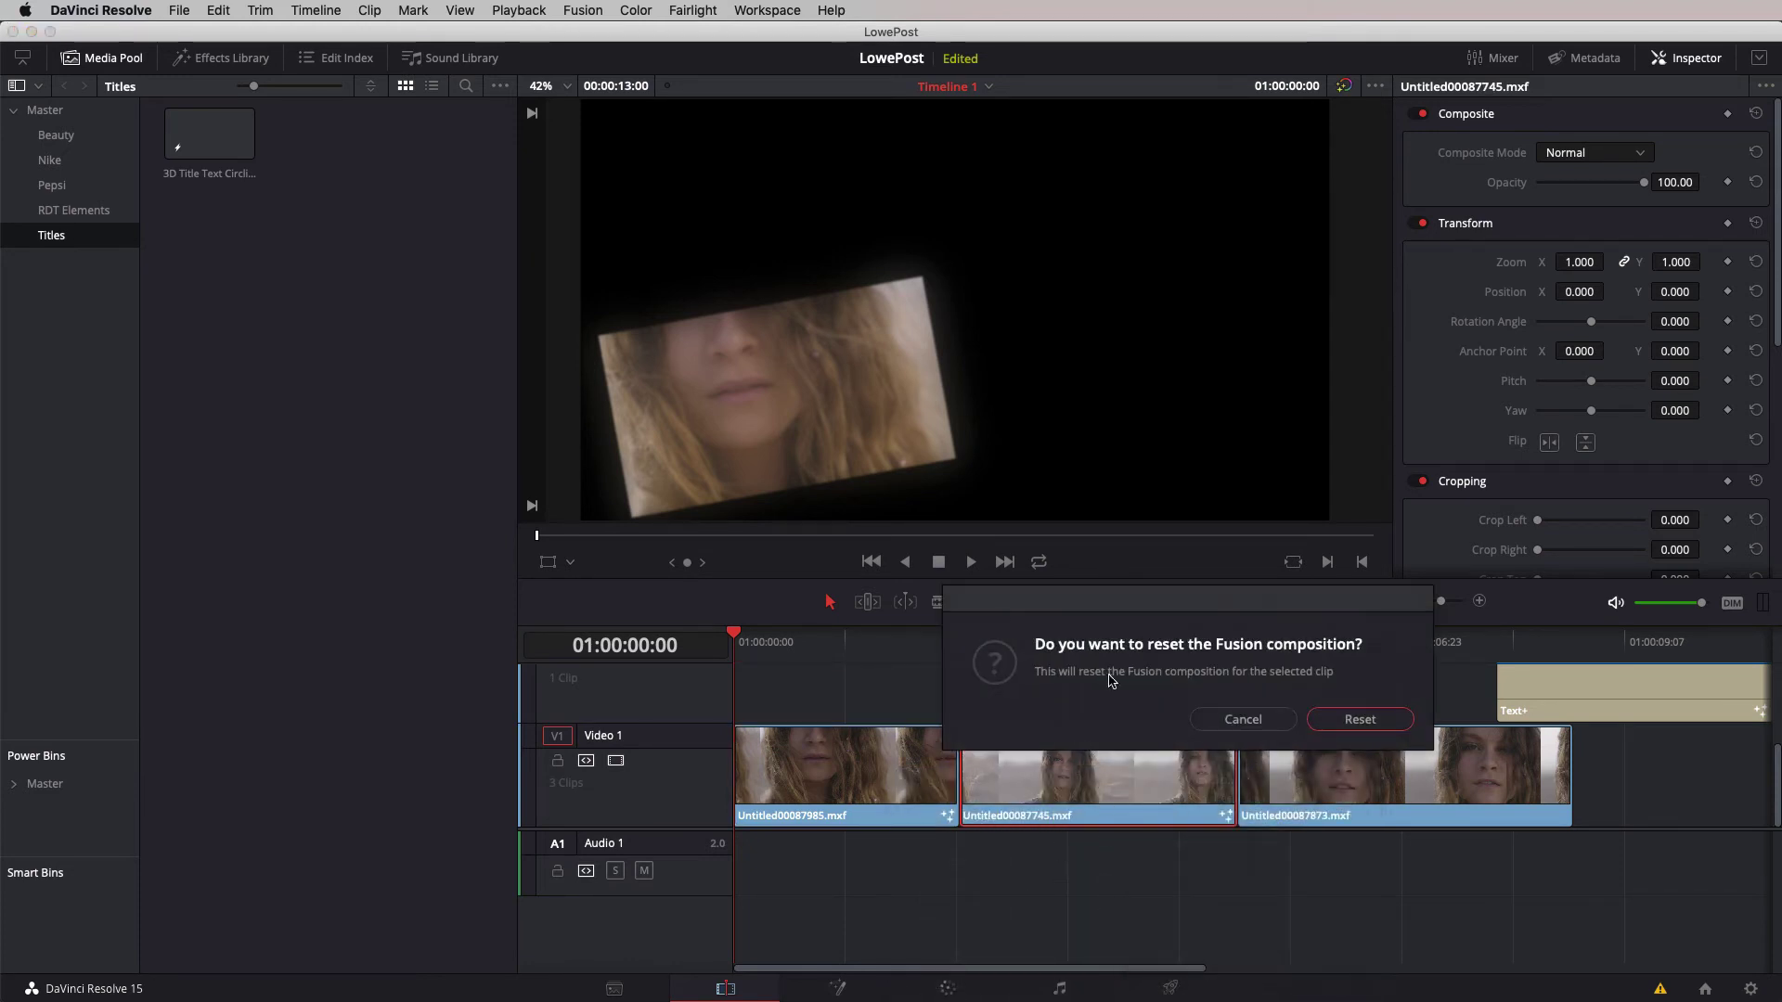
{"action": "left_click", "coordinate": [1361, 721]}
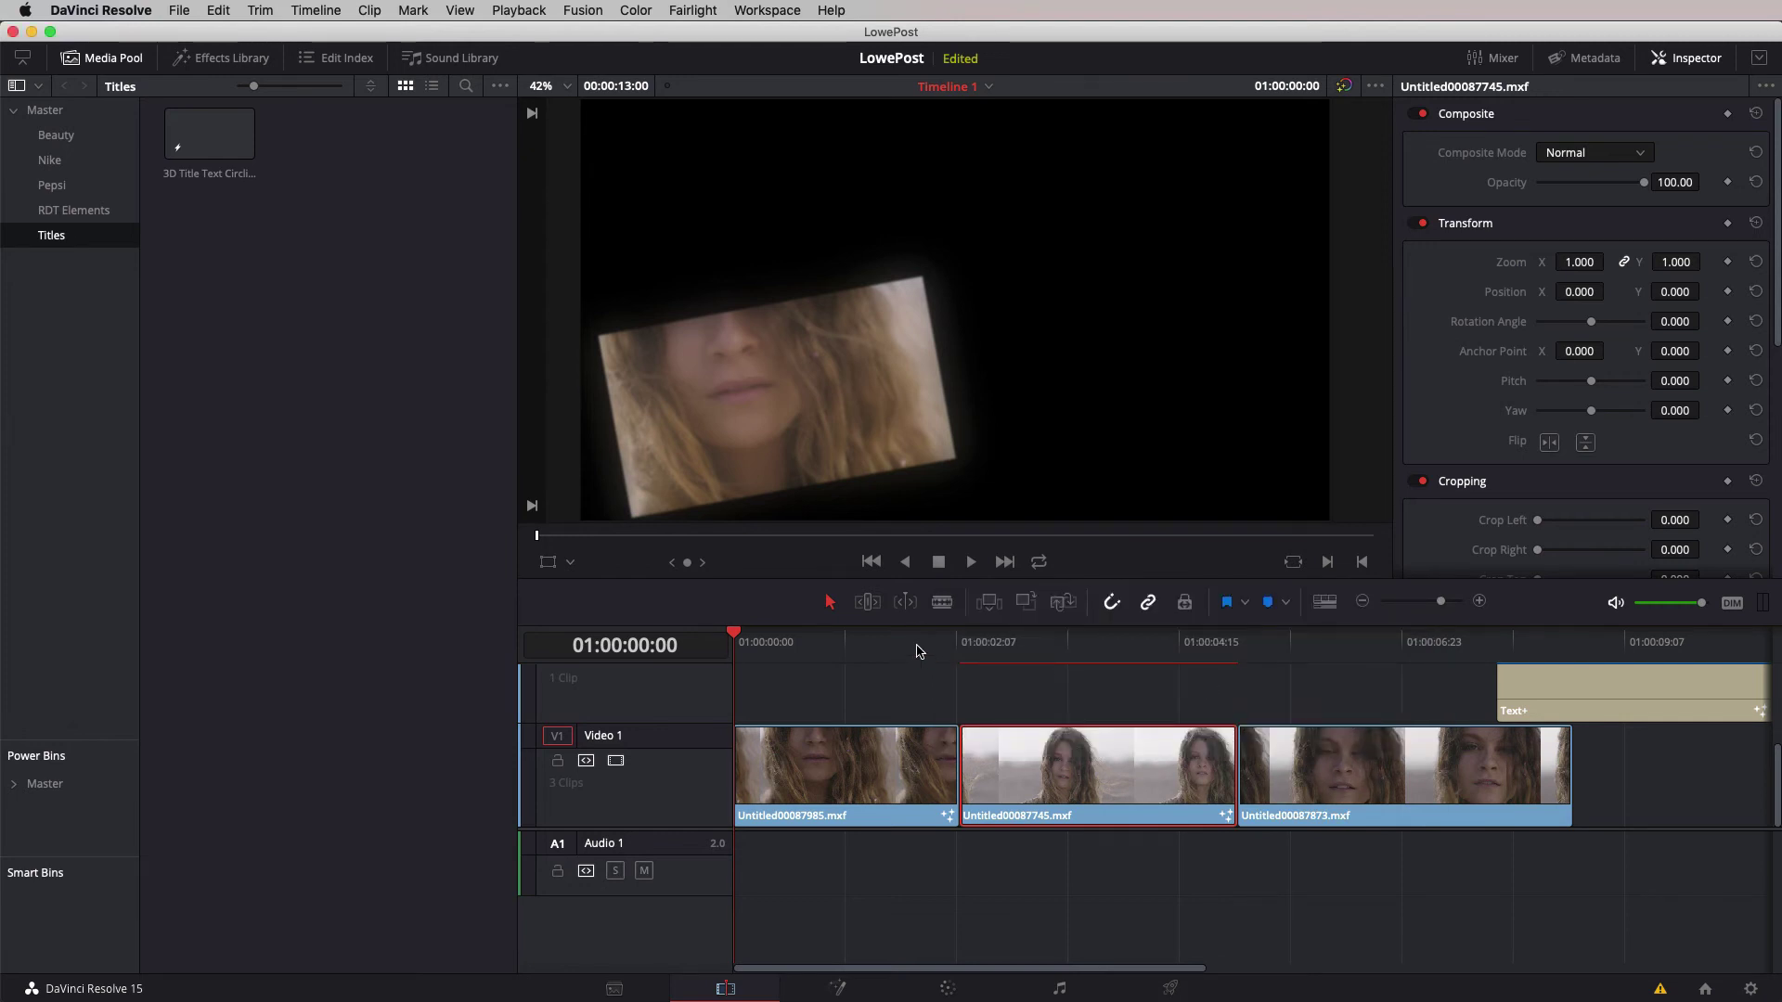
Move the Text+ title left so it starts near 01:00:02:17 over the second clip.
{"action": "left_click_drag", "start_coordinate": [920, 642], "coordinate": [1091, 644]}
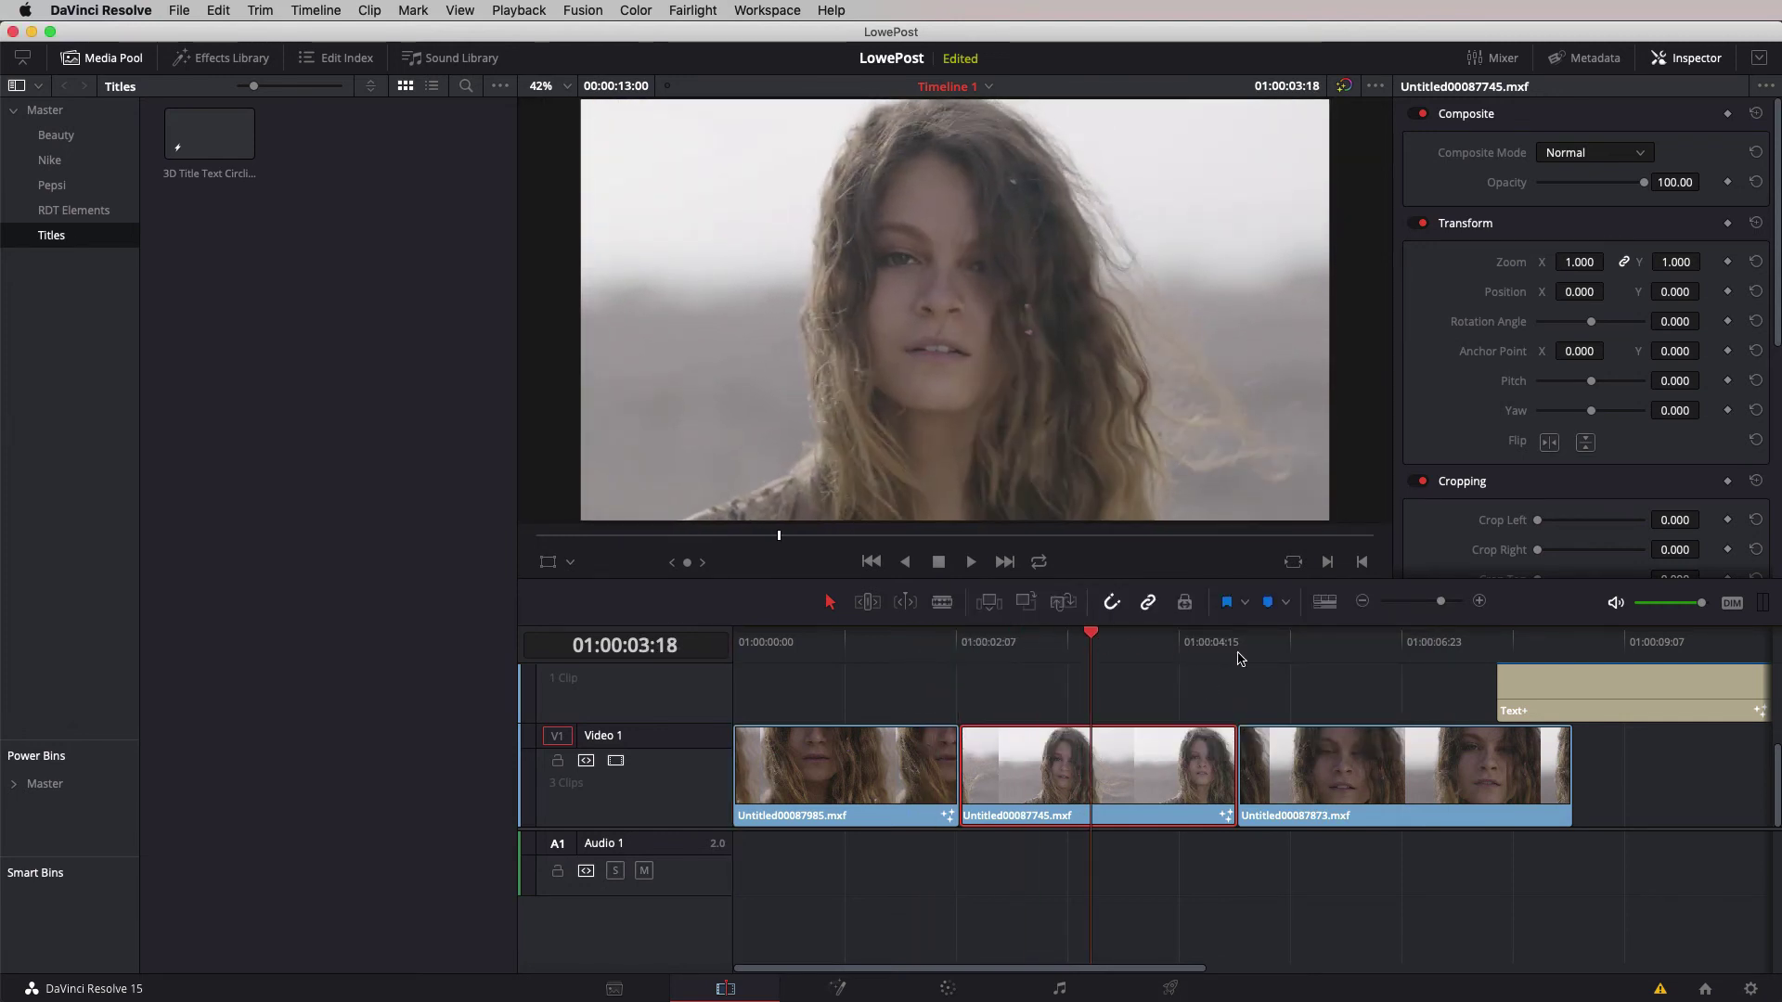
{"action": "left_click_drag", "start_coordinate": [1634, 692], "coordinate": [994, 689]}
{"action": "left_click_drag", "start_coordinate": [1086, 641], "coordinate": [1123, 670]}
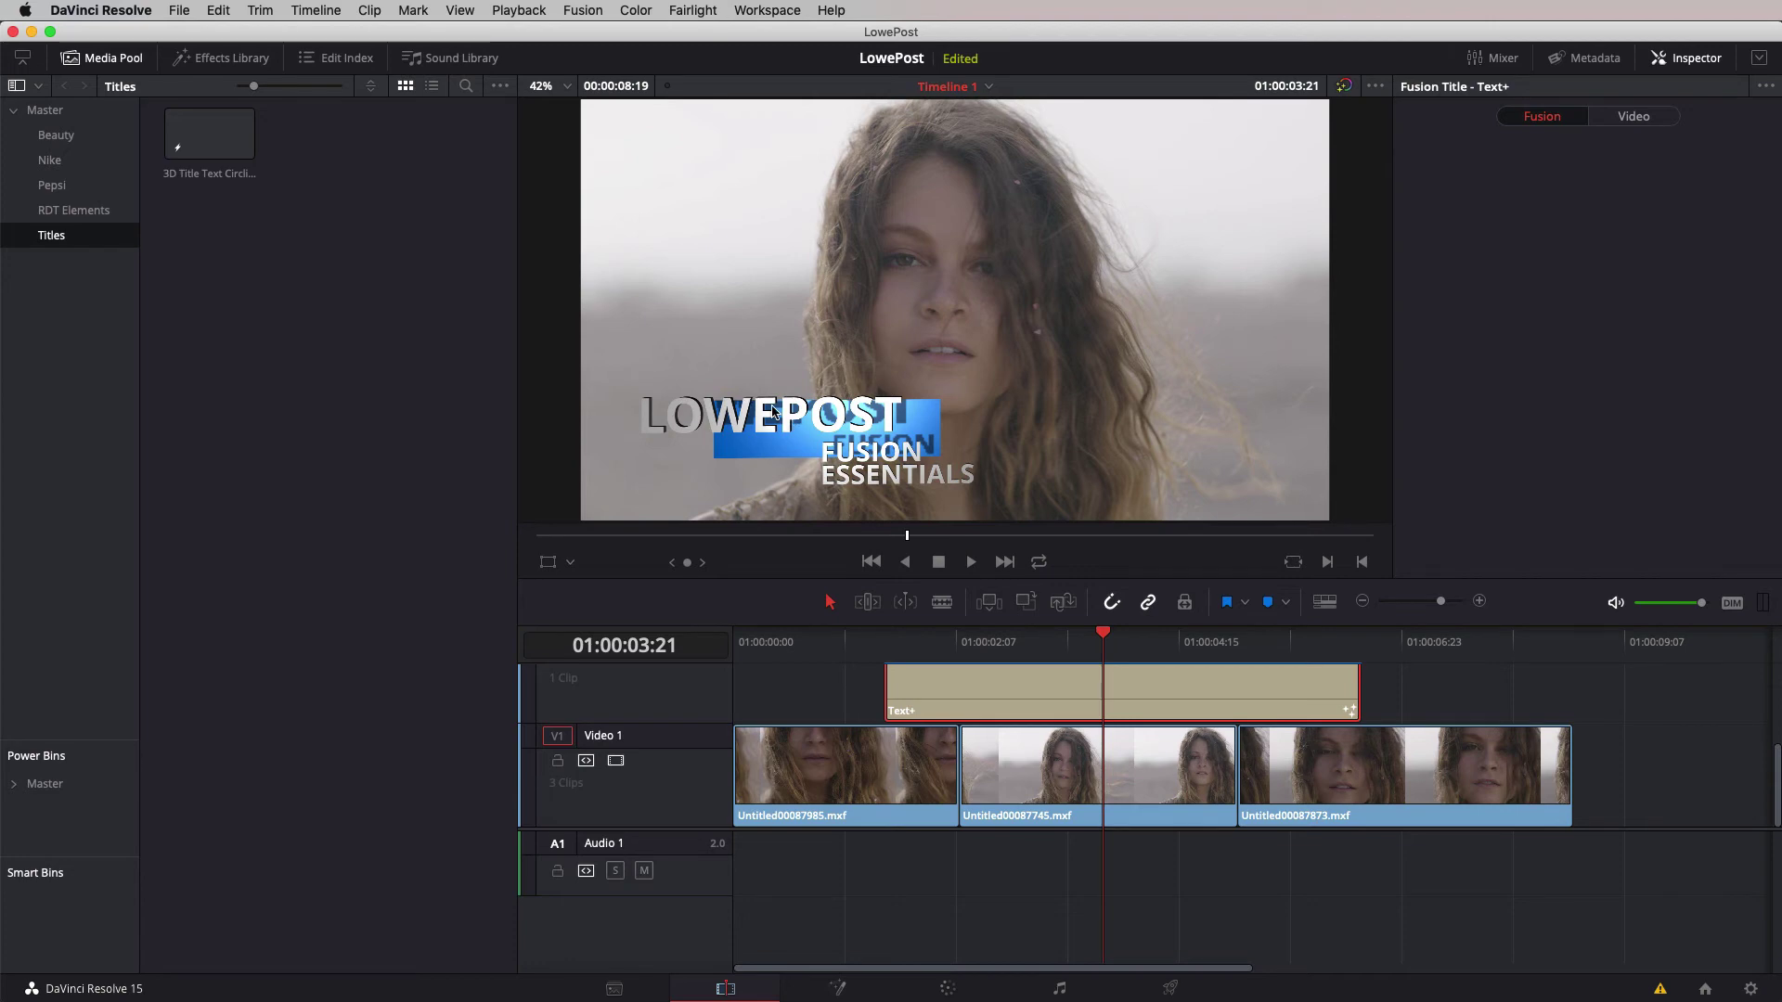
Swap the Media Pool for the Effects Library and view the Text+ title's 3D node tree in Fusion.
{"action": "left_click", "coordinate": [102, 58]}
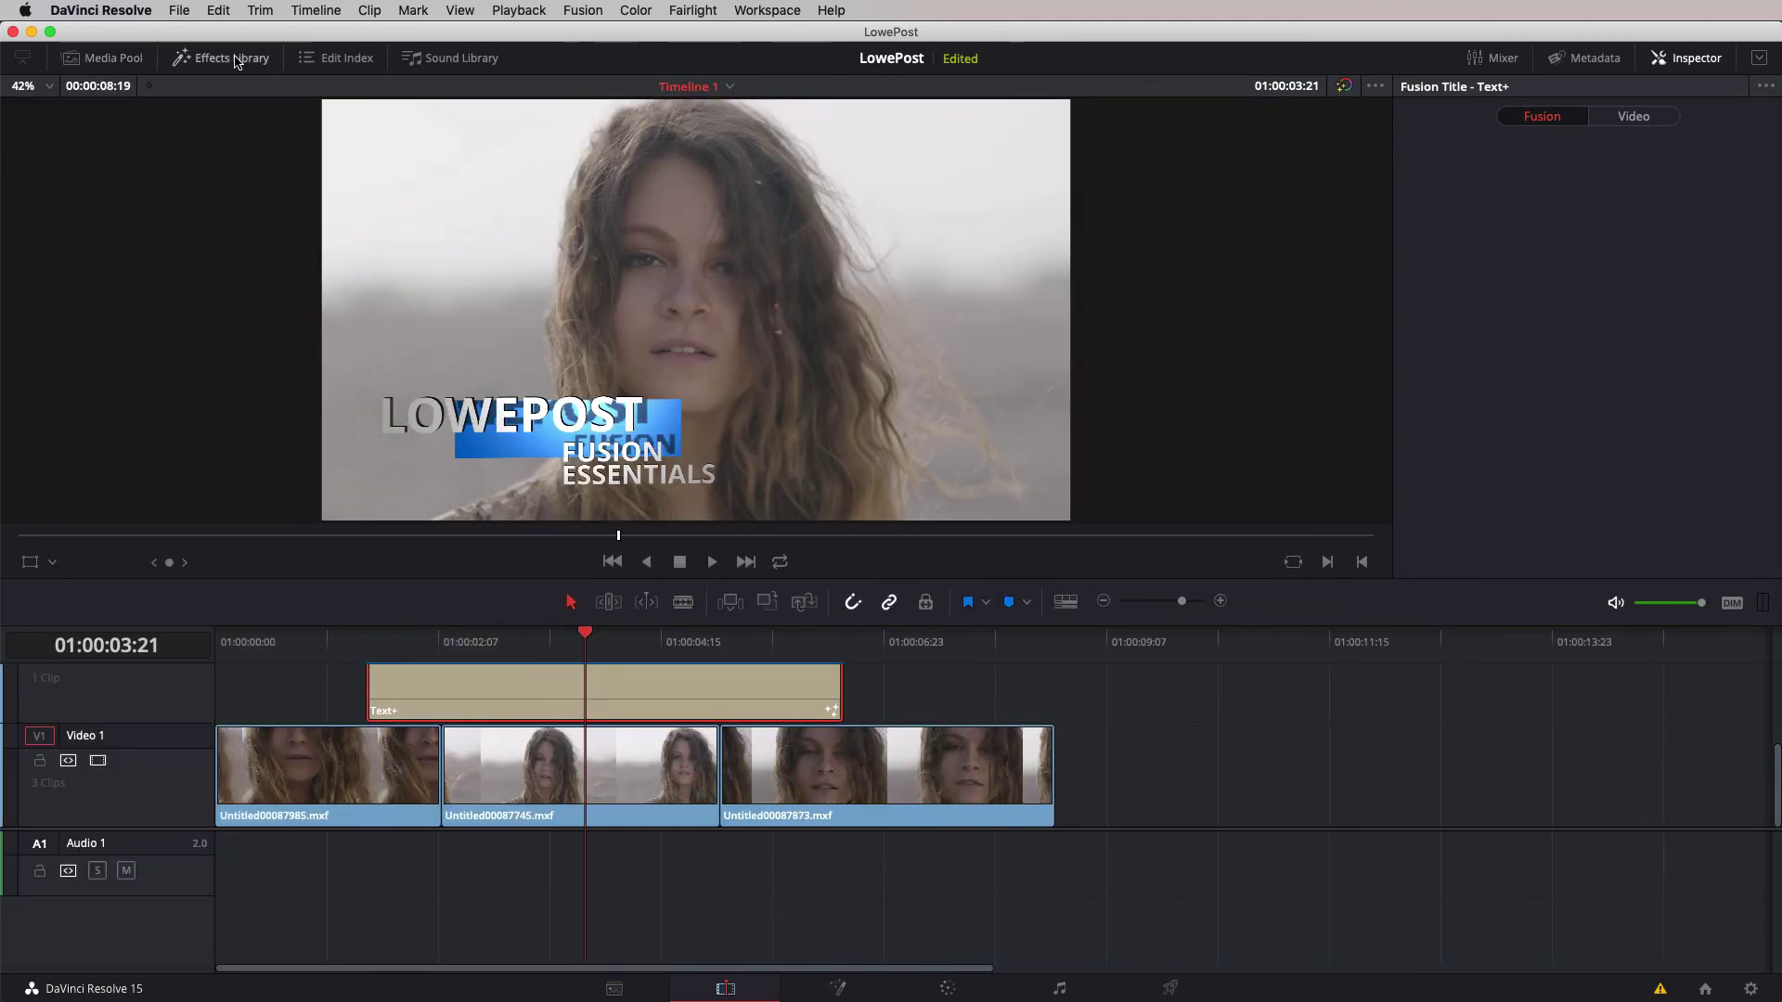
{"action": "left_click", "coordinate": [232, 57]}
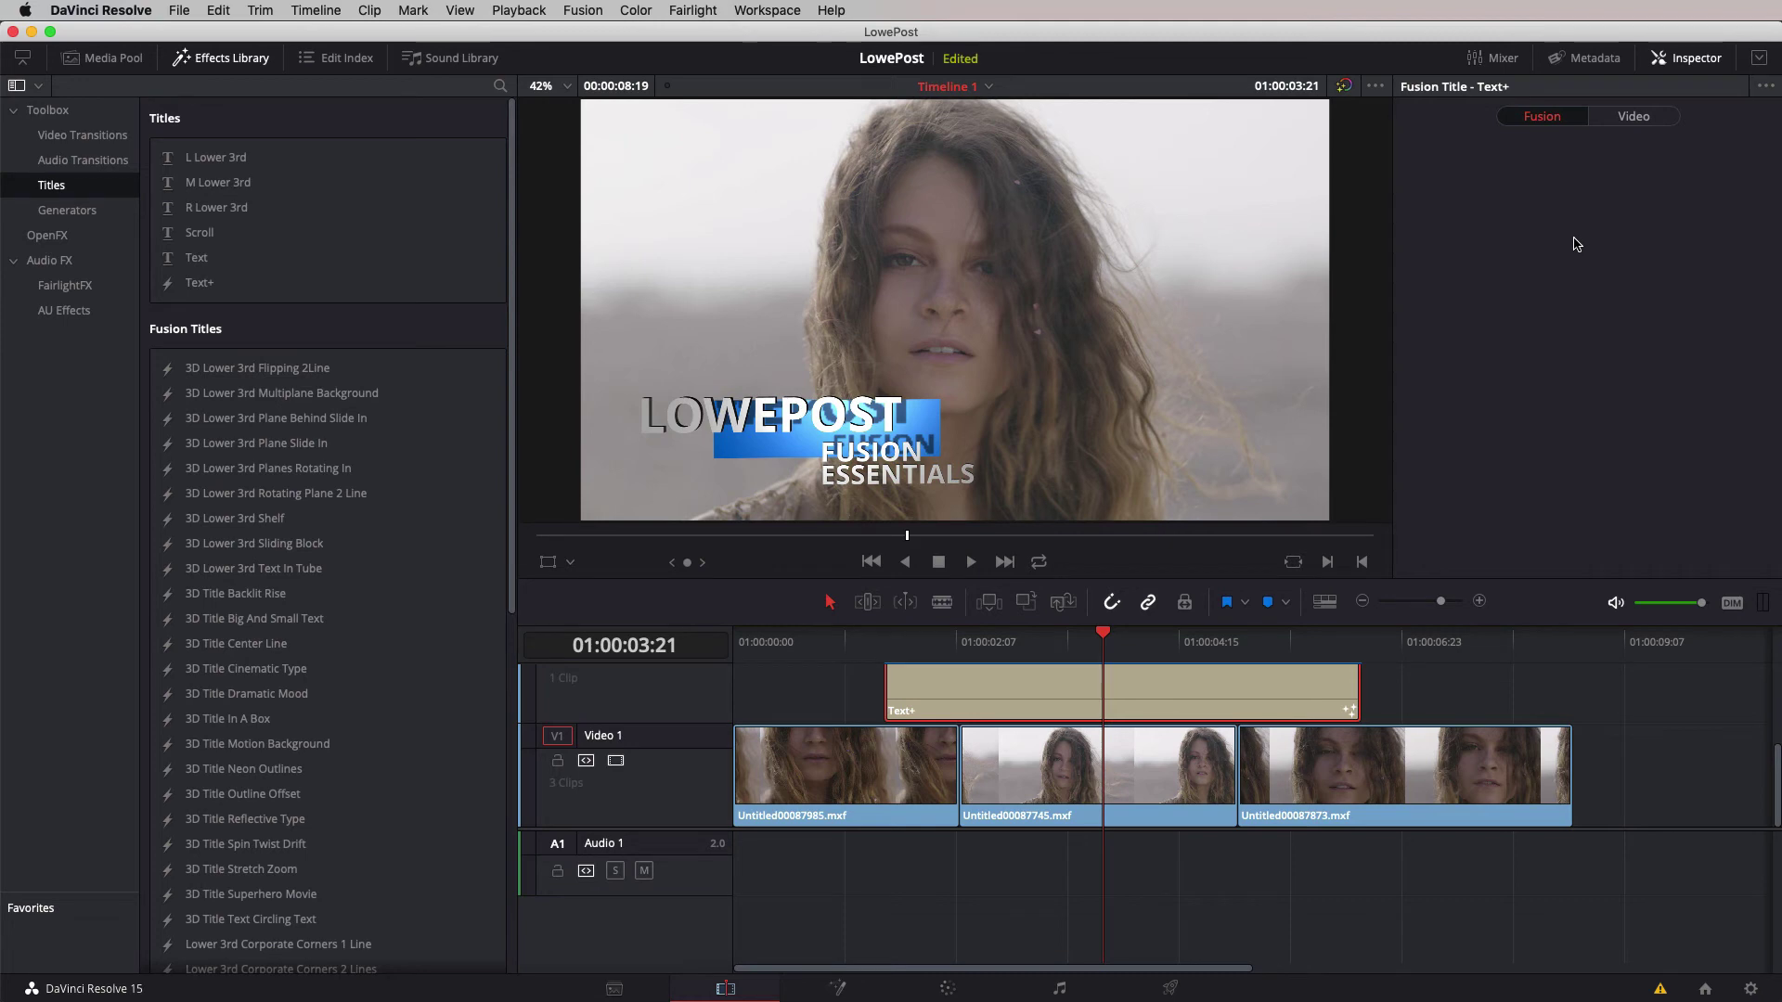
{"action": "left_click", "coordinate": [835, 986]}
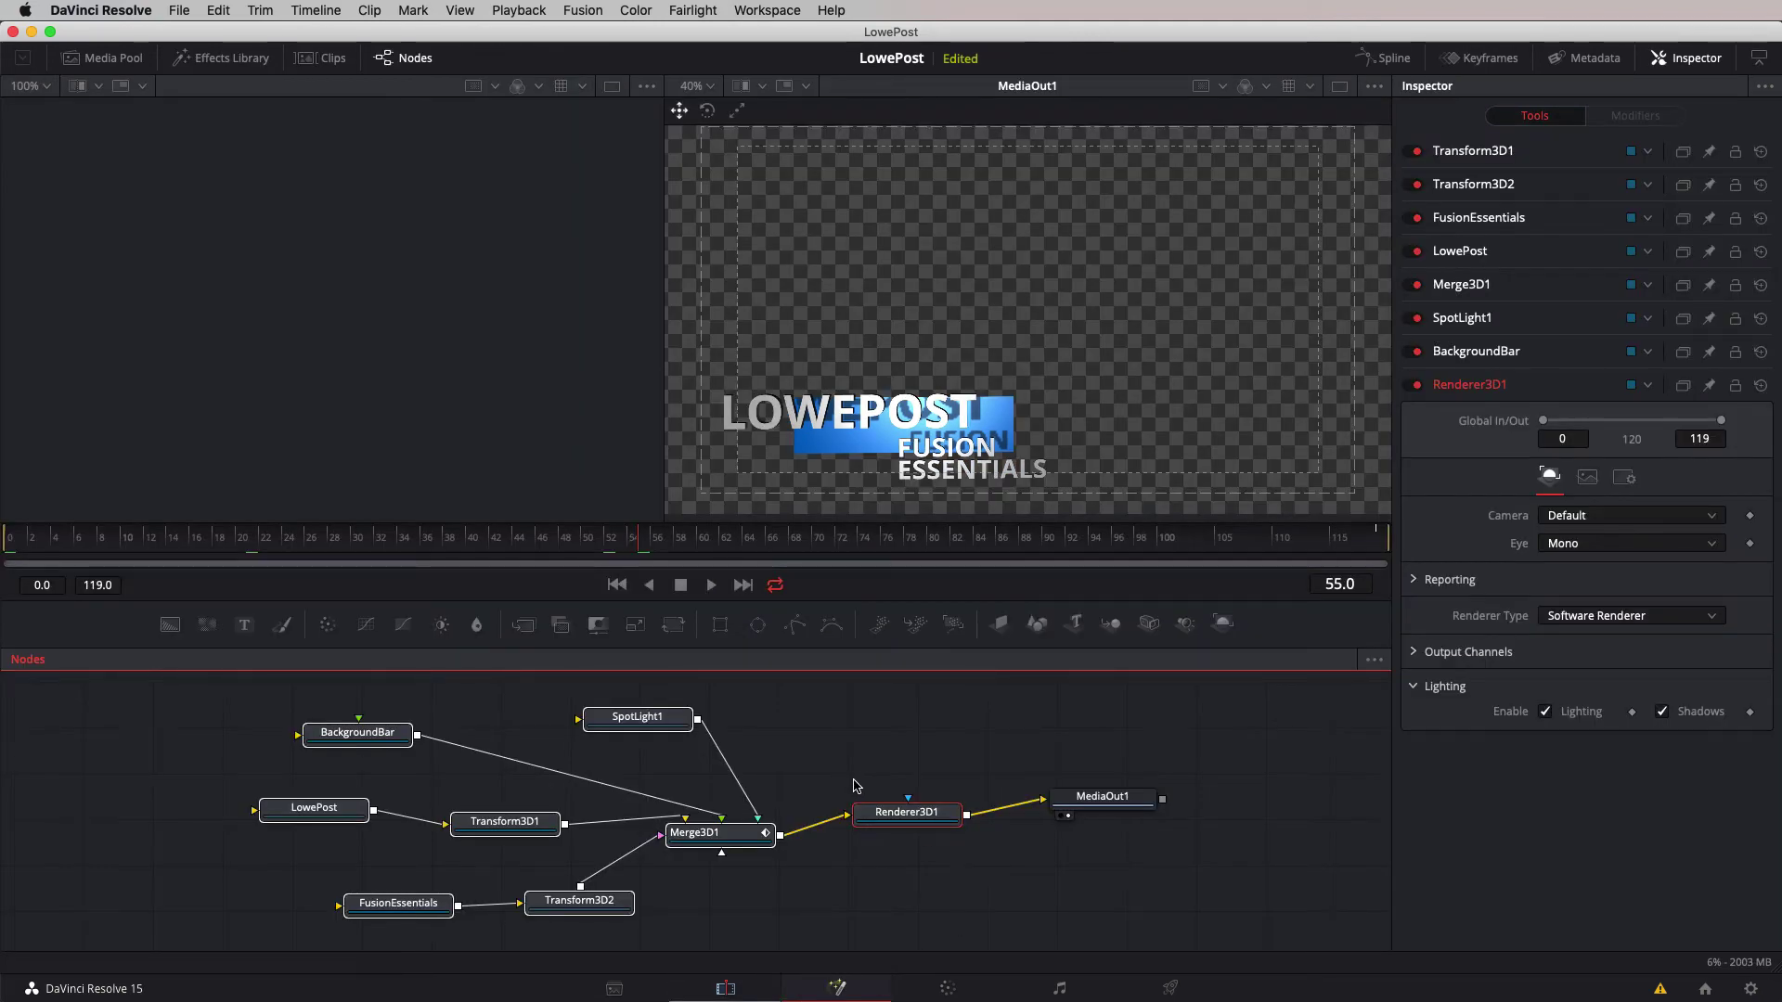
{"action": "scroll", "coordinate": [886, 780], "scroll_direction": "left", "scroll_amount": 3}
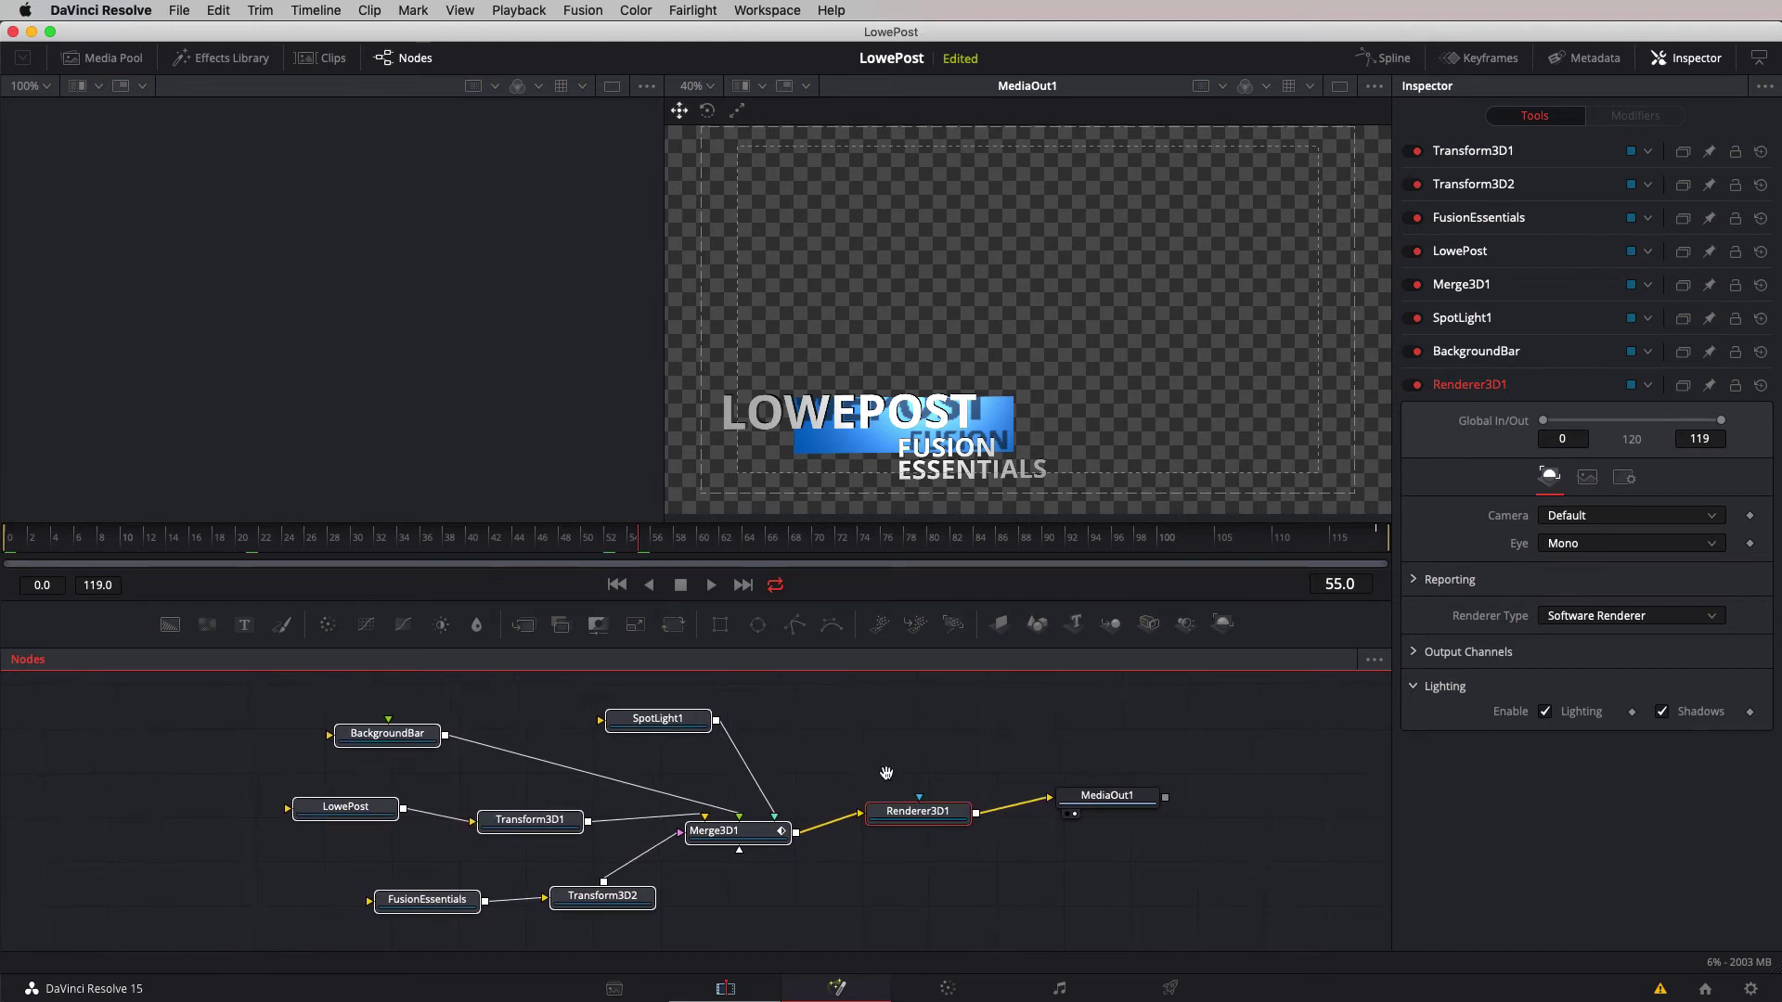
Scrub the title animation, then marquee-select all title nodes except MediaOut1.
{"action": "scroll", "coordinate": [889, 775], "scroll_direction": "right", "scroll_amount": 2}
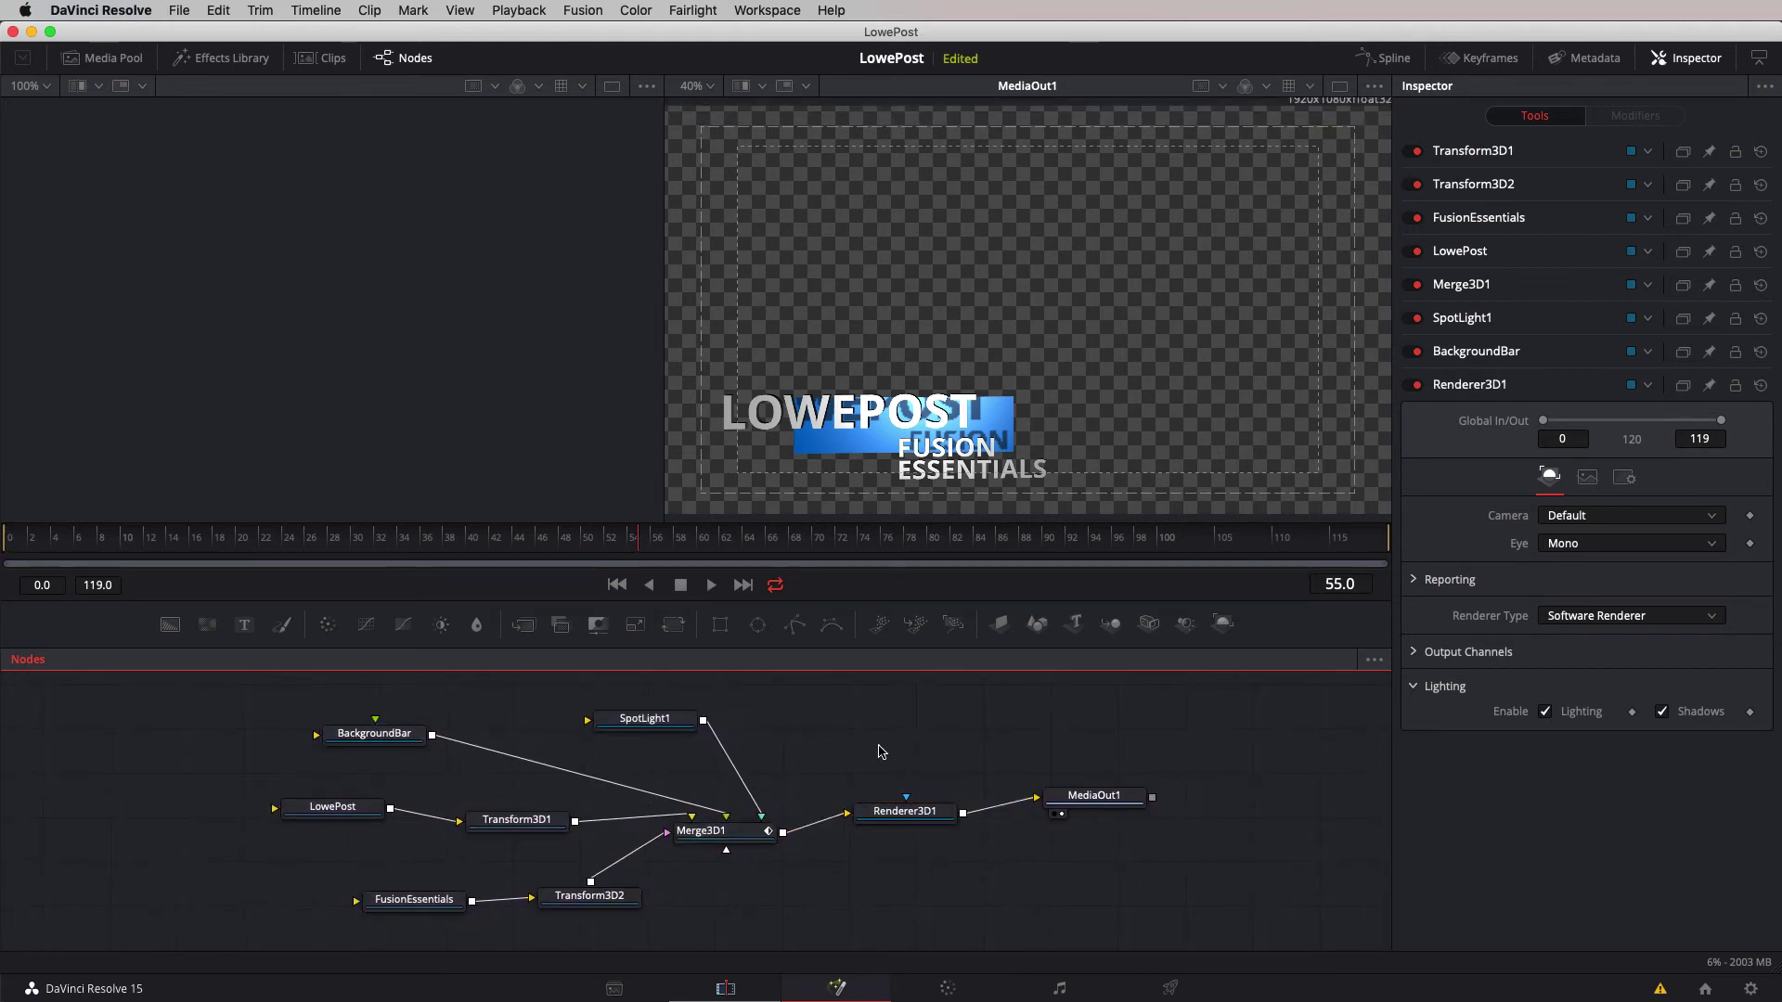
{"action": "left_click_drag", "start_coordinate": [575, 545], "coordinate": [746, 615]}
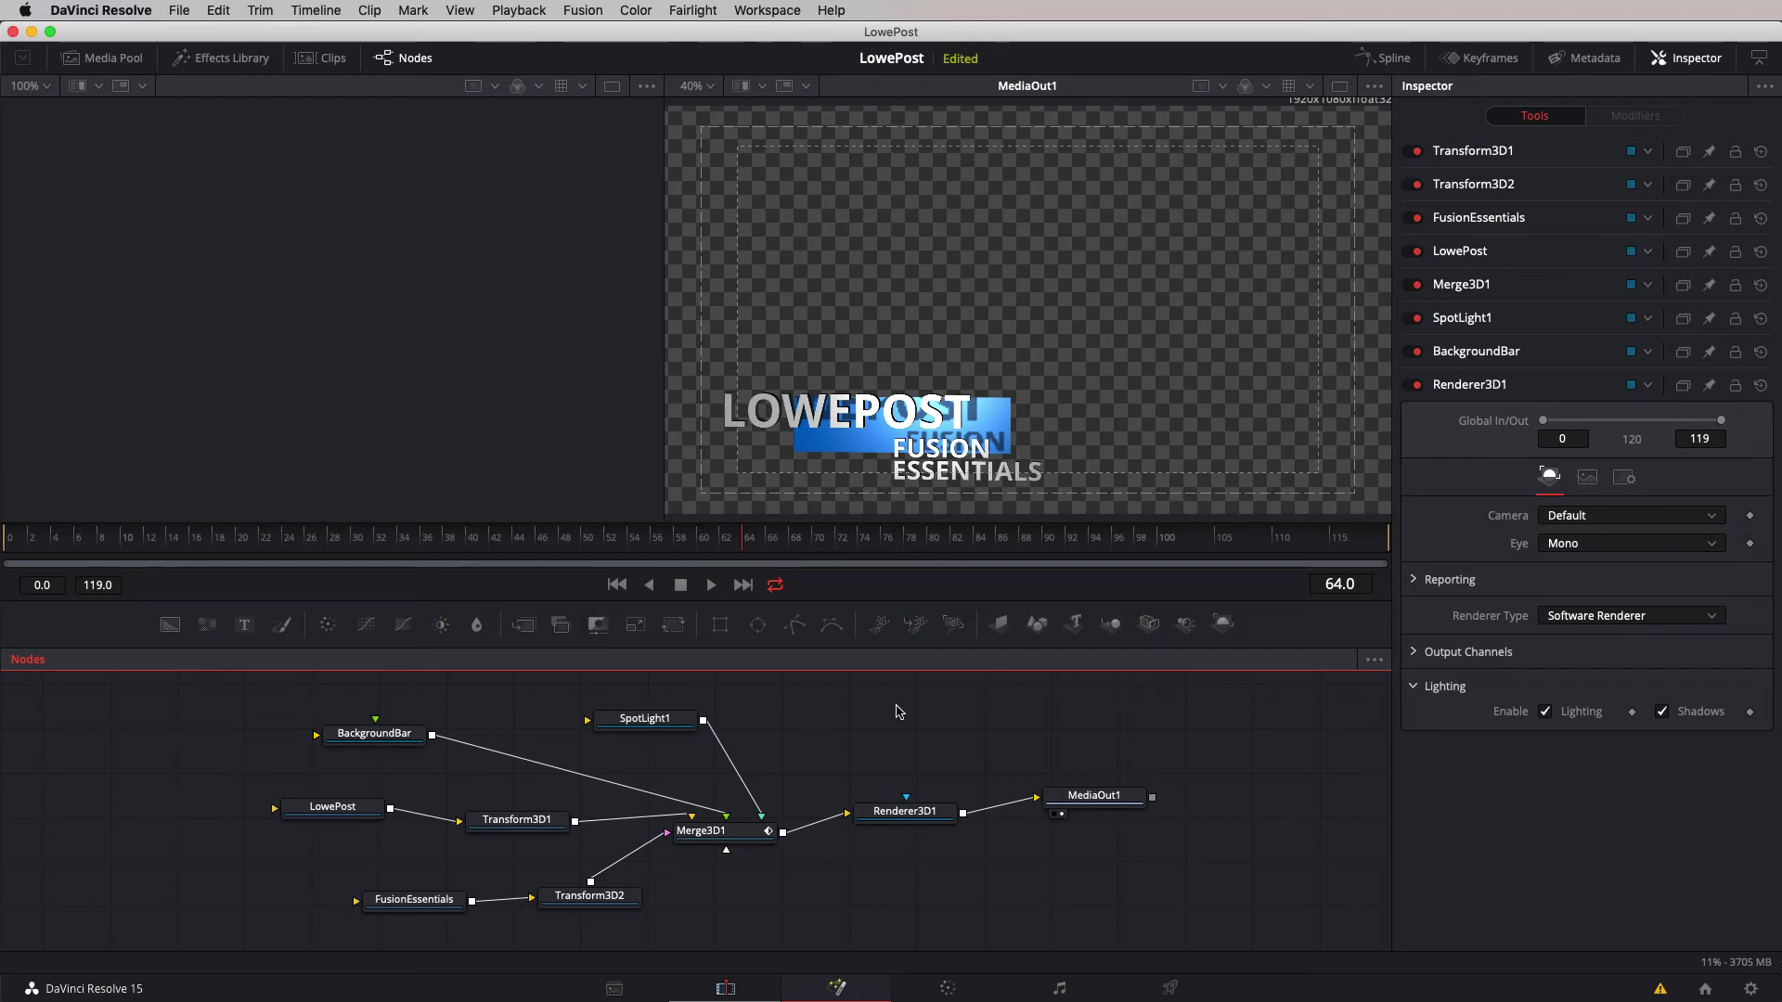
{"action": "left_click_drag", "start_coordinate": [929, 684], "coordinate": [253, 928]}
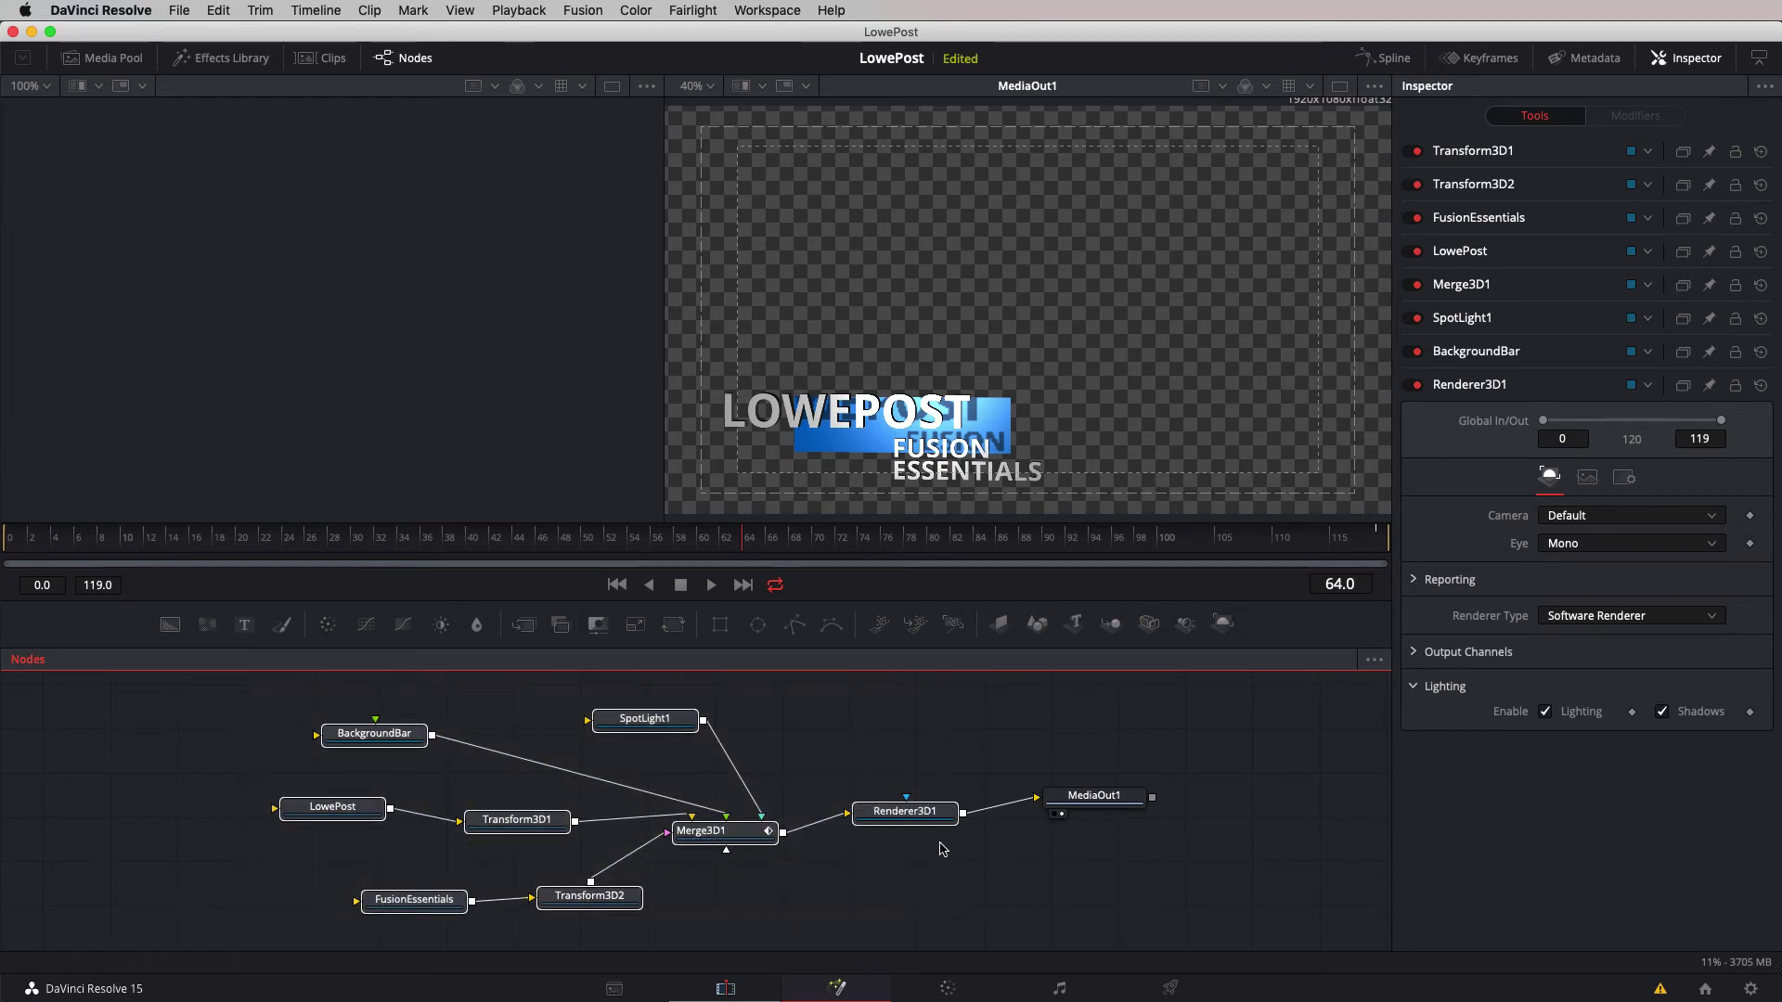
Create a macro from the selected title nodes, starting from SpotLight1.
{"action": "left_click", "coordinate": [647, 723]}
{"action": "right_click", "coordinate": [648, 723]}
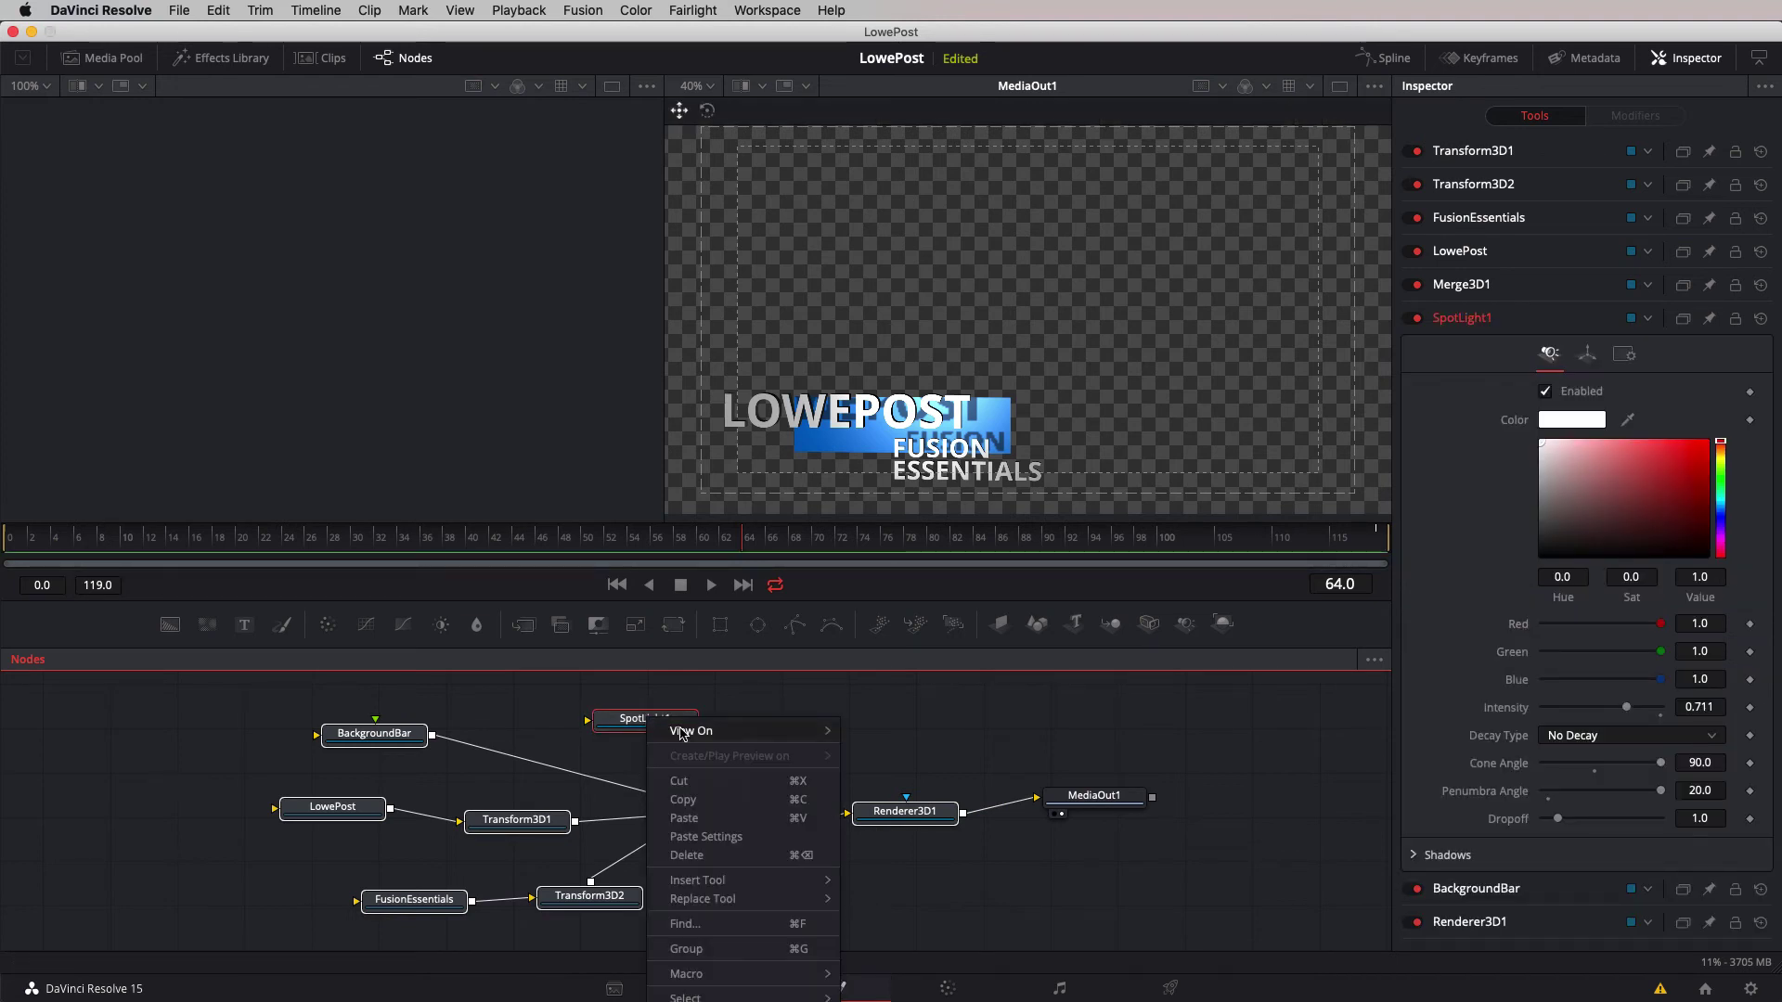
{"action": "mouse_move", "coordinate": [789, 973]}
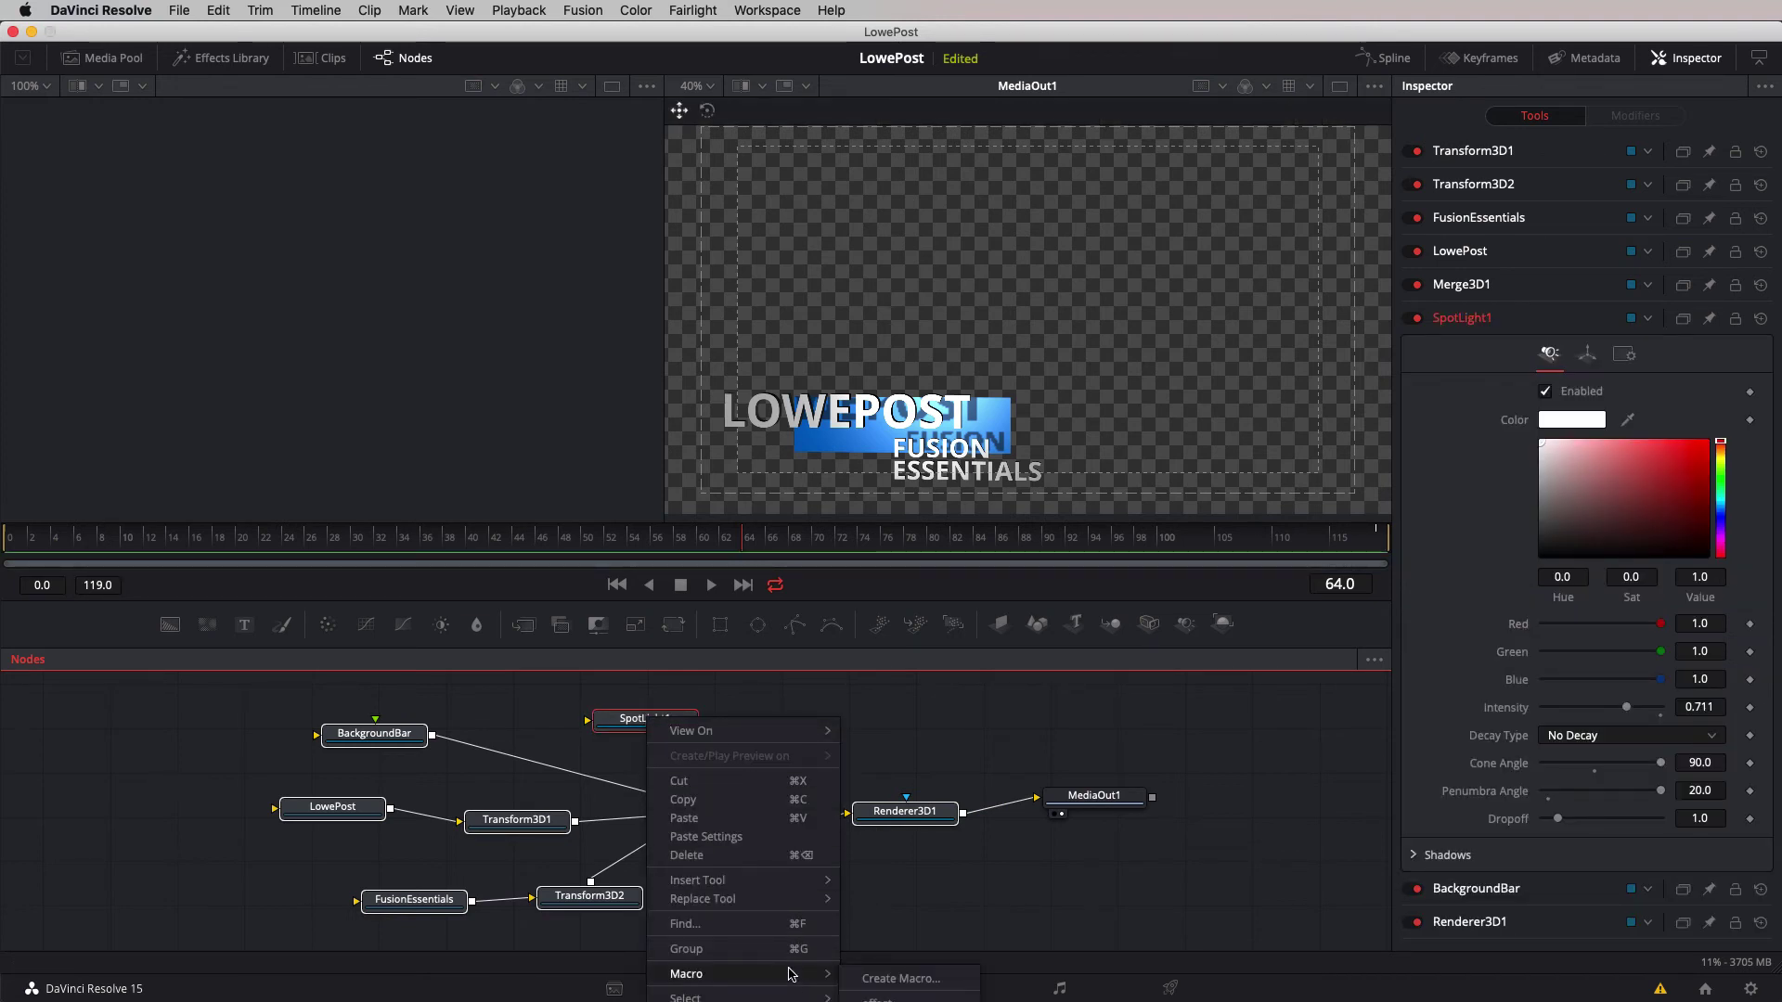
{"action": "left_click", "coordinate": [894, 980]}
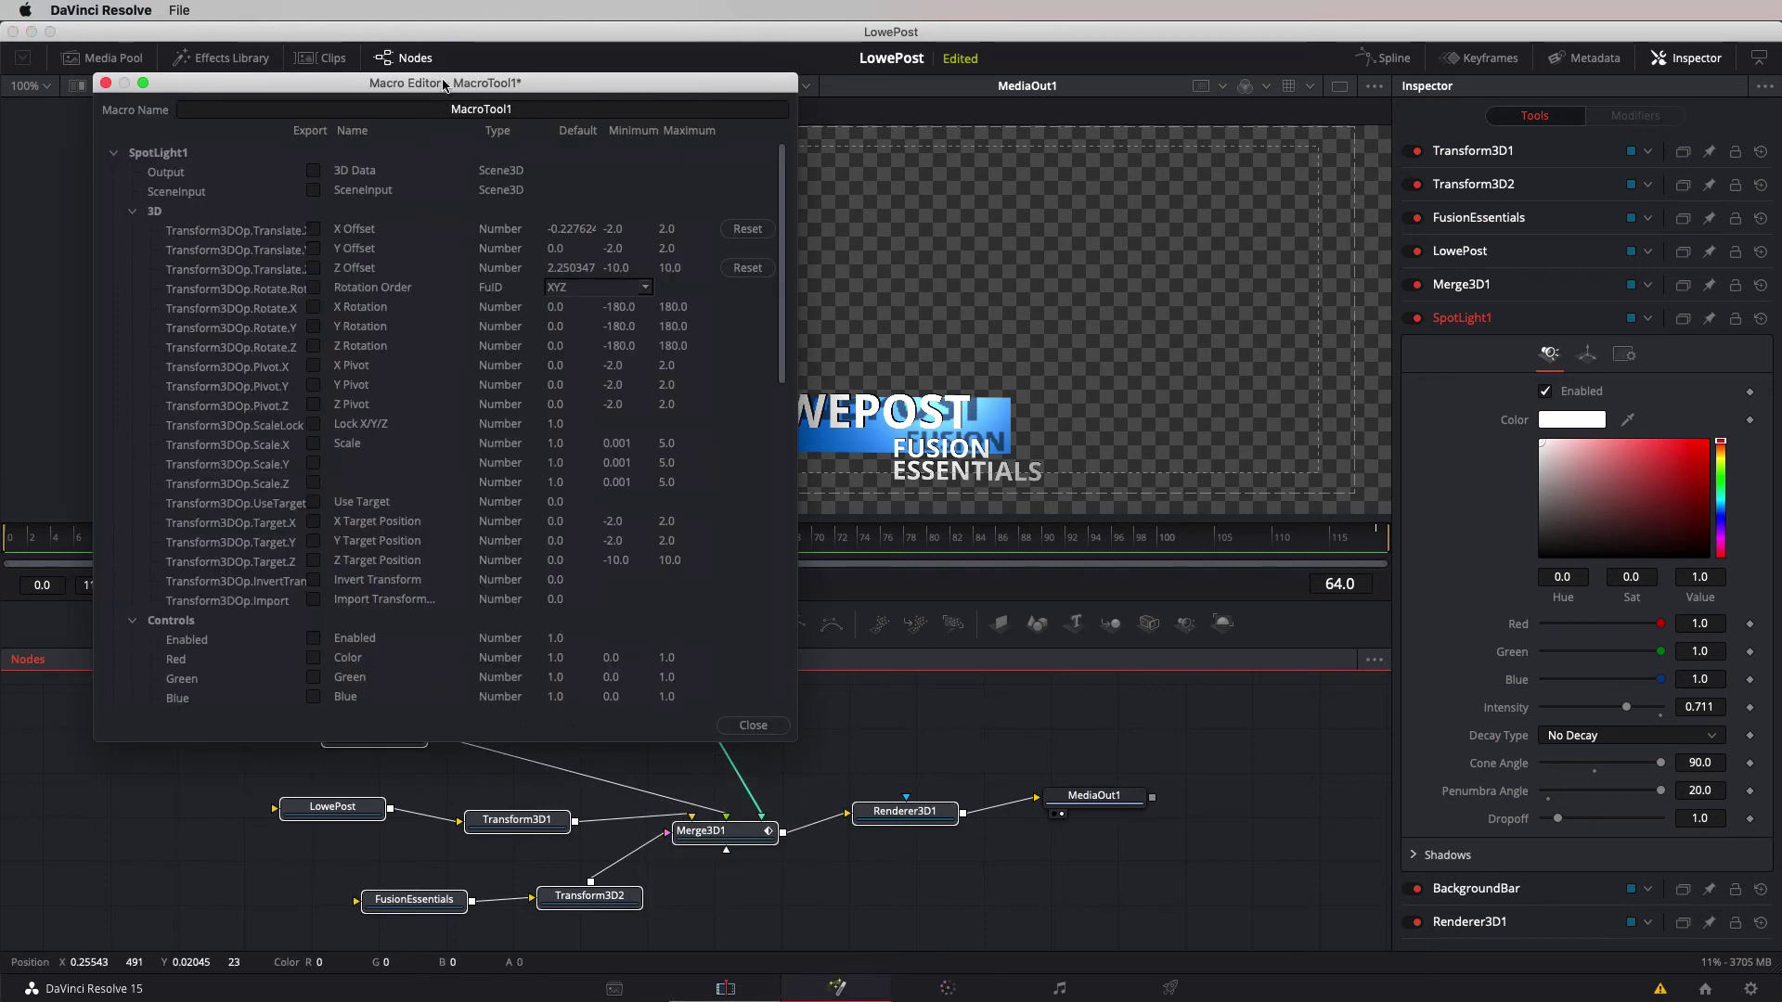
Collapse the SpotLight1 entry in the Macro Editor and rename MacroTool1 to a custom title name.
{"action": "left_click_drag", "start_coordinate": [453, 84], "coordinate": [850, 169]}
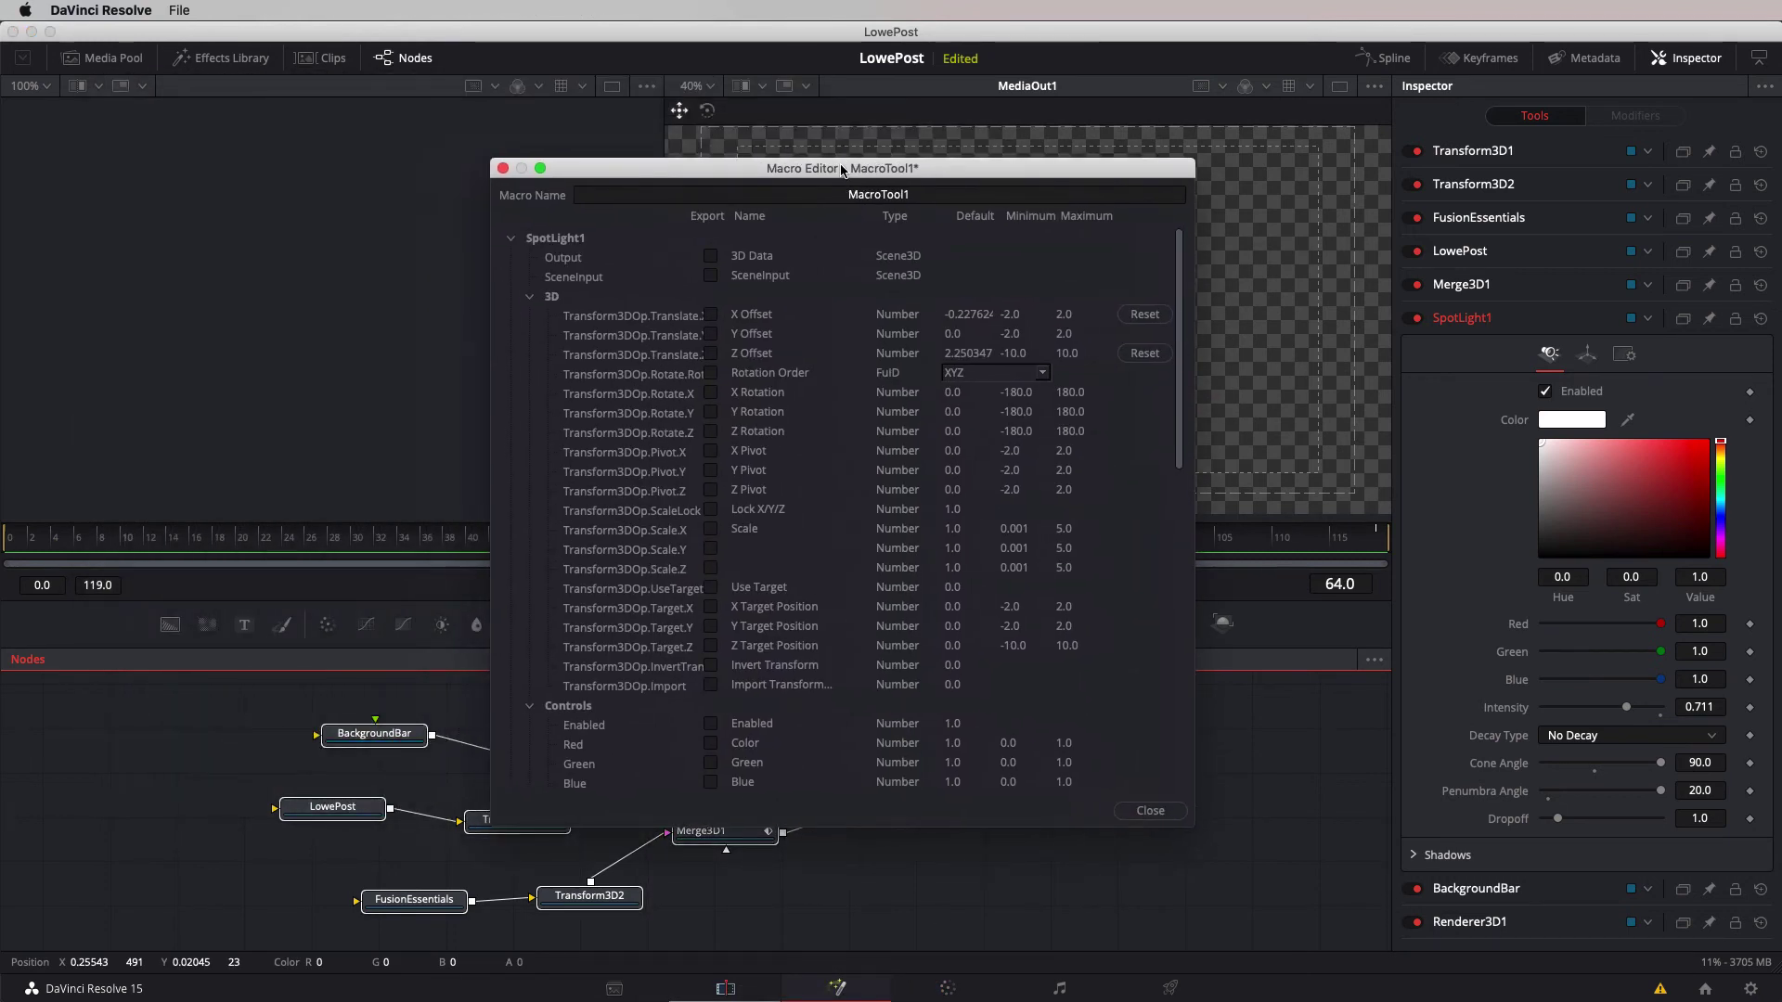
{"action": "left_click", "coordinate": [529, 296]}
{"action": "left_click", "coordinate": [510, 238]}
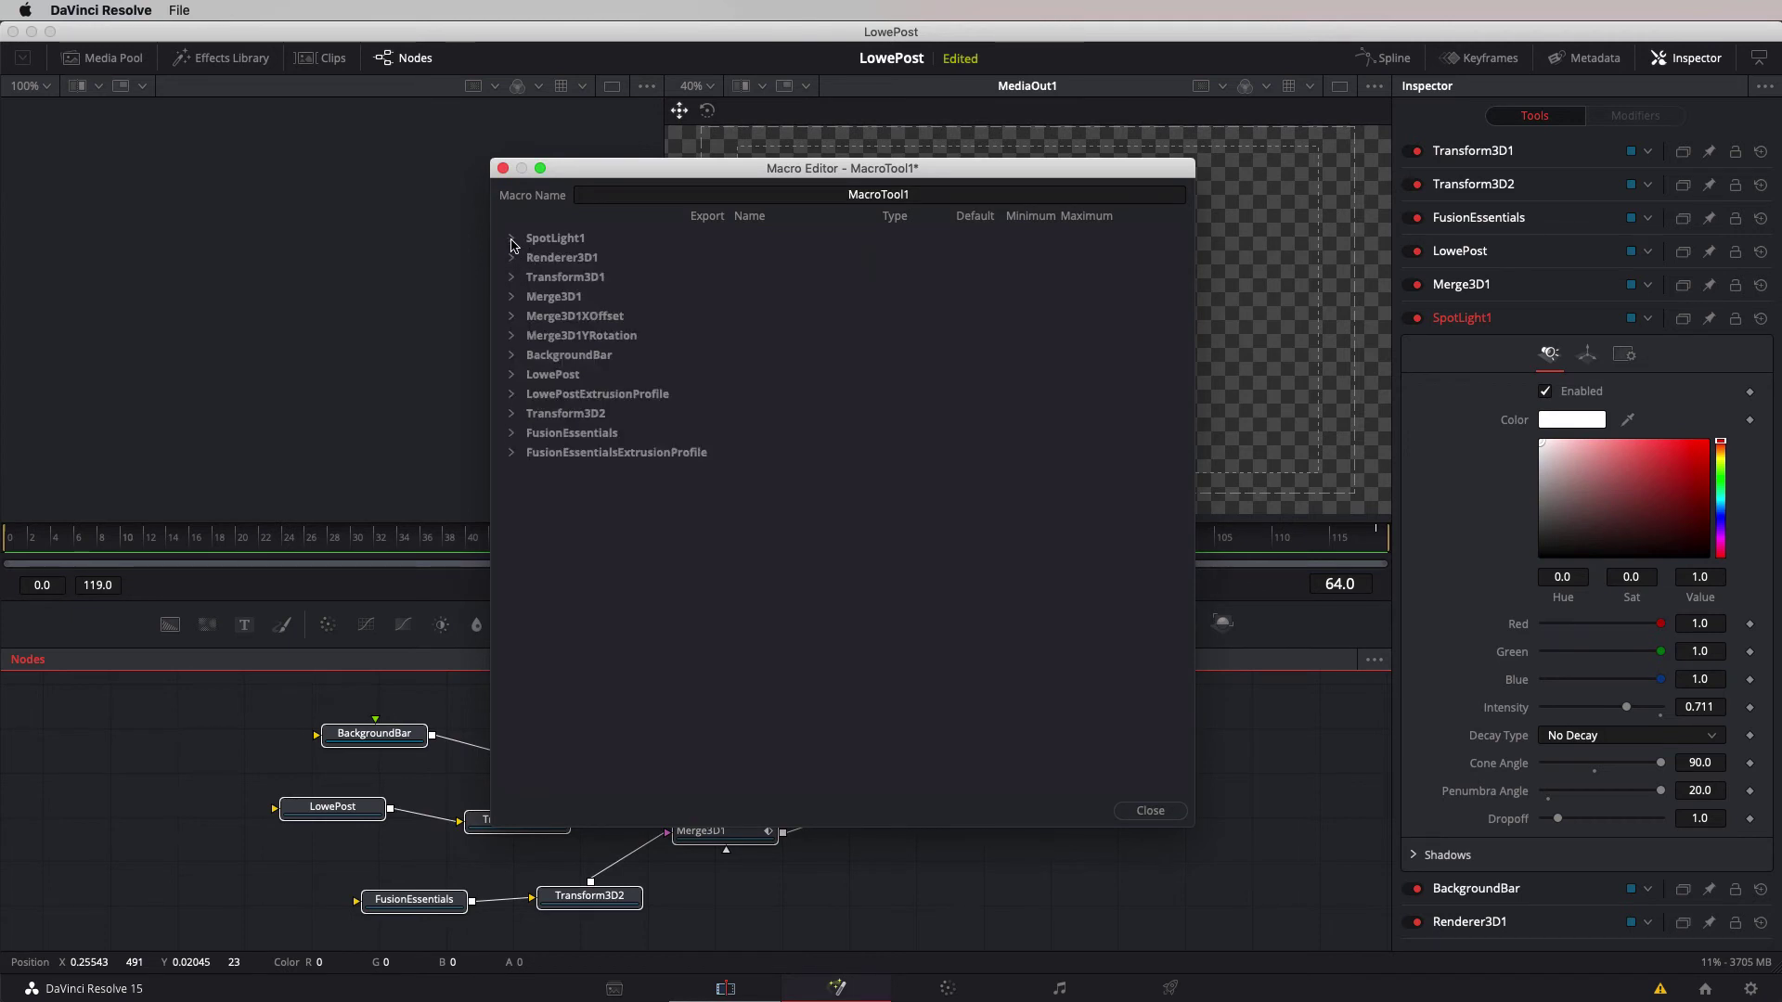
{"action": "left_click", "coordinate": [898, 194]}
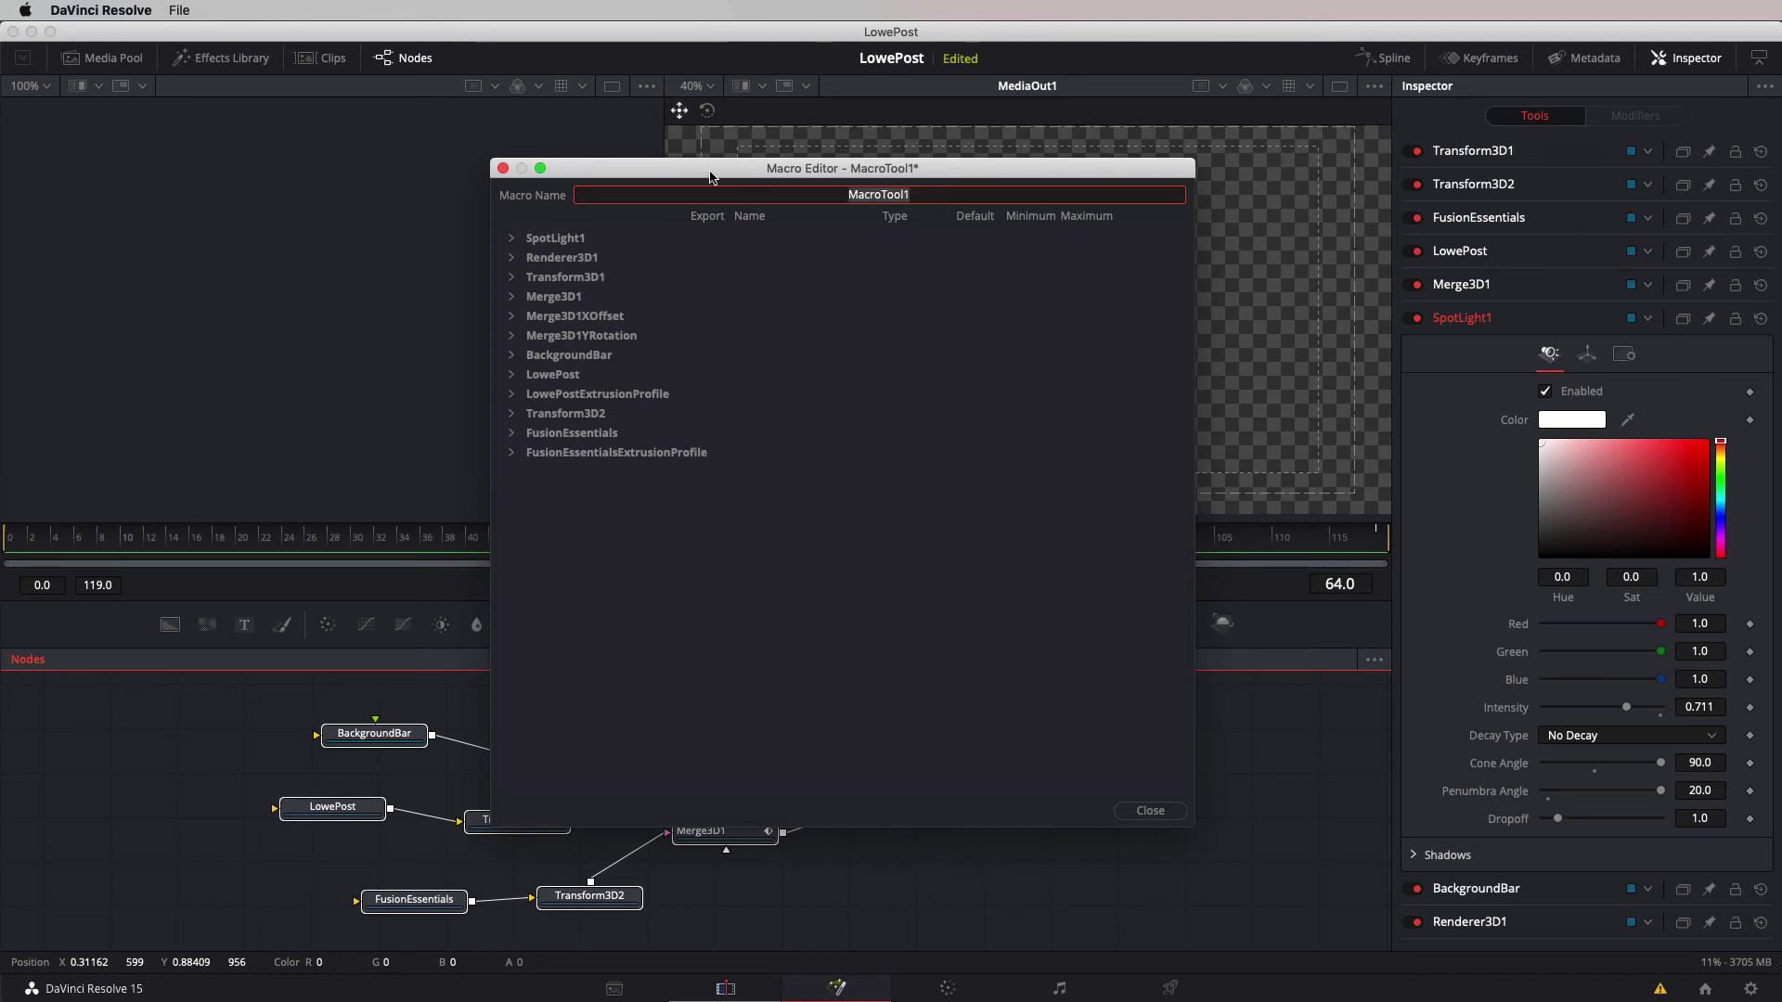
{"action": "type", "text": "1"}
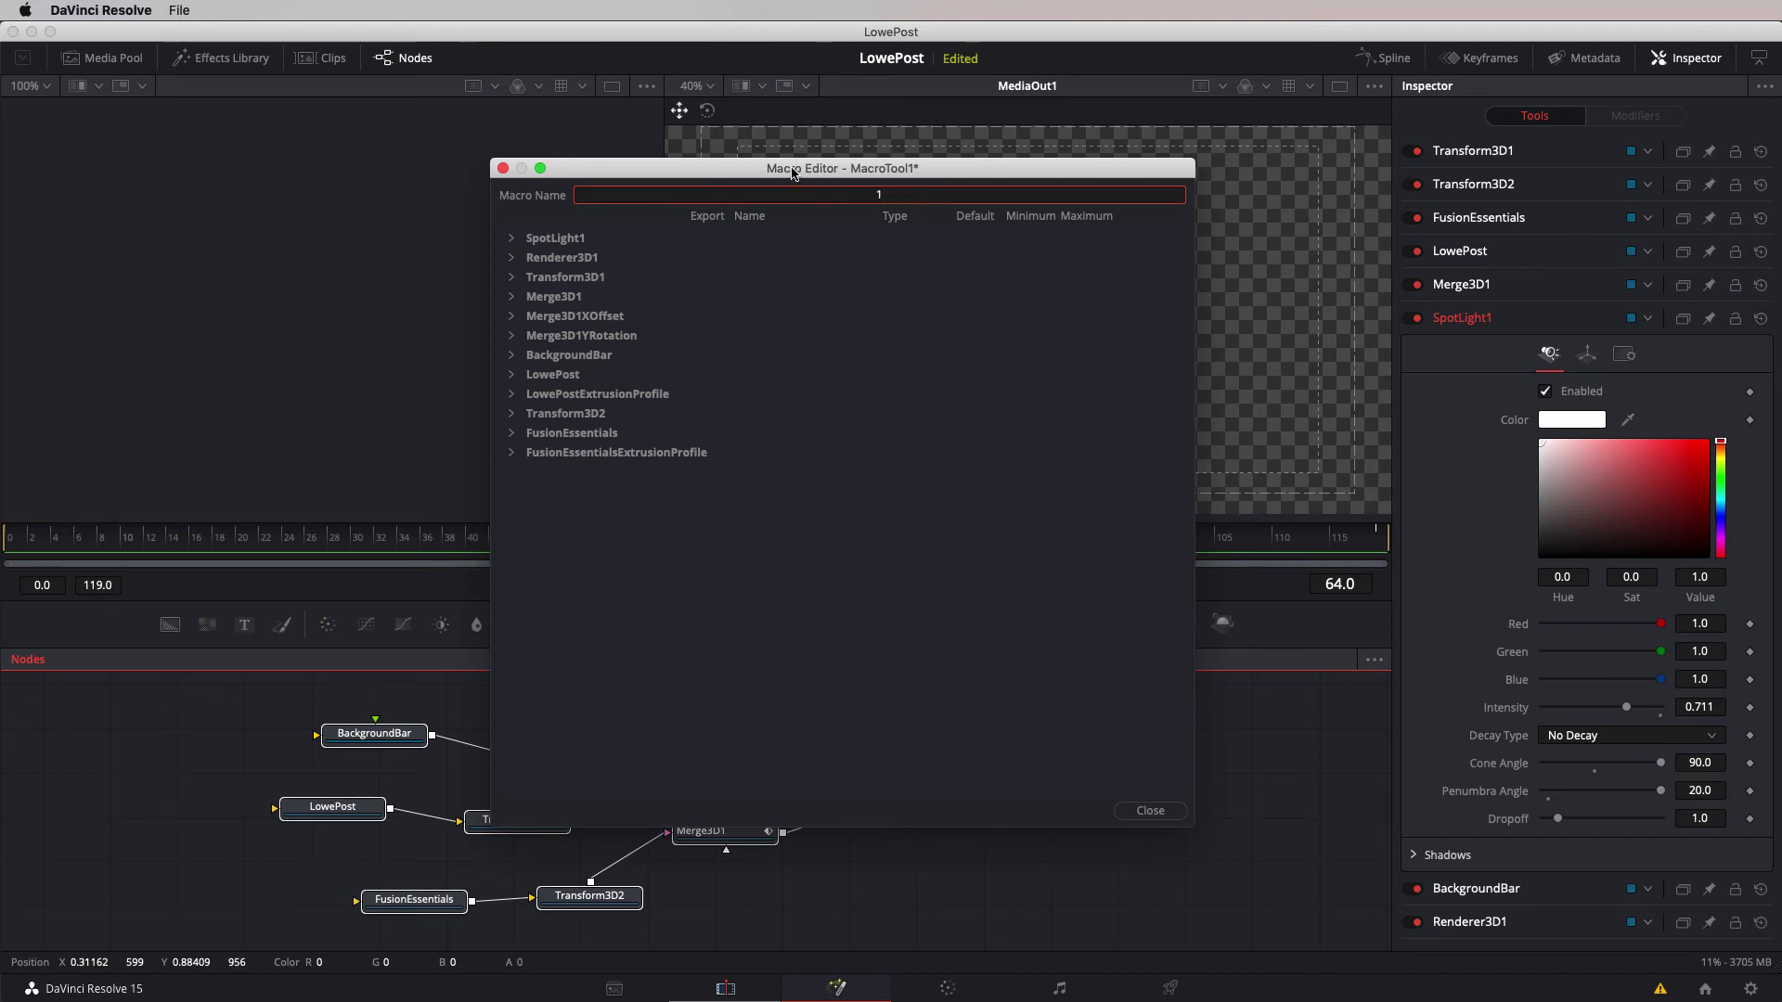
{"action": "type", "text": "-Kevin's Cool Title"}
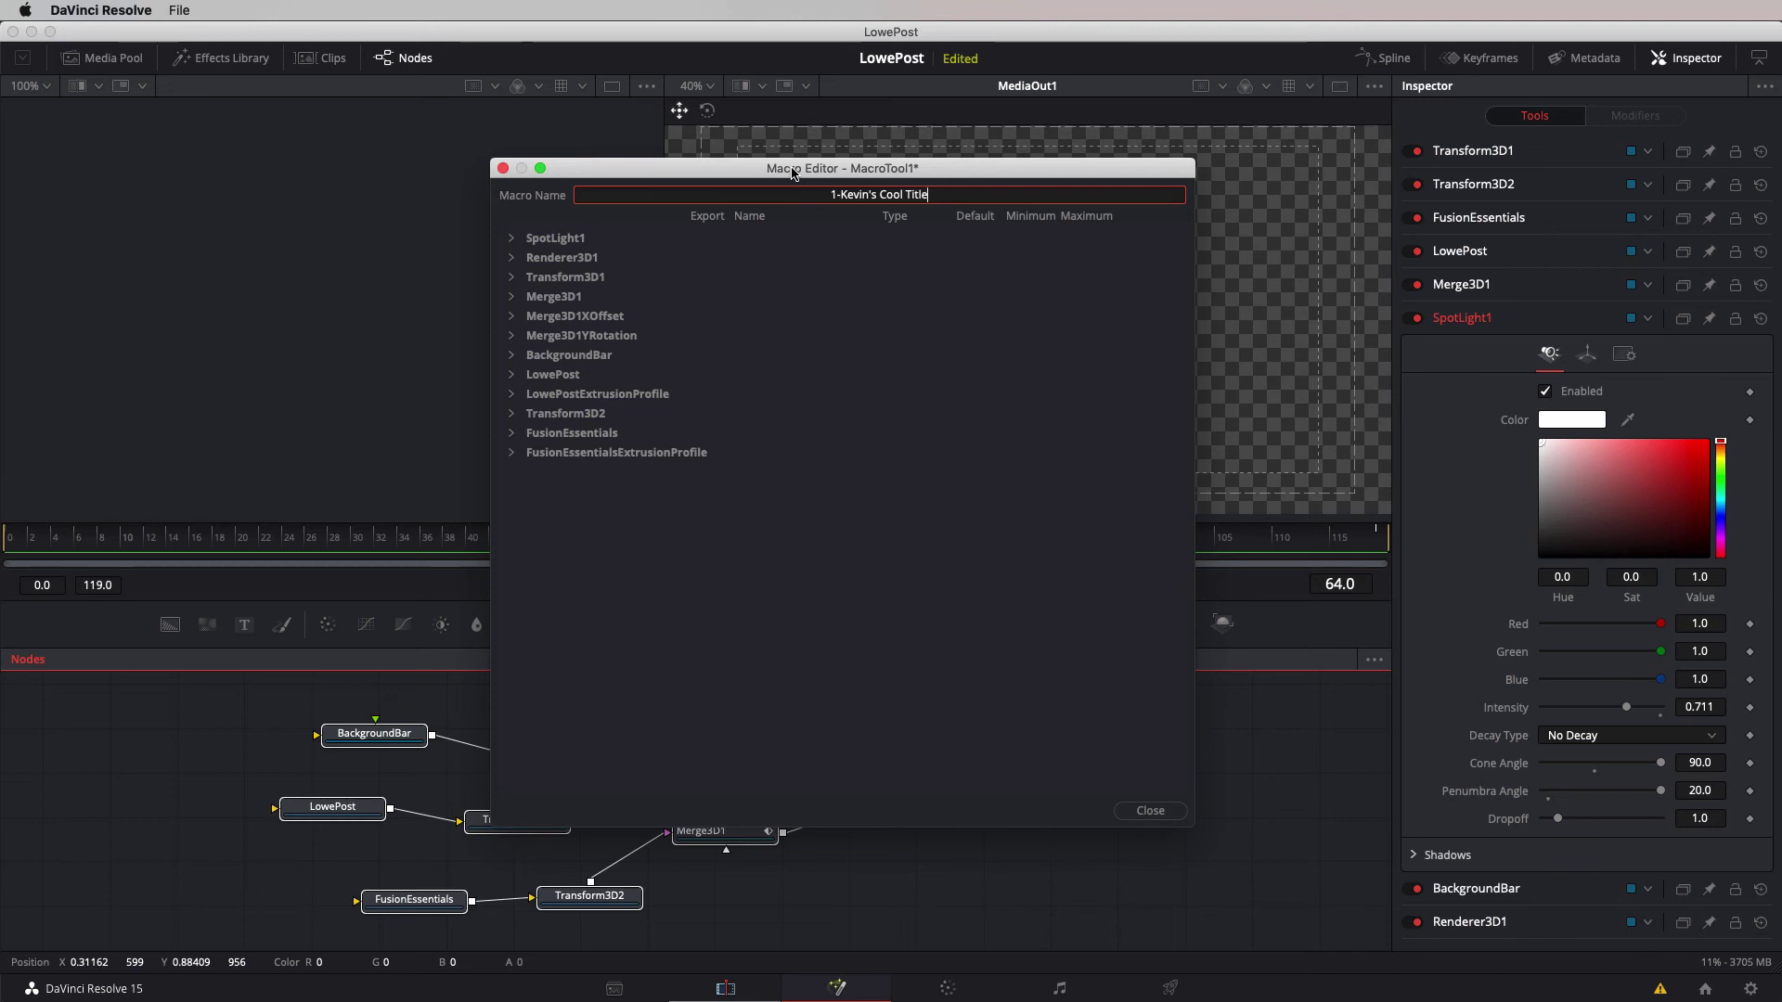
{"action": "left_click_drag", "start_coordinate": [681, 178], "coordinate": [1188, 255]}
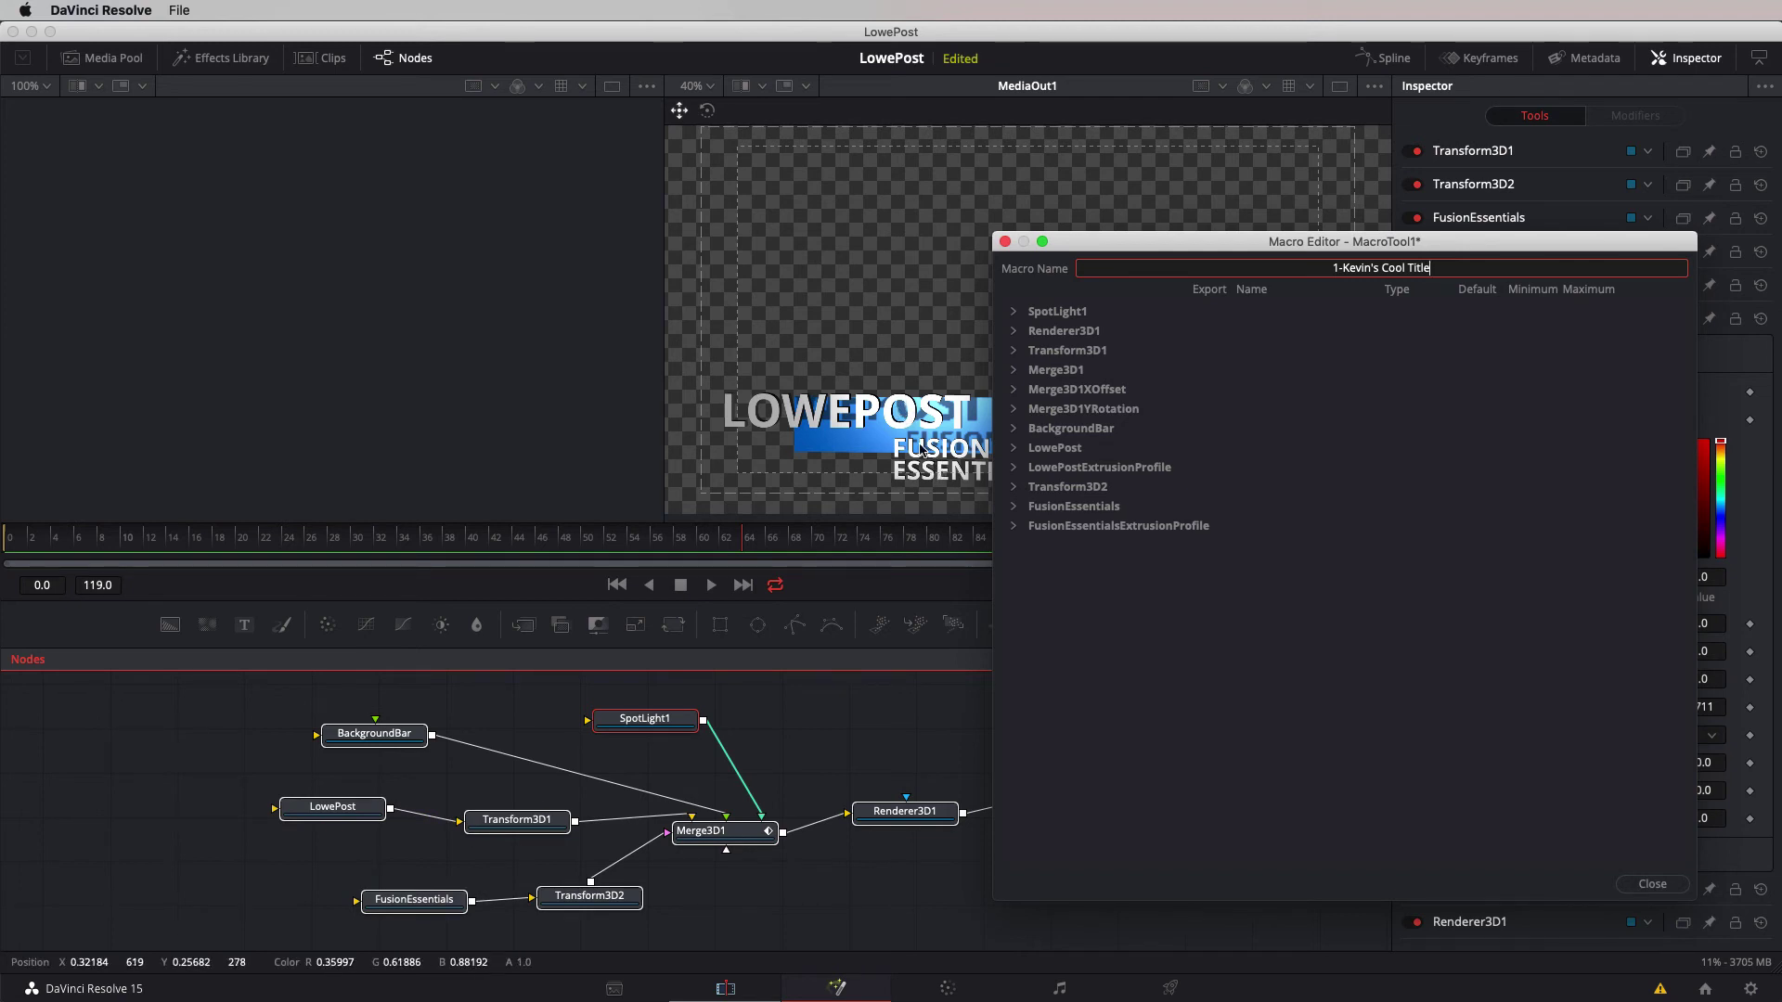
{"action": "left_click_drag", "start_coordinate": [1095, 253], "coordinate": [568, 156]}
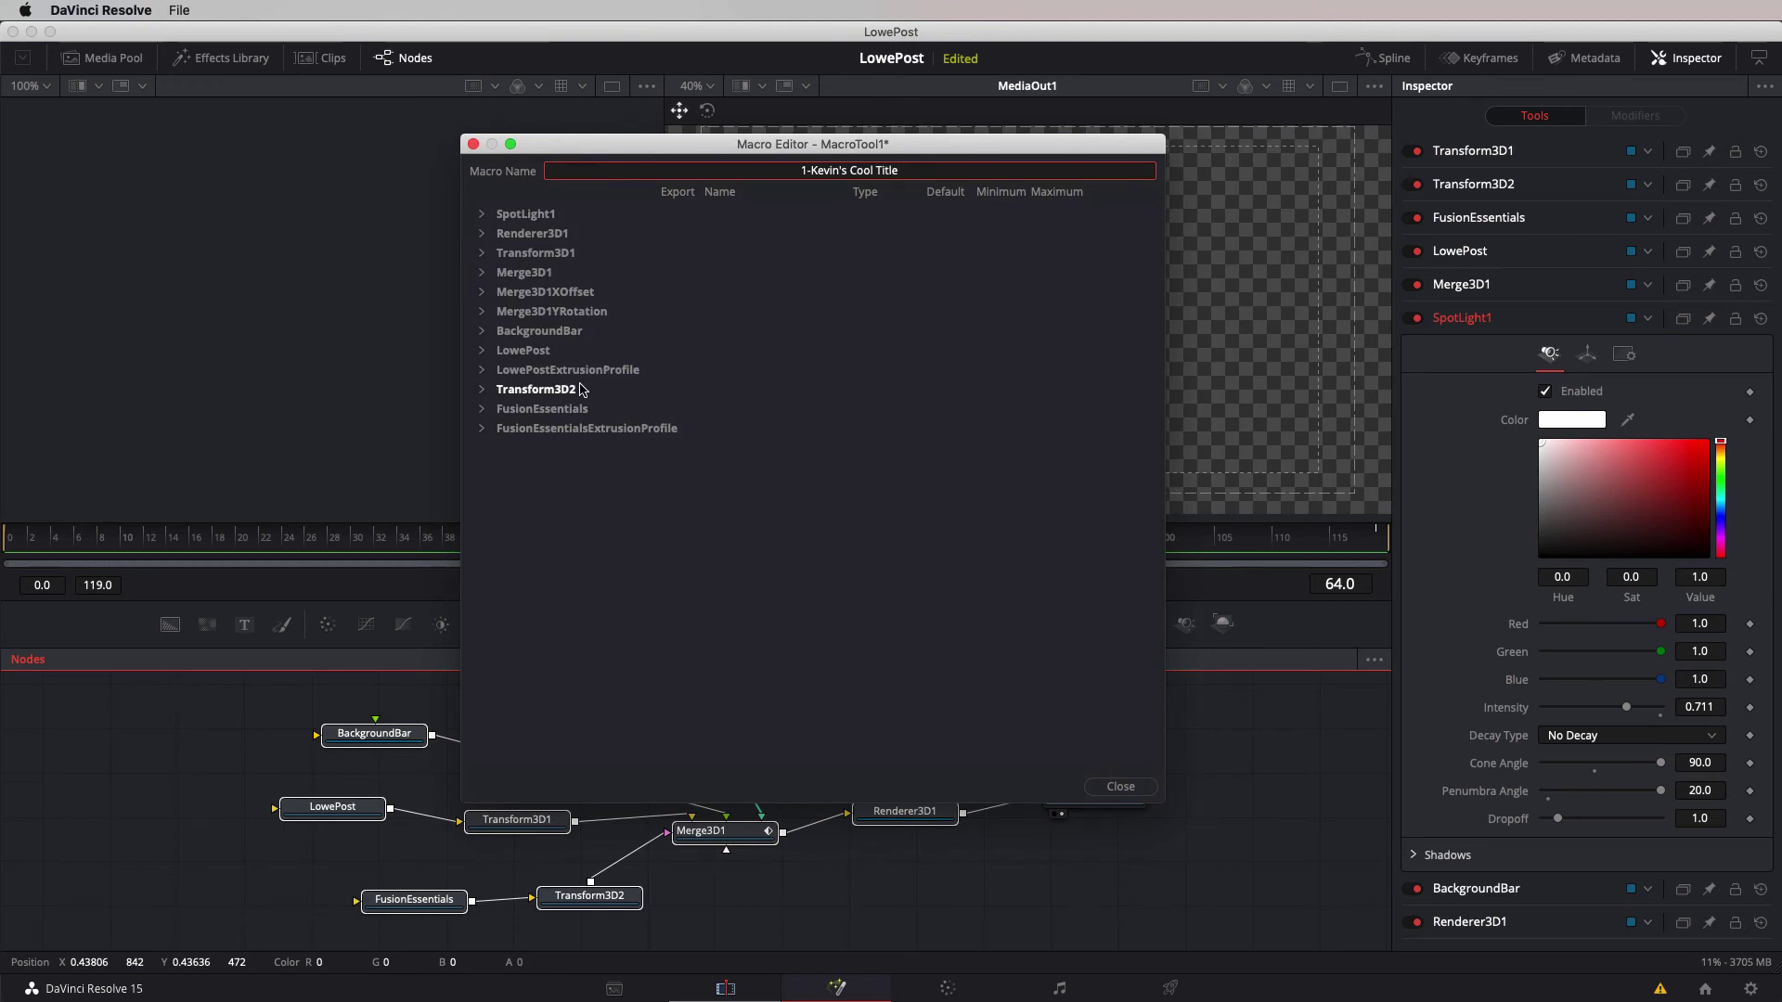
On the FusionEssentials node, export StyledText, Font, Style and the red, green, blue controls; rename StyledText 'Small'.
{"action": "left_click", "coordinate": [481, 410]}
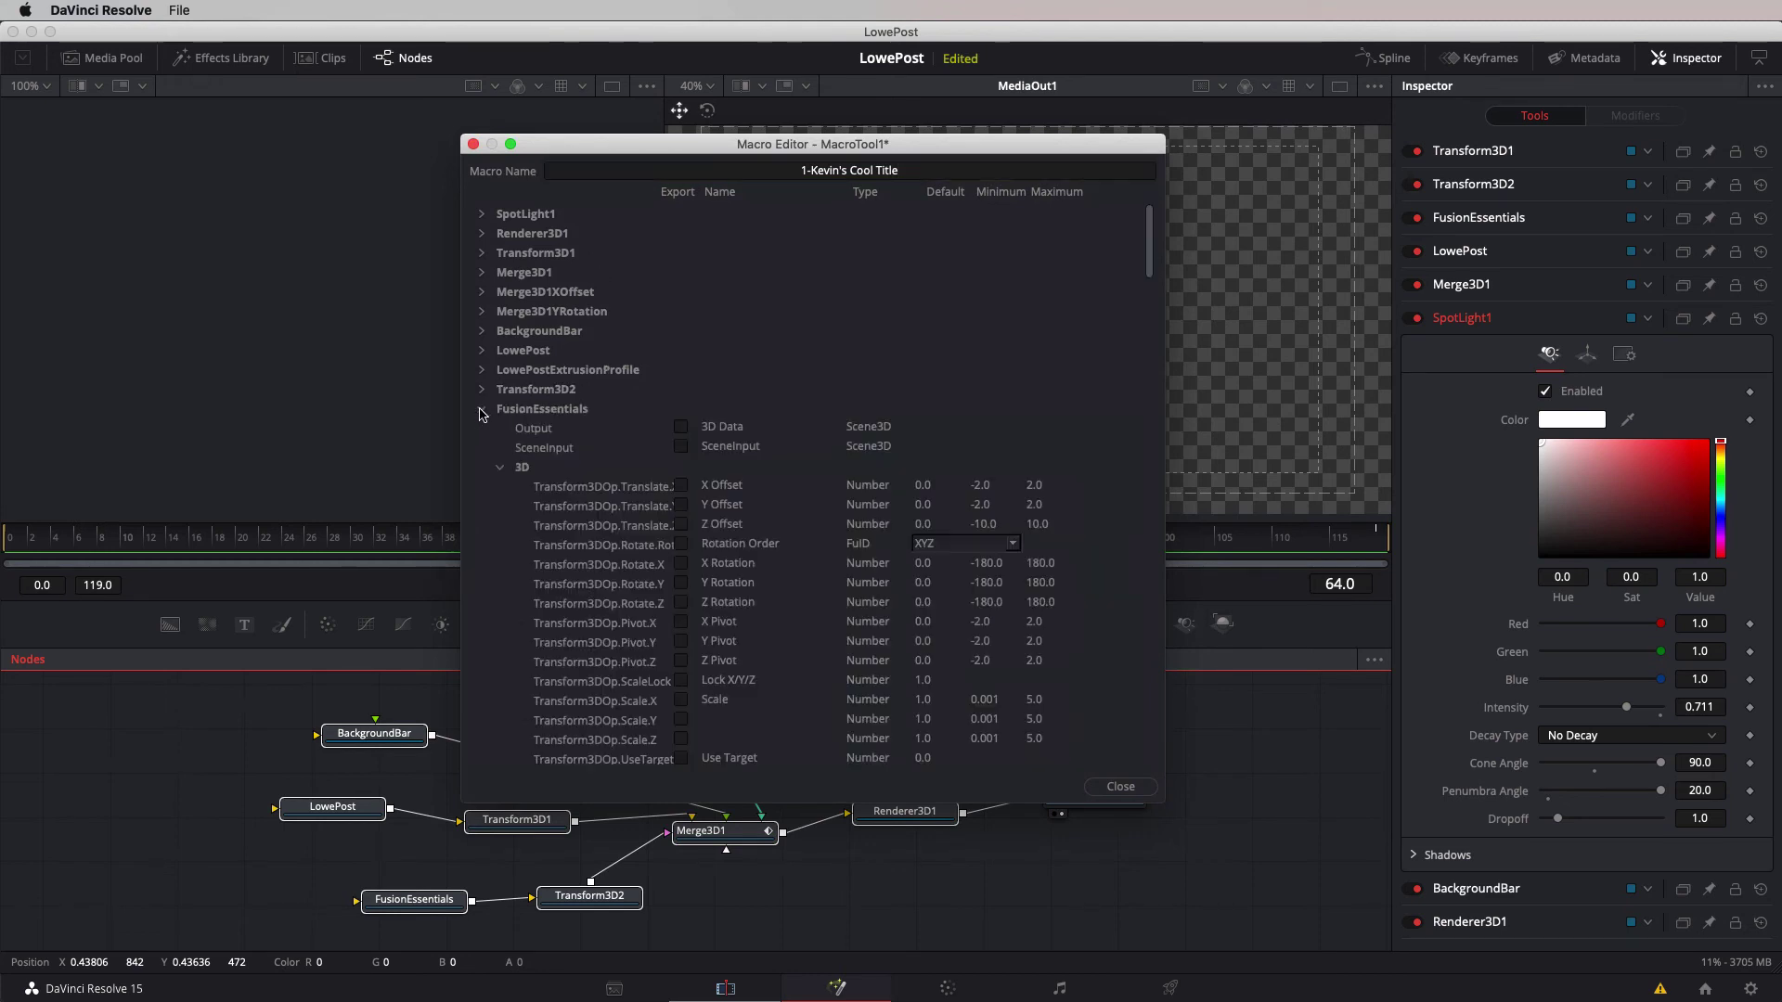
{"action": "left_click", "coordinate": [500, 466]}
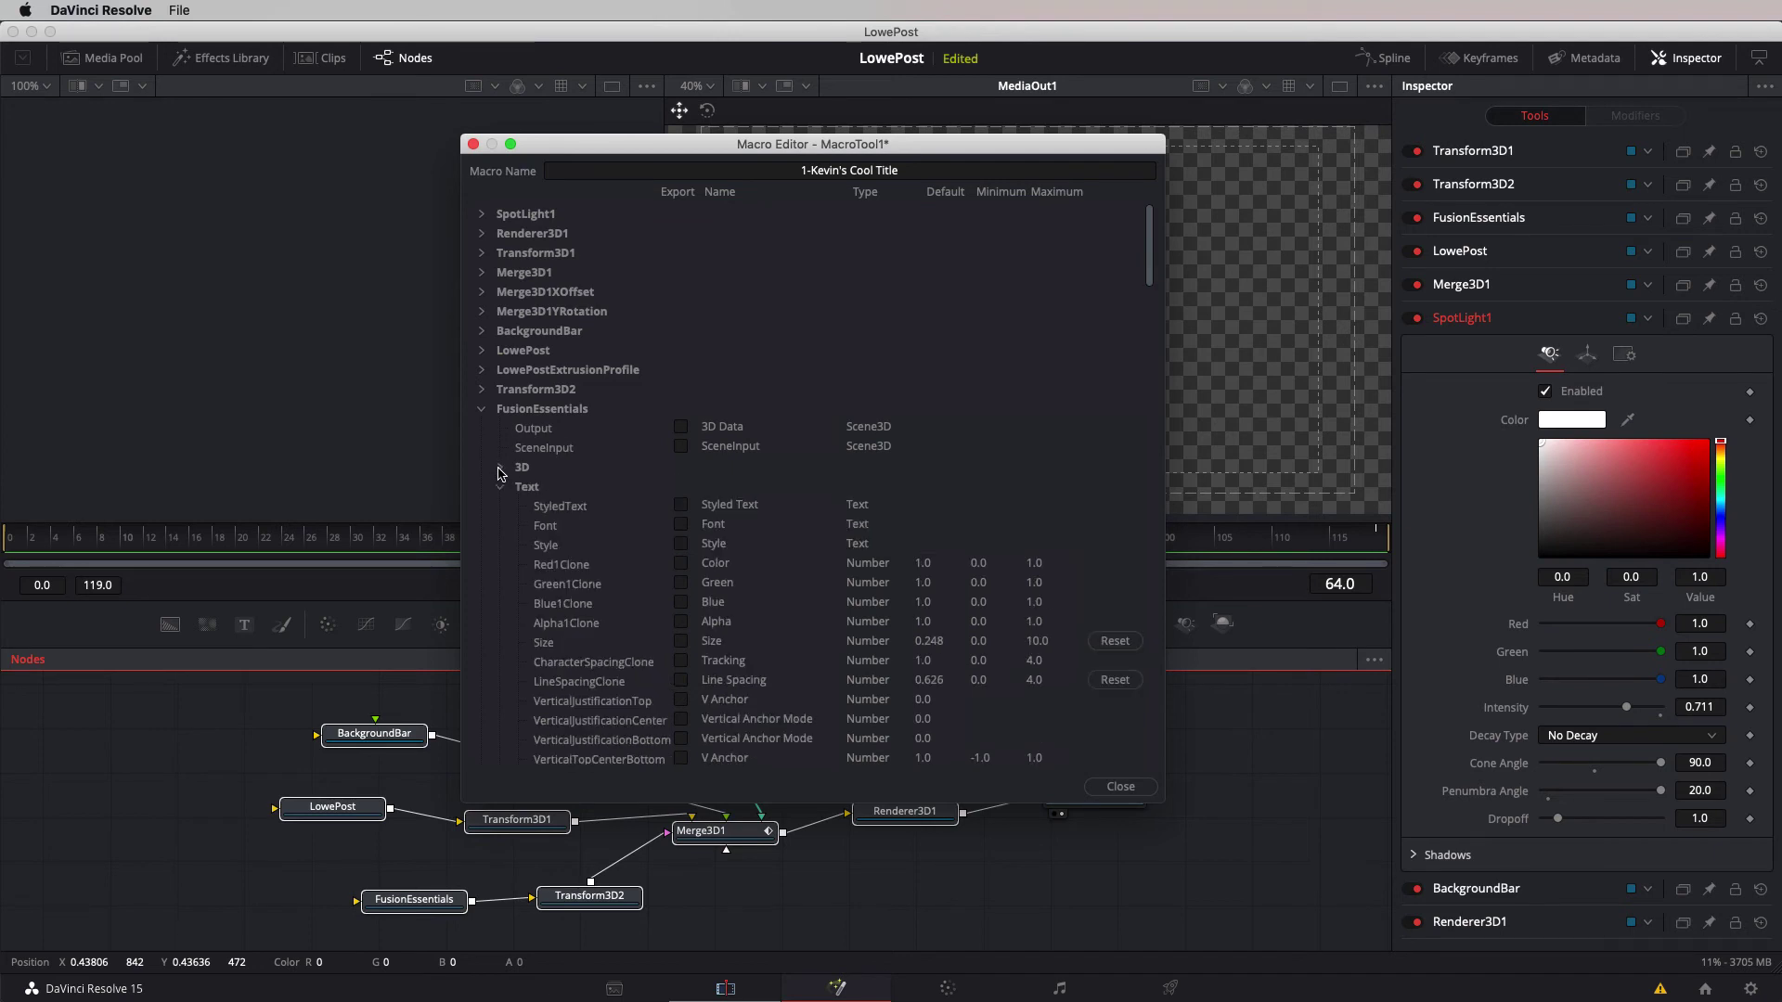
{"action": "double_click", "coordinate": [714, 504]}
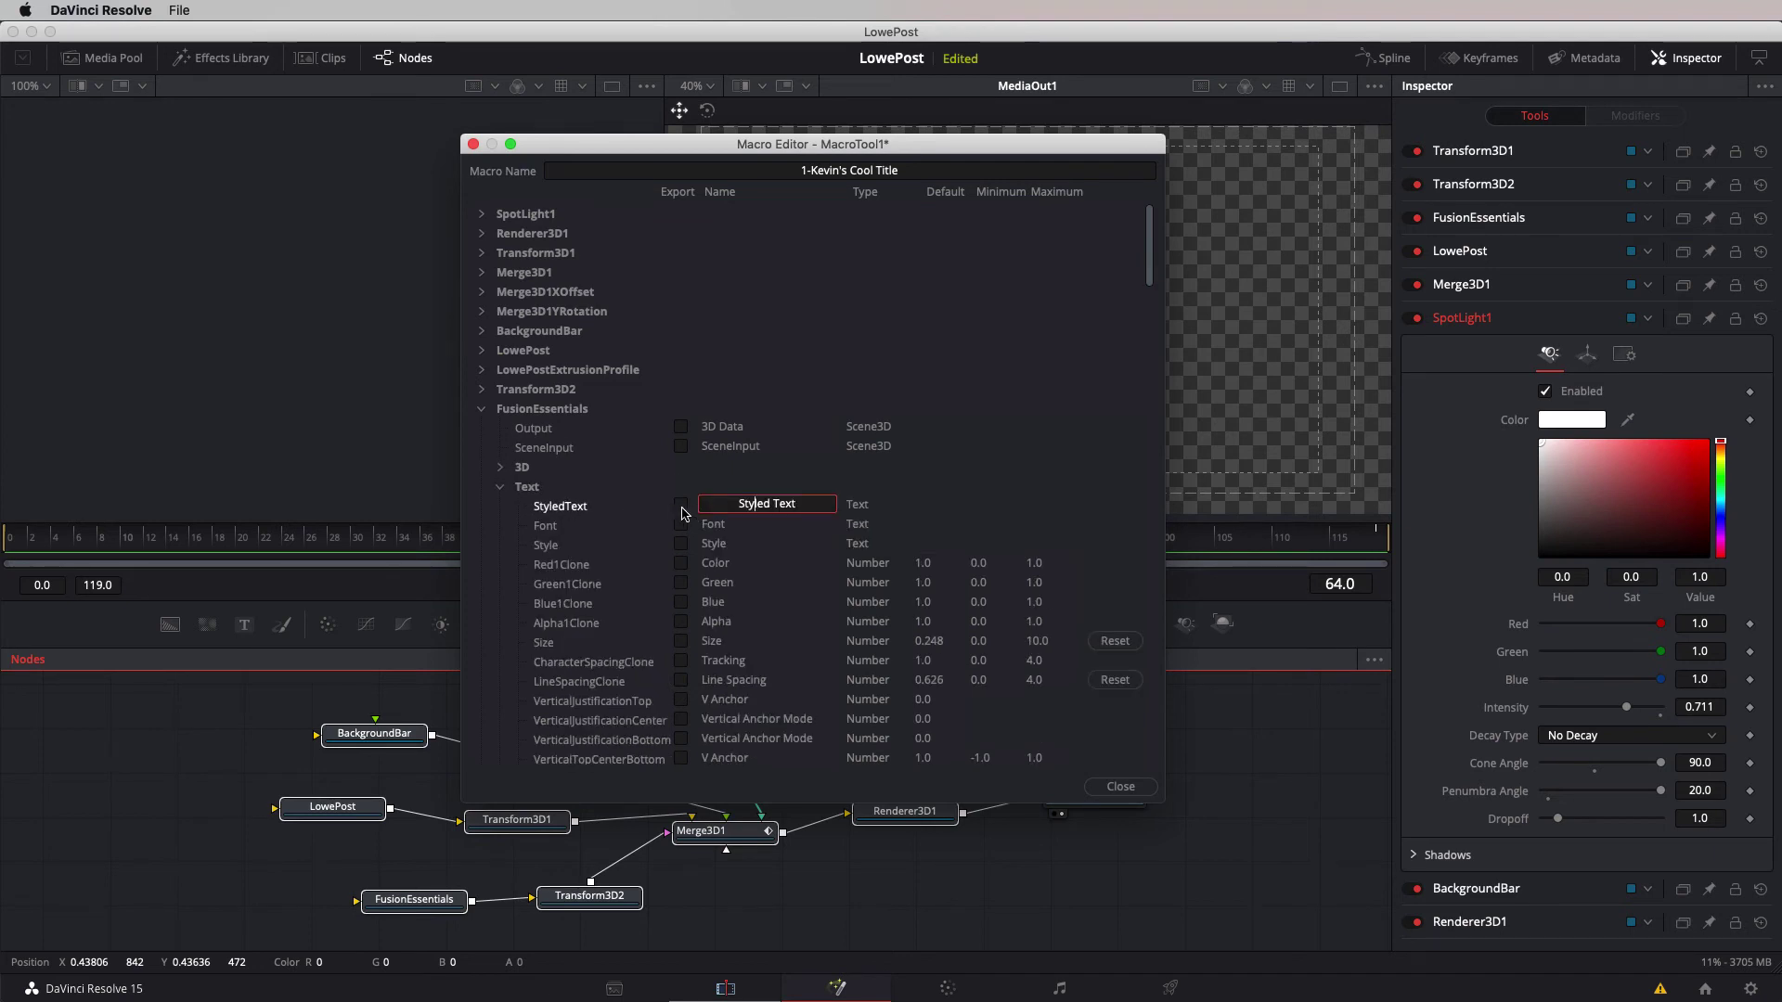
{"action": "left_click", "coordinate": [681, 505]}
{"action": "left_click", "coordinate": [681, 524]}
{"action": "left_click", "coordinate": [681, 543]}
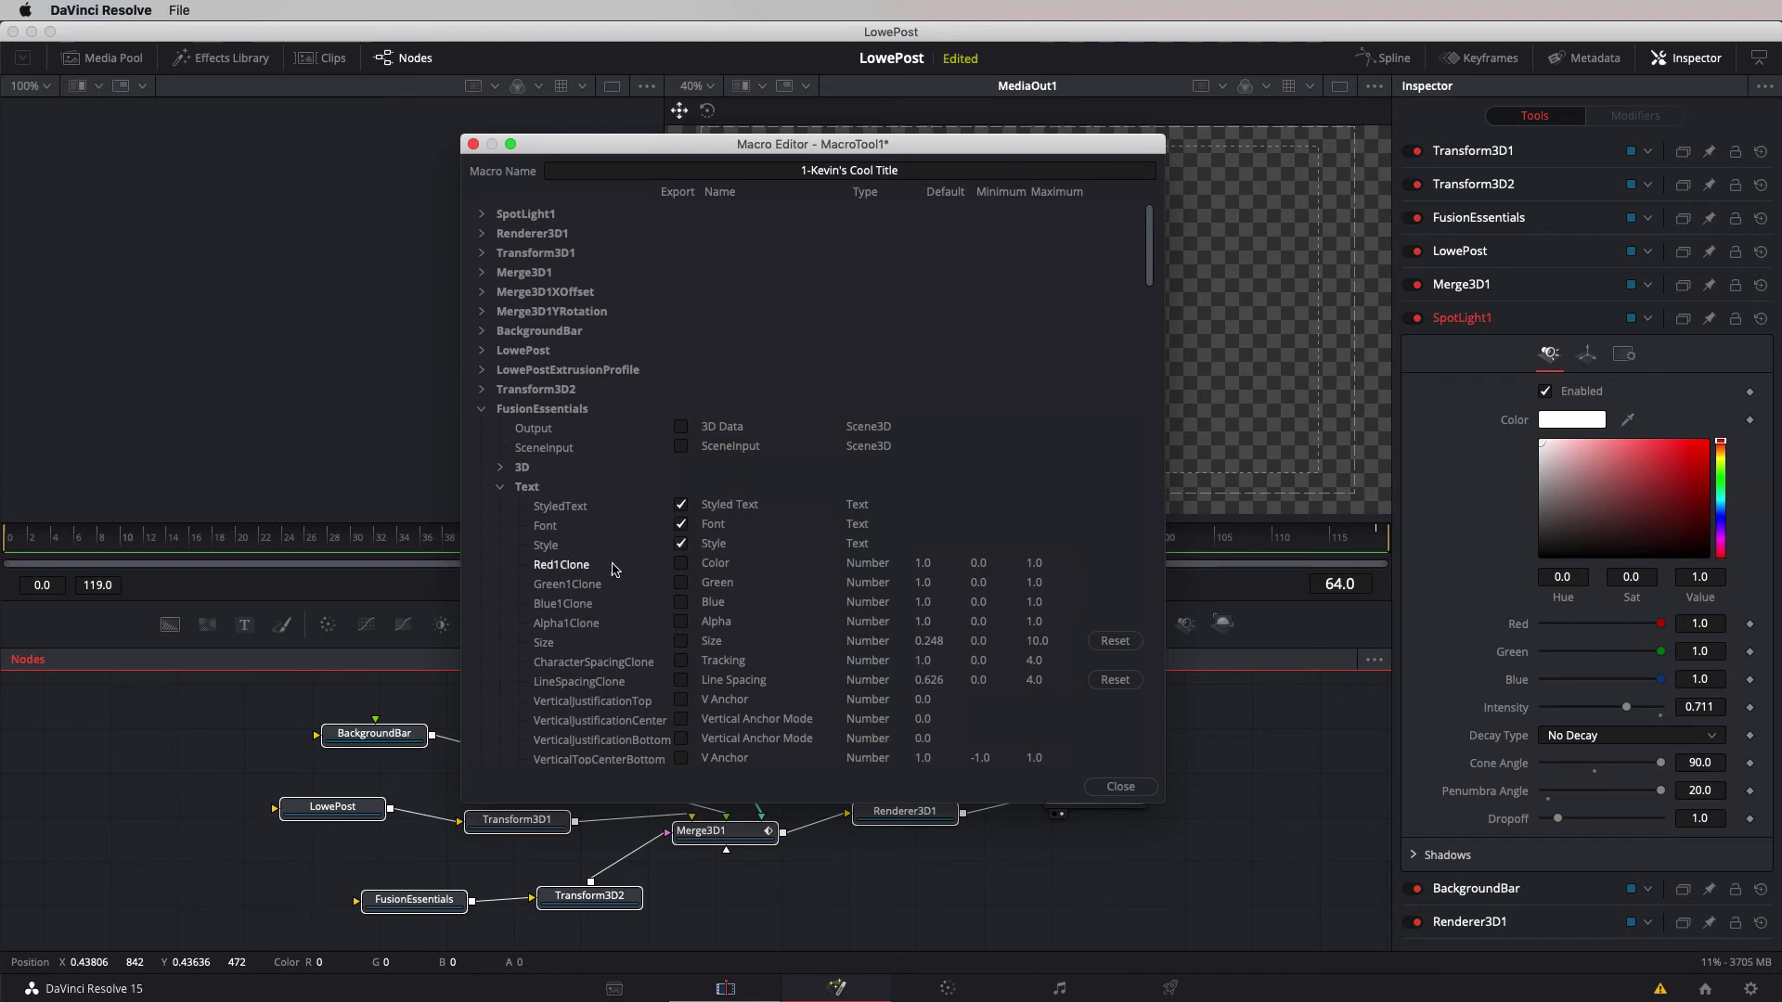
{"action": "left_click", "coordinate": [681, 563]}
{"action": "left_click", "coordinate": [681, 583]}
{"action": "left_click", "coordinate": [681, 602]}
{"action": "double_click", "coordinate": [714, 514]}
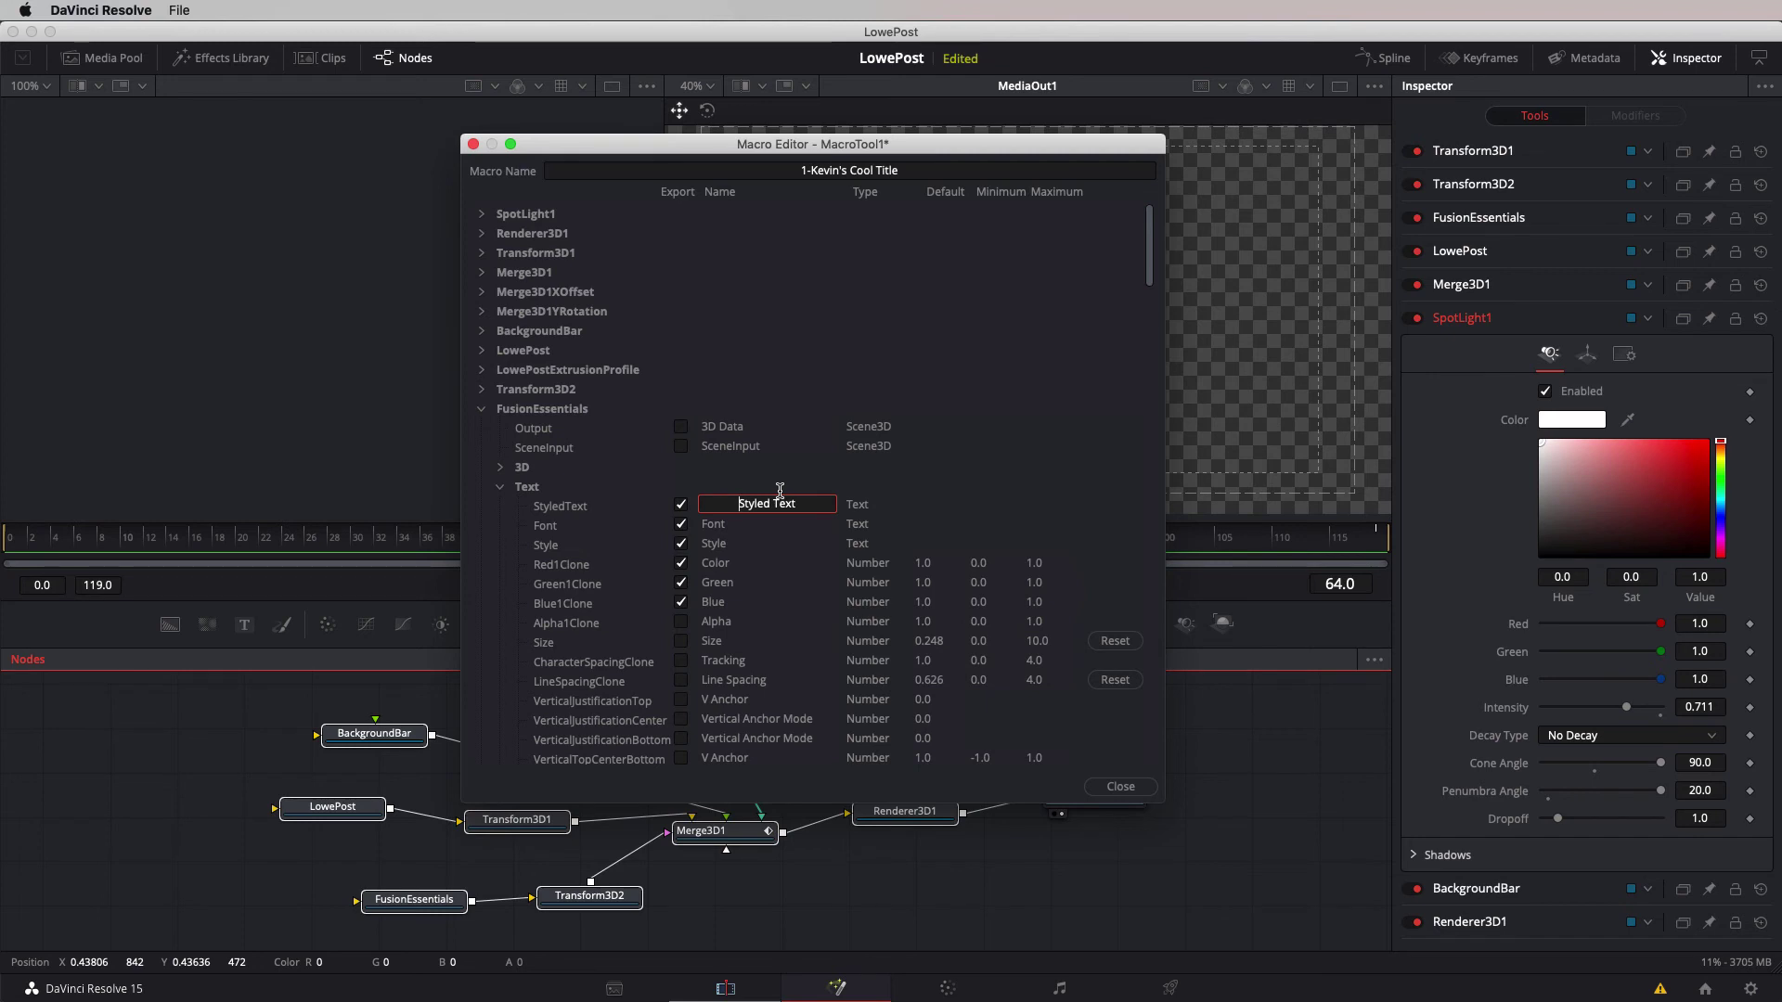
{"action": "type", "text": "Small"}
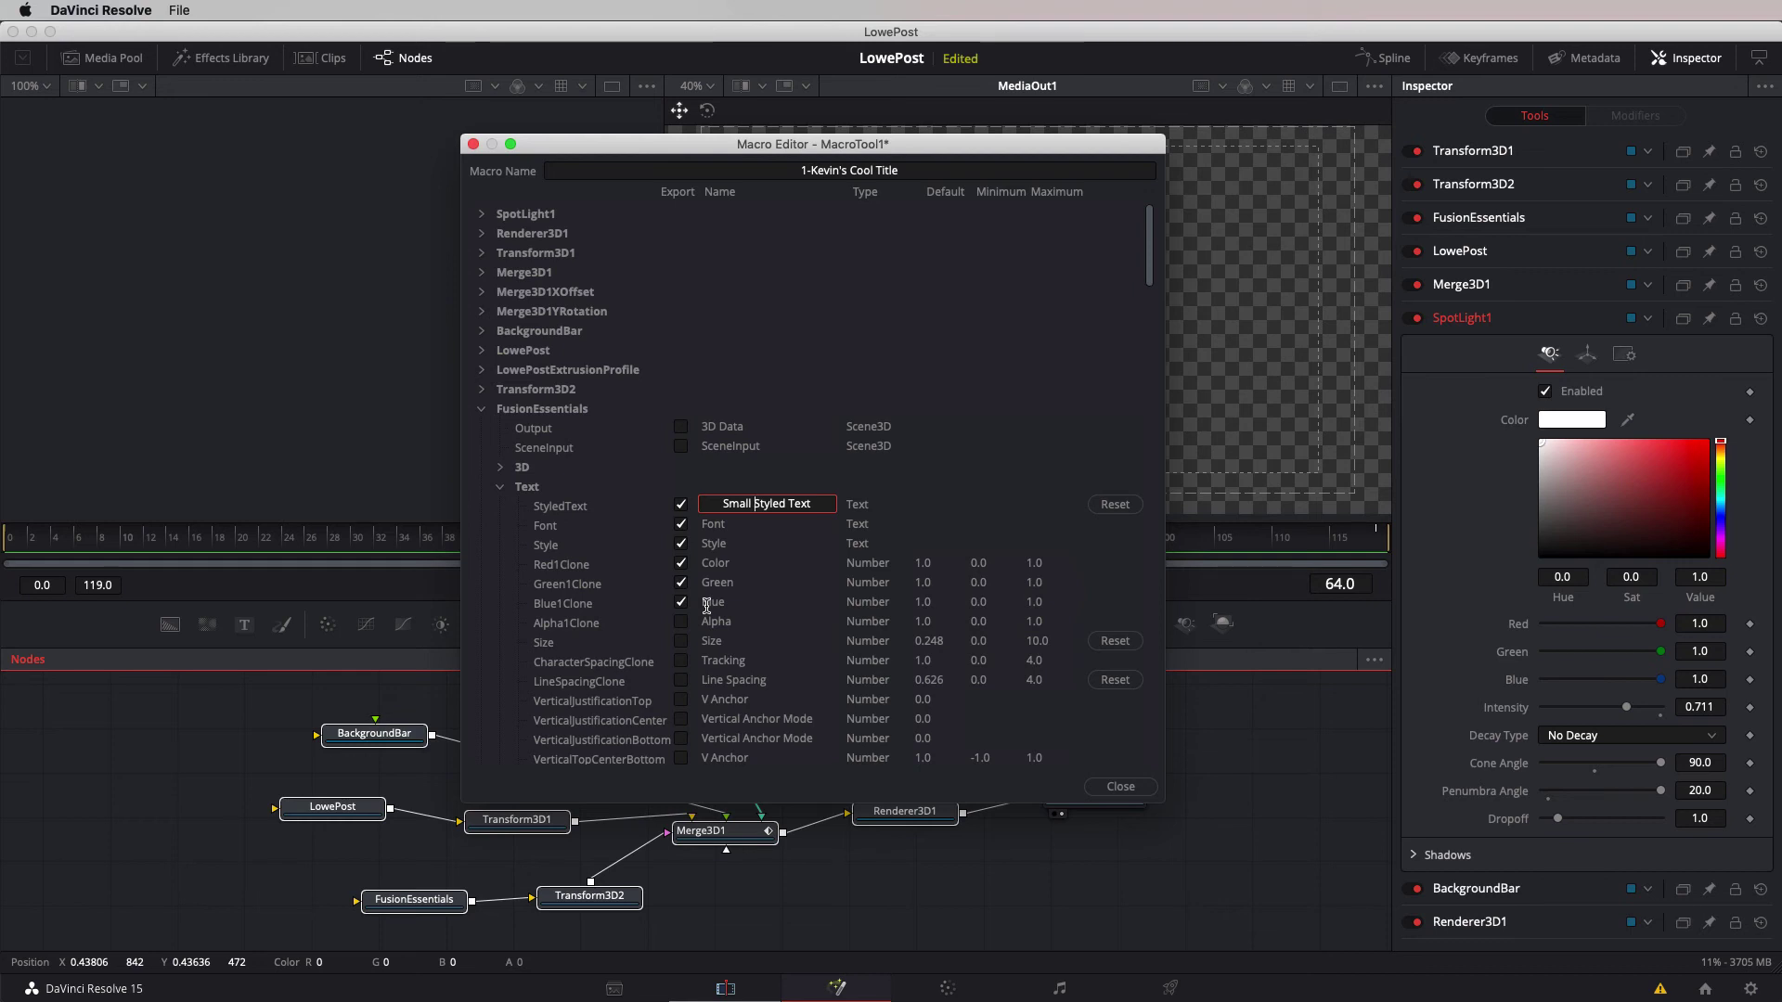
On the LowePost node, rename StyledText to 'Large Styled Text' and export it with Font, Style and RGB controls.
{"action": "left_click", "coordinate": [482, 351]}
{"action": "left_click", "coordinate": [501, 409]}
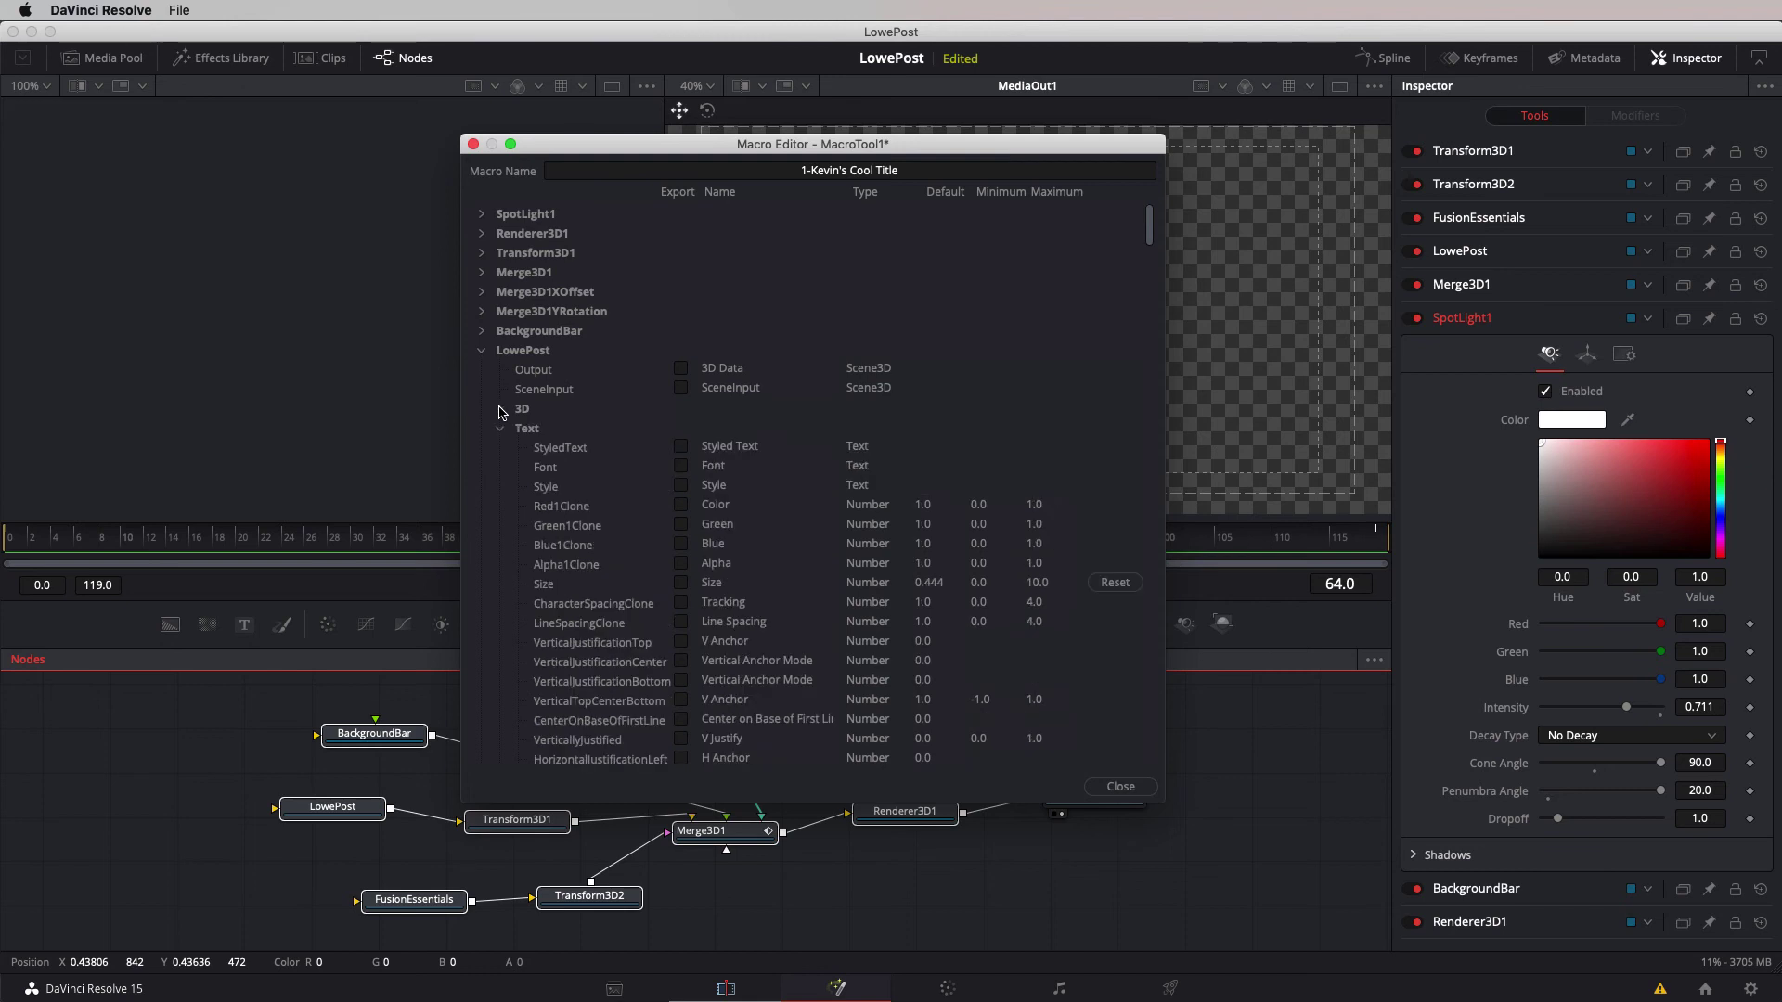
{"action": "left_click", "coordinate": [722, 445]}
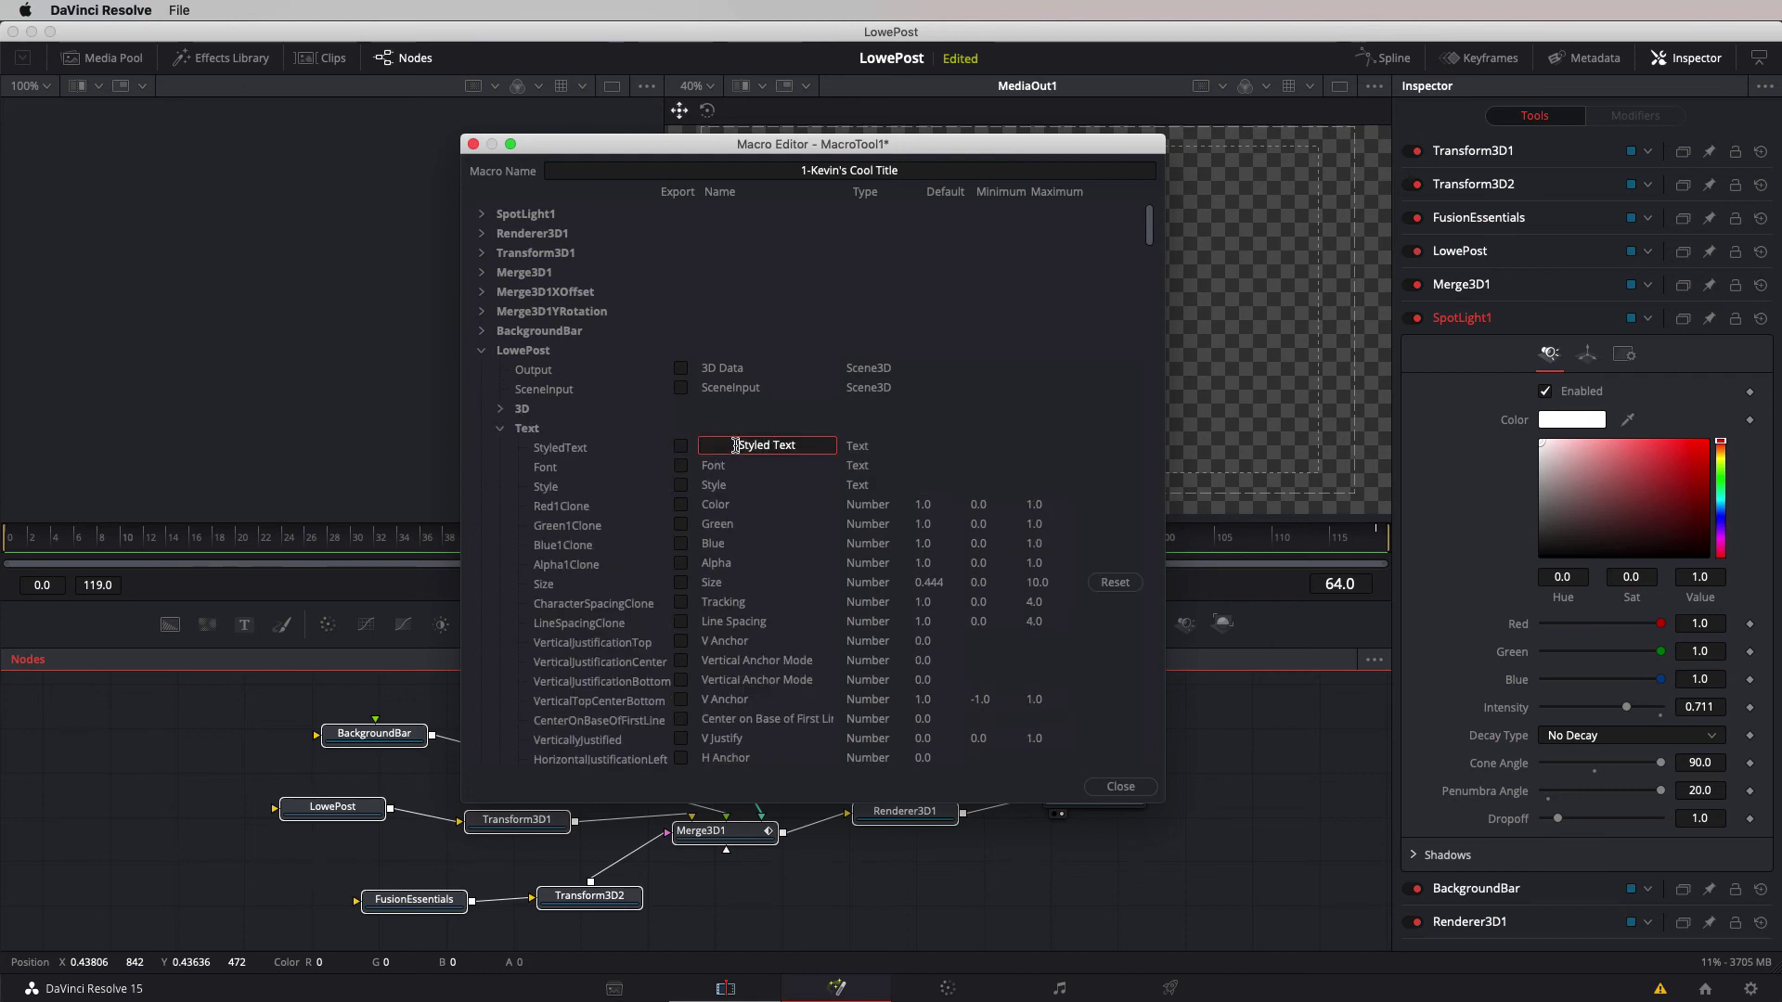
{"action": "type", "text": "Large"}
{"action": "left_click", "coordinate": [682, 447]}
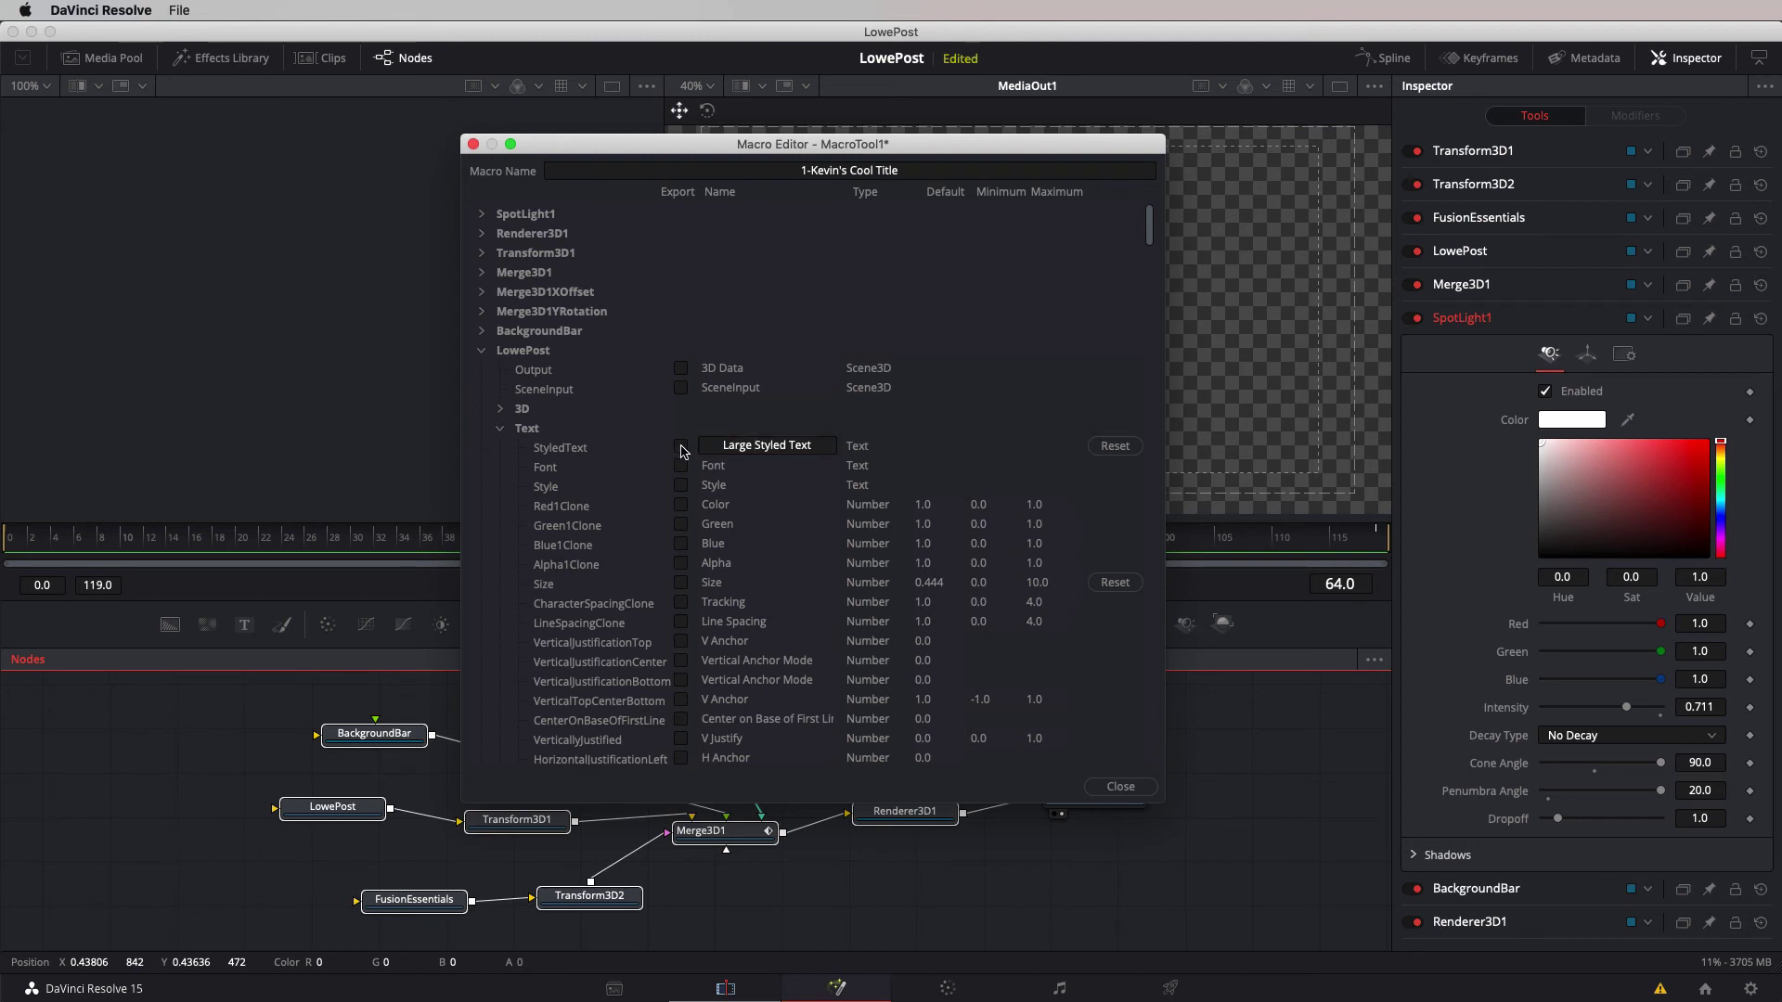
{"action": "left_click", "coordinate": [681, 466]}
{"action": "left_click", "coordinate": [681, 486]}
{"action": "left_click", "coordinate": [681, 505]}
{"action": "left_click", "coordinate": [681, 524]}
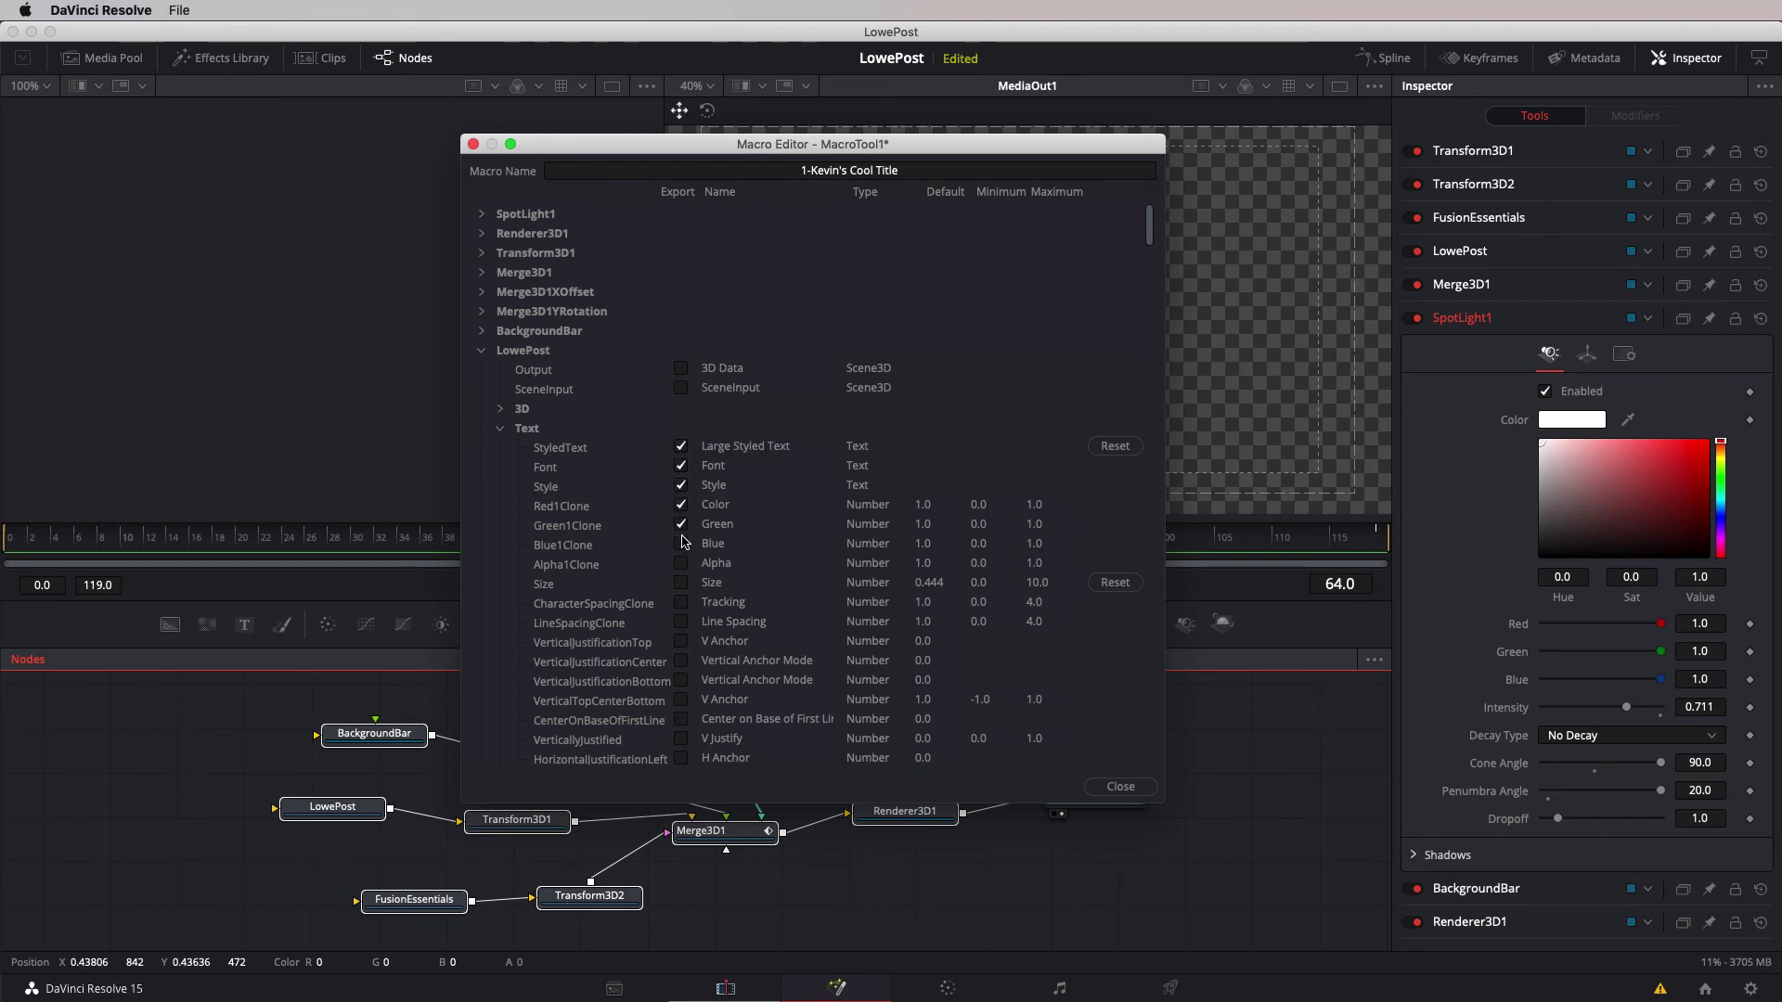
{"action": "left_click", "coordinate": [681, 544]}
{"action": "left_click", "coordinate": [1120, 788]}
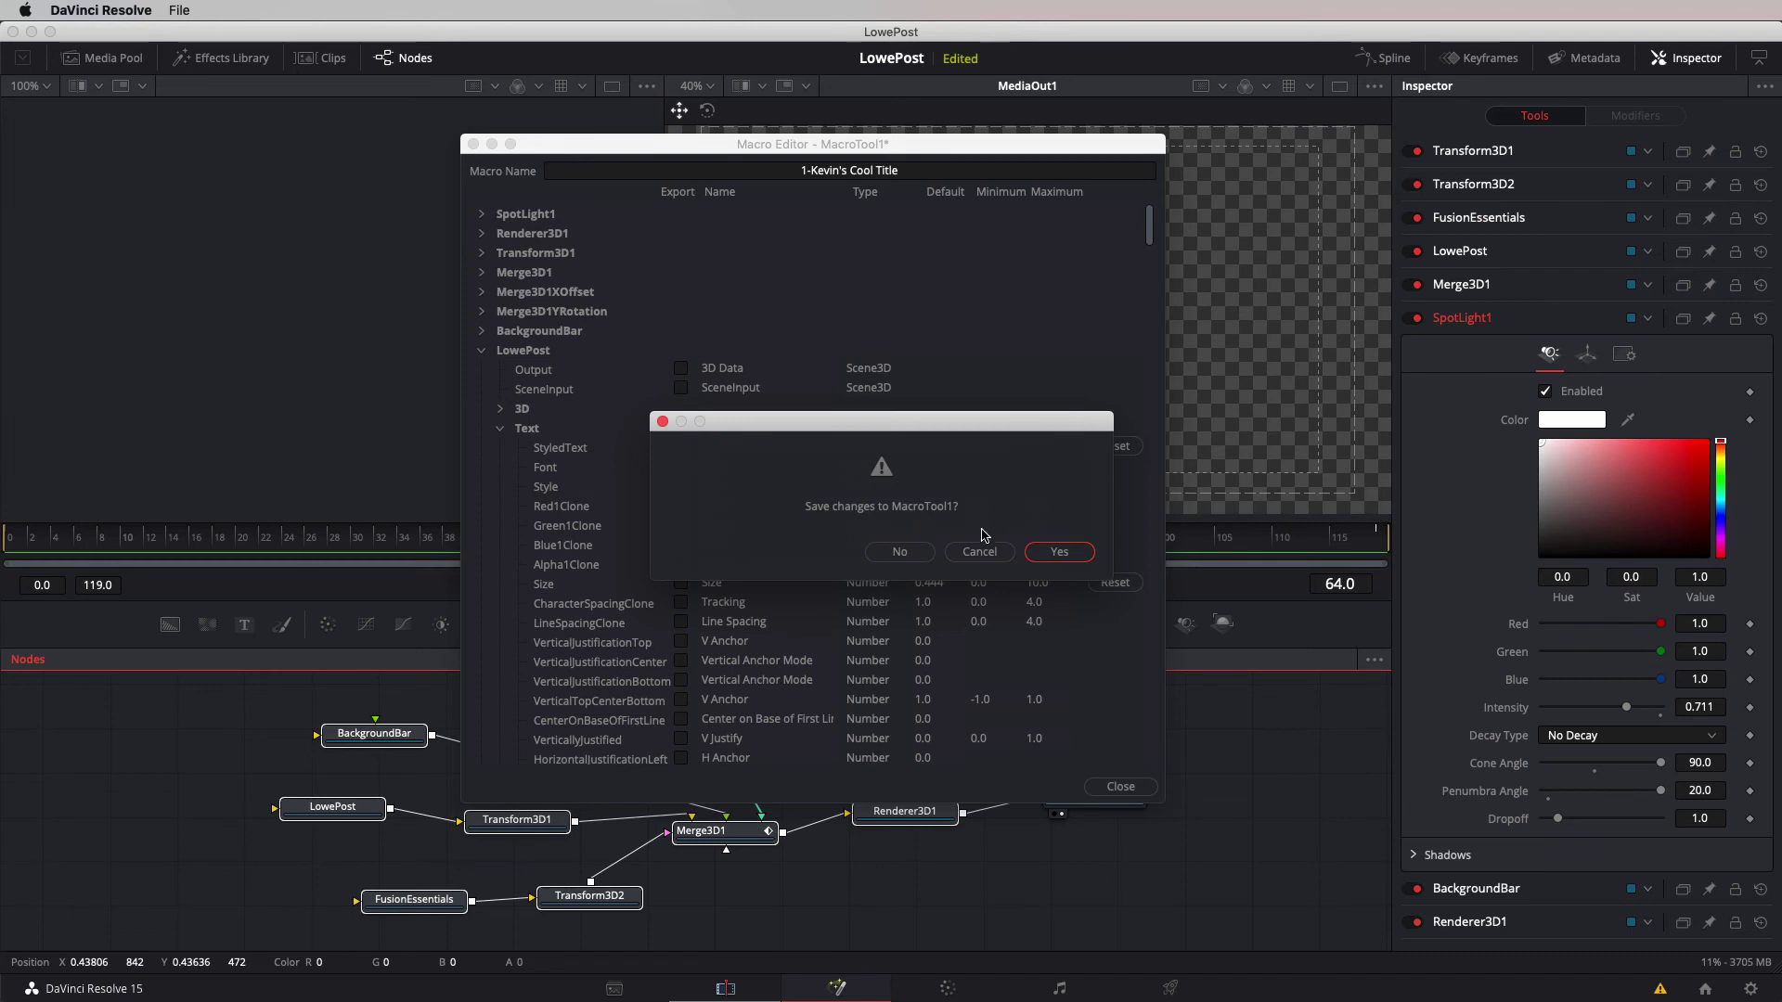
Confirm saving the macro changes and save the .setting file to the Desktop.
{"action": "left_click", "coordinate": [1075, 552]}
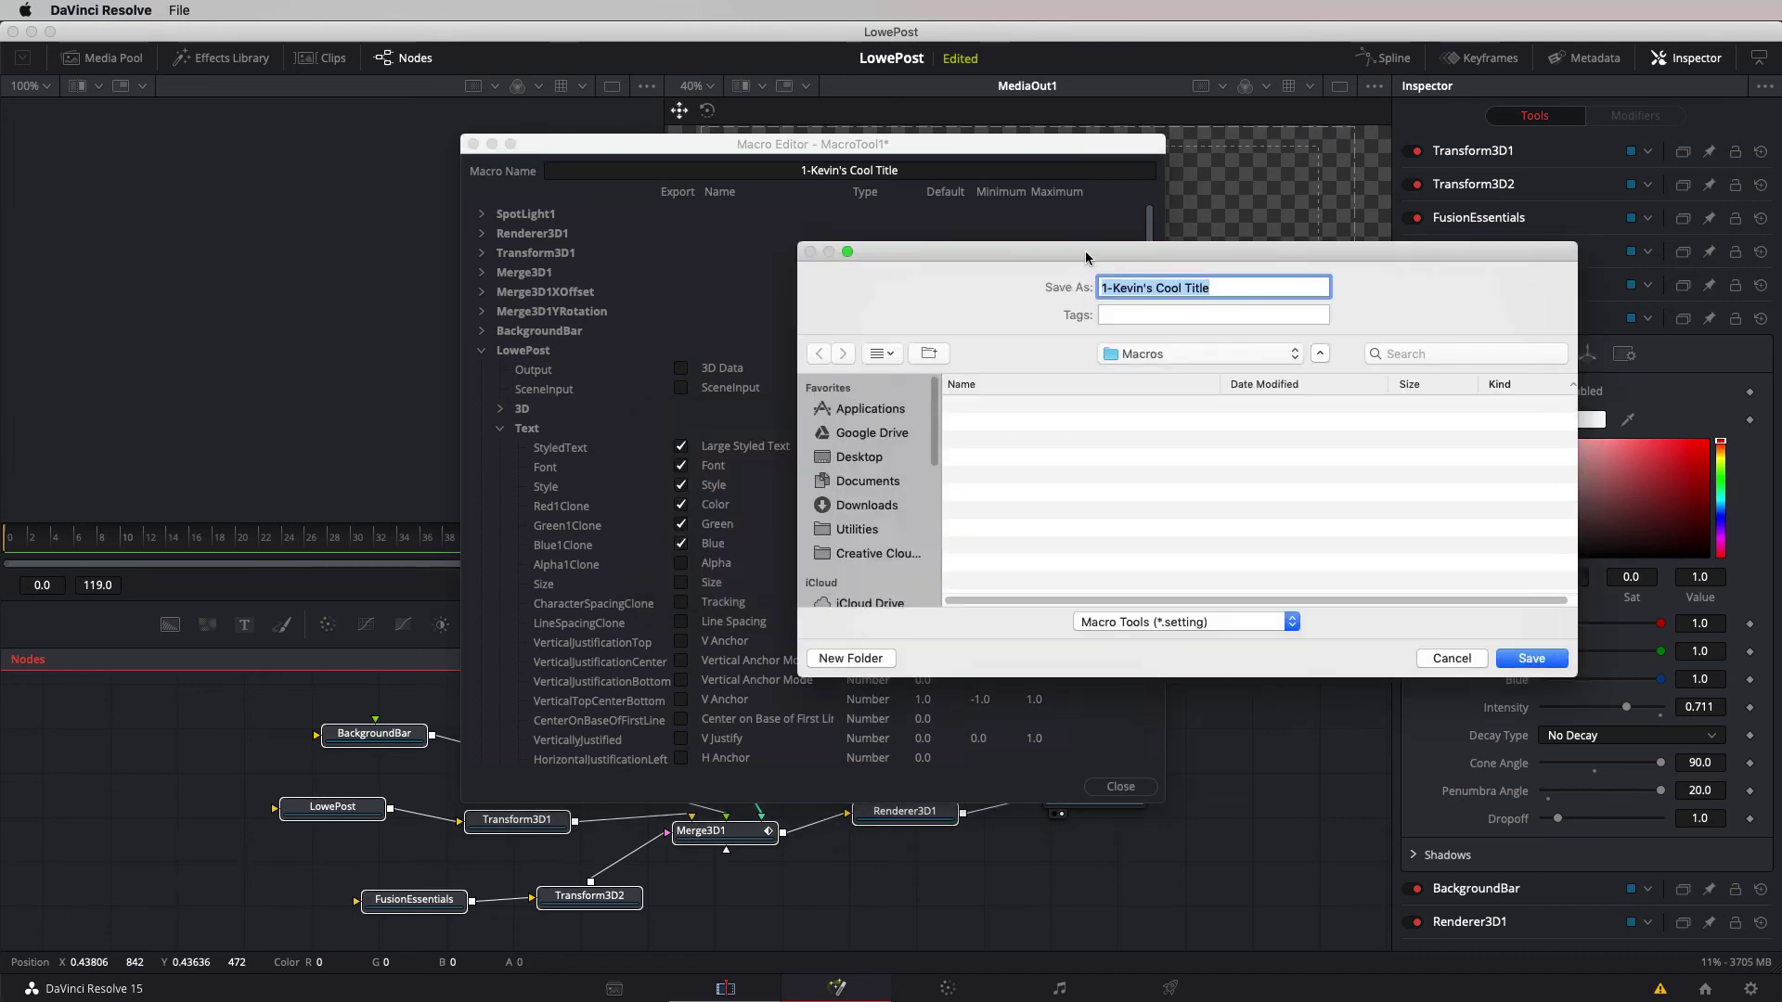
{"action": "left_click_drag", "start_coordinate": [1053, 243], "coordinate": [735, 271]}
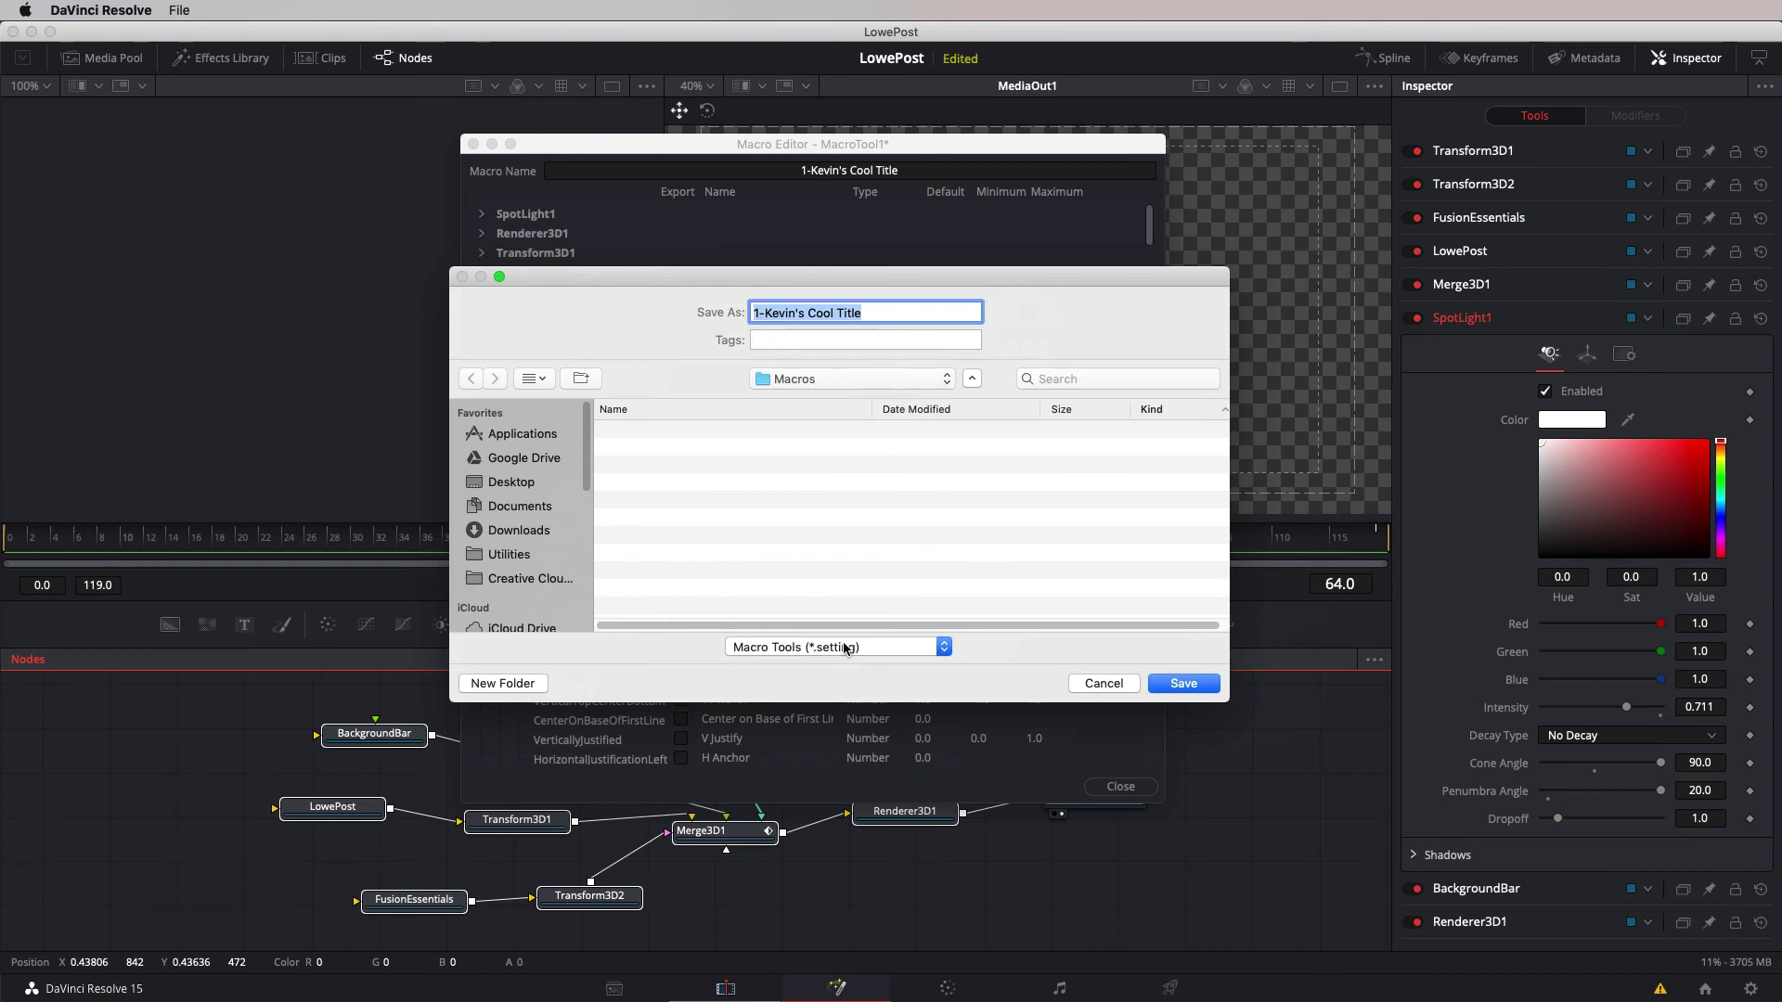
{"action": "left_click", "coordinate": [516, 482]}
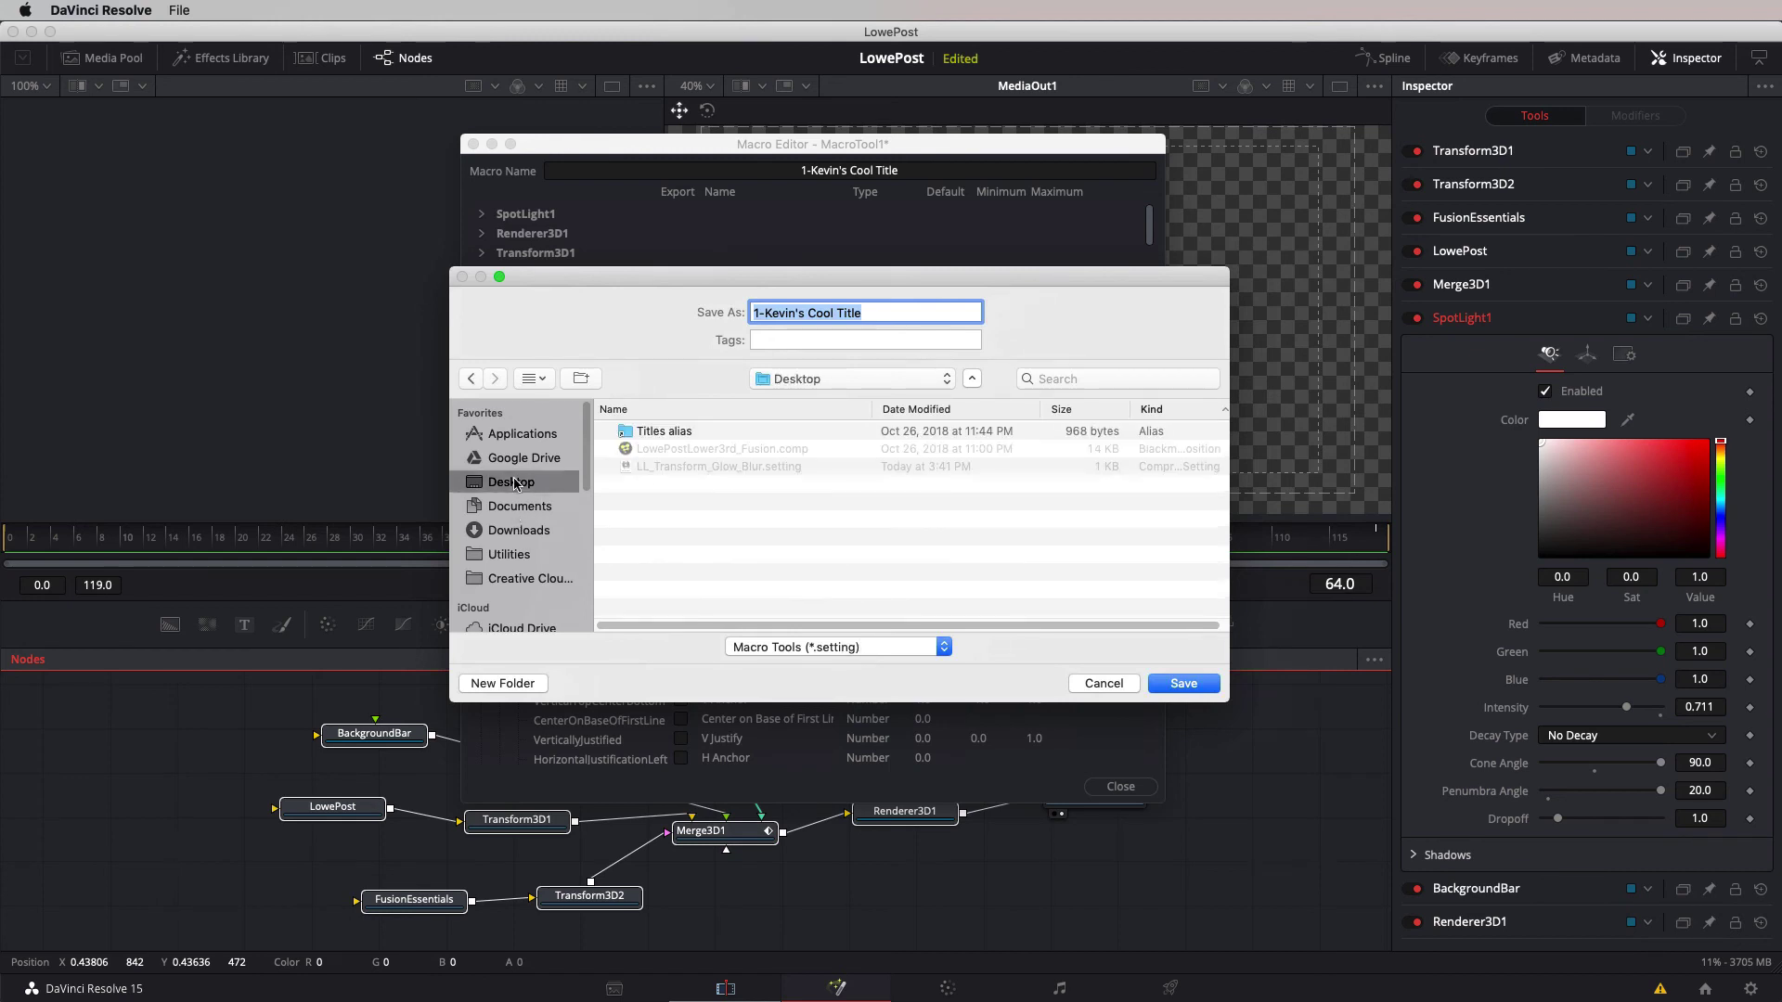
{"action": "left_click", "coordinate": [1180, 685]}
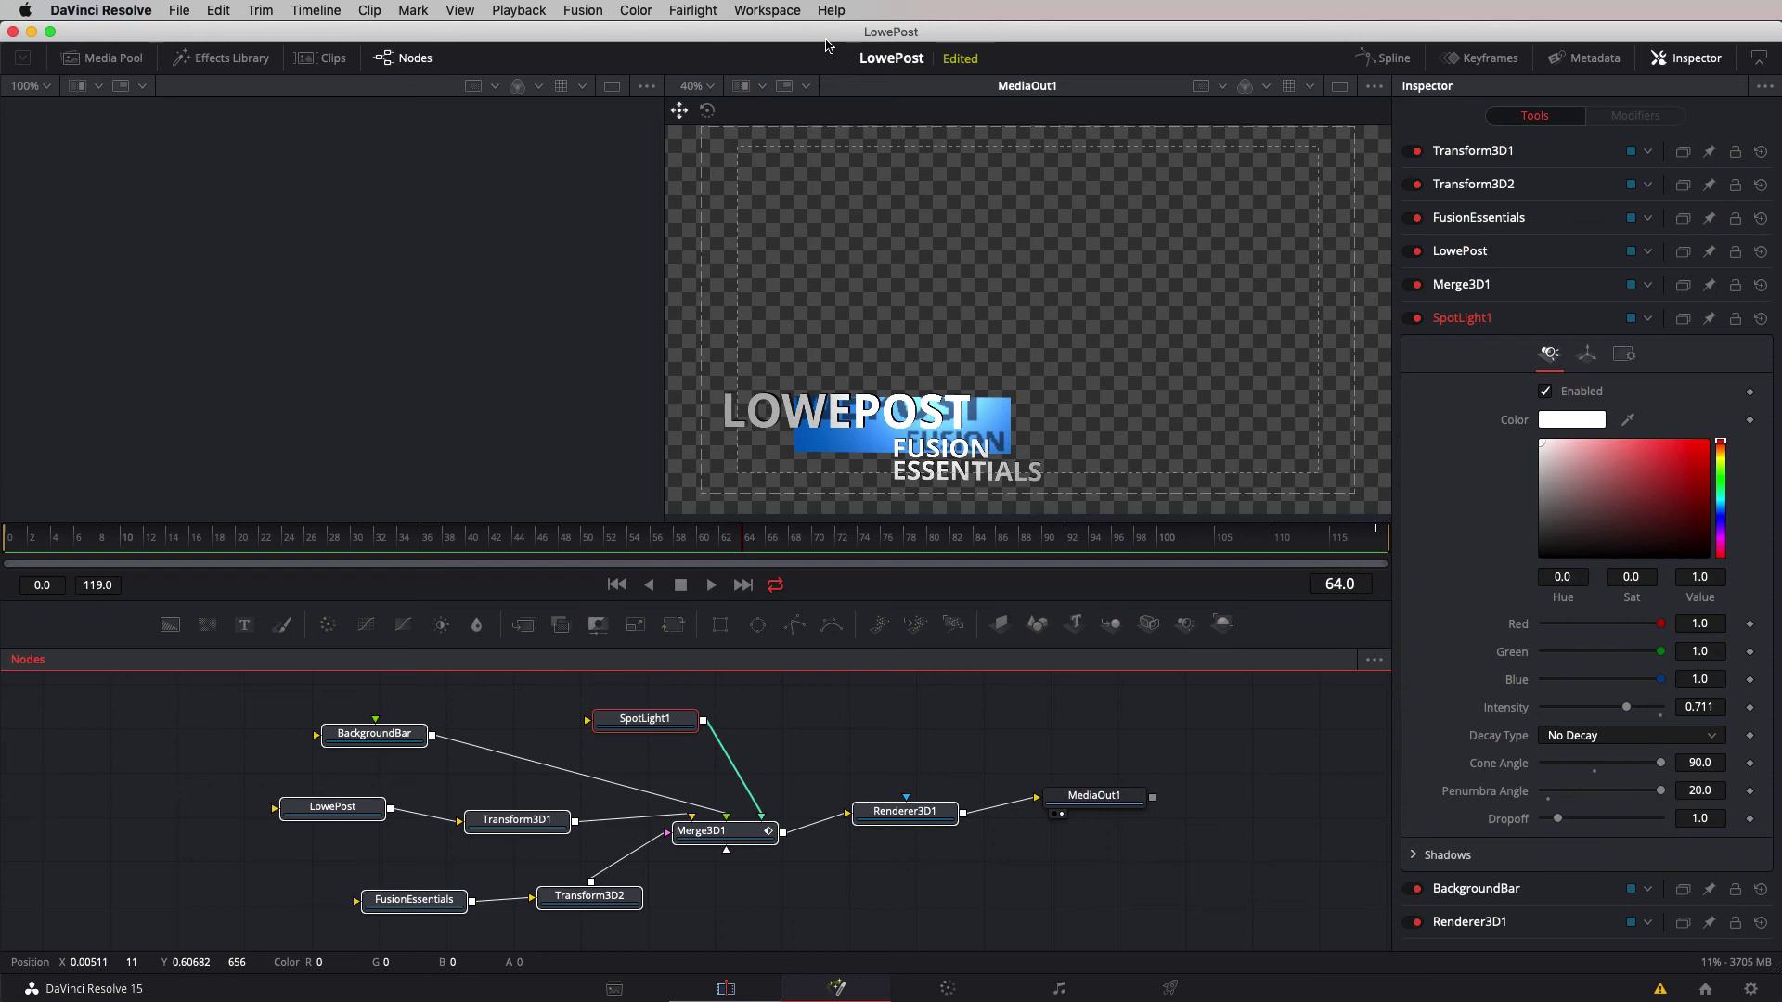
Hide Resolve and open the Titles alias folder on the desktop, checking its full path.
{"action": "key", "text": "super+h"}
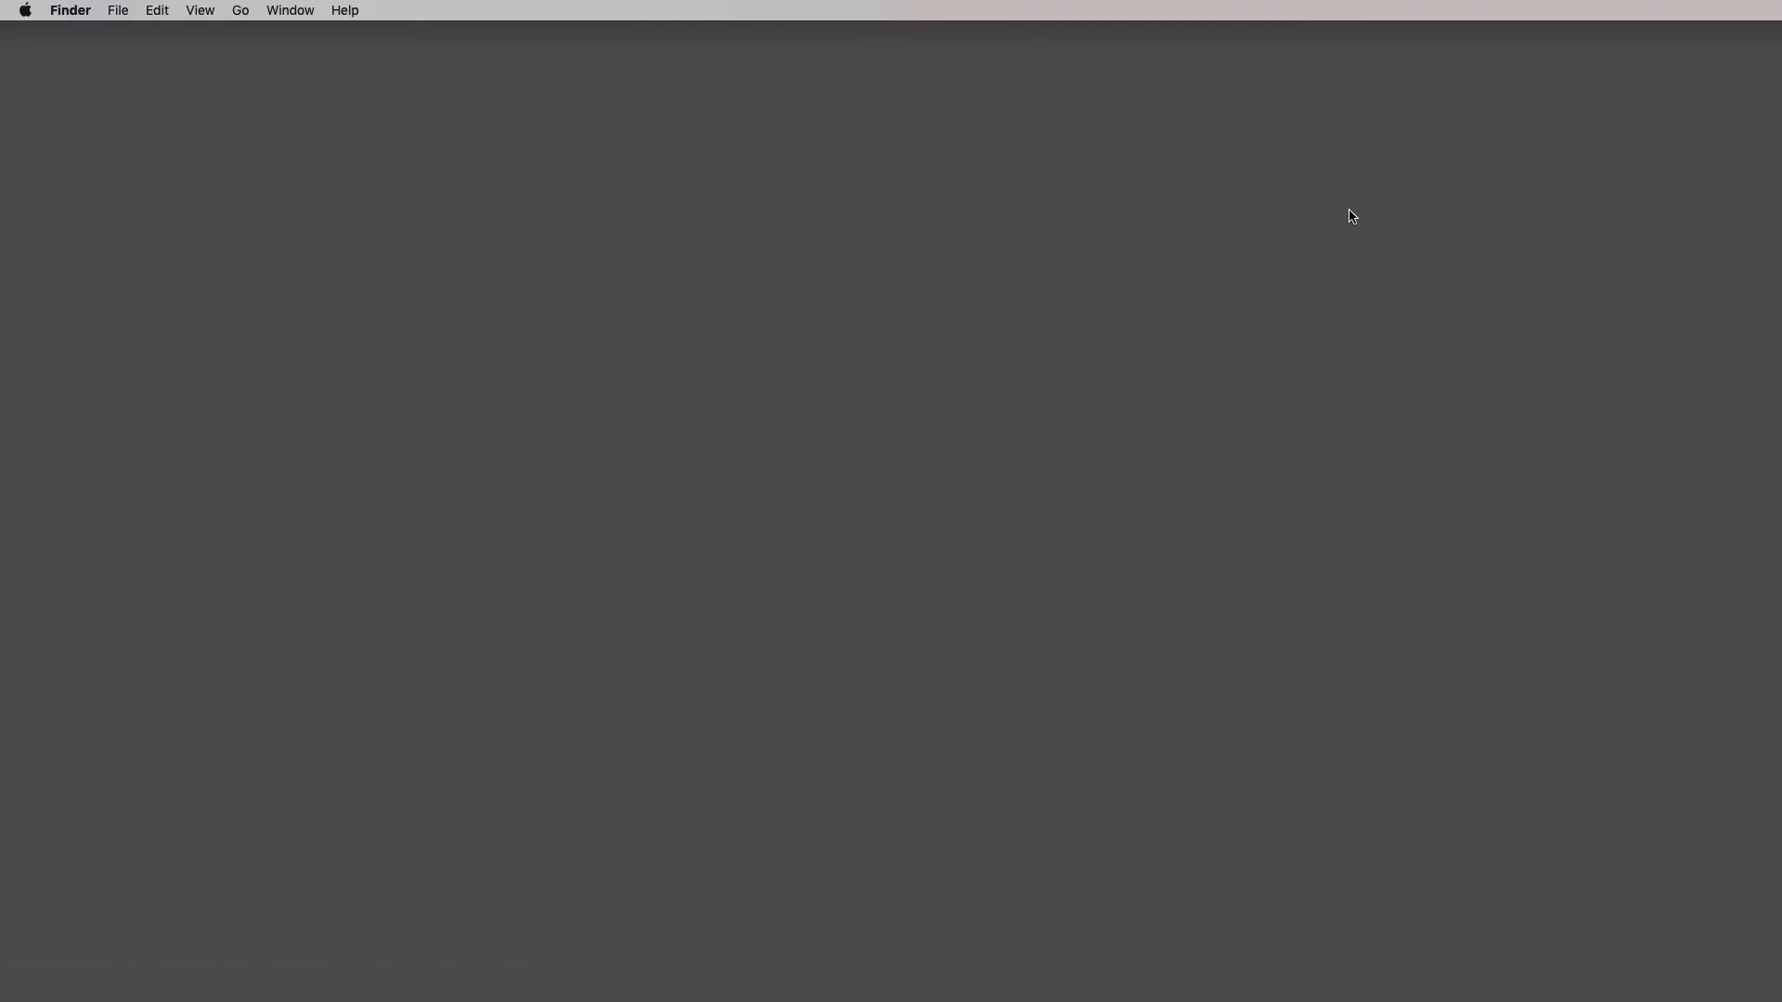
{"action": "left_click_drag", "start_coordinate": [1259, 342], "coordinate": [761, 383]}
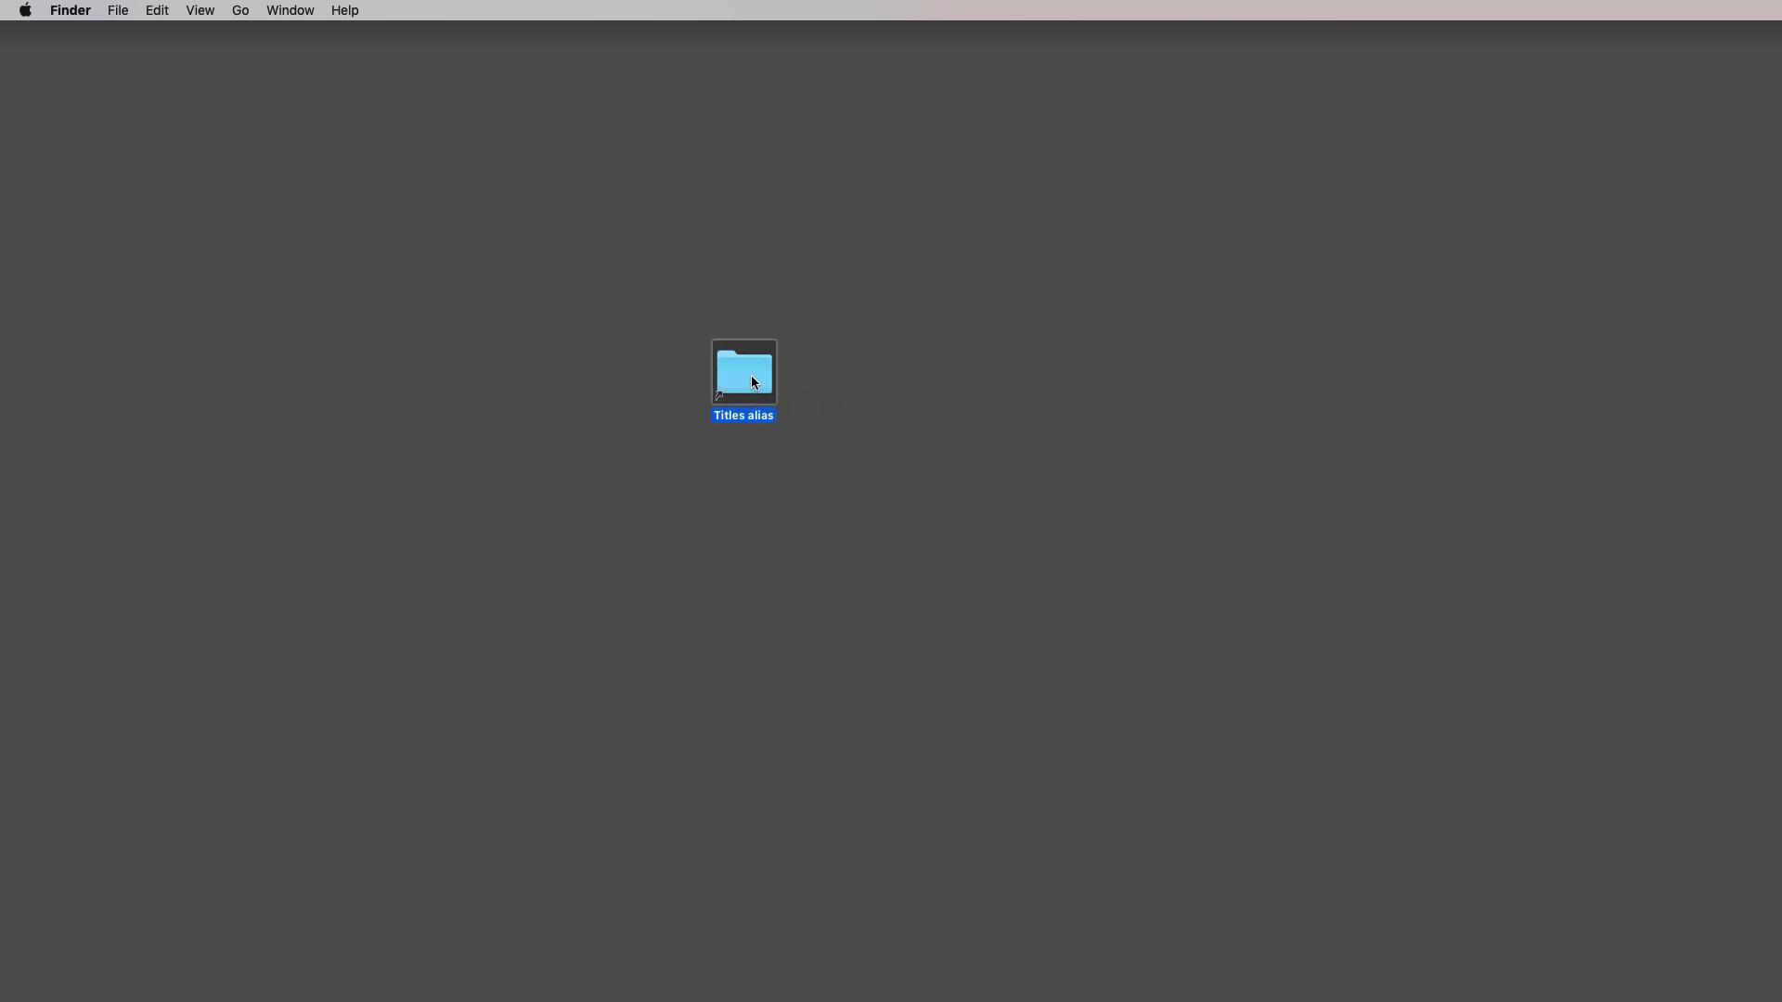
{"action": "double_click", "coordinate": [747, 371]}
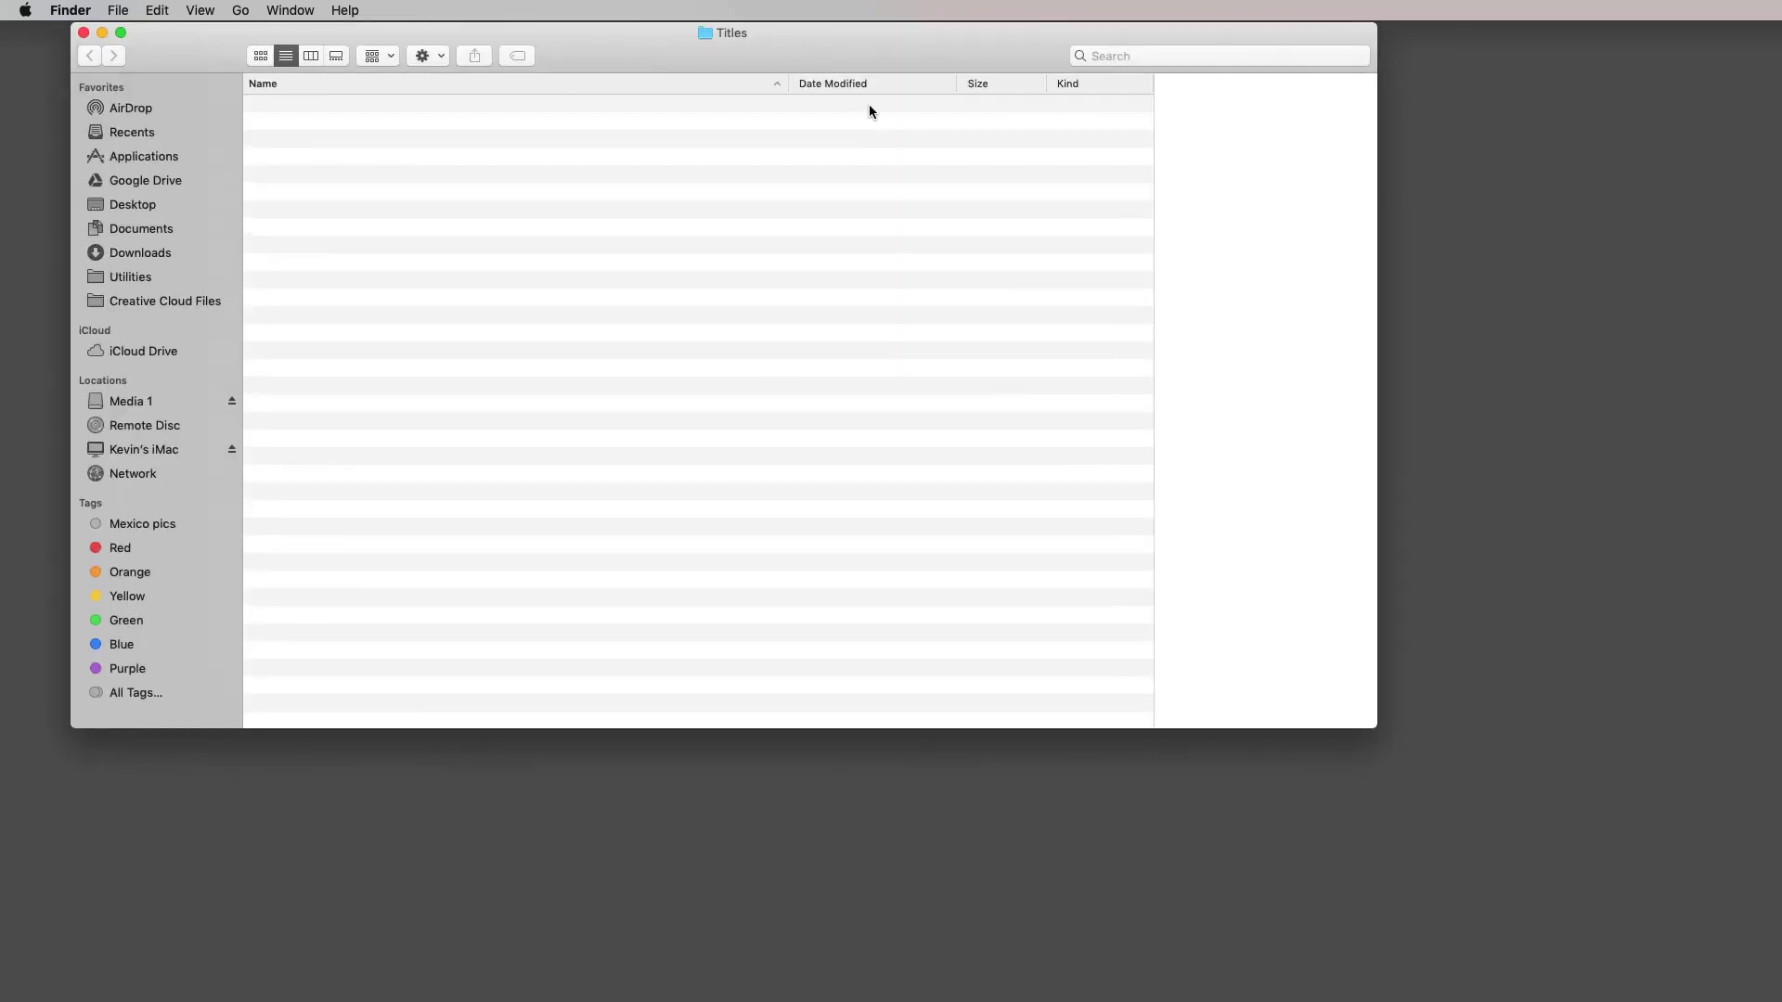
{"action": "left_click_drag", "start_coordinate": [872, 48], "coordinate": [1073, 239]}
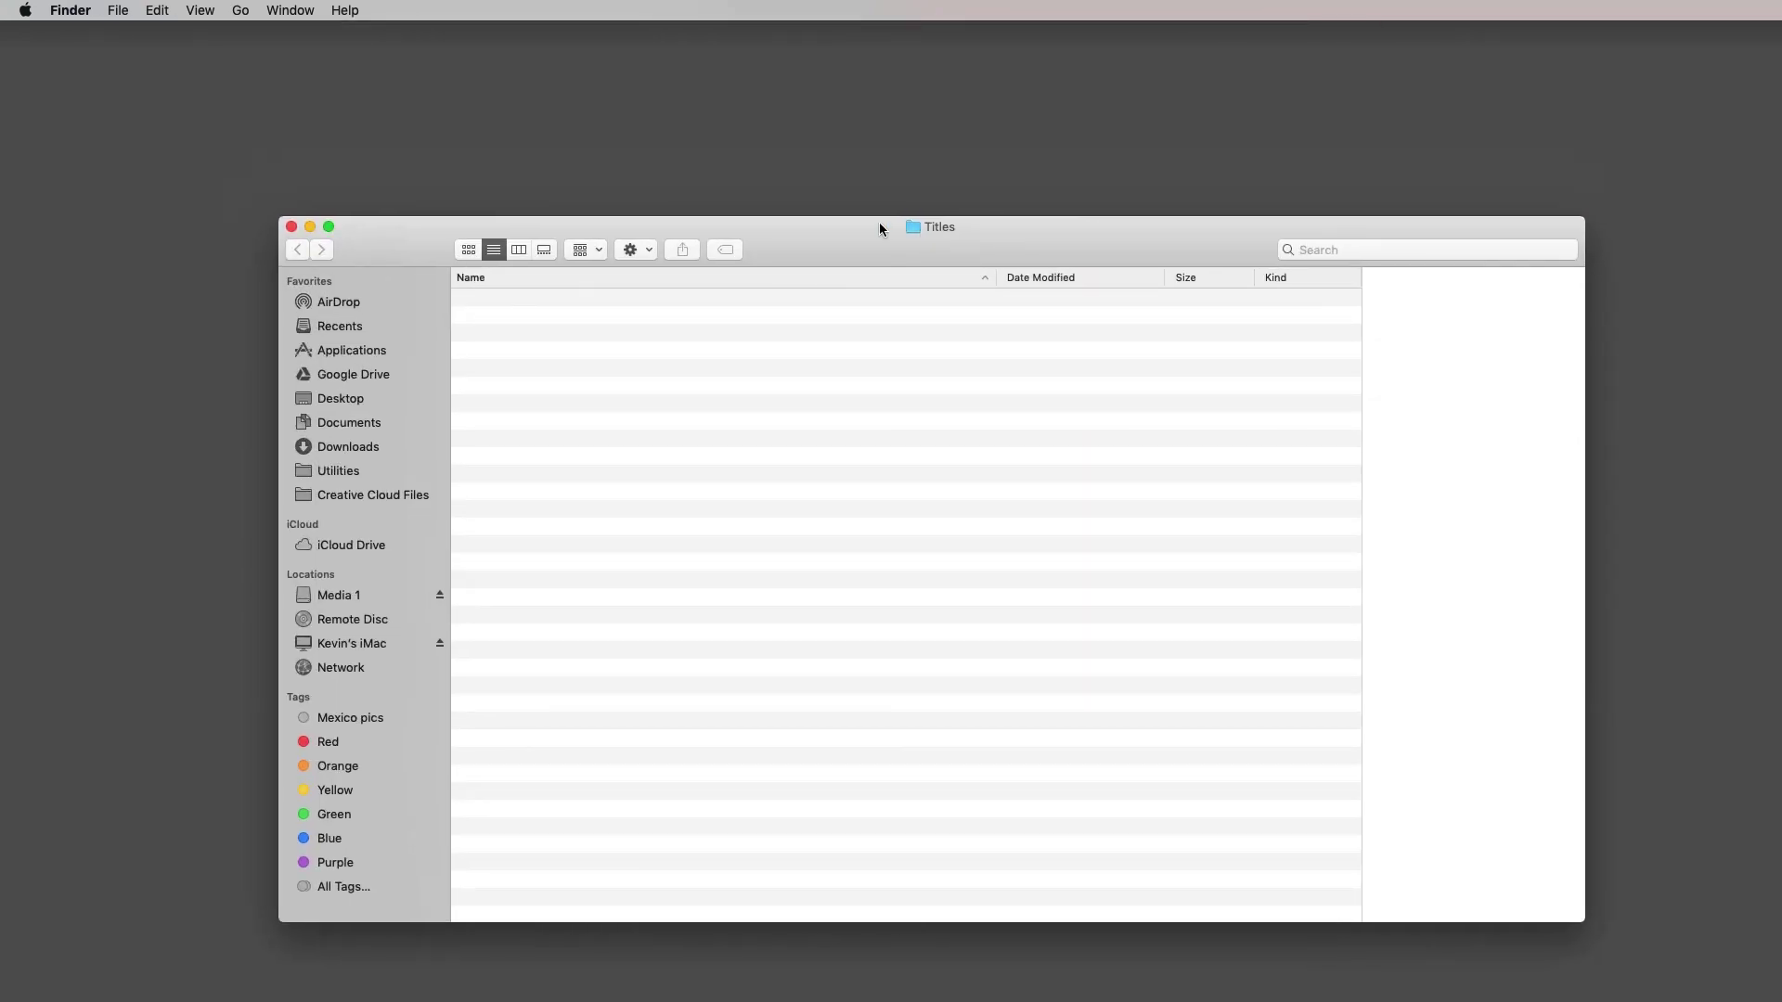
{"action": "left_click", "coordinate": [945, 228], "text": "super"}
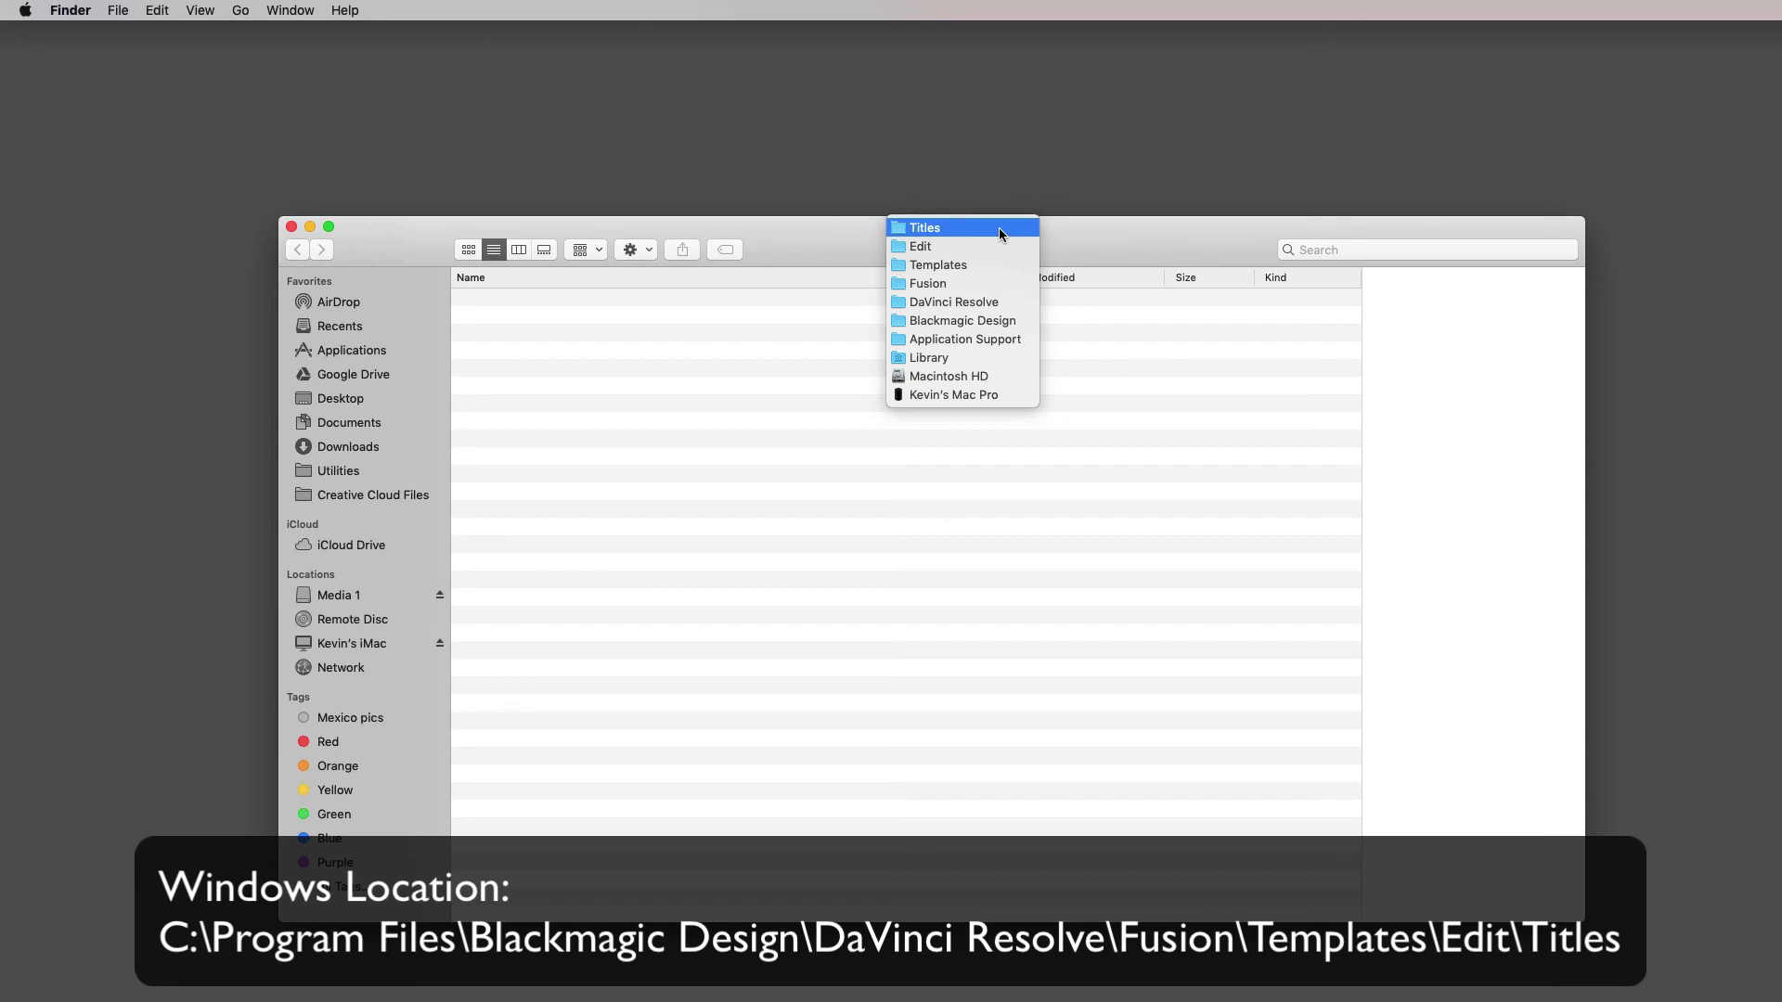
{"action": "left_click", "coordinate": [999, 226]}
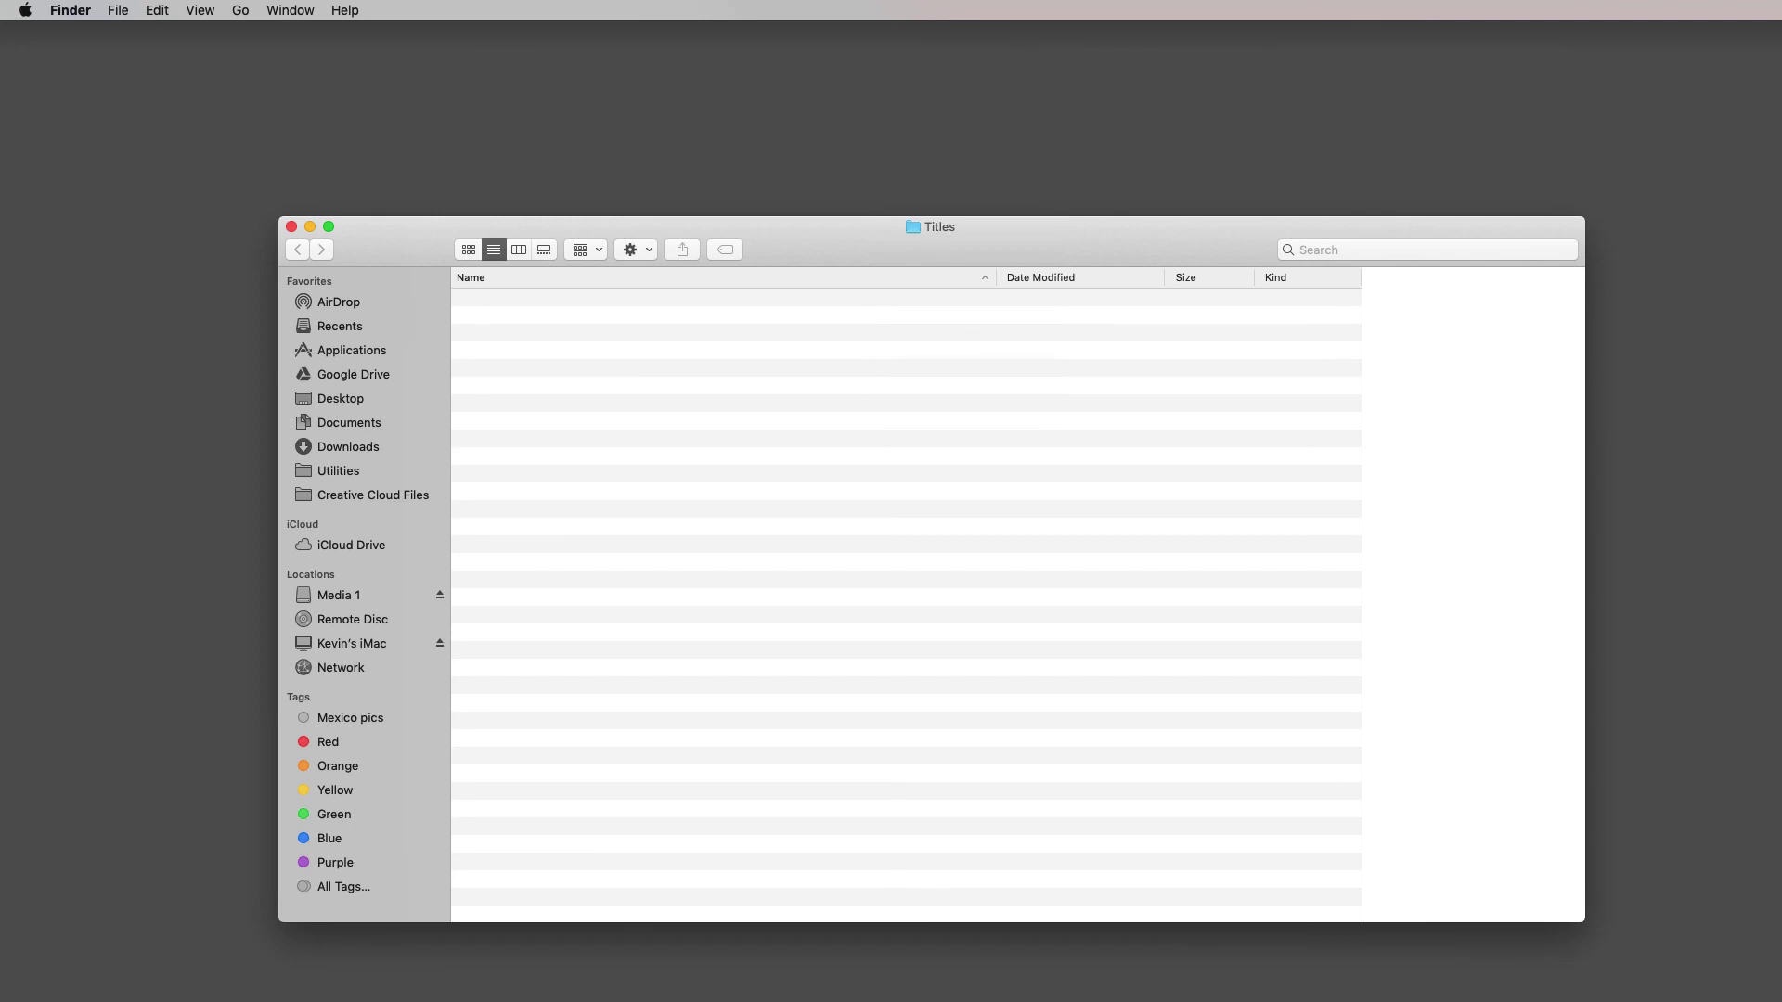
Move the saved title .setting file into the Titles folder and return to DaVinci Resolve.
{"action": "left_click_drag", "start_coordinate": [1494, 446], "coordinate": [700, 371]}
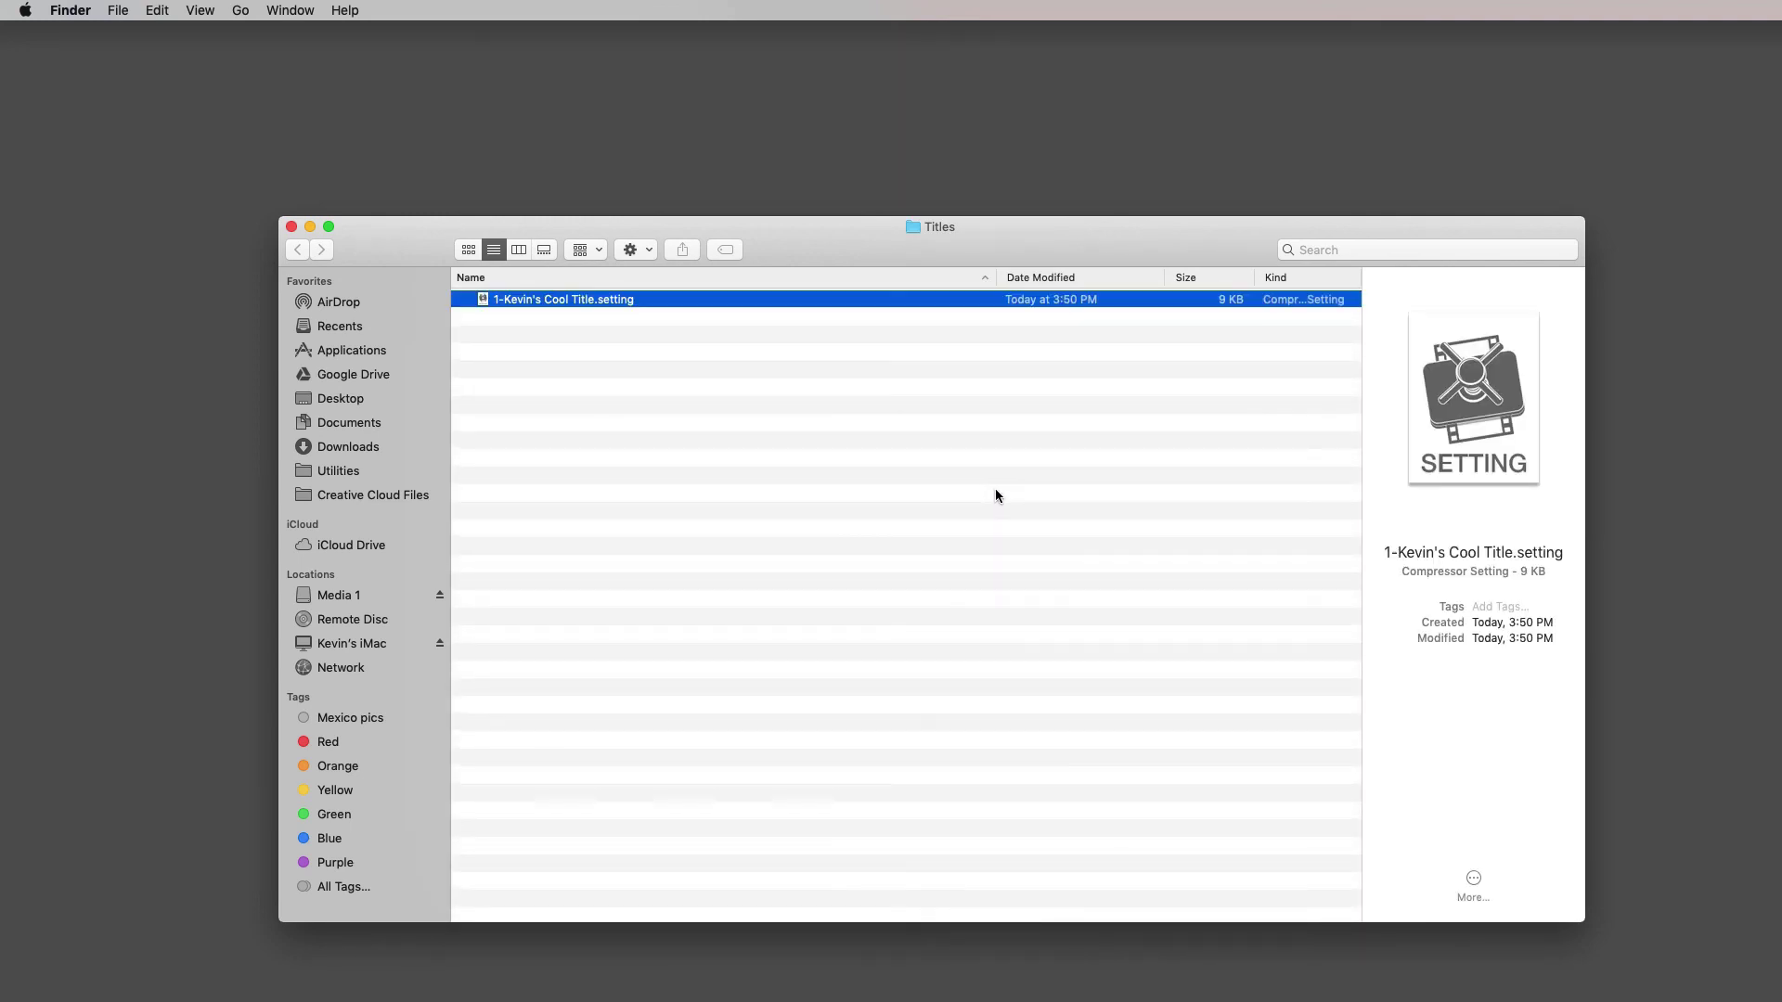
{"action": "left_click", "coordinate": [292, 227]}
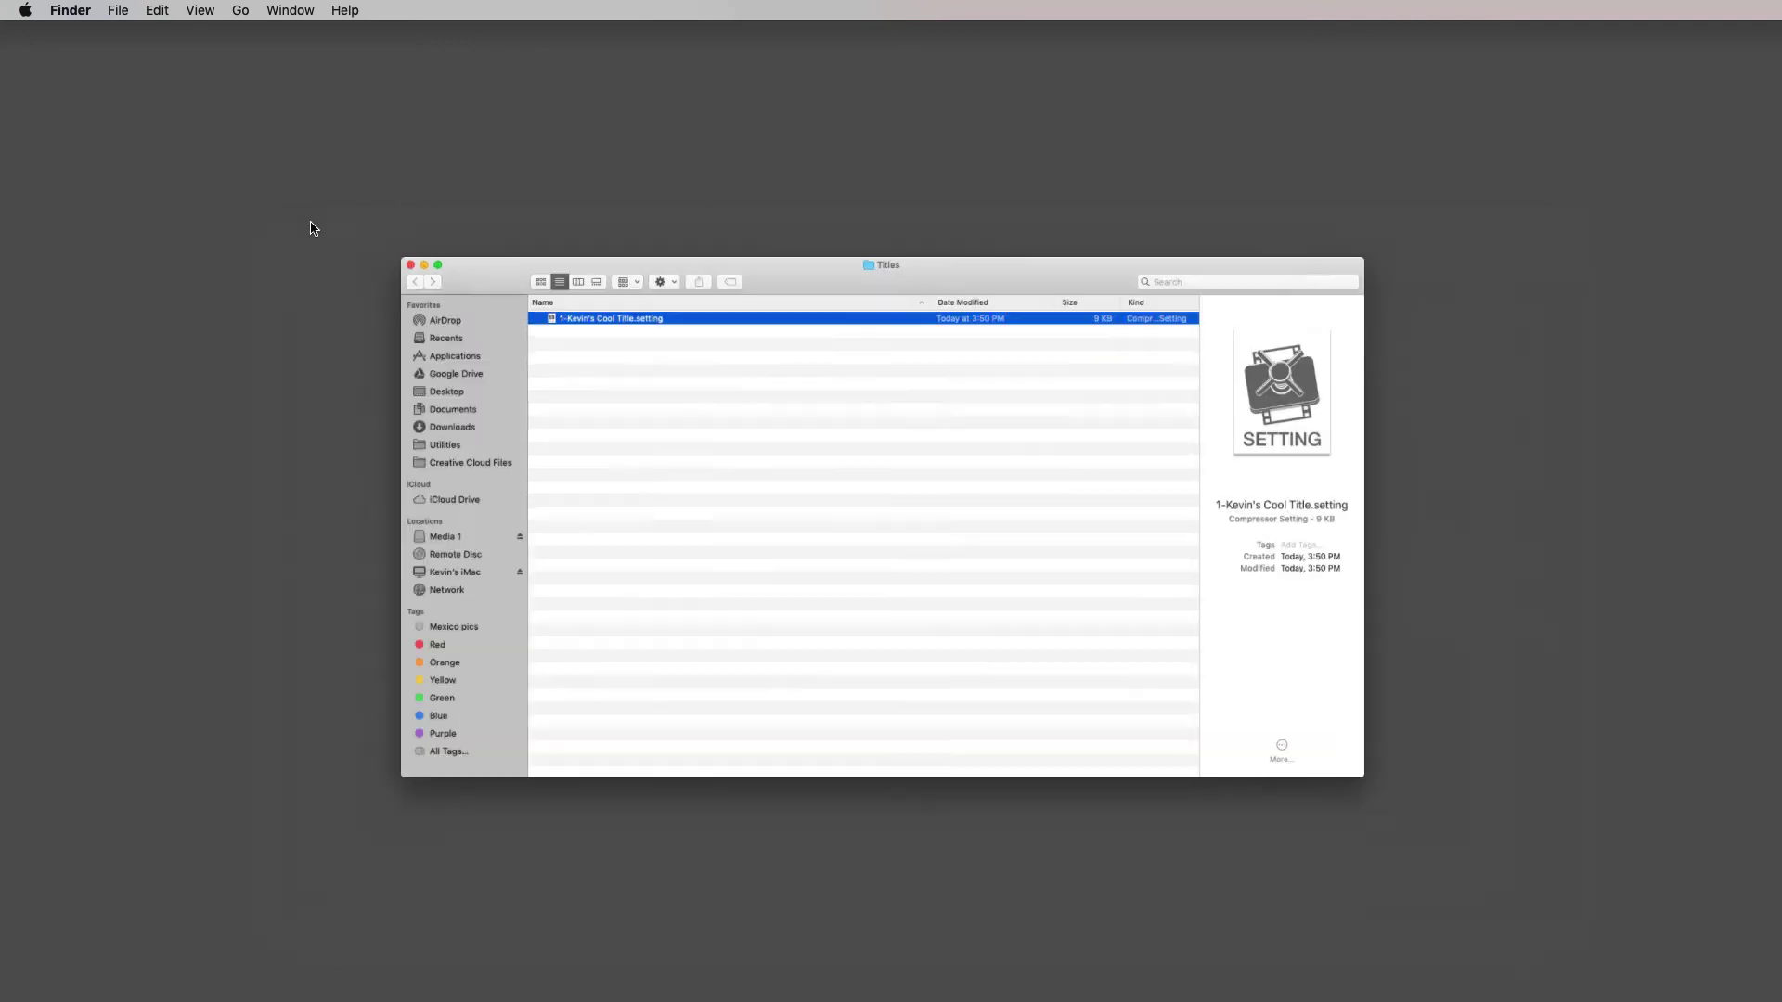
{"action": "left_click", "coordinate": [743, 373]}
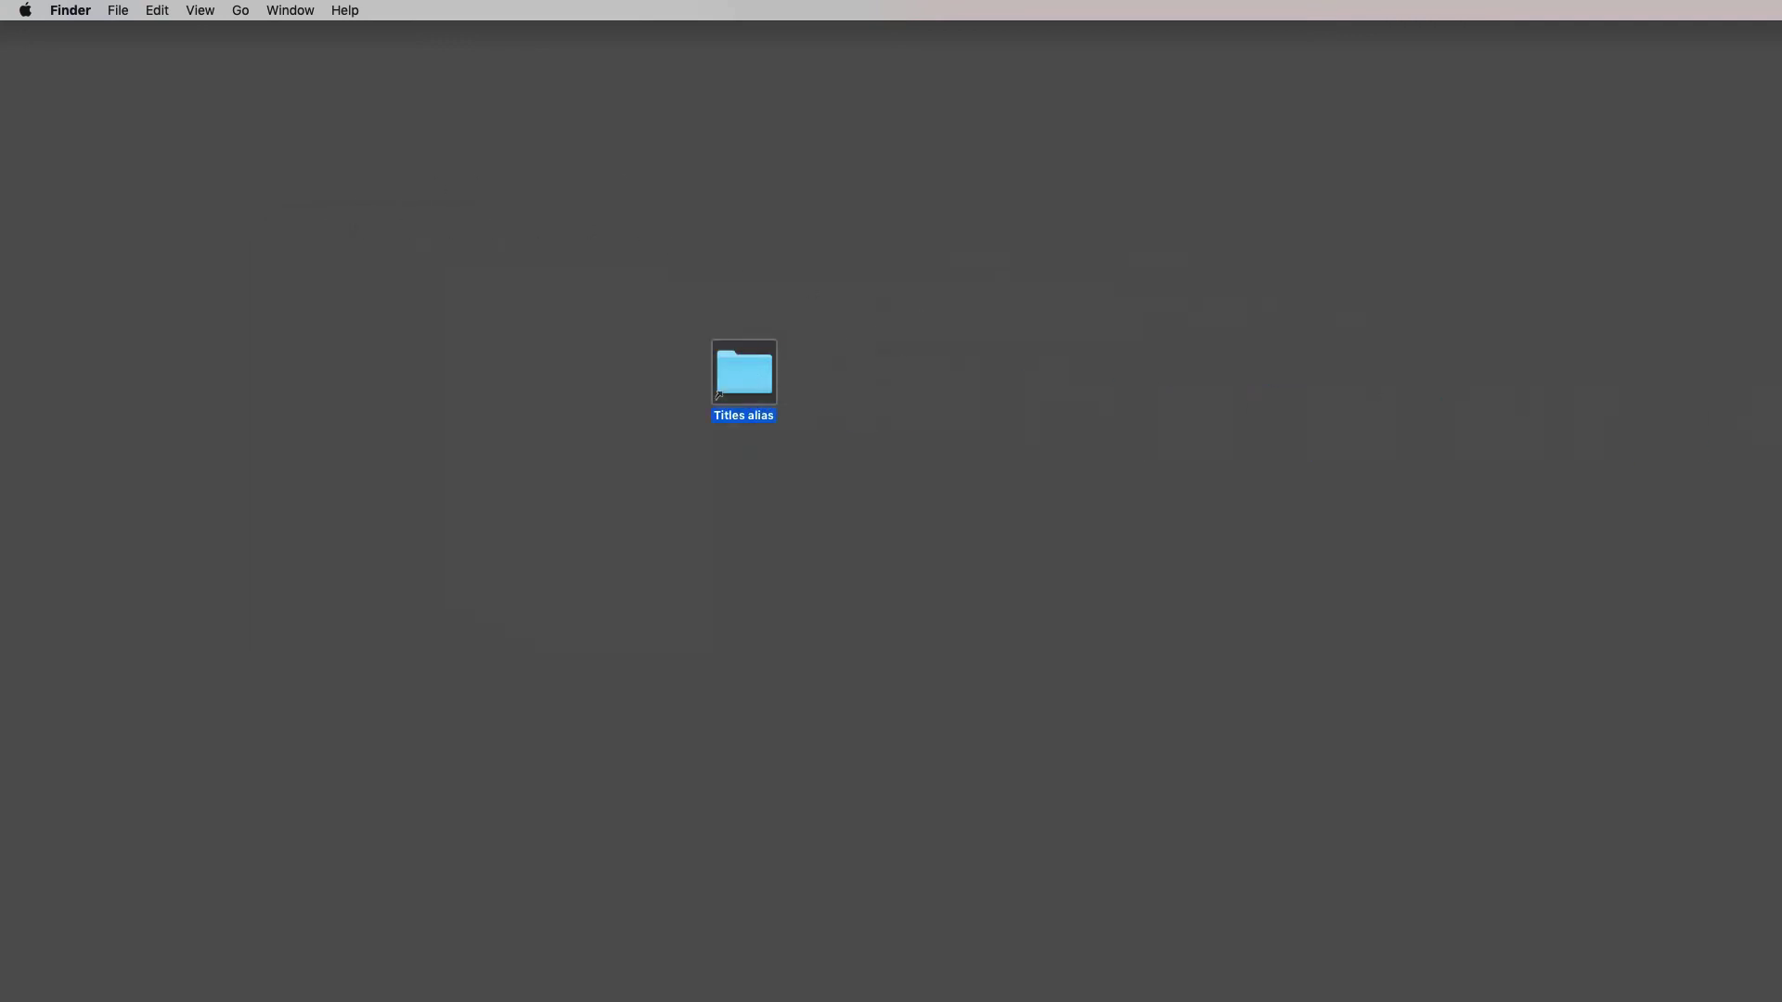
{"action": "key", "text": "super+BackSpace"}
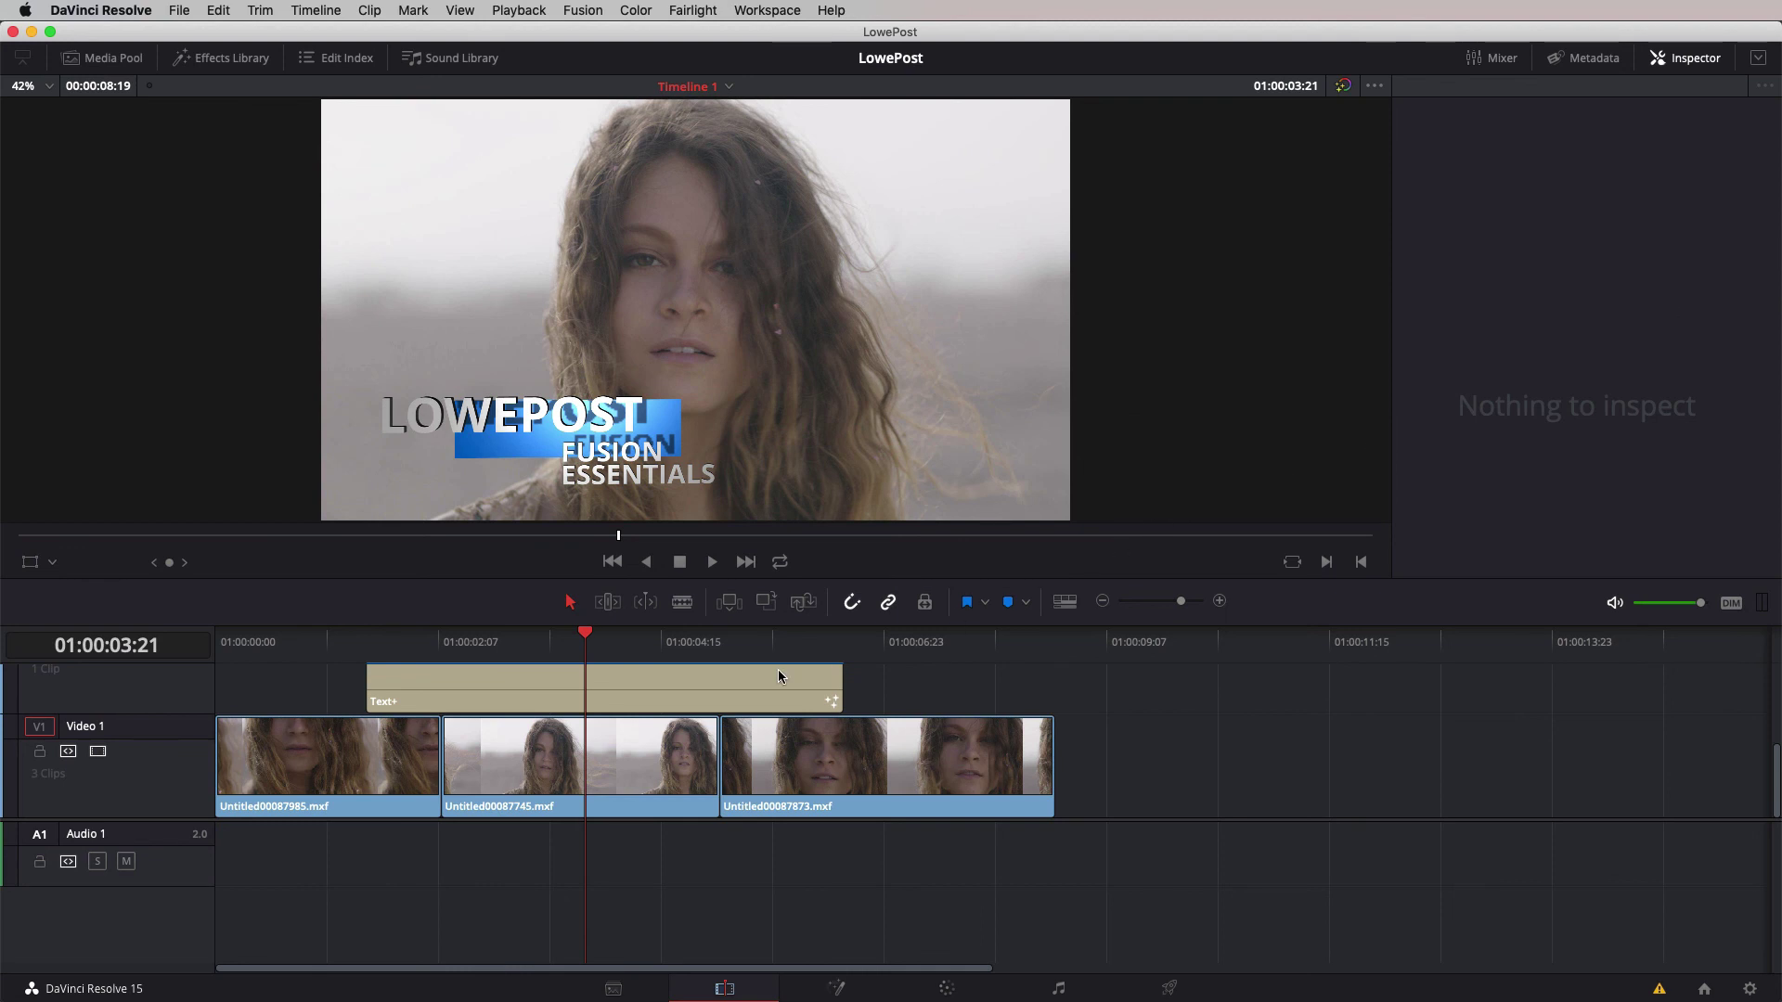
Shift the Text+ clip right and place the saved Fusion title above the clips on V2.
{"action": "left_click_drag", "start_coordinate": [583, 688], "coordinate": [1336, 708]}
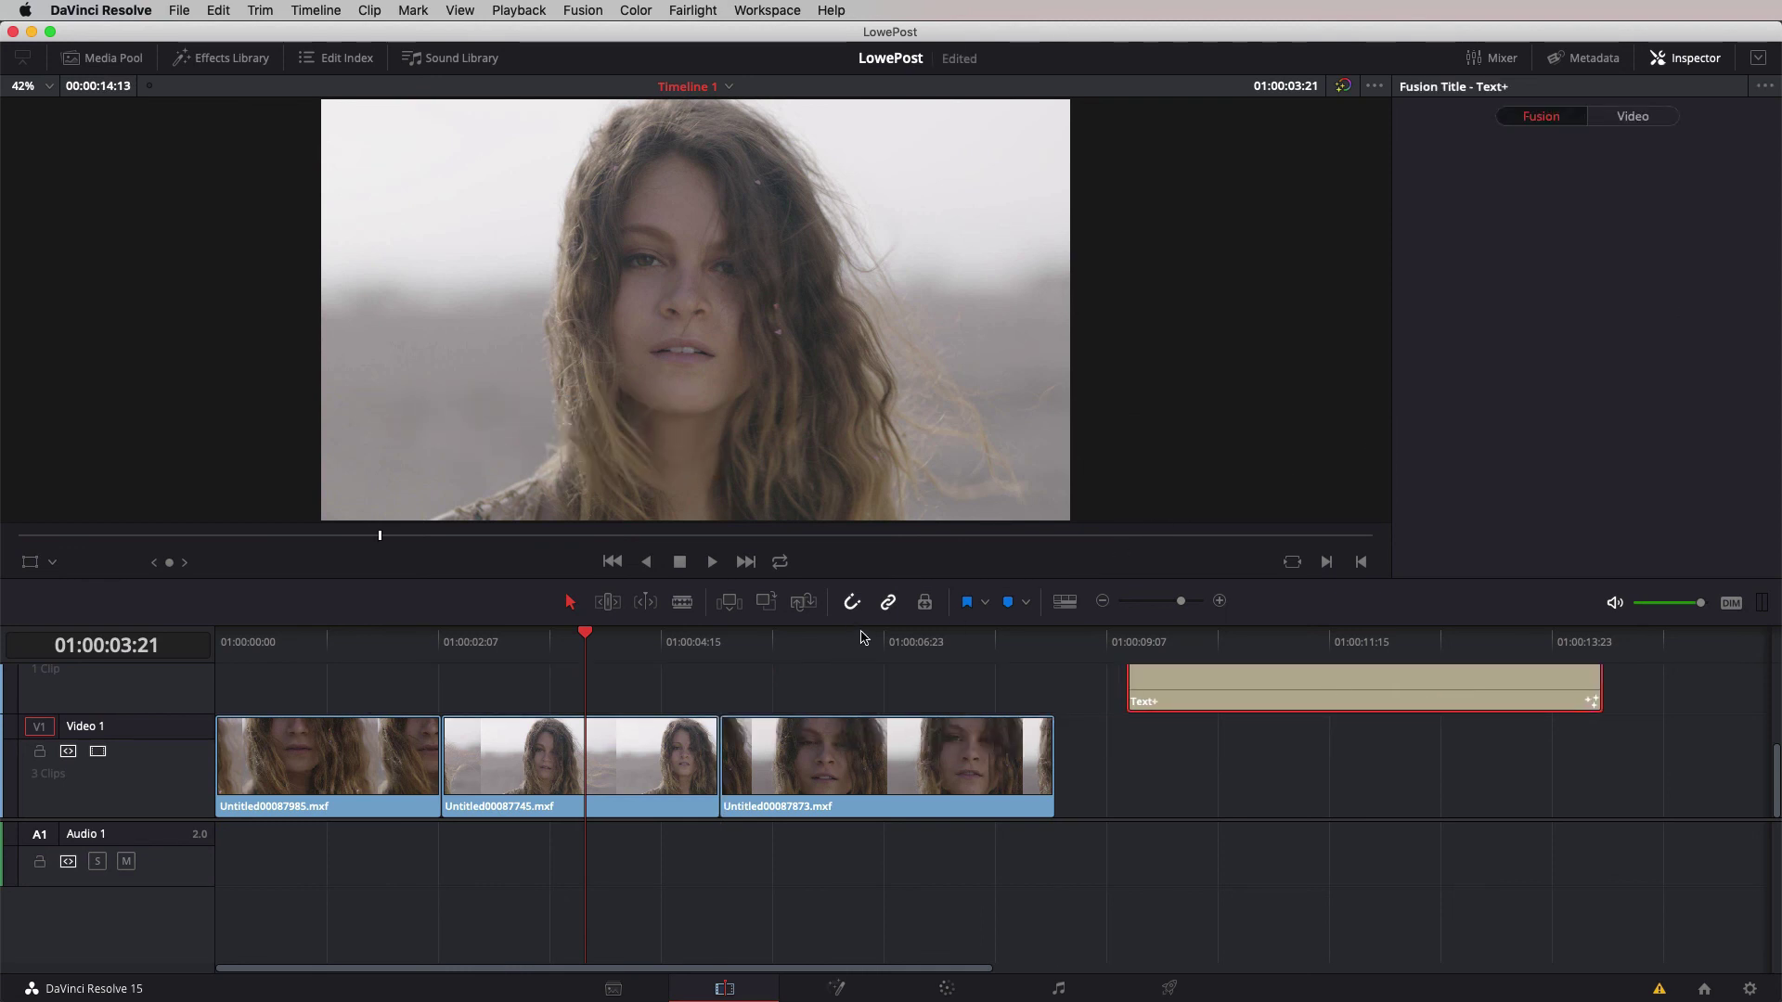
{"action": "left_click", "coordinate": [214, 58]}
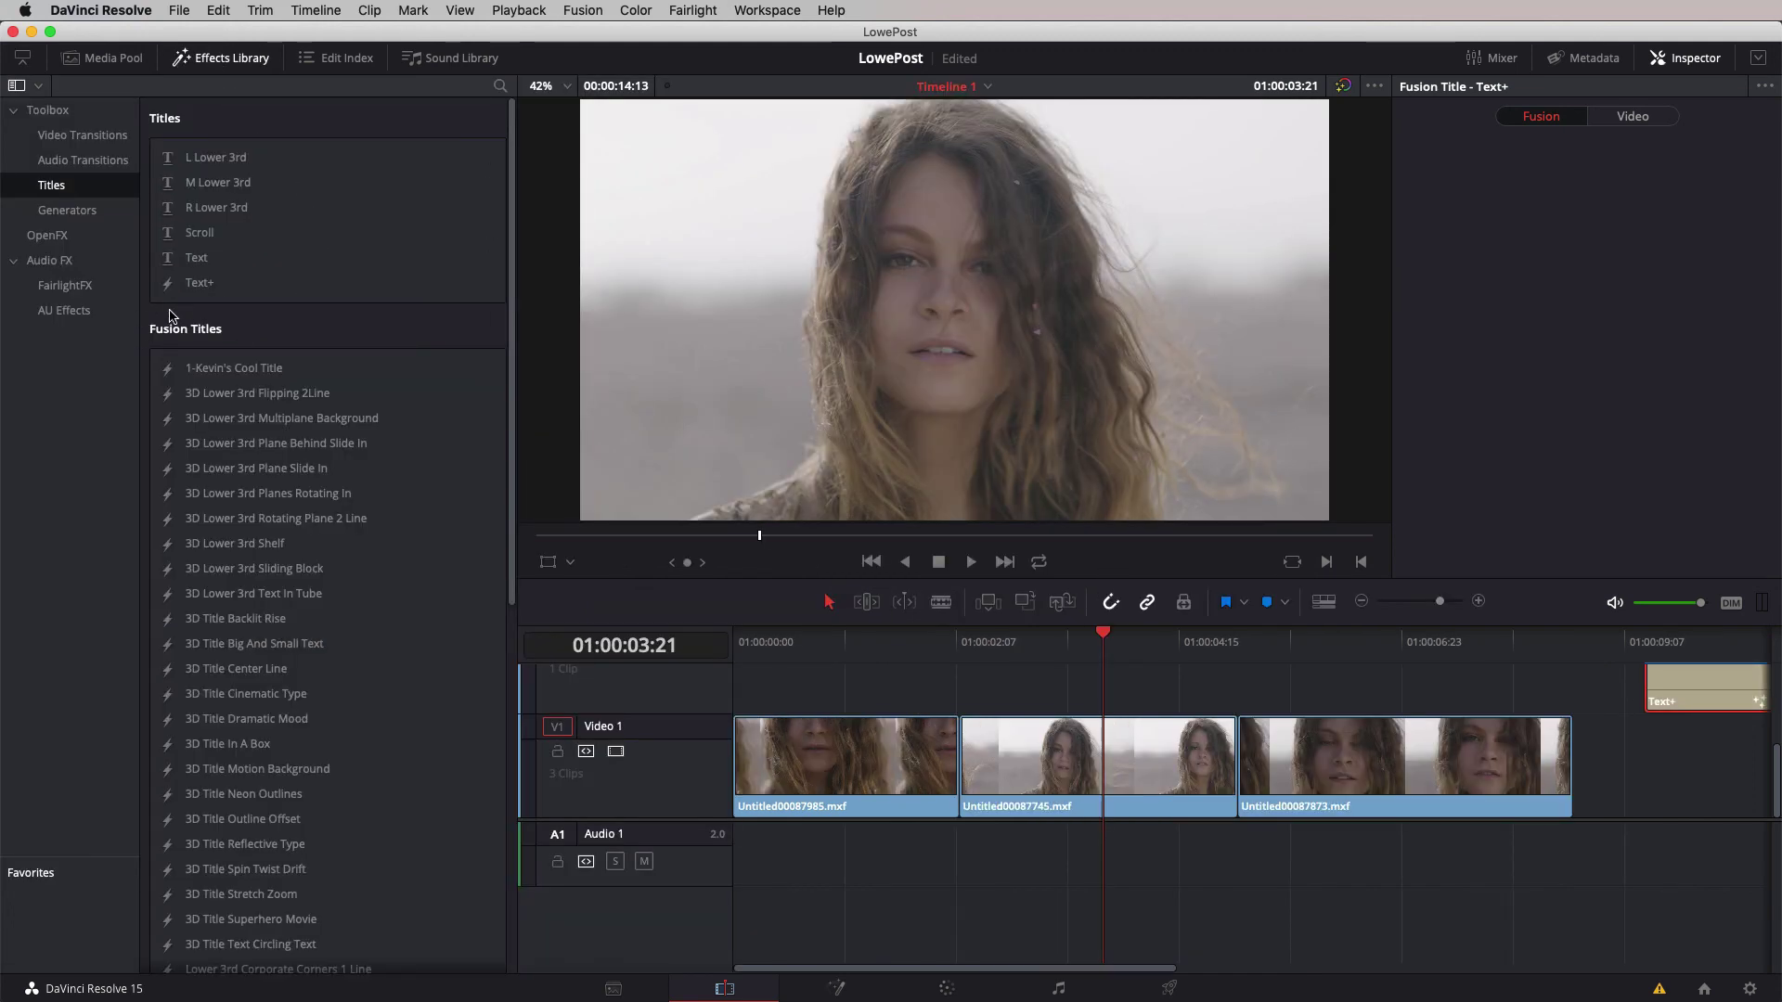
{"action": "left_click_drag", "start_coordinate": [190, 371], "coordinate": [889, 671]}
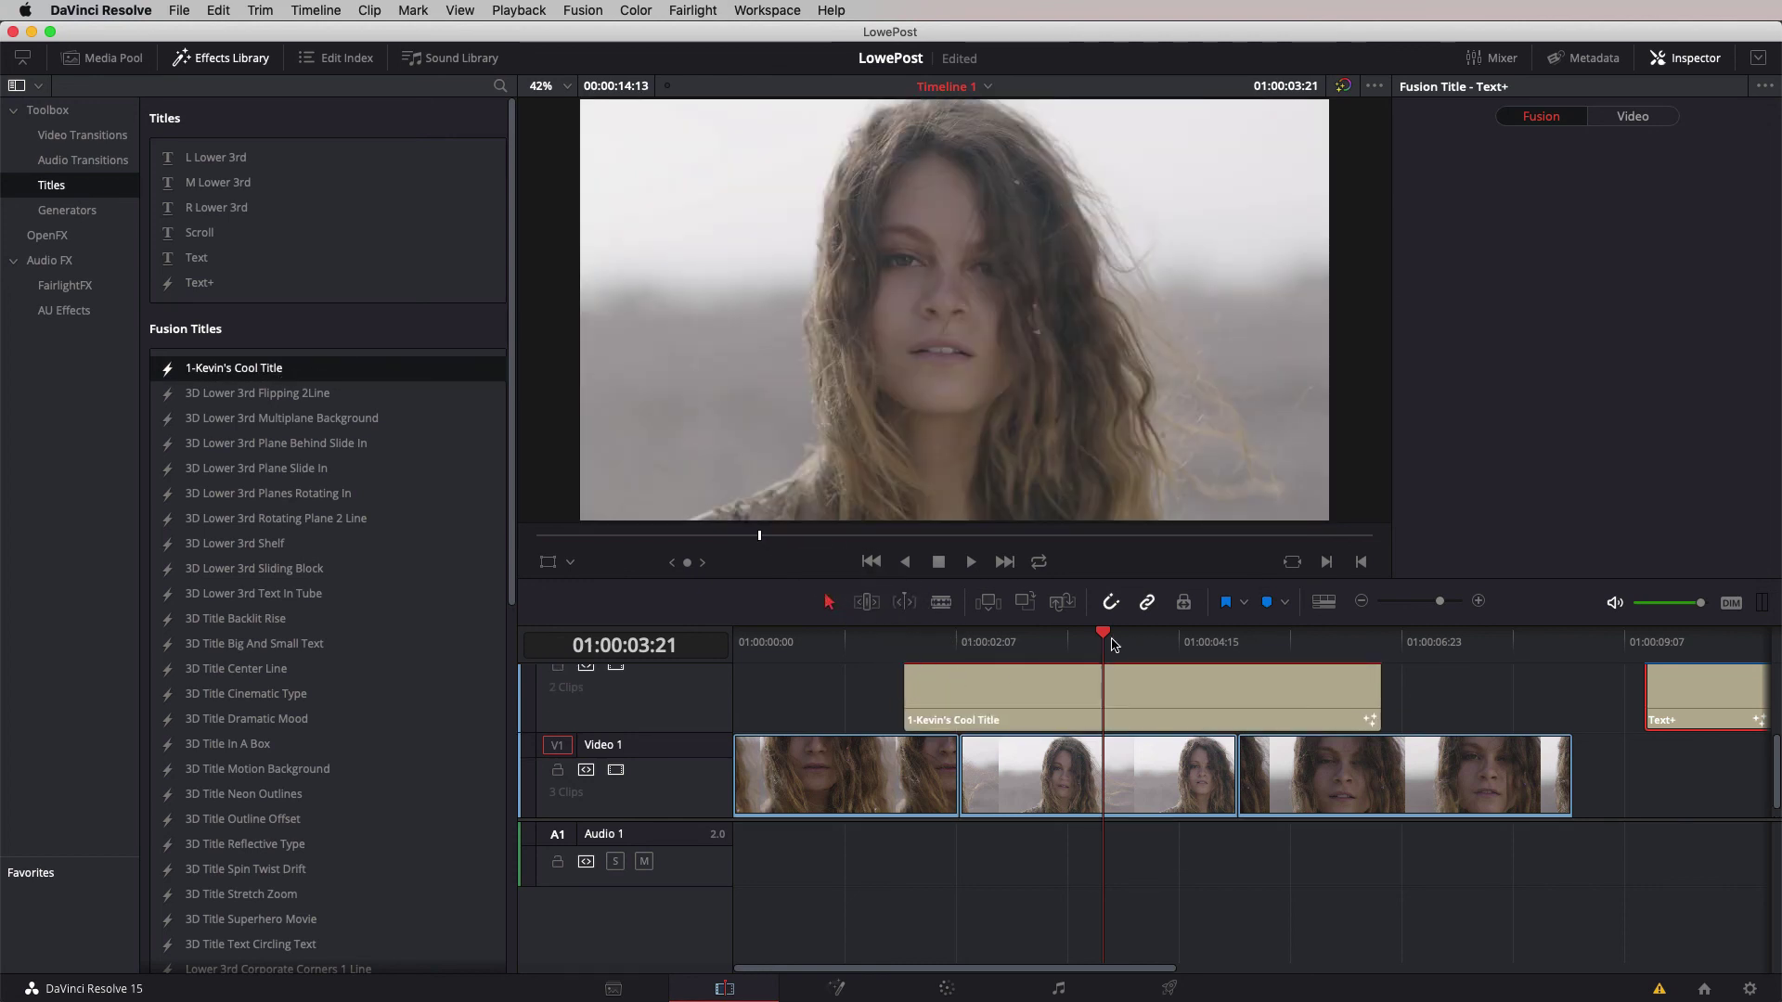
{"action": "left_click_drag", "start_coordinate": [1113, 644], "coordinate": [1159, 650]}
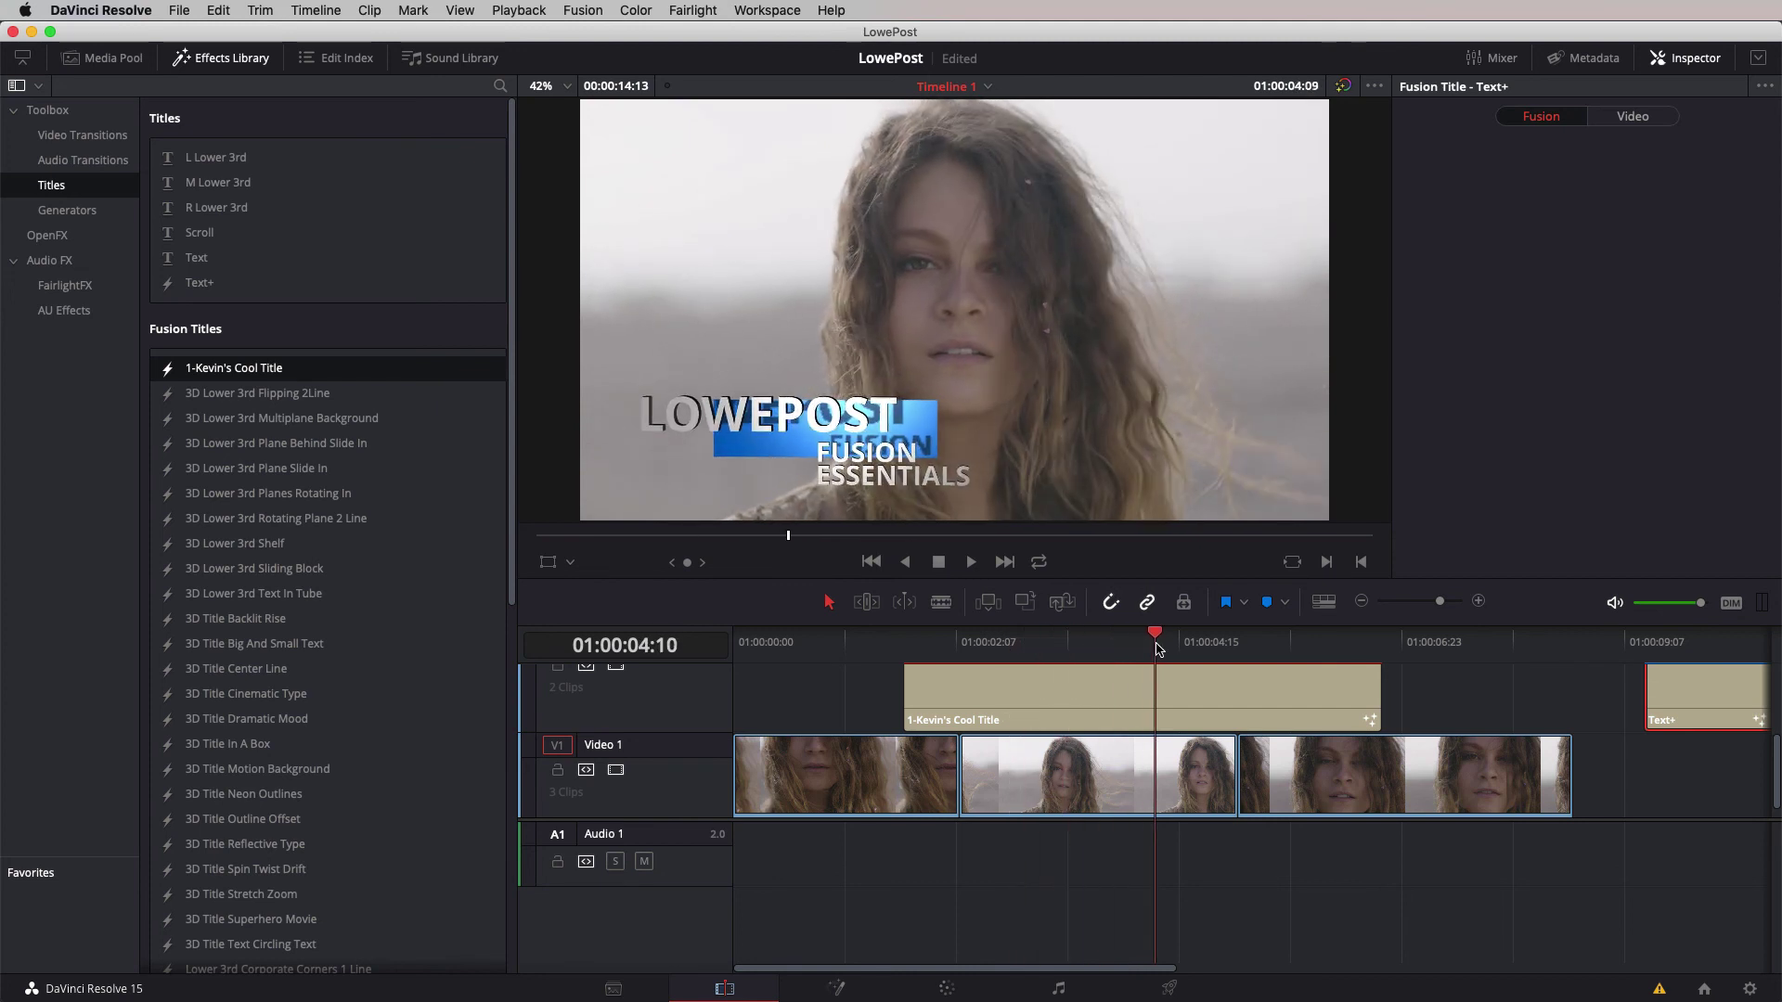
Replace the title's LOWEPOST large text with the presenter's name in the Inspector.
{"action": "left_click", "coordinate": [1138, 685]}
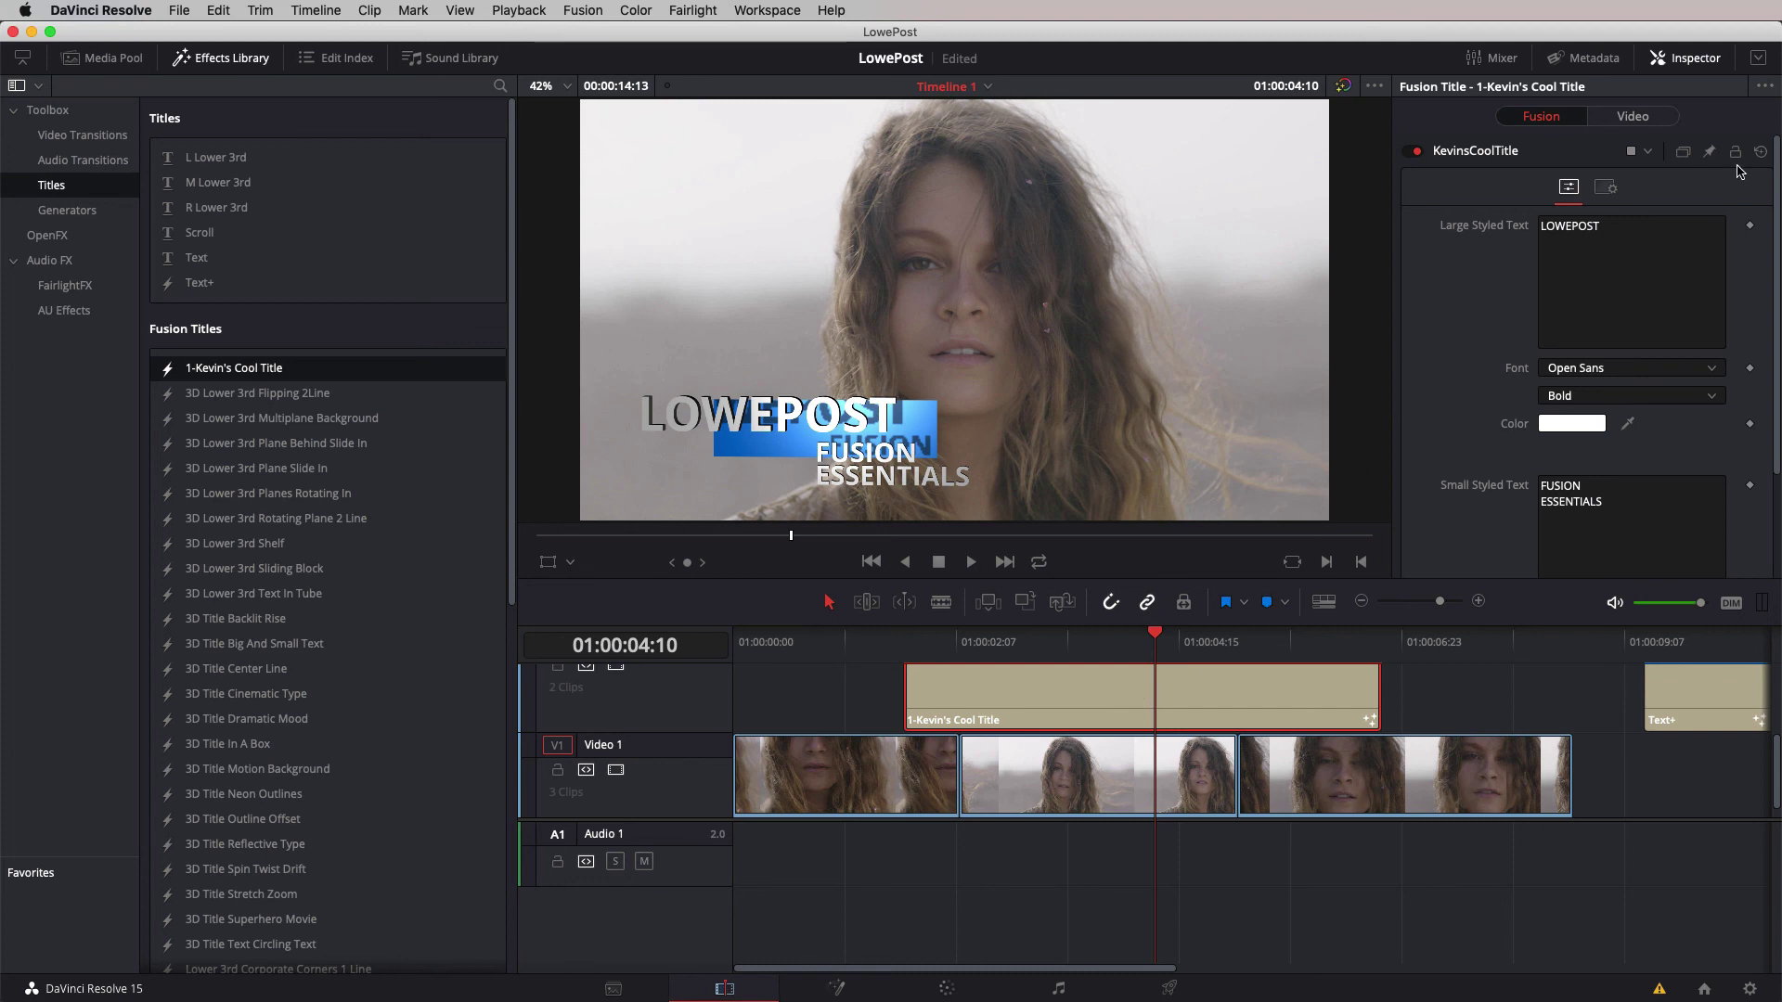
{"action": "mouse_move", "coordinate": [1773, 170]}
{"action": "left_mouse_down"}
{"action": "mouse_move", "coordinate": [1772, 279]}
{"action": "mouse_move", "coordinate": [1774, 156]}
{"action": "left_mouse_up"}
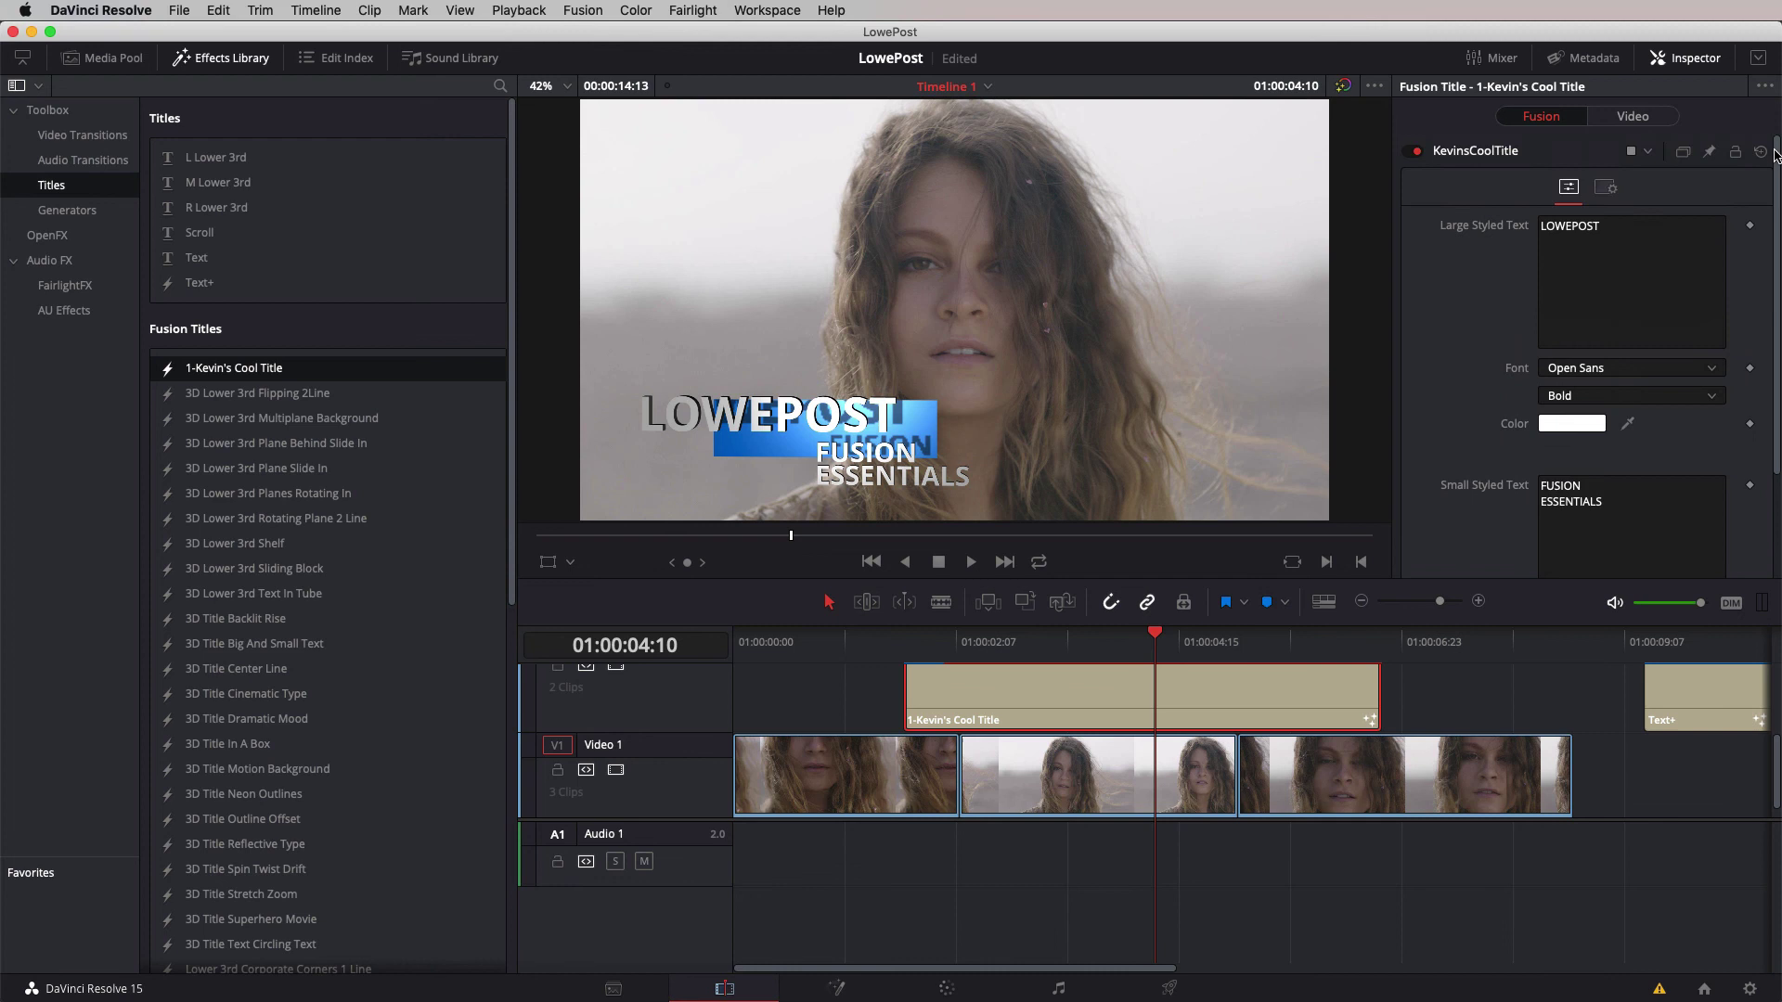
{"action": "left_click", "coordinate": [1628, 227]}
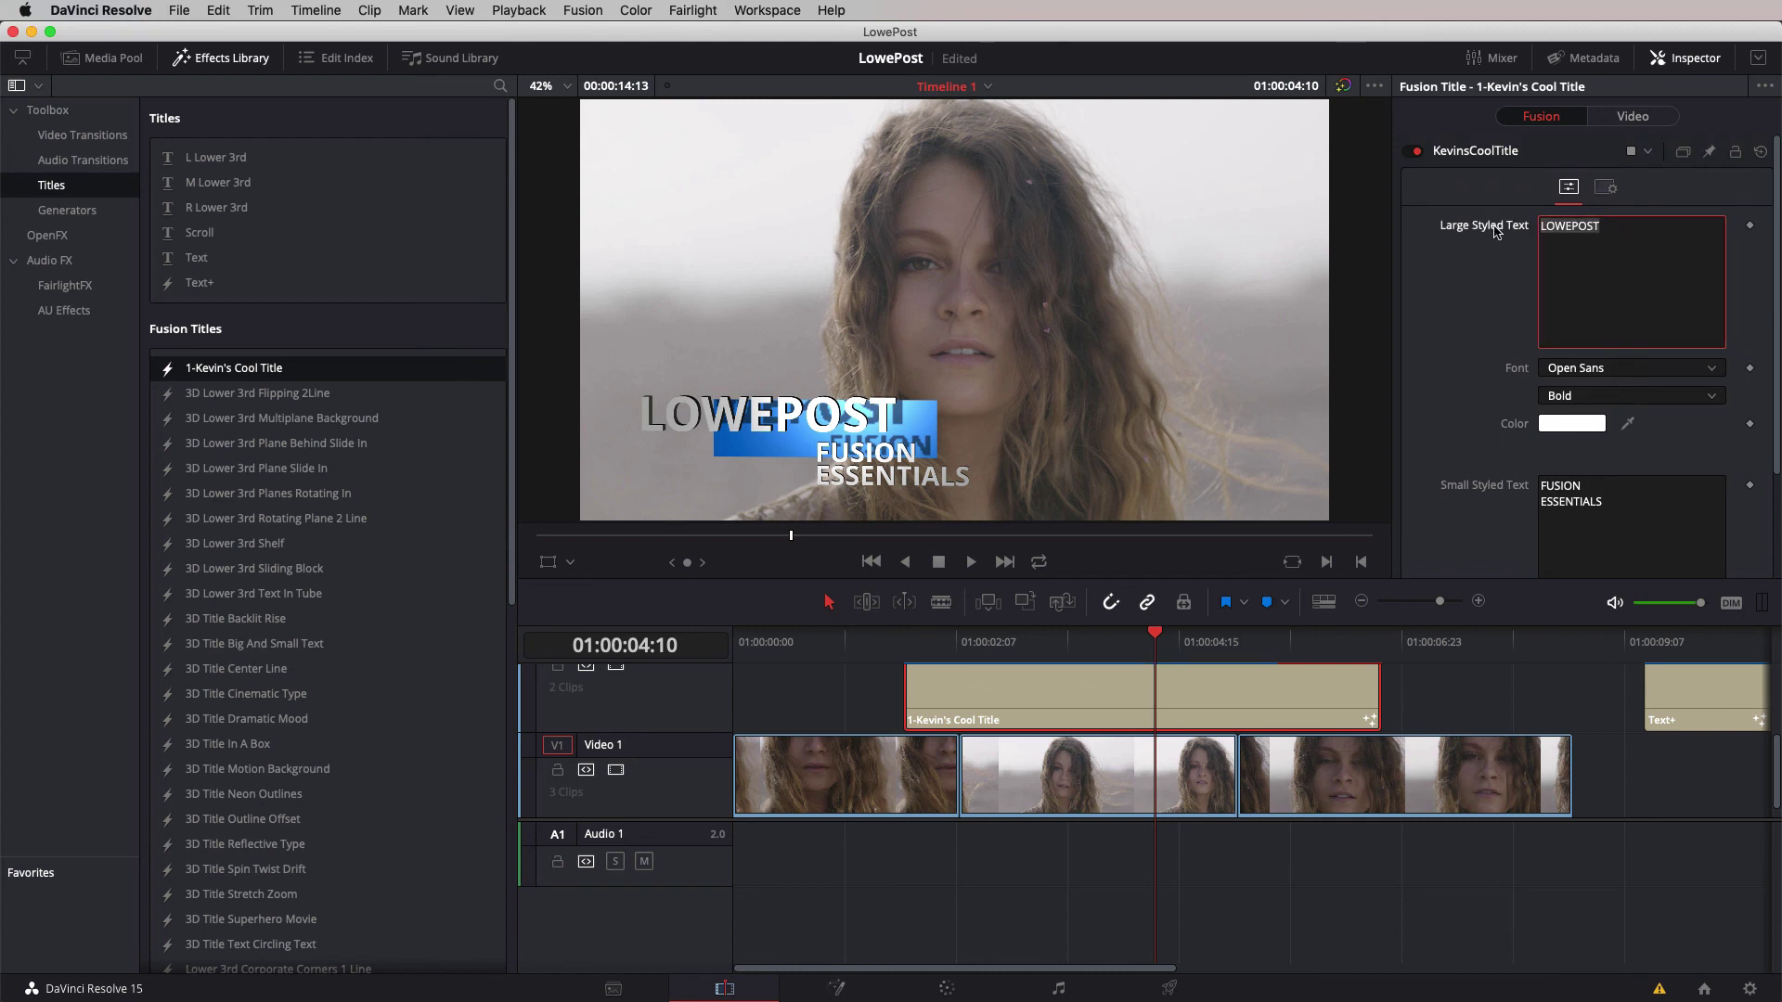
{"action": "type", "text": "Kevin P"}
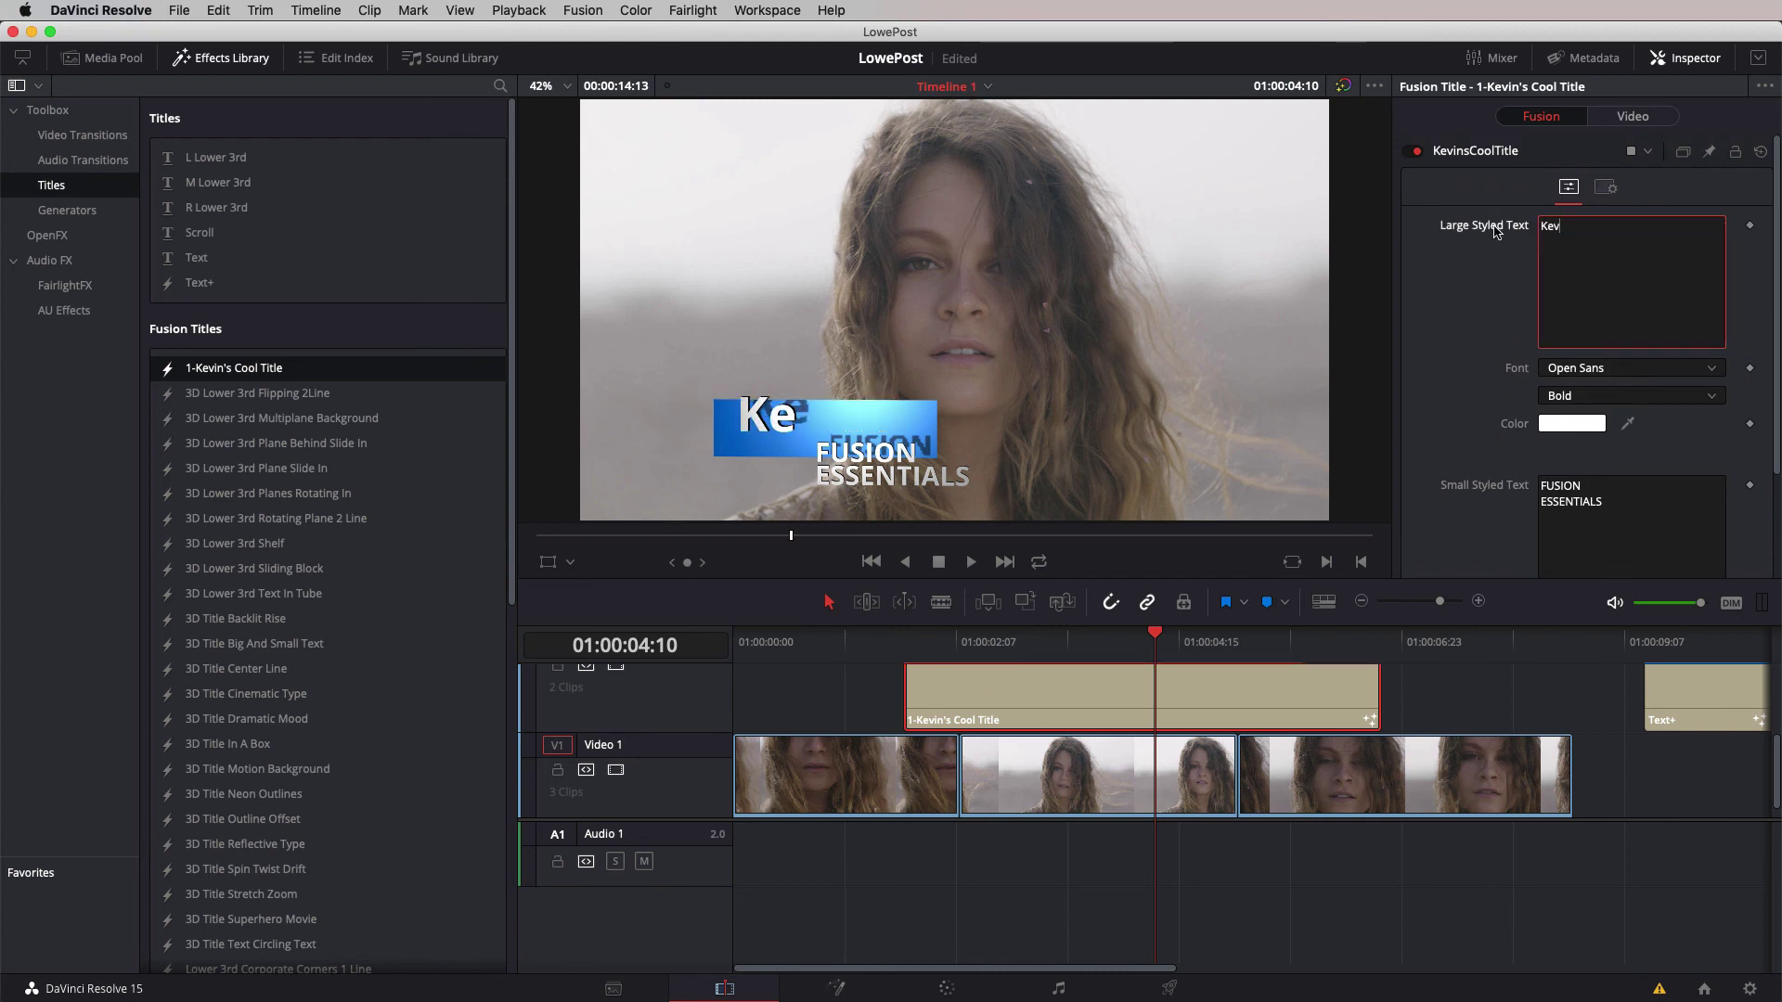